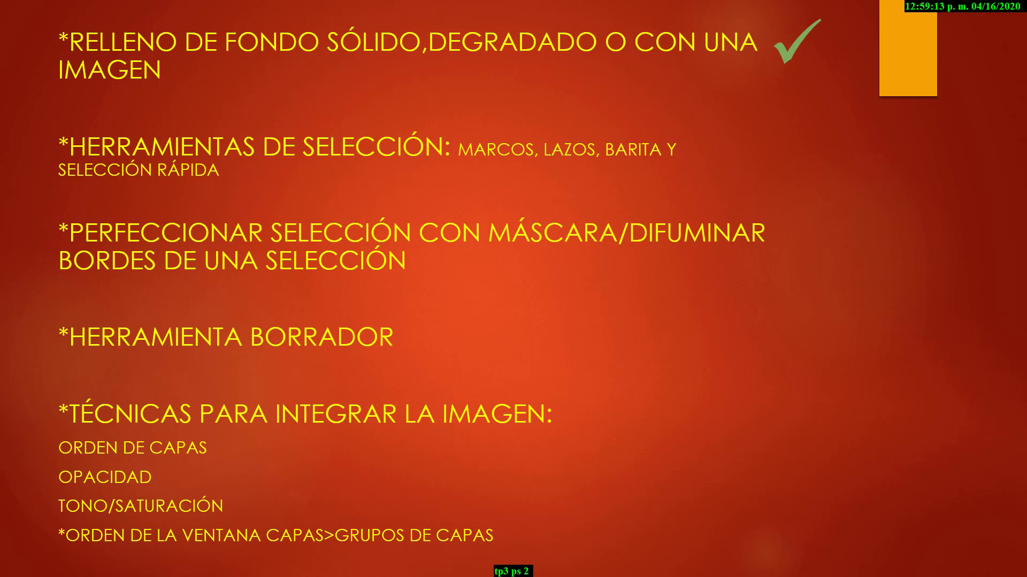
key(Right)
key(Right)
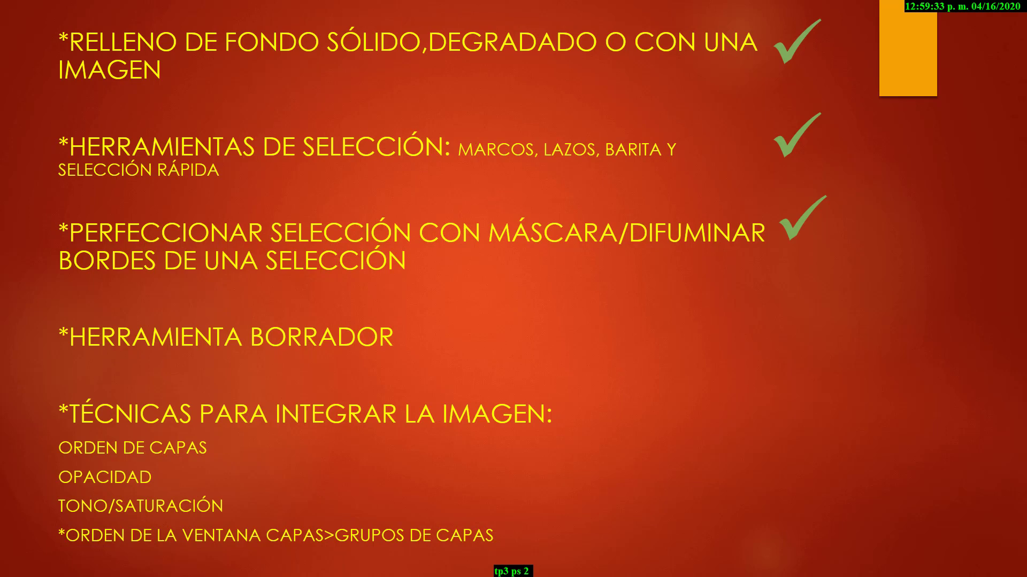
key(Right)
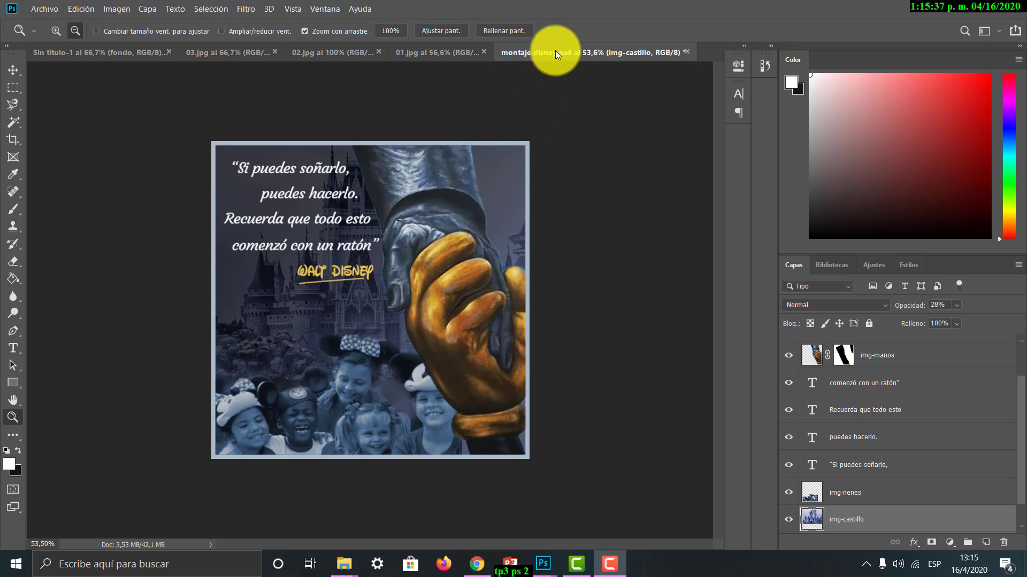
- Detach the Disney montage document into its own floating window and minimise it
drag(555, 51, 336, 91)
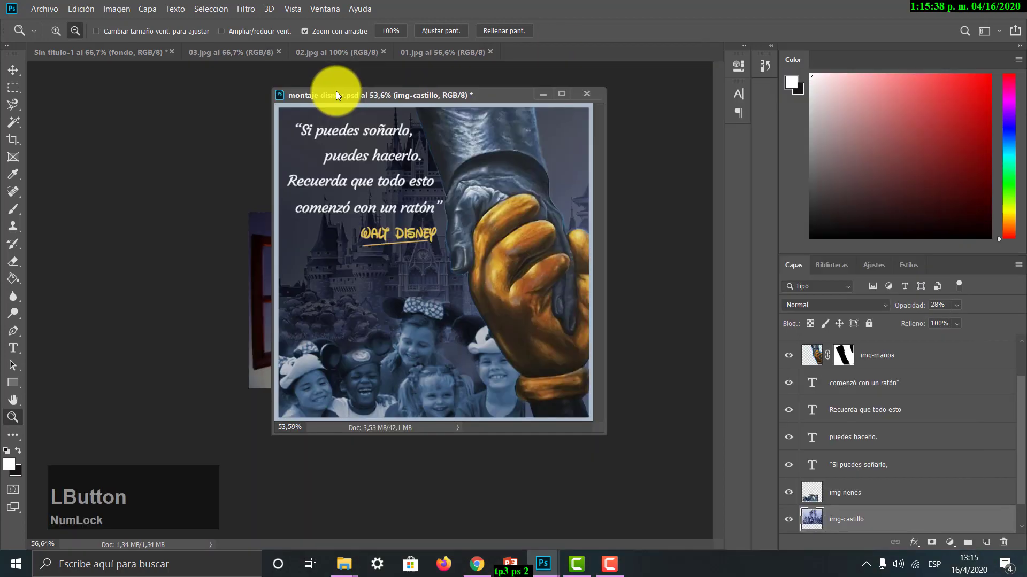
click(542, 95)
- View the open practice images 02.jpg, 03.jpg and 01.jpg, finishing with an enlarged view of the window photo
click(352, 51)
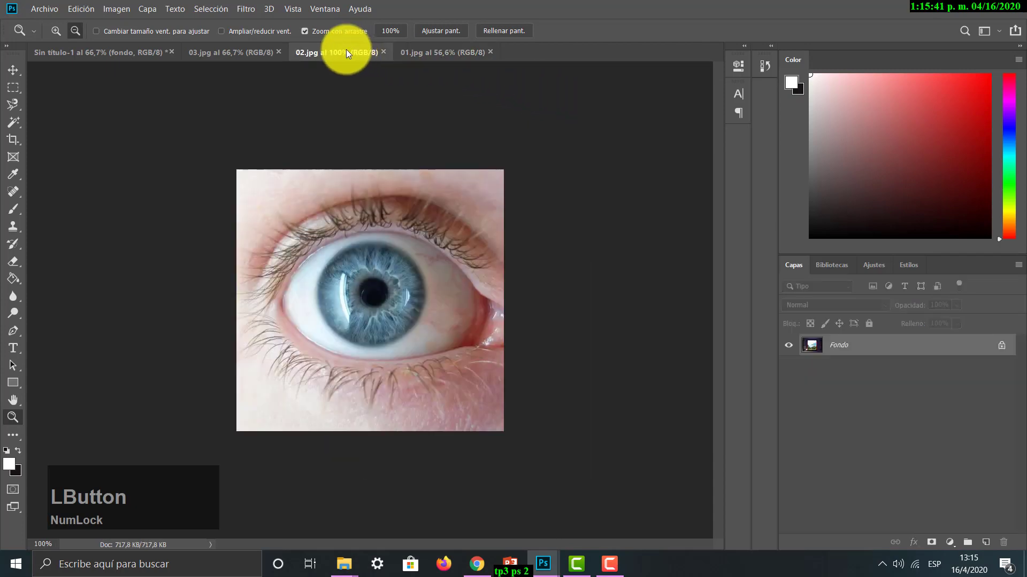
click(243, 53)
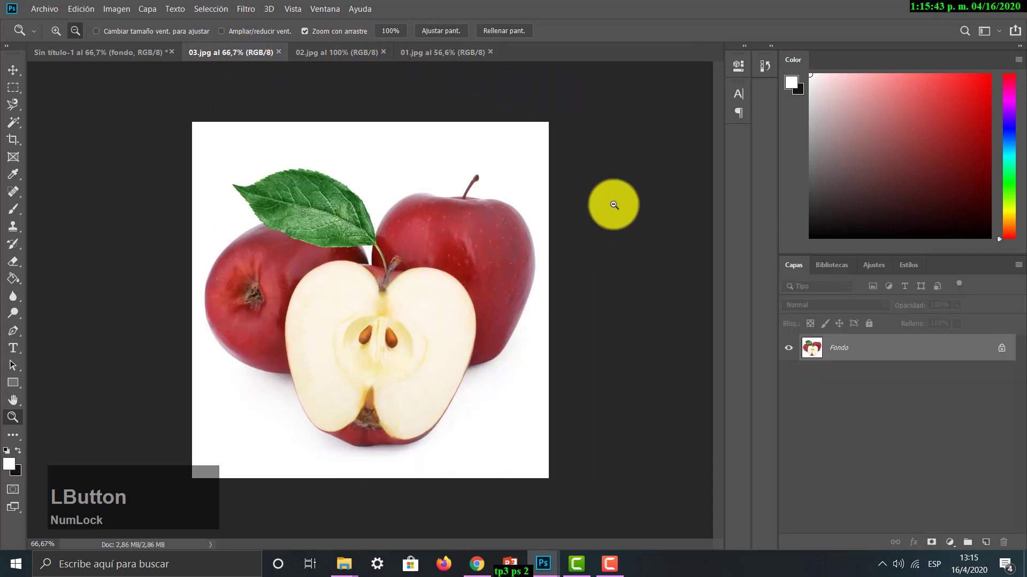
drag(167, 500, 167, 477)
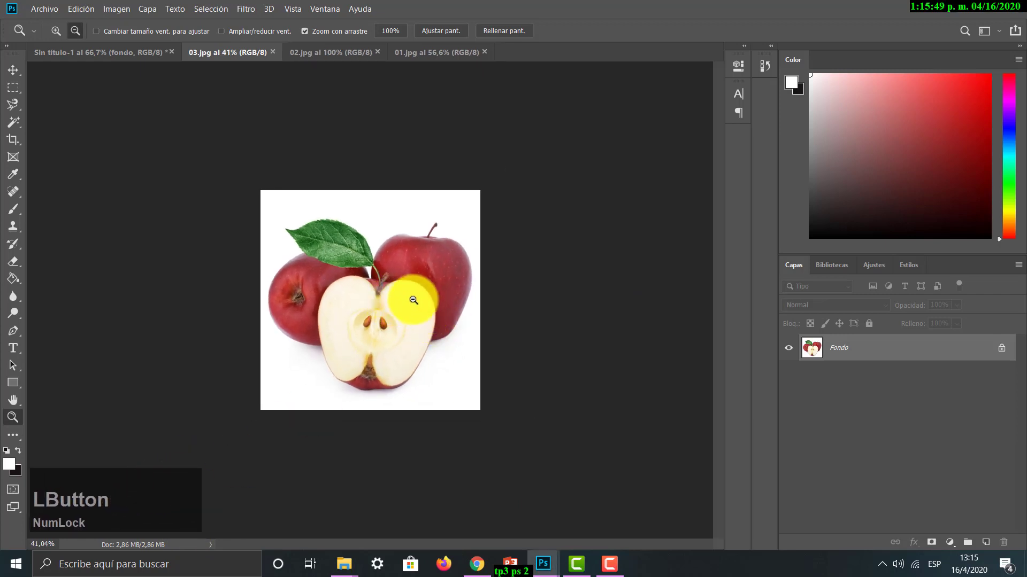
drag(419, 298, 442, 293)
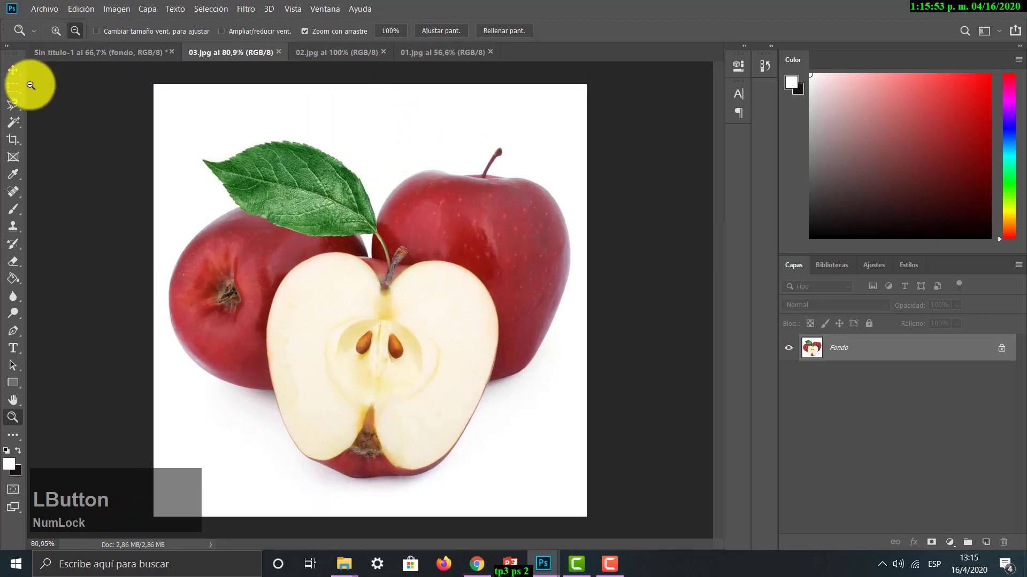
click(428, 51)
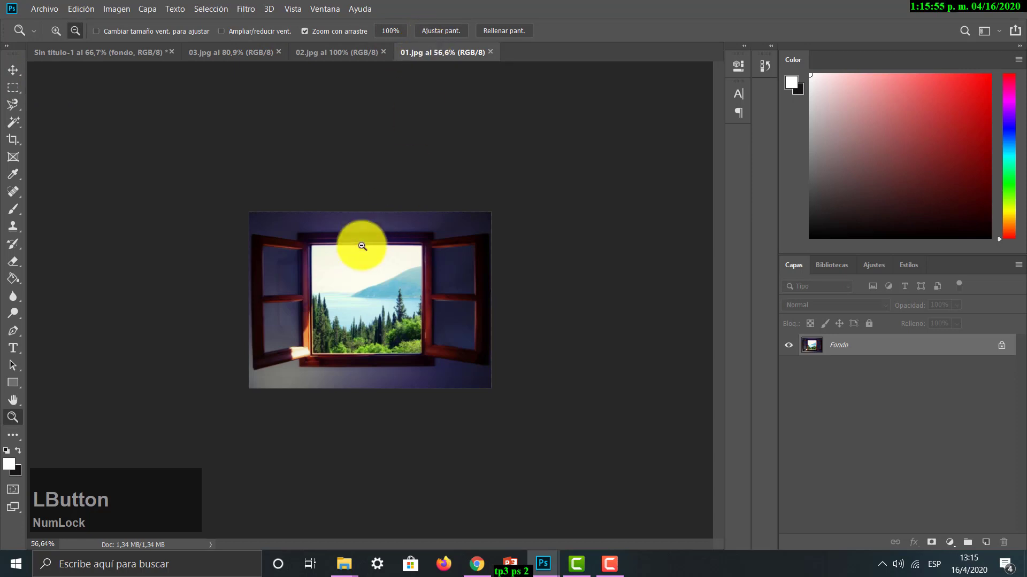
drag(362, 244, 394, 279)
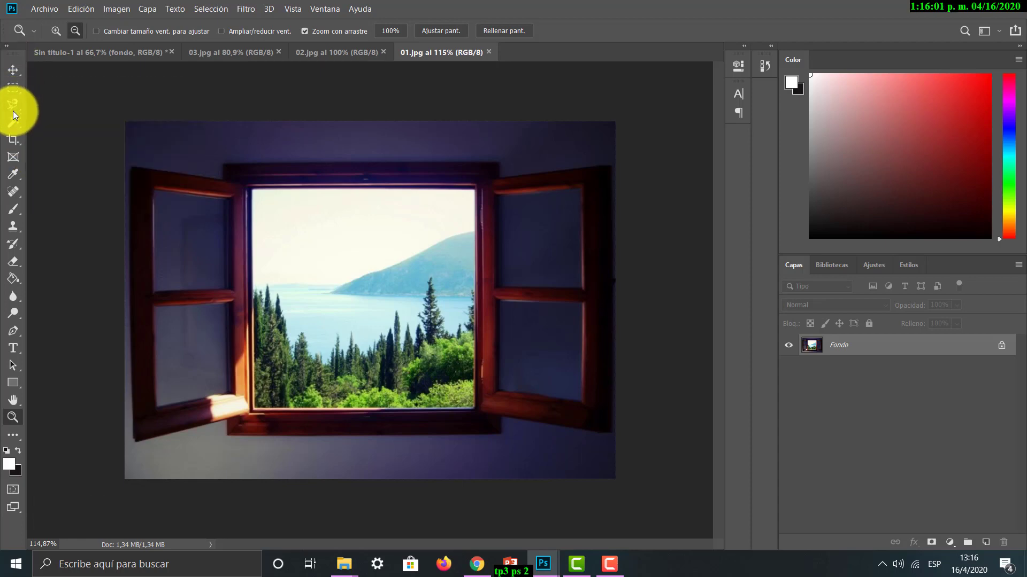
- Examine the variants and options of the marquee, lasso, quick selection and magic wand tools on the window photo
click(17, 89)
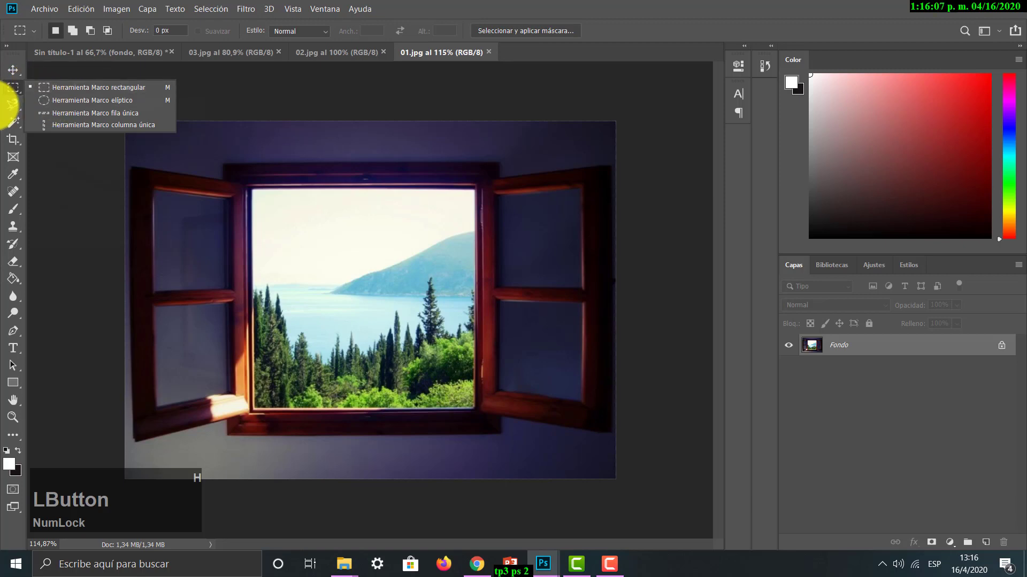
click(16, 103)
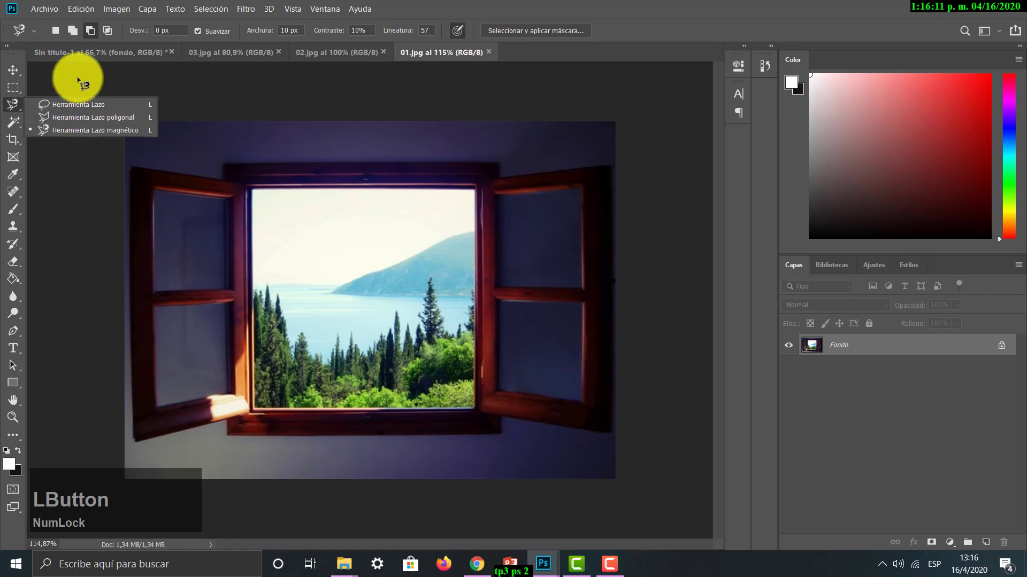
click(7, 126)
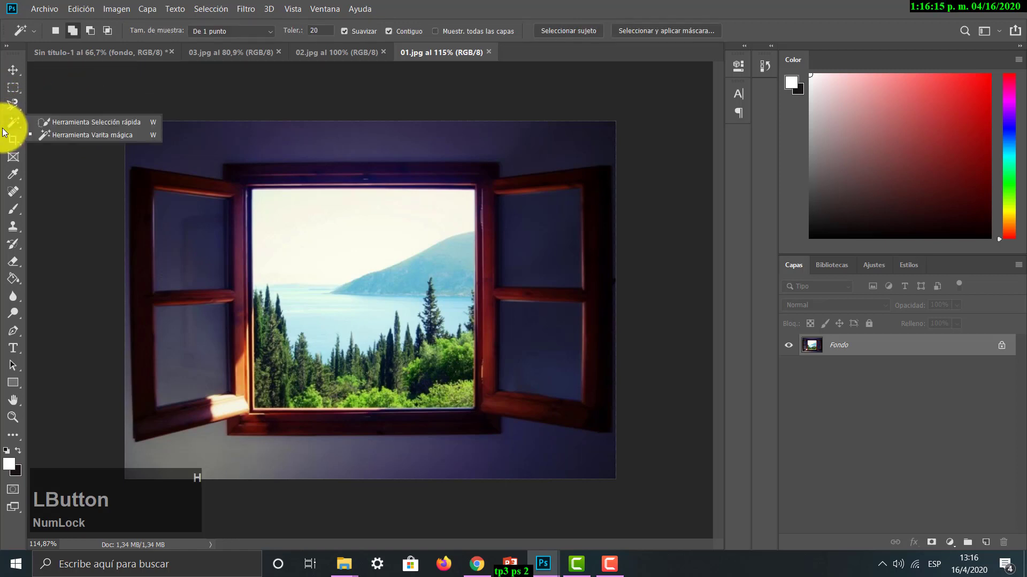
click(16, 88)
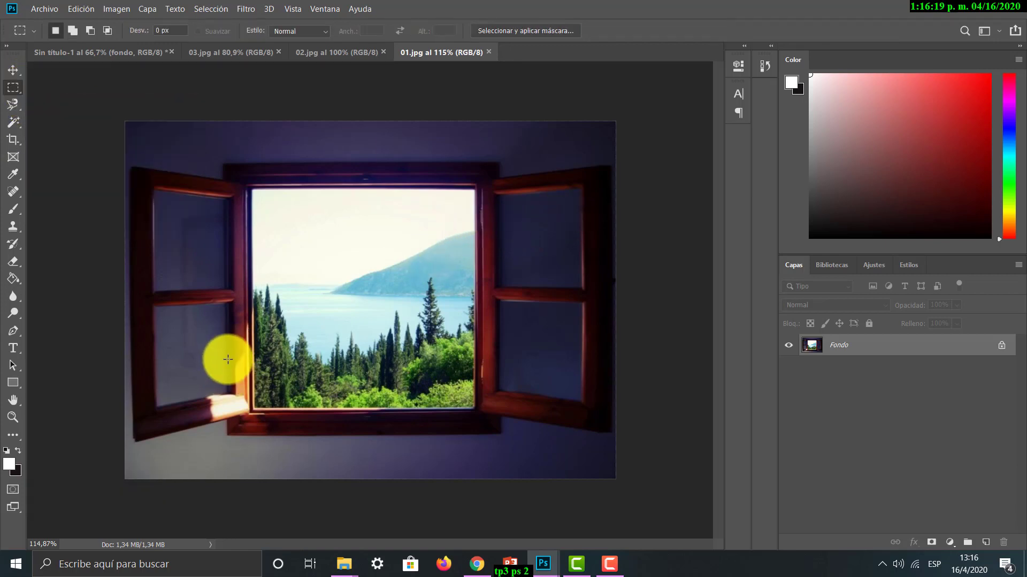
click(14, 418)
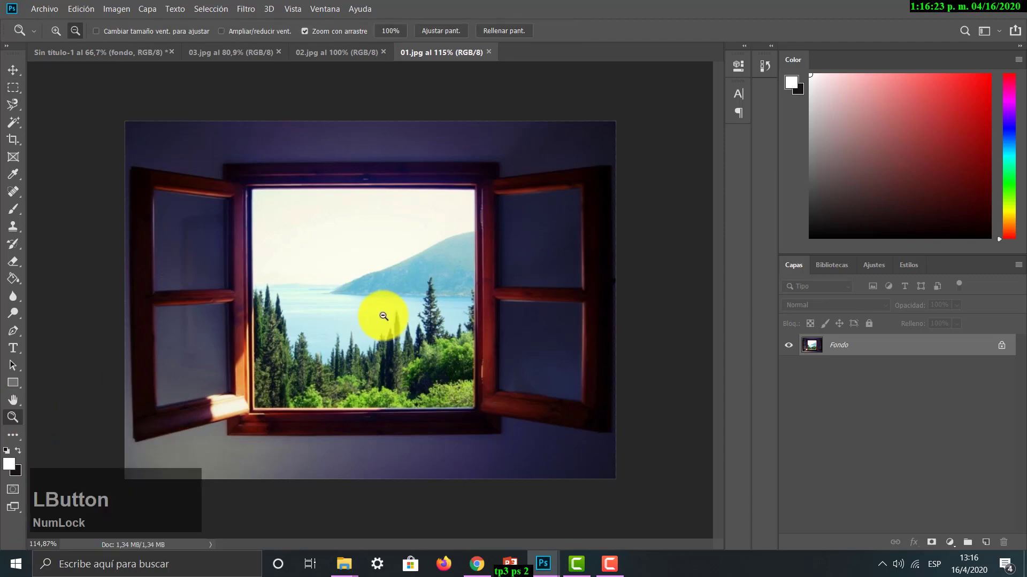
drag(383, 314, 401, 315)
drag(14, 87, 63, 90)
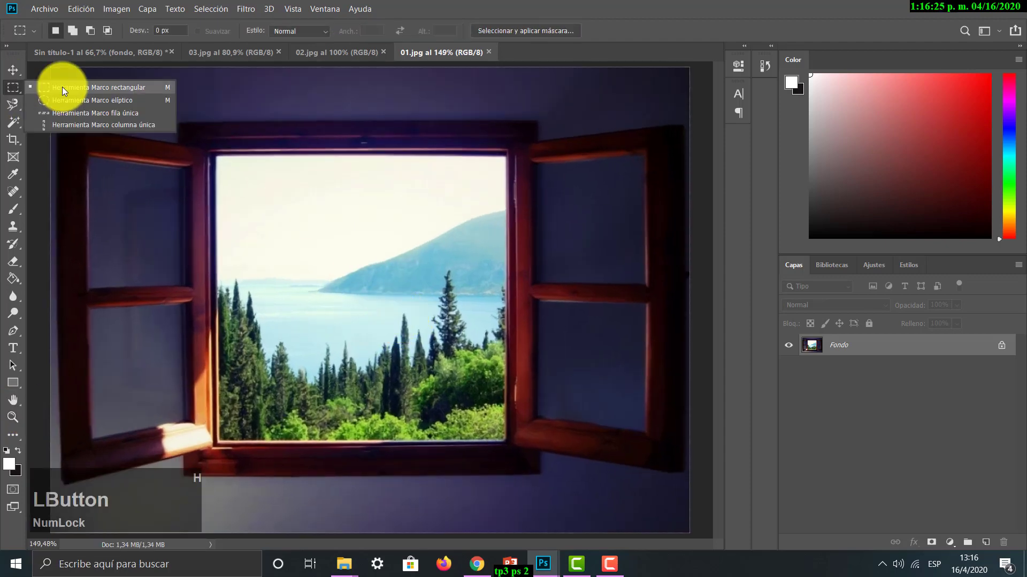
click(62, 88)
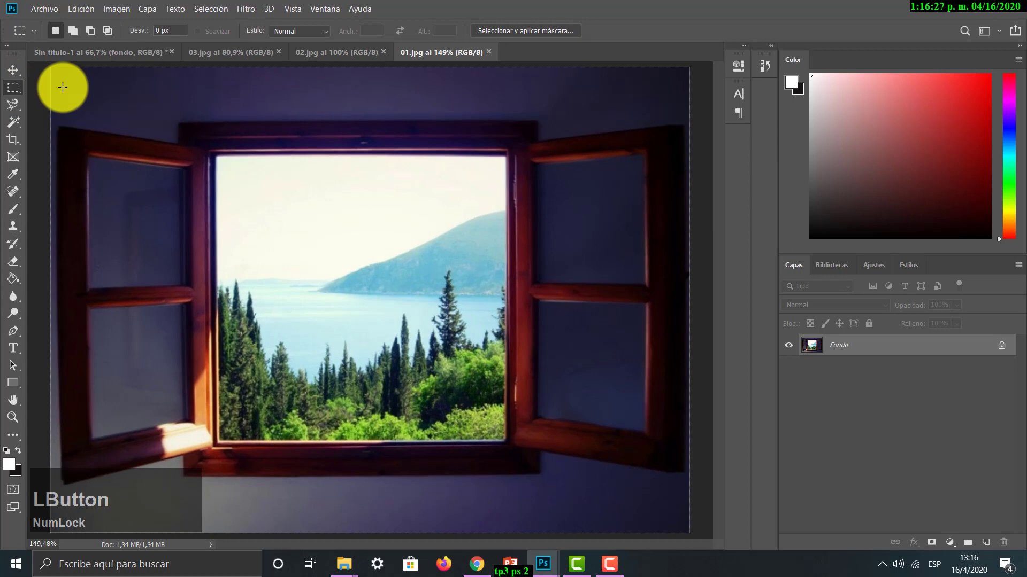
click(11, 99)
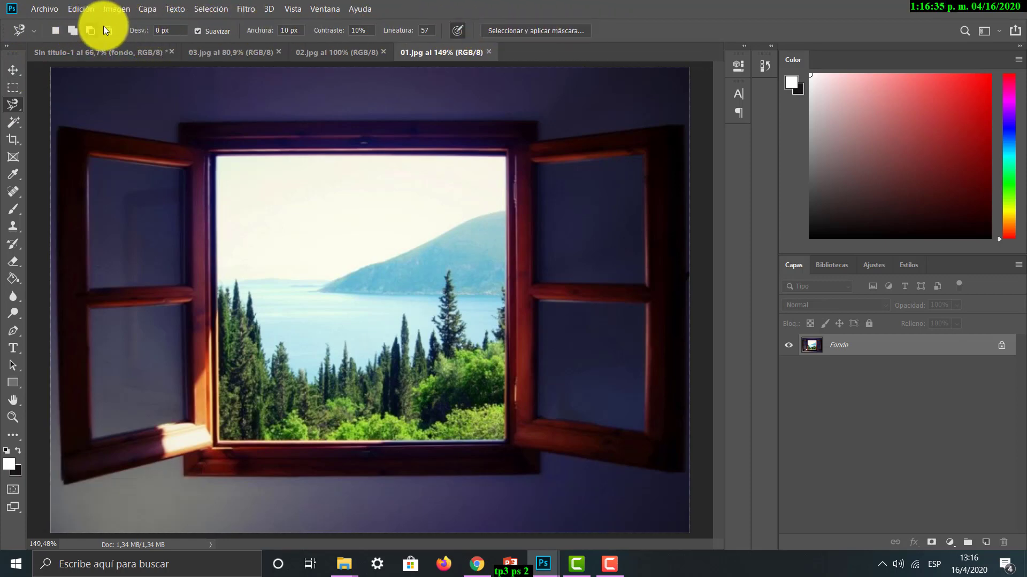
click(13, 87)
drag(12, 88, 59, 95)
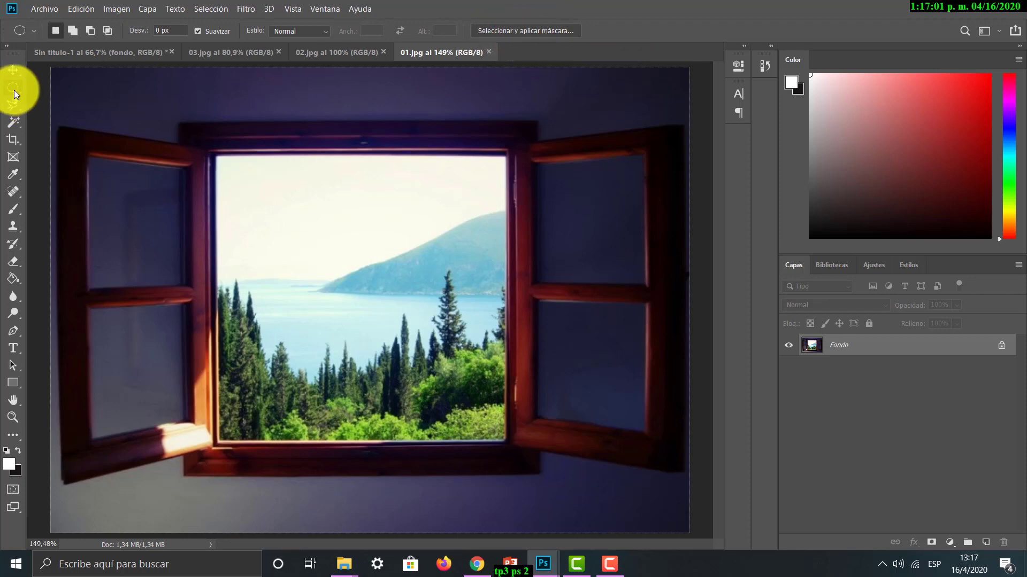
- Select the landscape inside the open window of 01.jpg with the rectangular marquee, following the inner frame edges
drag(15, 88, 38, 91)
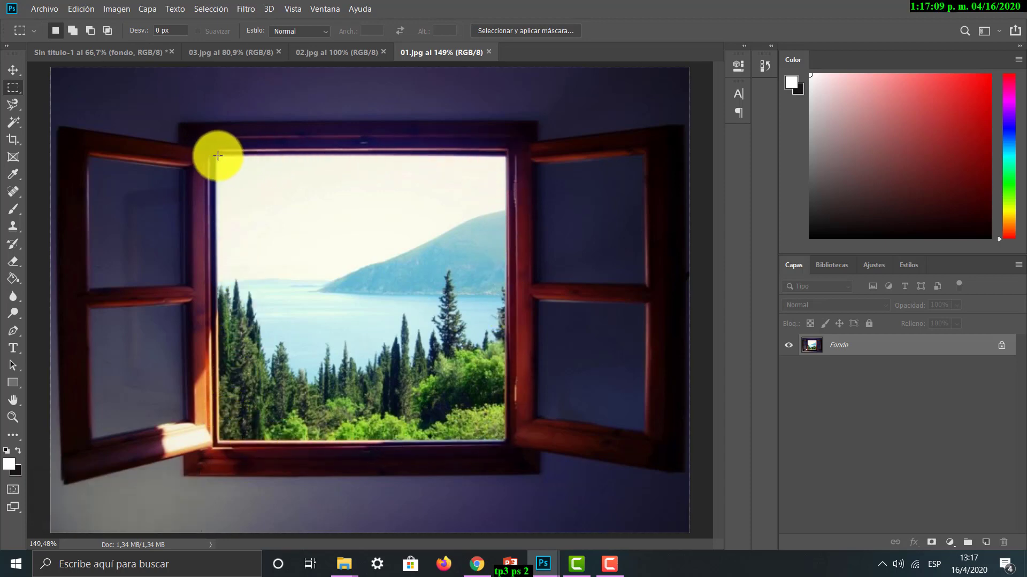
drag(216, 155, 506, 439)
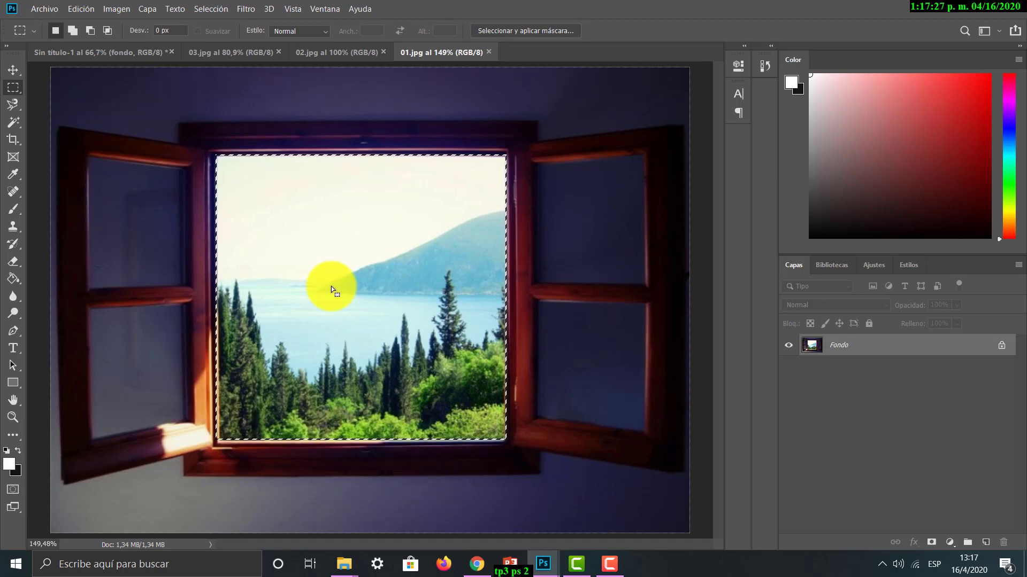
- Transform only the selection outline, fitting its edges to the inner window frame, and apply the adjustment
click(220, 11)
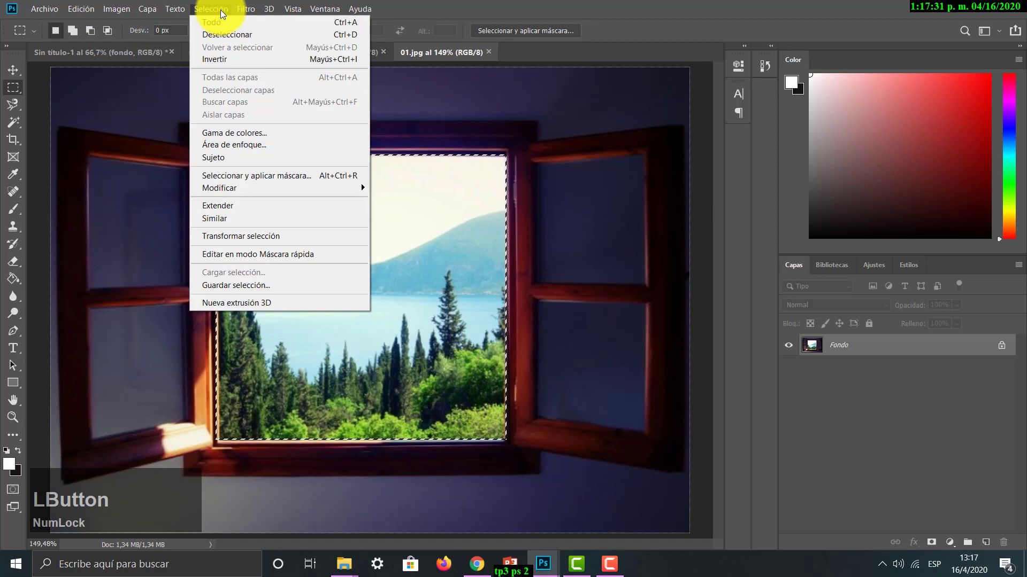
click(294, 236)
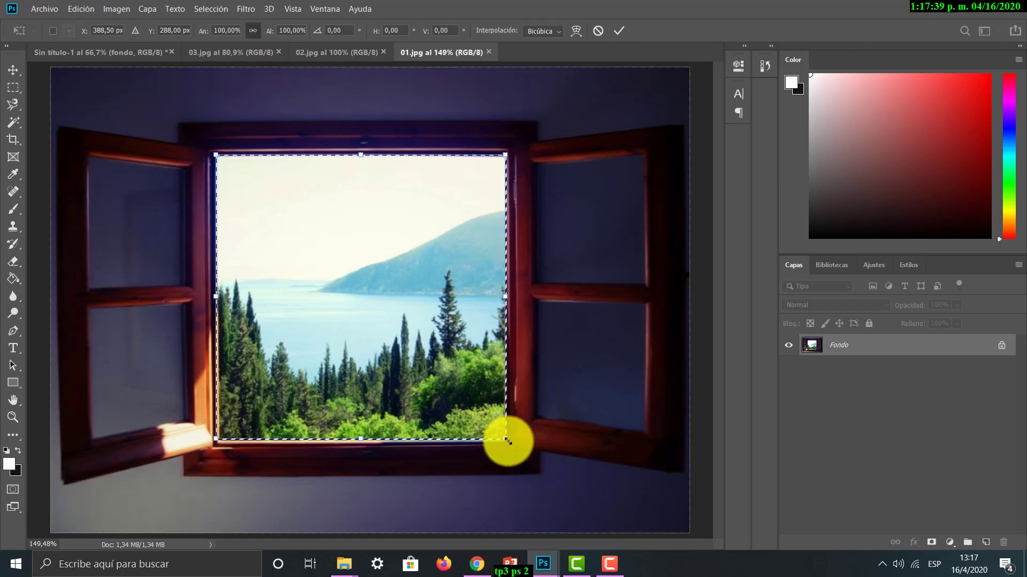
drag(508, 442, 466, 392)
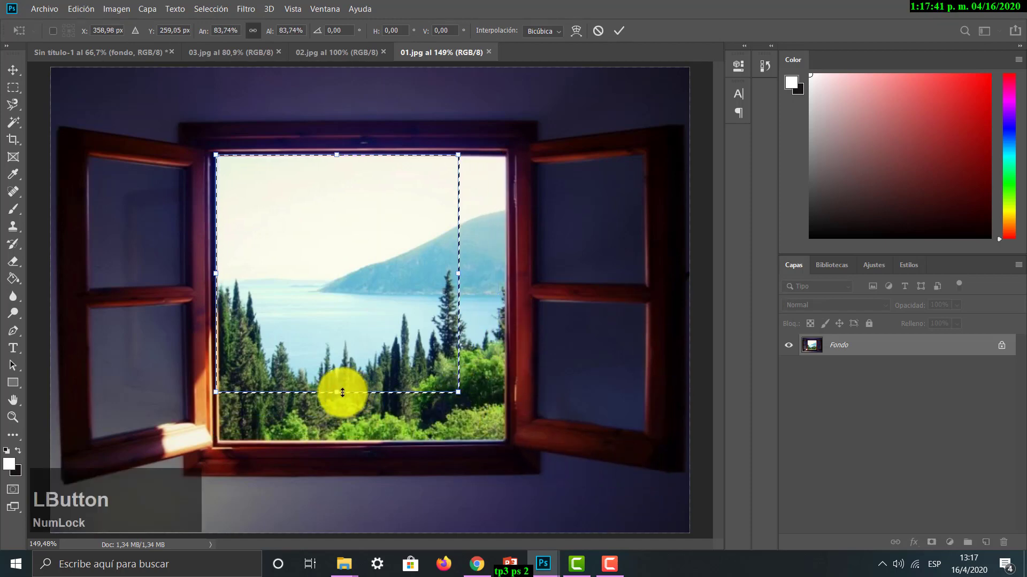
mouse_move(336, 401)
mouse_down()
mouse_move(338, 410)
mouse_move(355, 399)
mouse_up()
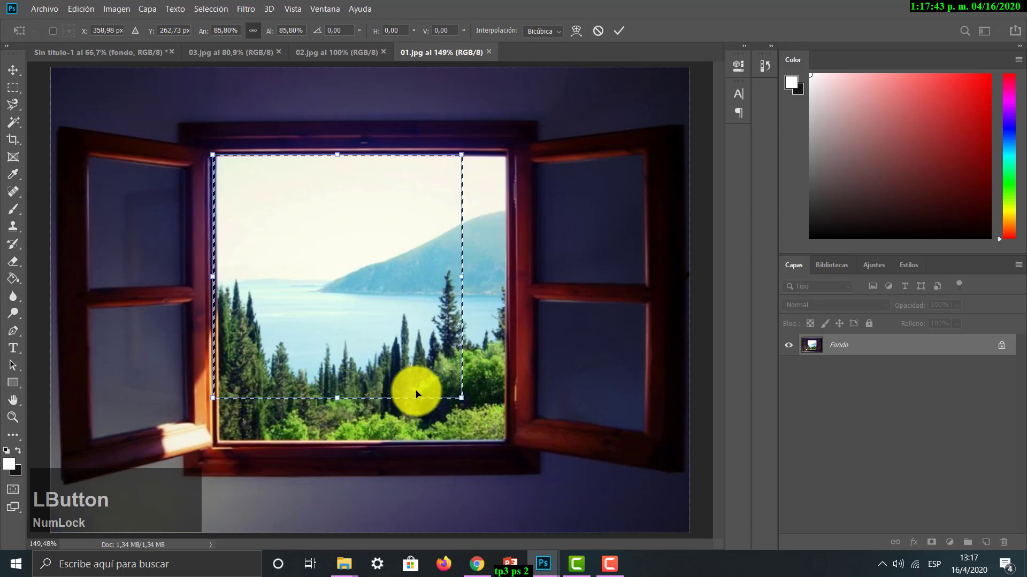
drag(461, 400, 505, 442)
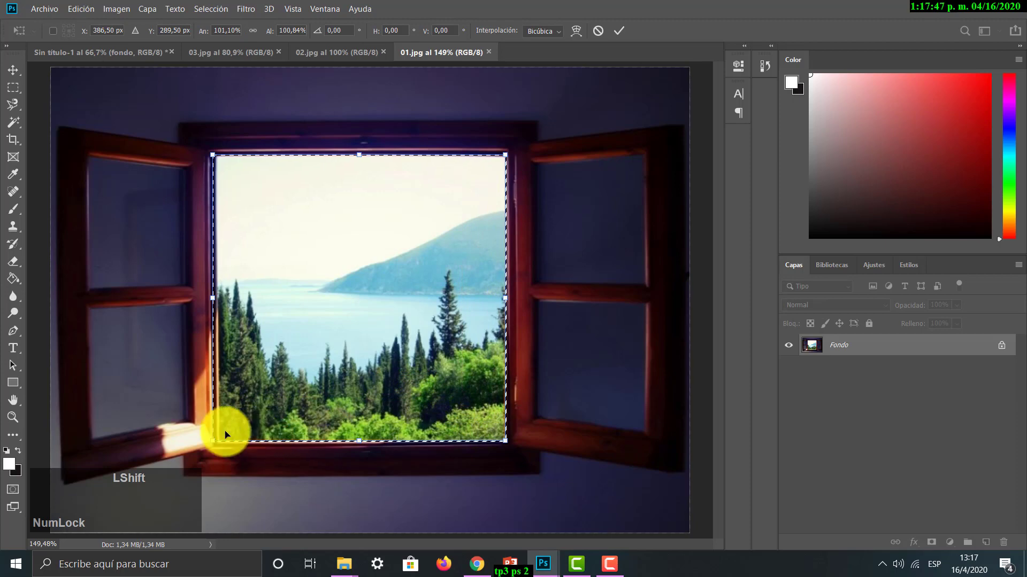
drag(212, 442, 217, 446)
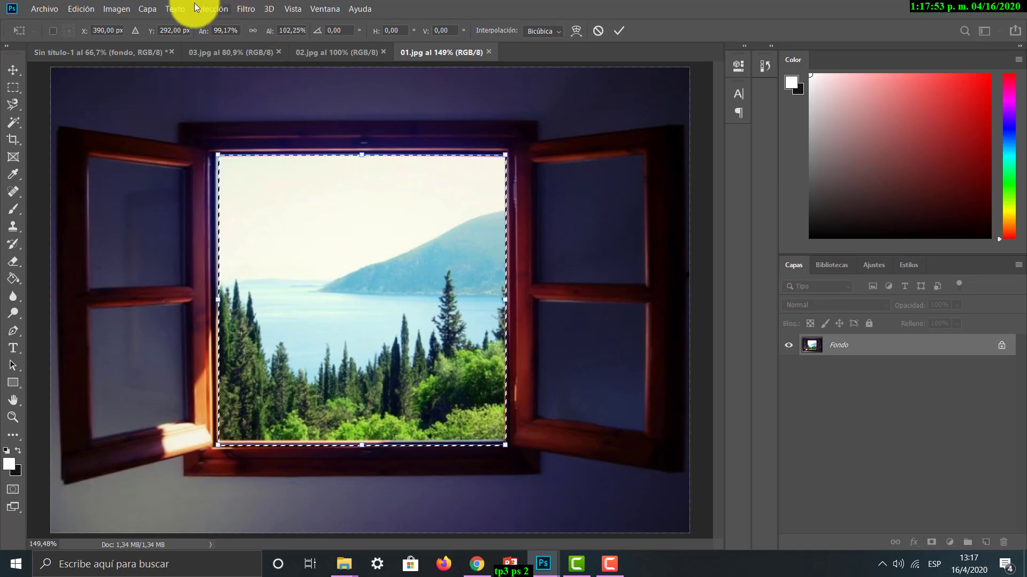
click(209, 9)
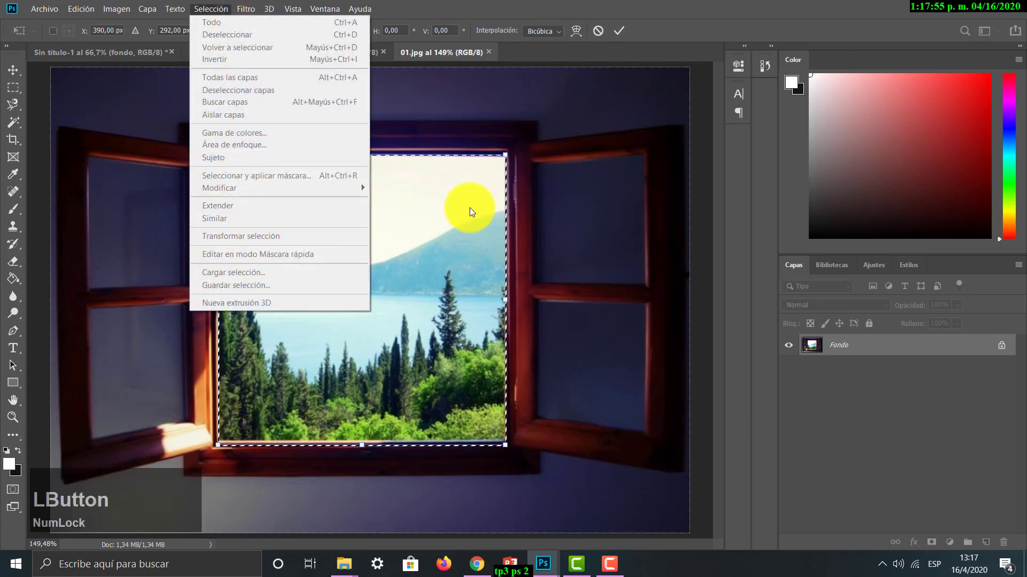
key(Return)
key(Return)
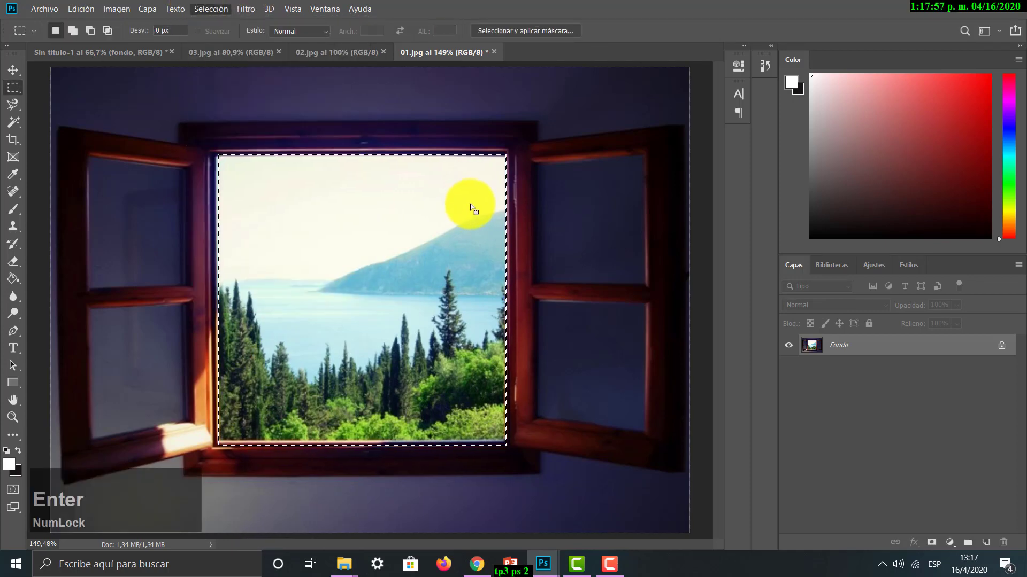
- Try scaling down the selected landscape itself proportionally with Free Transform
key(ctrl+t)
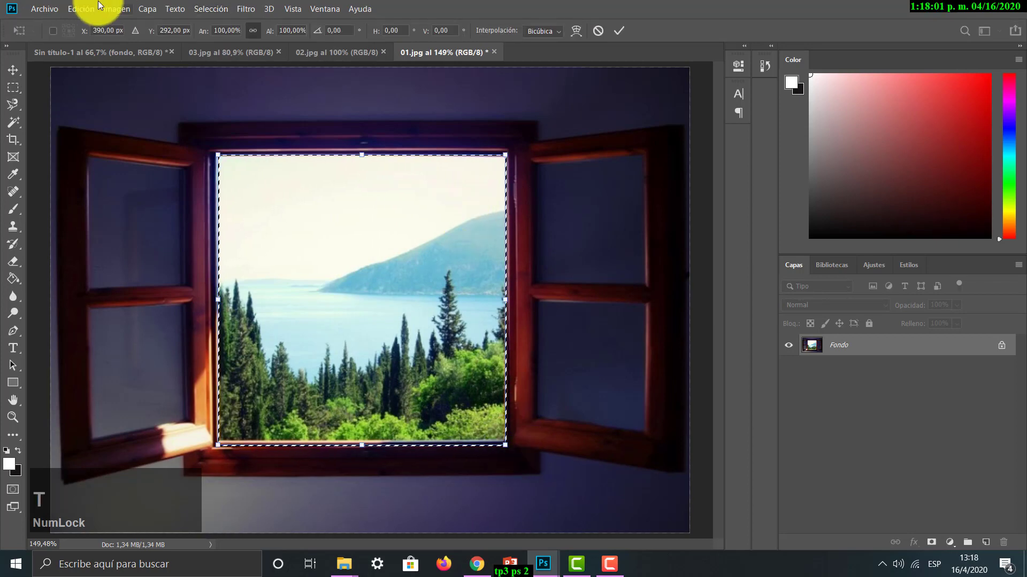
click(81, 9)
mouse_move(114, 295)
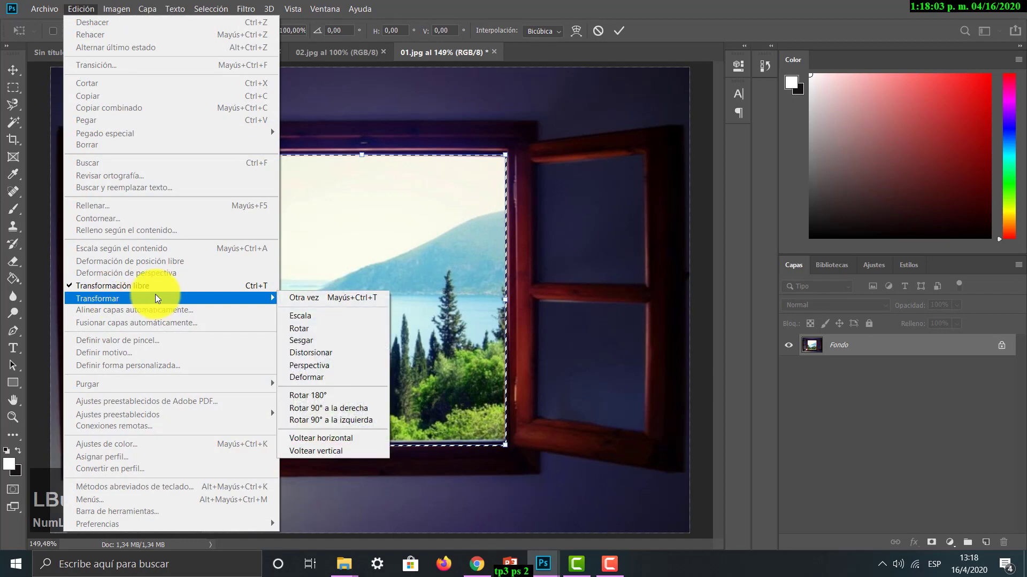
click(352, 312)
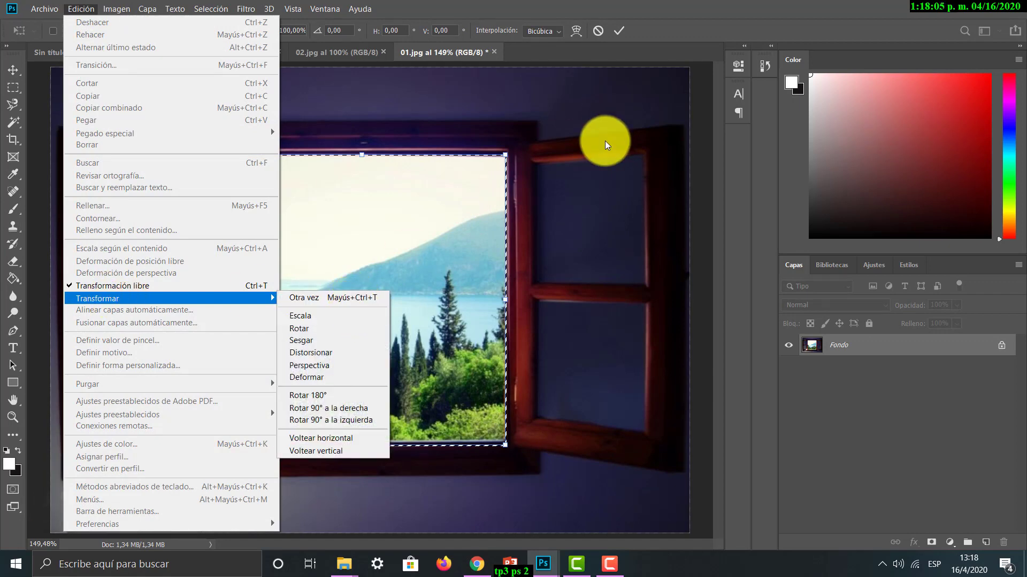
key(ctrl+t)
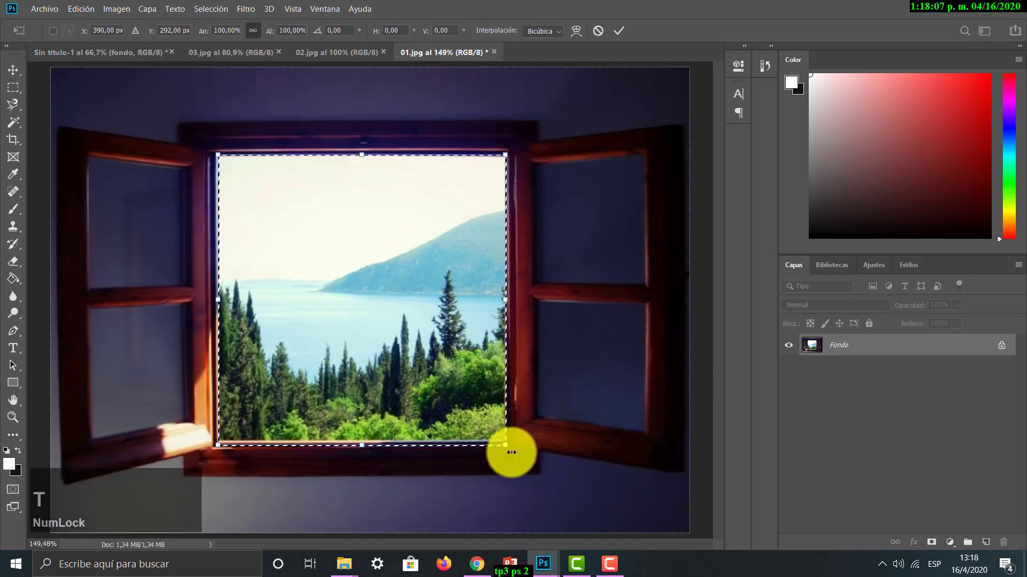
drag(510, 447, 498, 424)
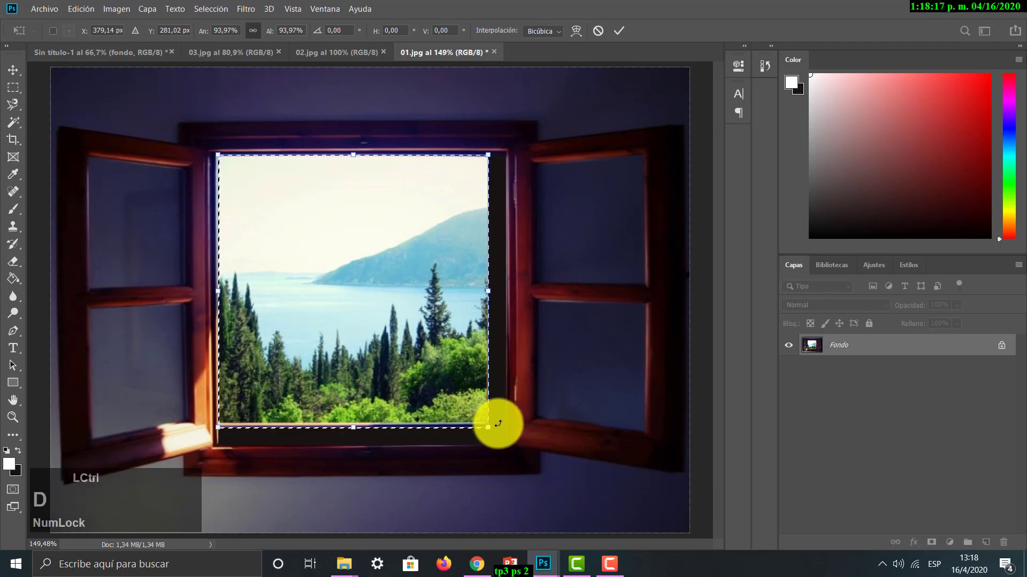
- Commit the landscape's scaling and revert 01.jpg to the last rectangular marquee state in its history
key(ctrl+z)
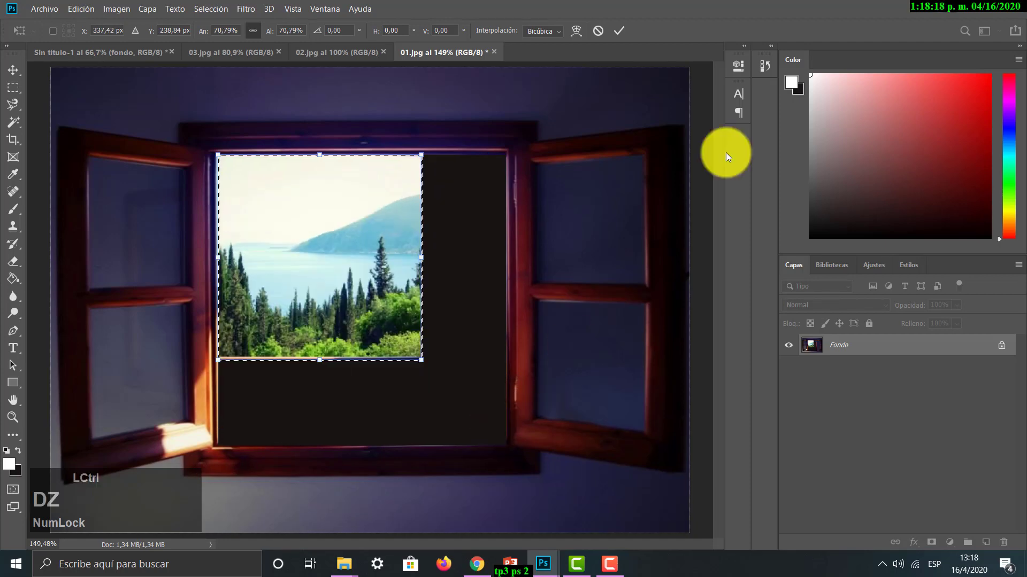
click(764, 68)
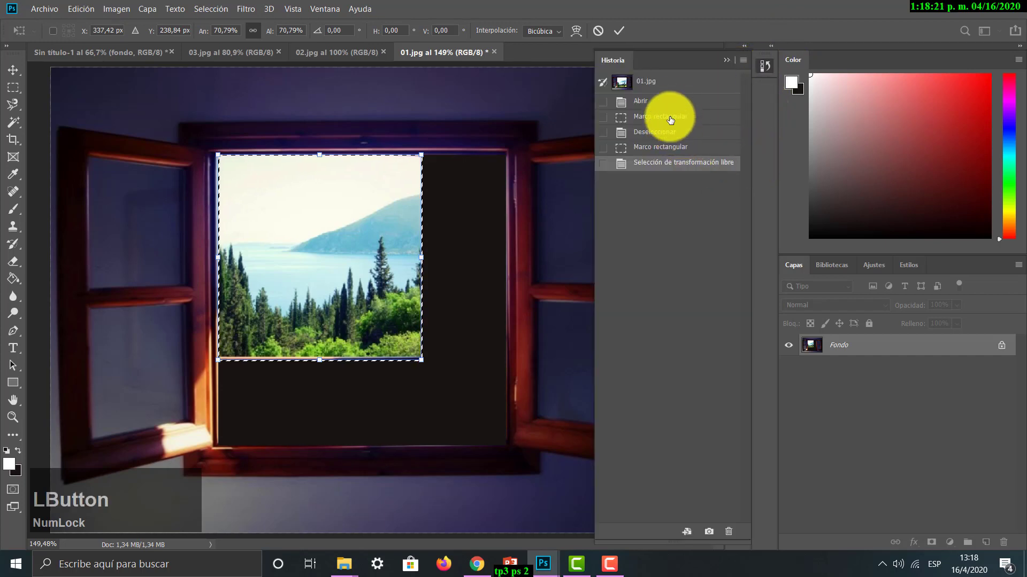
key(Return)
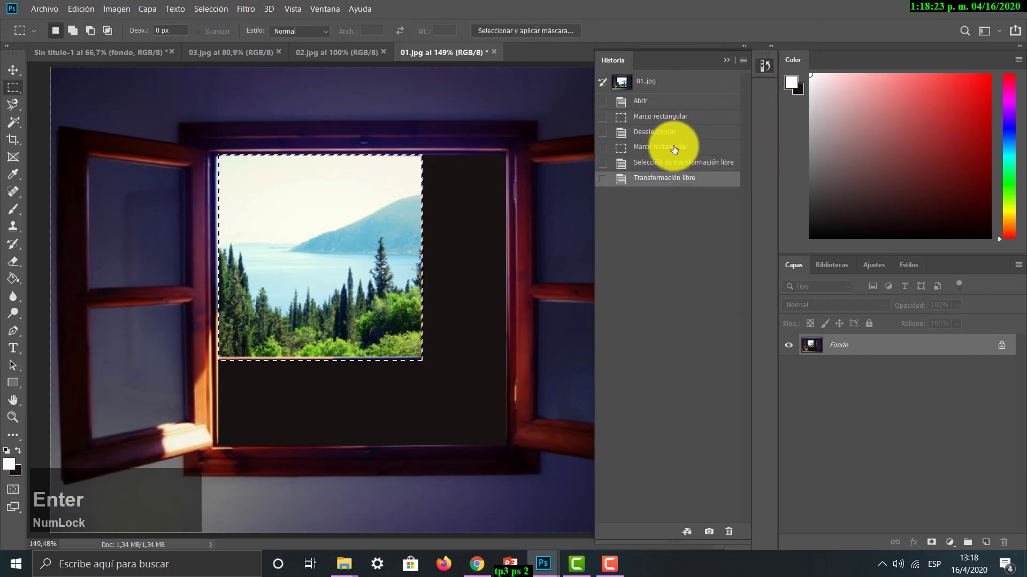
click(674, 150)
click(727, 60)
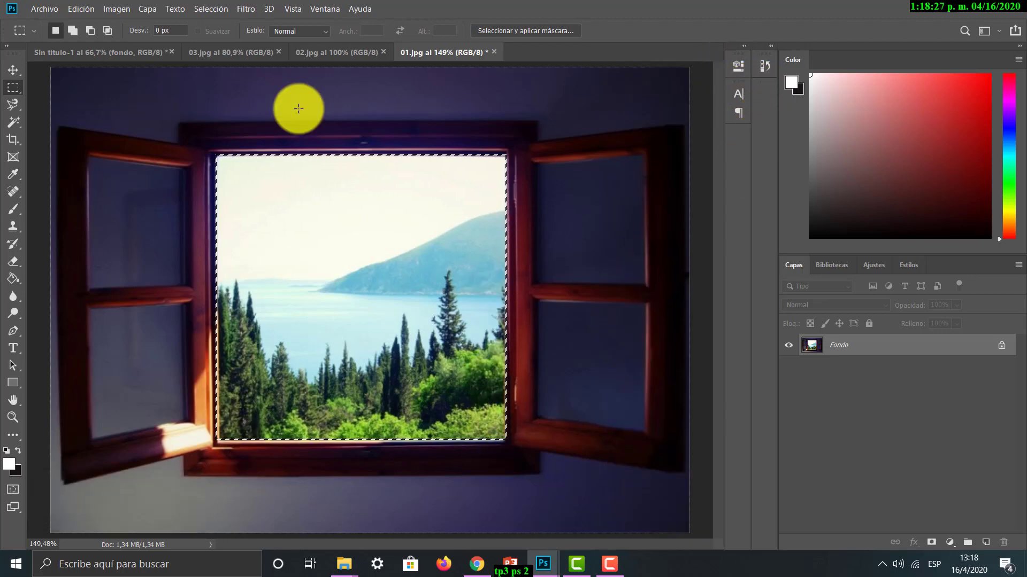
- Move the selected landscape itself up and to the right, out of the window opening in 01.jpg
click(12, 417)
click(376, 382)
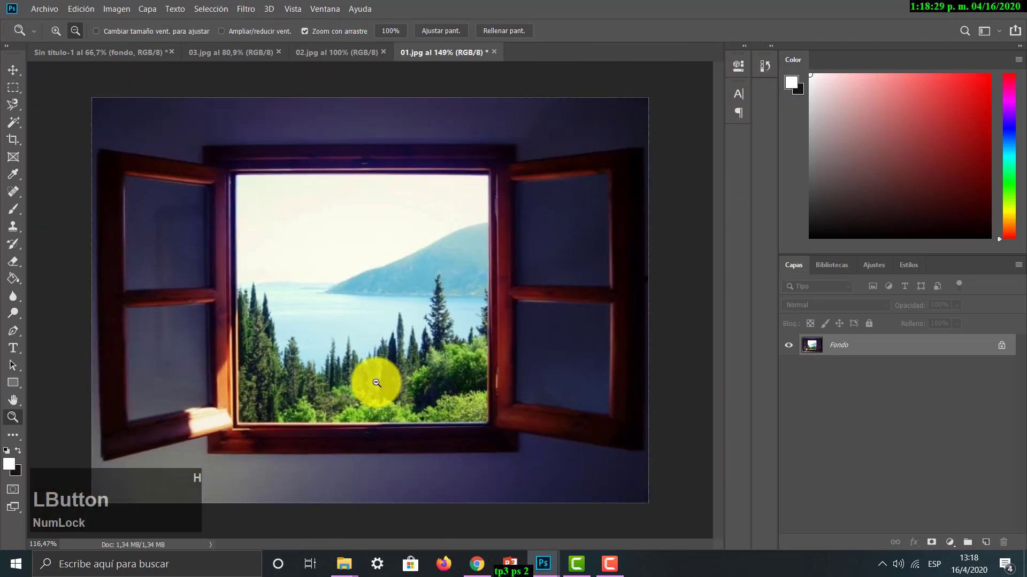
drag(376, 383, 376, 383)
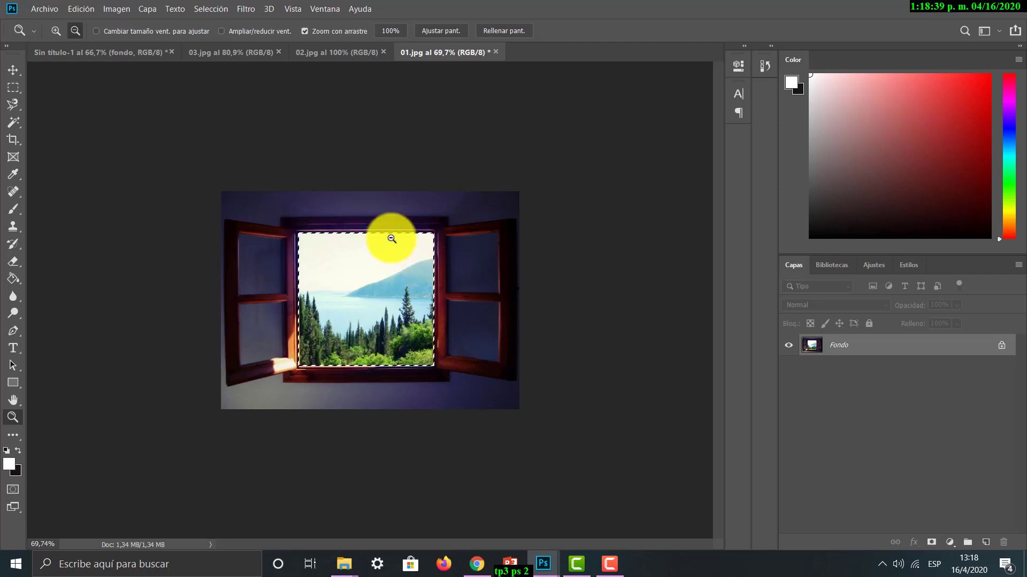
click(13, 69)
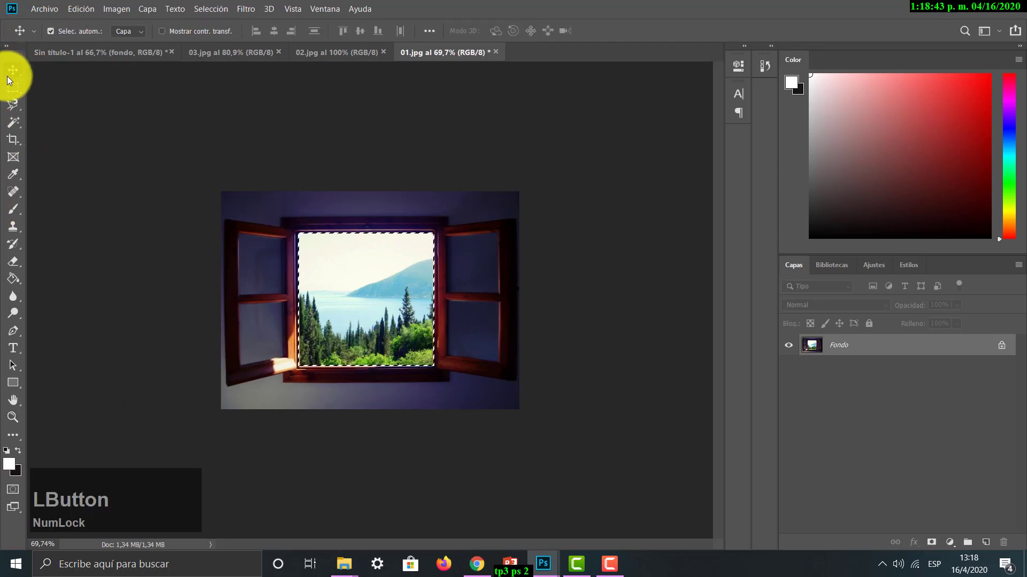
drag(339, 310, 380, 294)
- Float 01.jpg over Sin título-1, copy the selected landscape onto the upper-left area of the blank canvas, and redock 01.jpg
drag(428, 51, 411, 105)
click(95, 51)
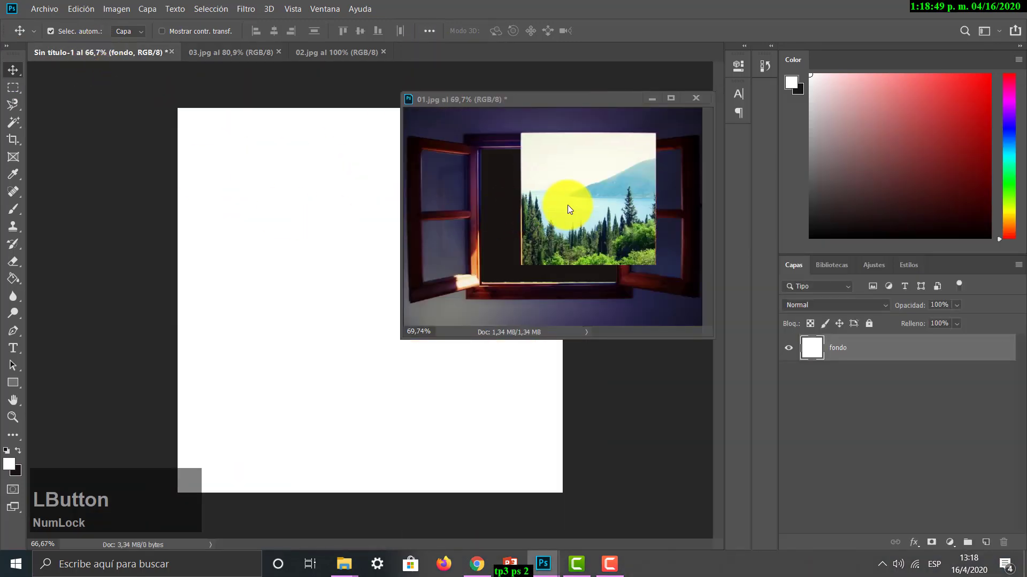
click(588, 187)
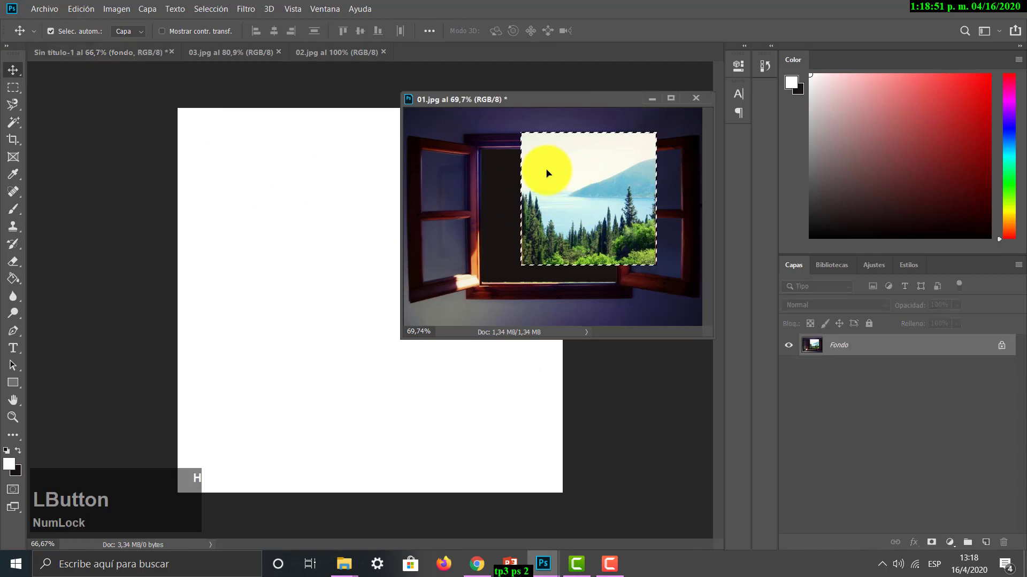
drag(583, 196, 291, 188)
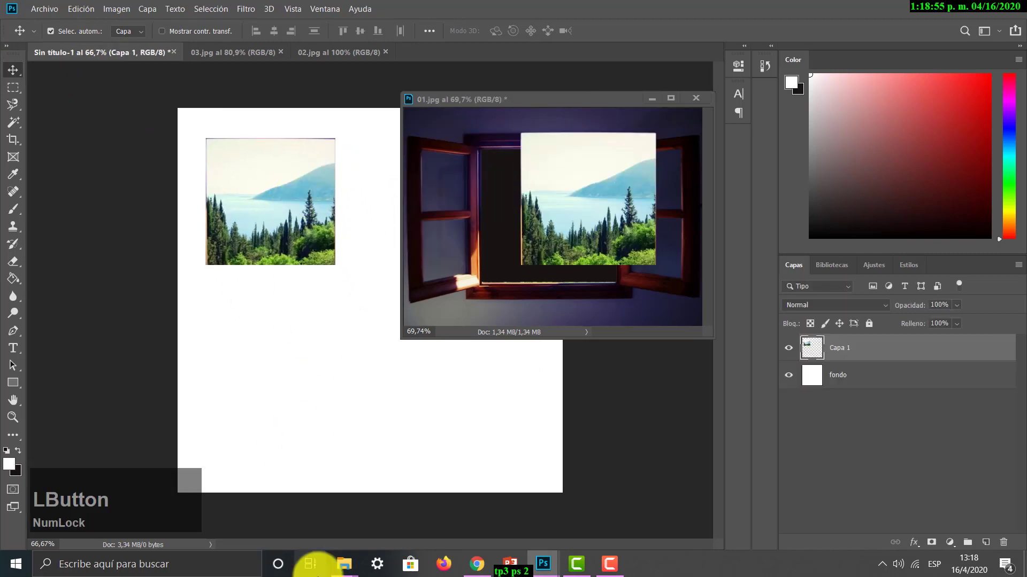
drag(551, 102, 474, 56)
- Undo the landscape's move in 01.jpg by returning to its last rectangular marquee state
click(765, 65)
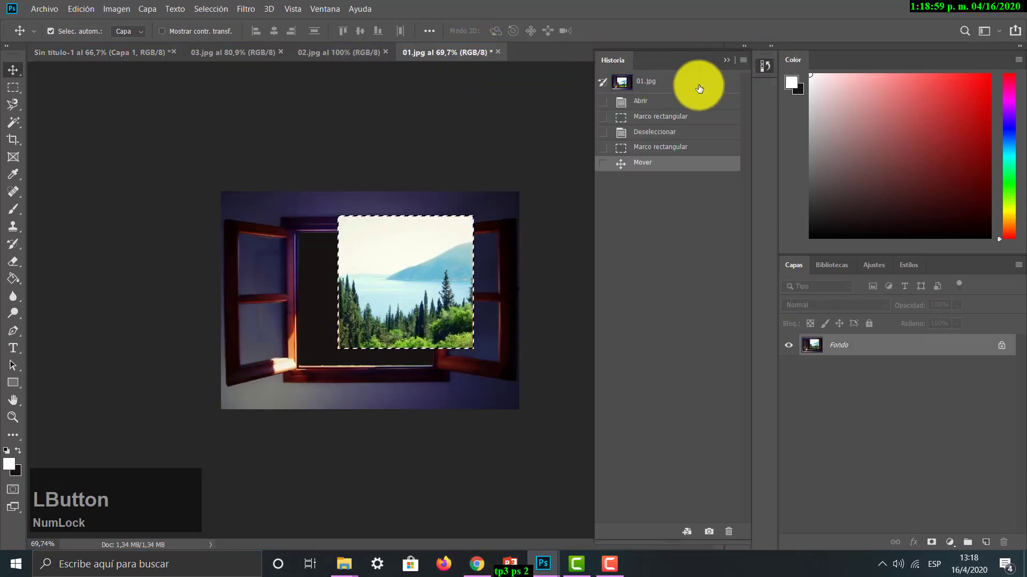
click(662, 142)
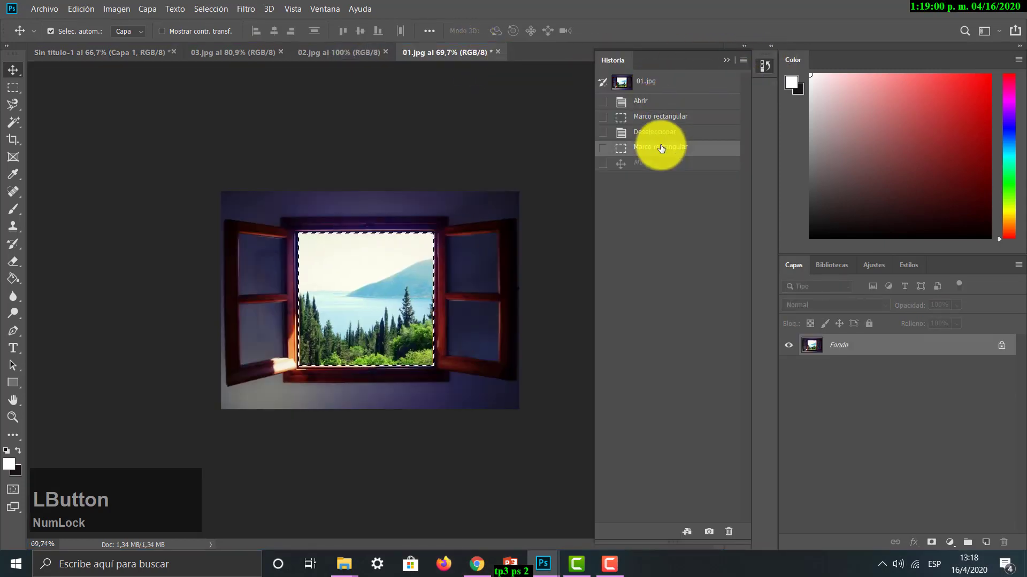
click(725, 60)
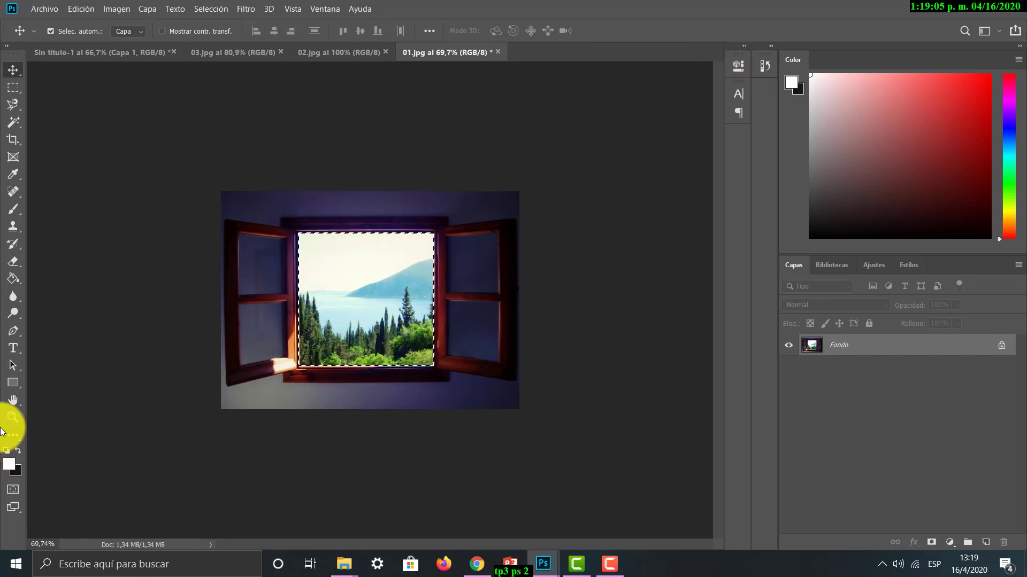
- Examine the image adjustment commands available for the selected landscape, from Brillo/contraste to Equilibrio de color
click(13, 417)
drag(243, 369, 298, 378)
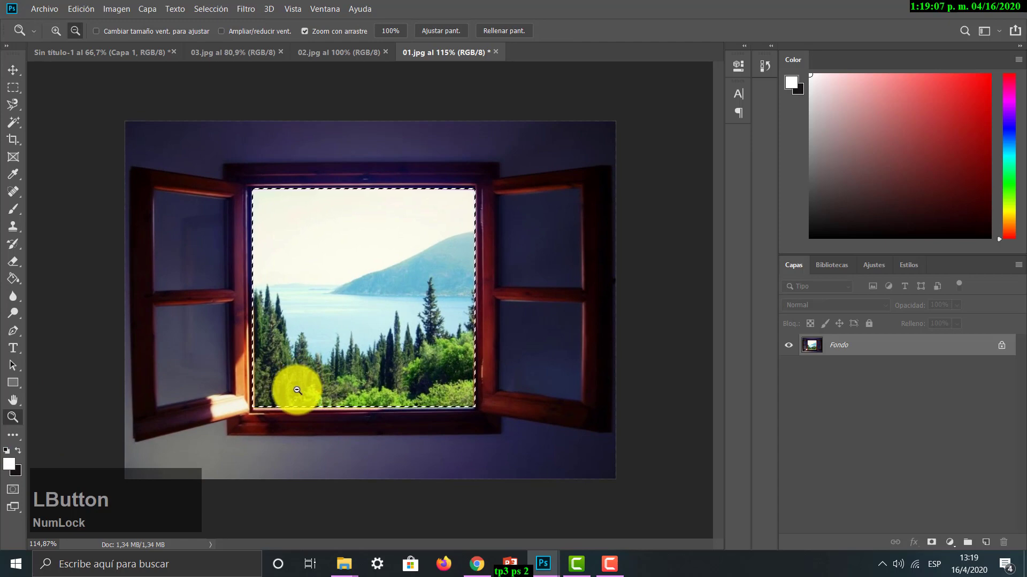
click(116, 9)
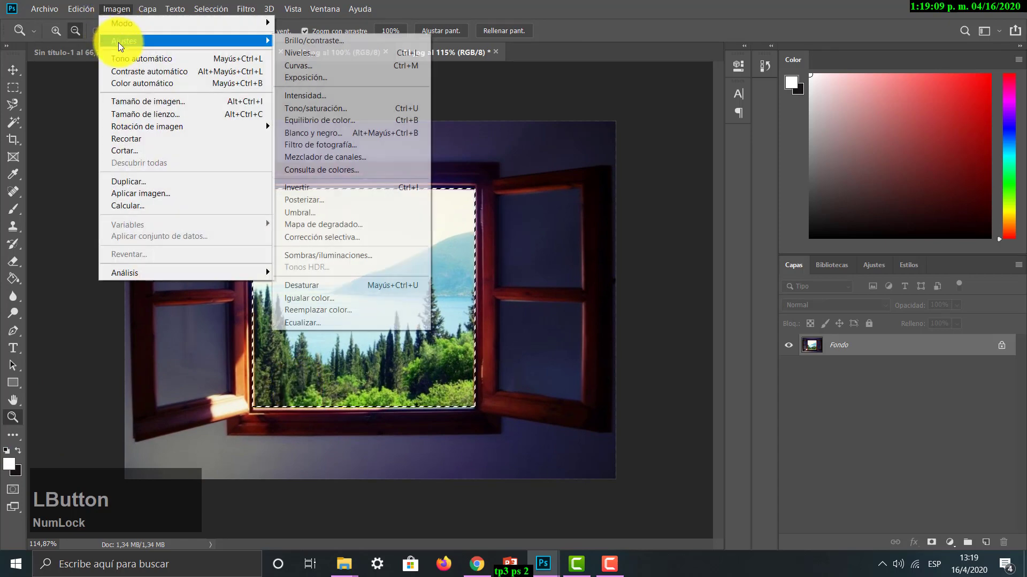
mouse_move(118, 42)
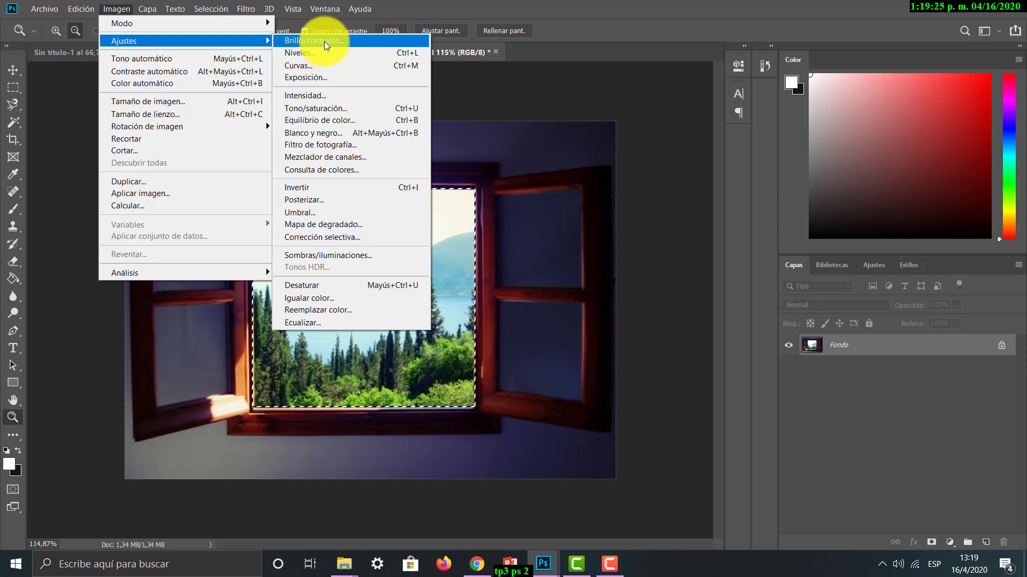
click(117, 9)
click(115, 9)
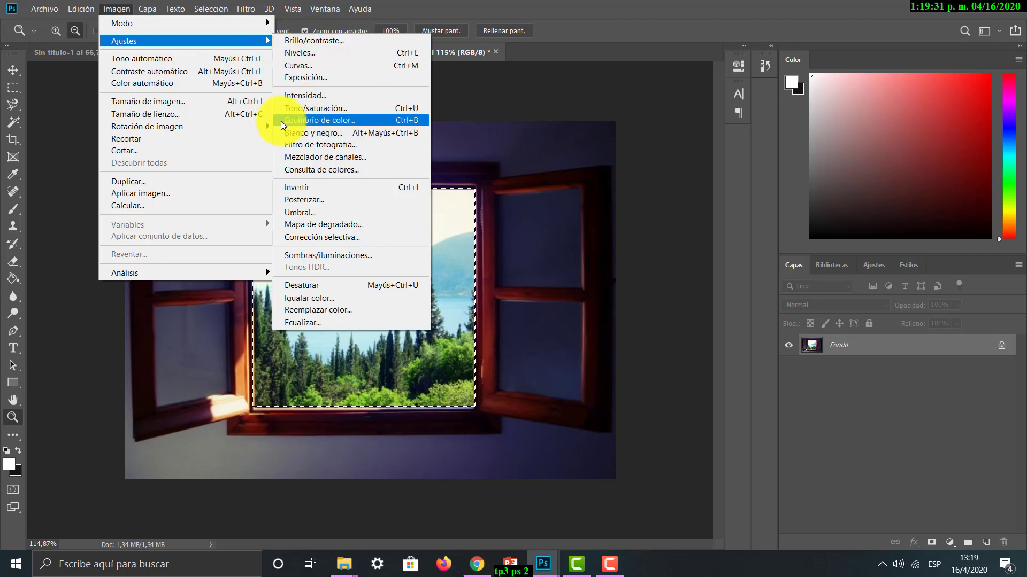
click(435, 4)
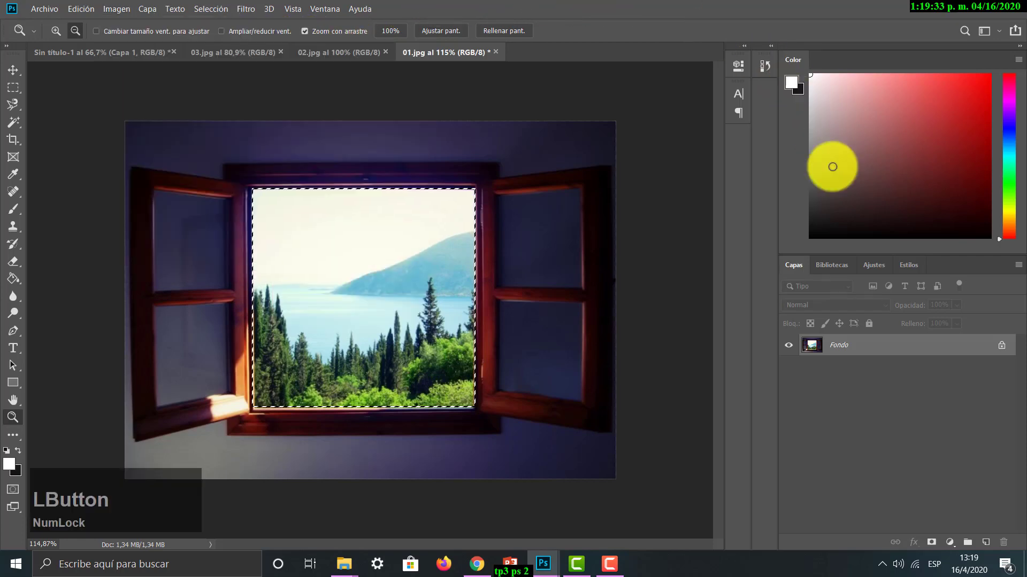
- Detach the Ajustes palette and add a Brillo/contraste adjustment layer masked to the selected landscape
drag(882, 268, 587, 127)
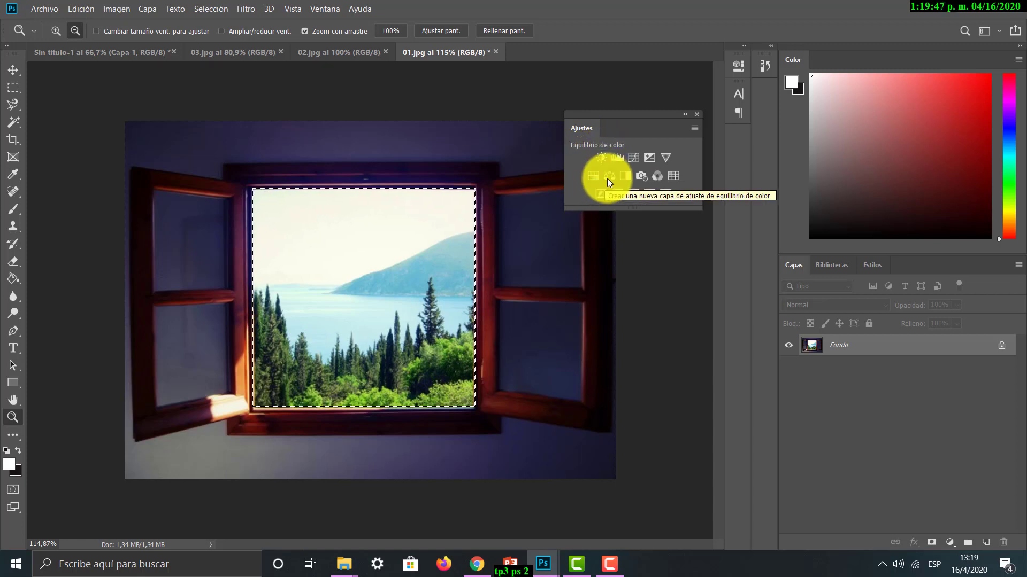
drag(607, 117, 813, 258)
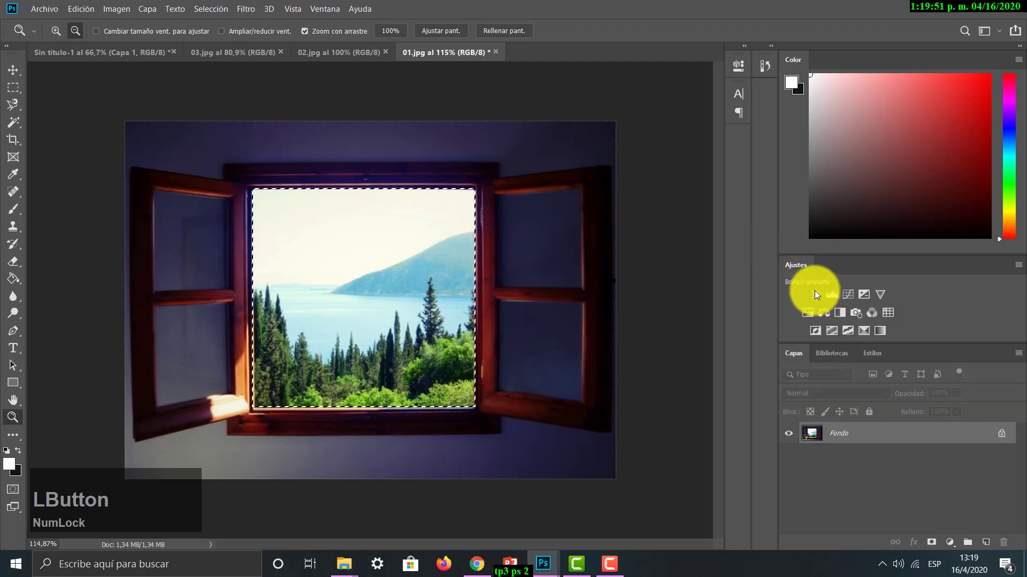
drag(791, 265, 612, 199)
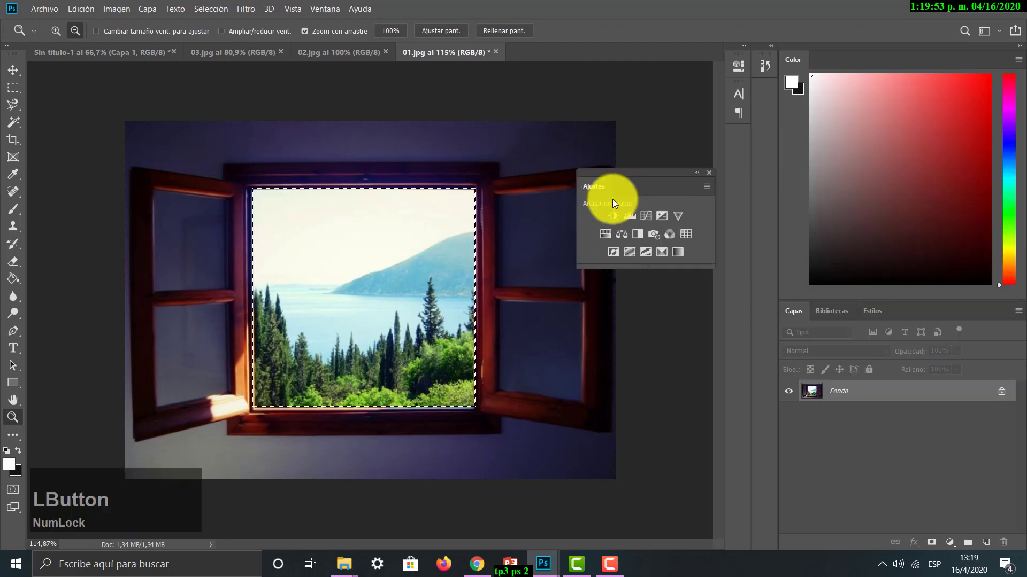
click(611, 216)
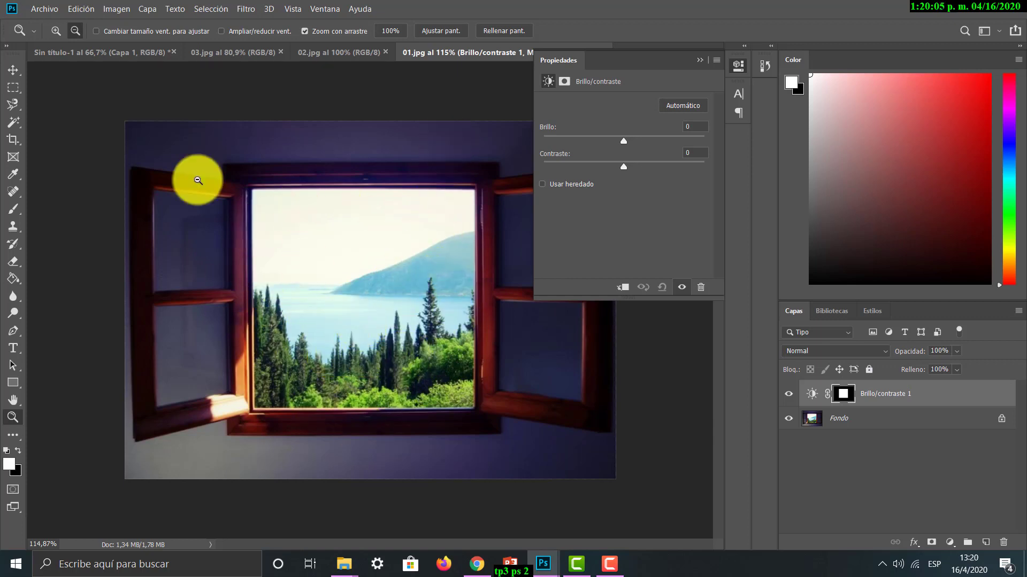
- Compare the layers of Sin título-1 with the Fondo and Brillo/contraste 1 layers of 01.jpg
click(126, 53)
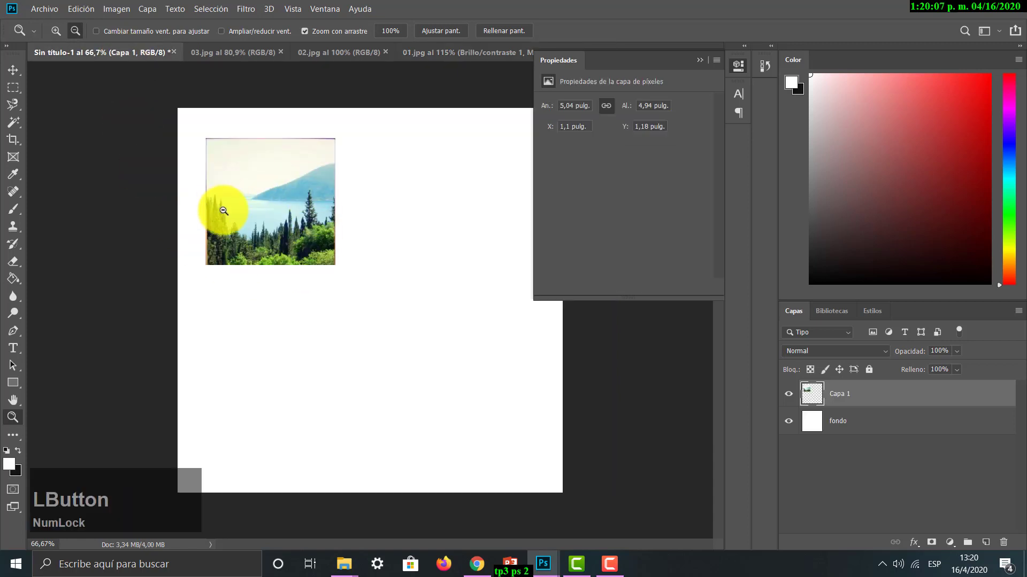
click(439, 54)
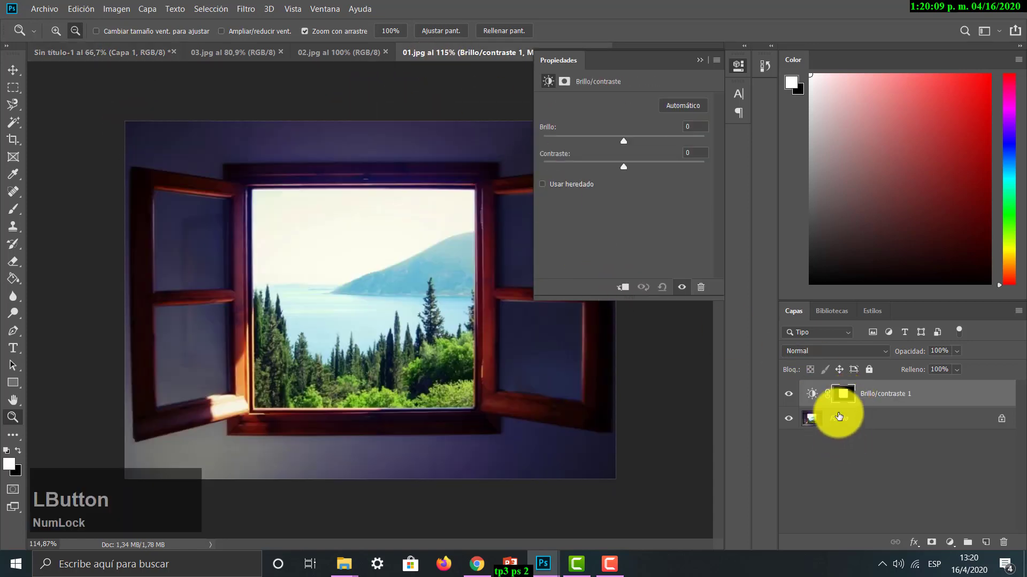
click(837, 419)
click(911, 400)
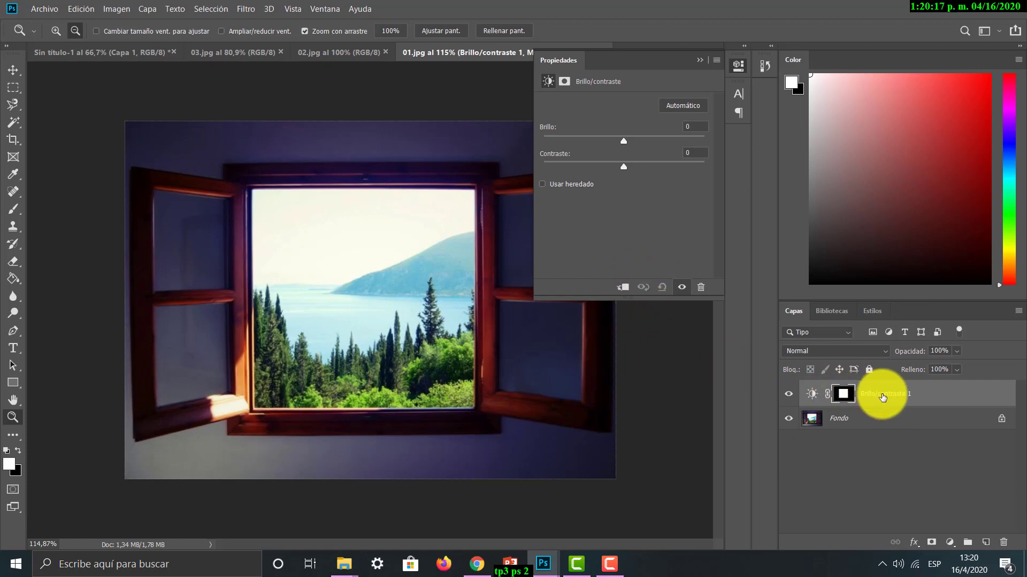
- Delete the Brillo/contraste adjustment layer and restore the landscape selection from the last rectangular marquee state
click(882, 394)
key(Delete)
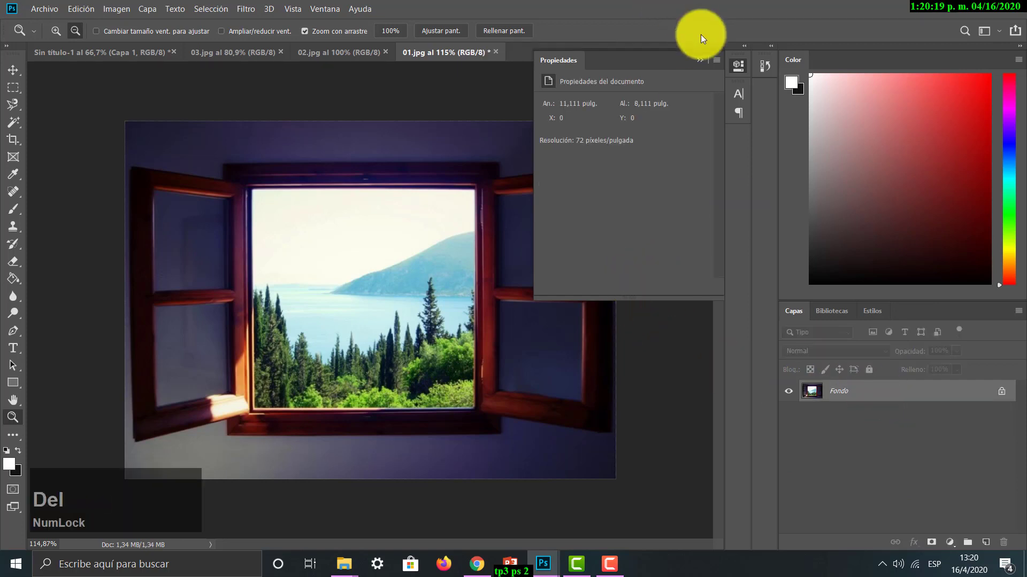
click(698, 57)
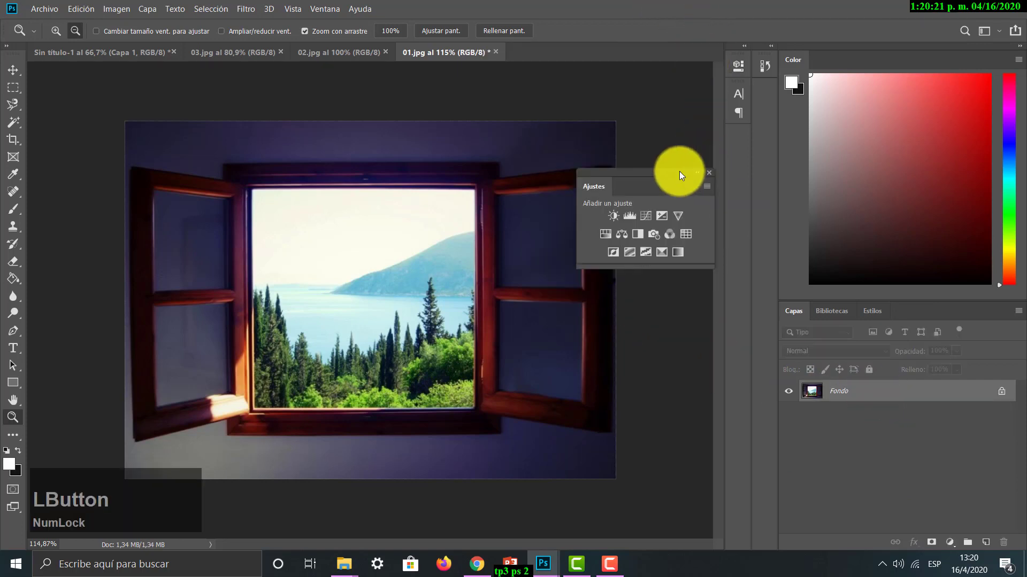
click(710, 165)
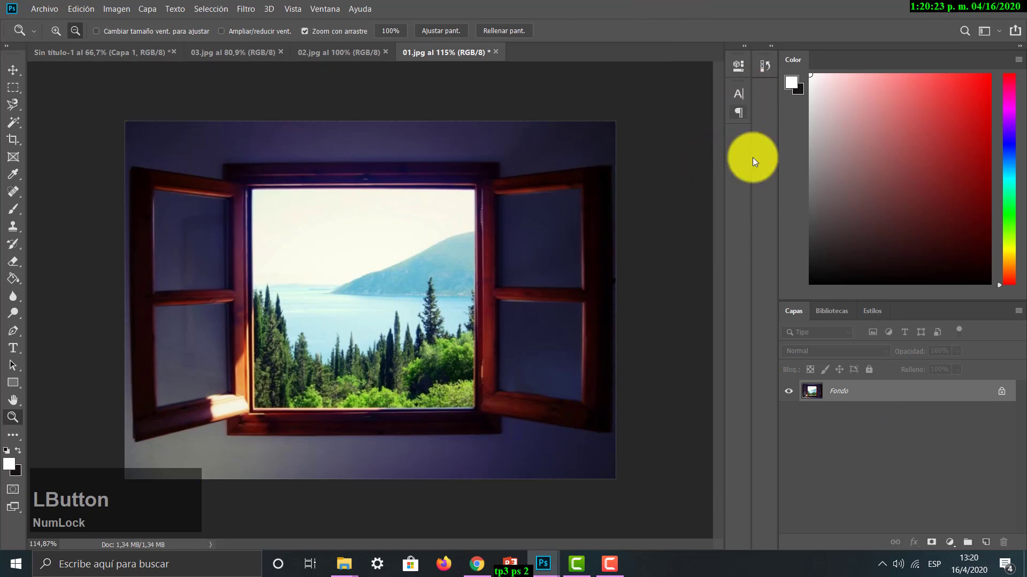
click(762, 65)
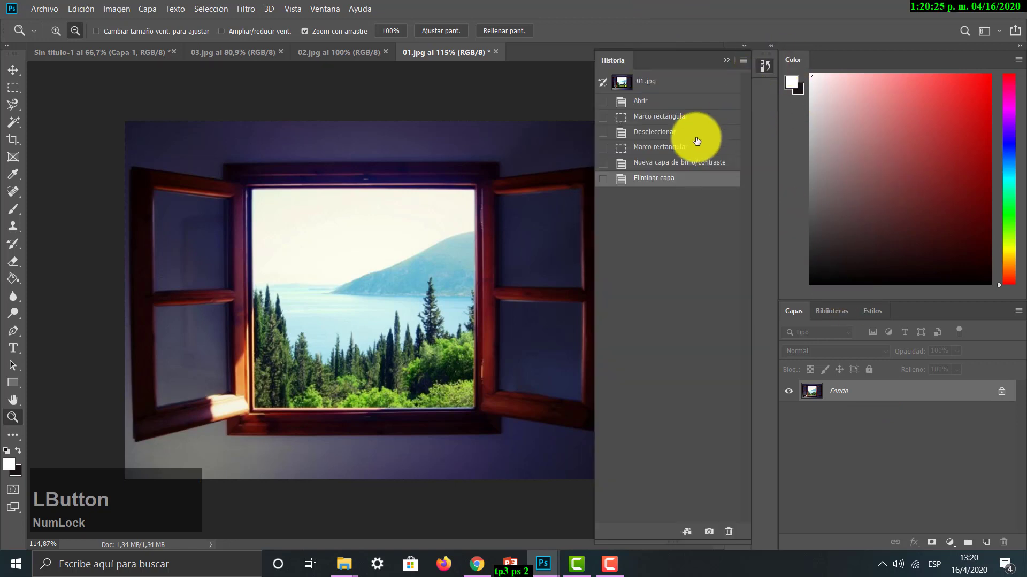
click(686, 152)
click(725, 60)
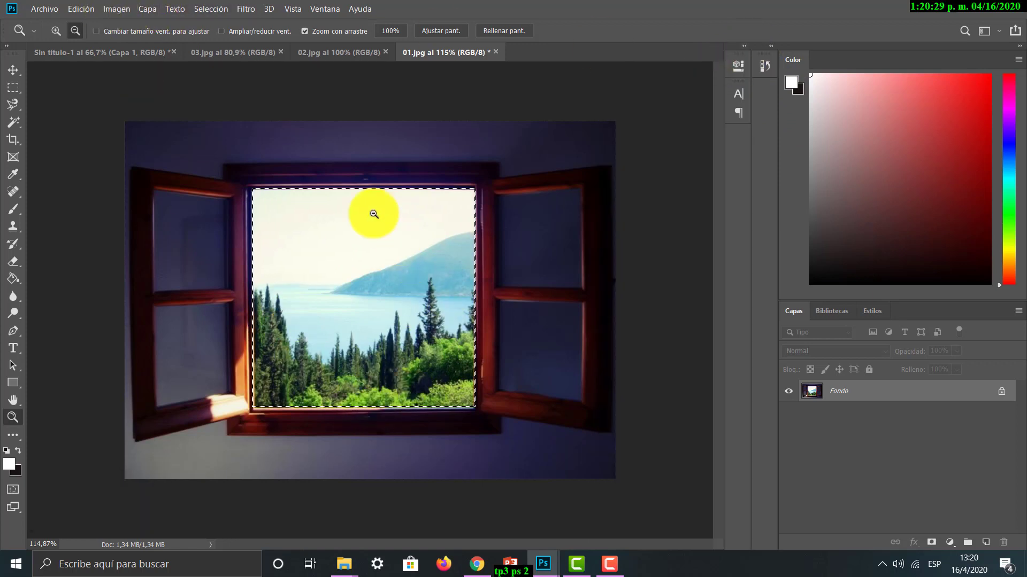
- Apply a Tono/saturación adjustment to the selected landscape with Saturación -100 and Luminosidad -11
click(122, 9)
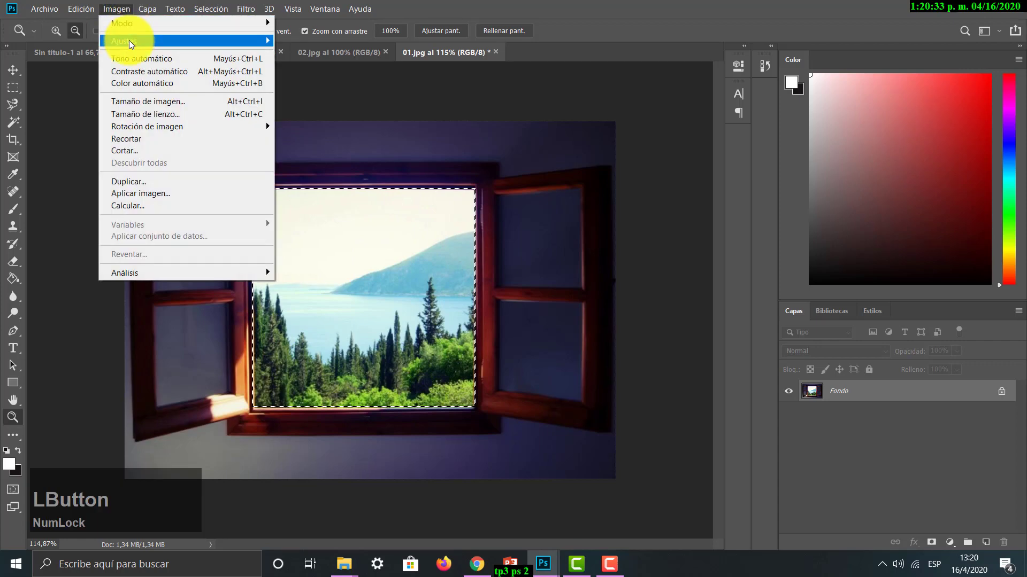
mouse_move(131, 44)
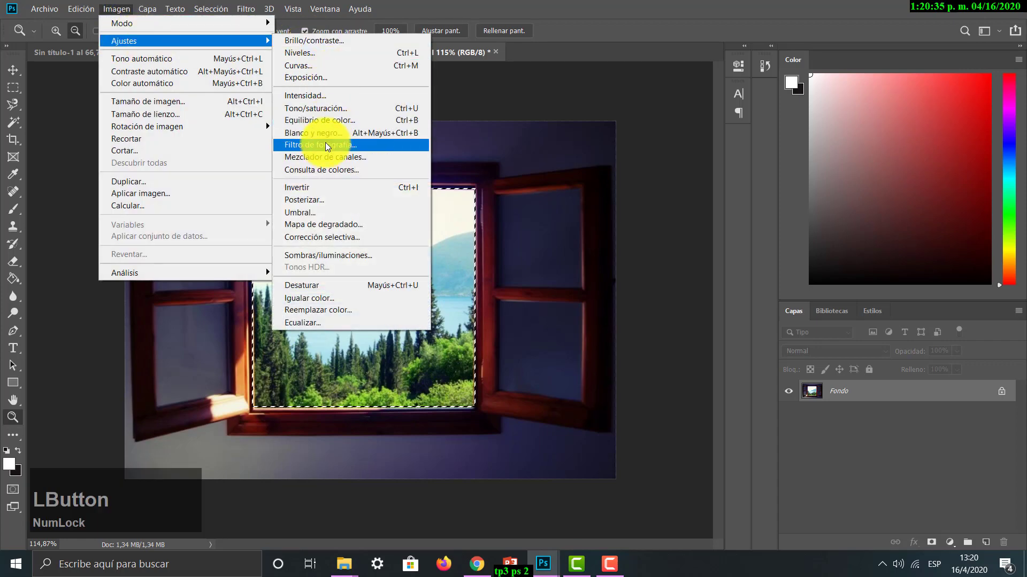
click(329, 113)
drag(612, 89, 605, 57)
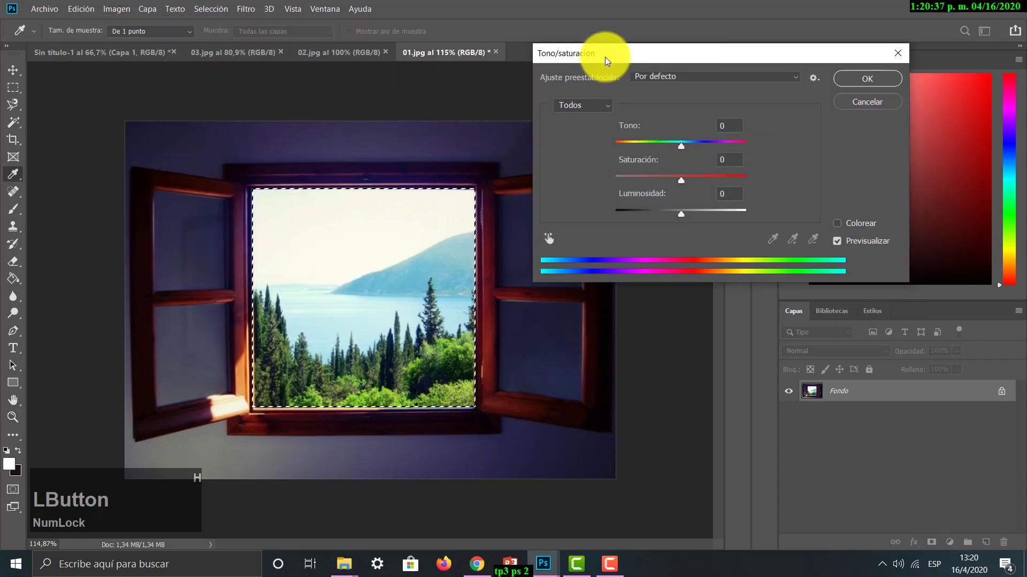
drag(681, 181, 547, 196)
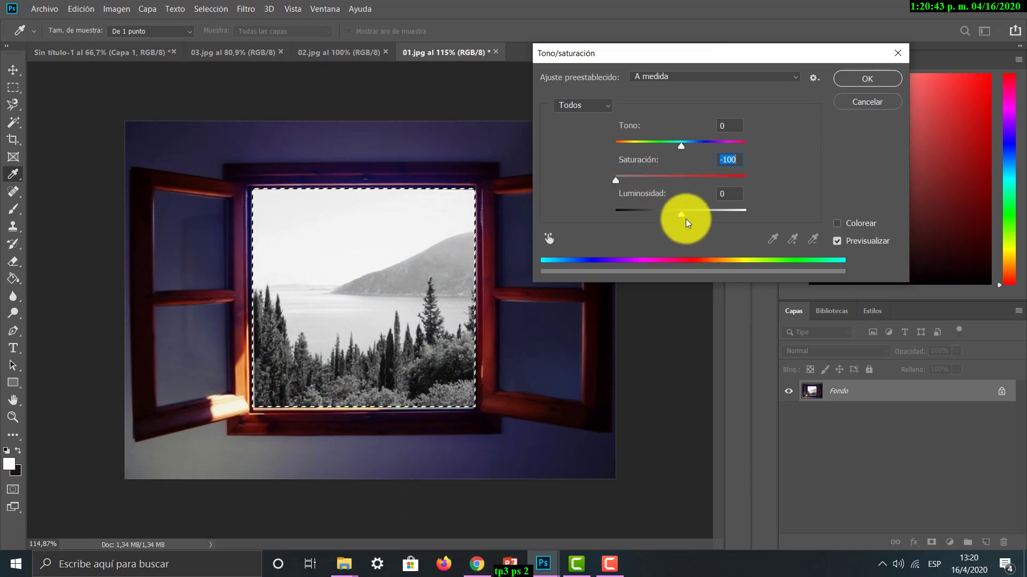
drag(681, 214, 677, 217)
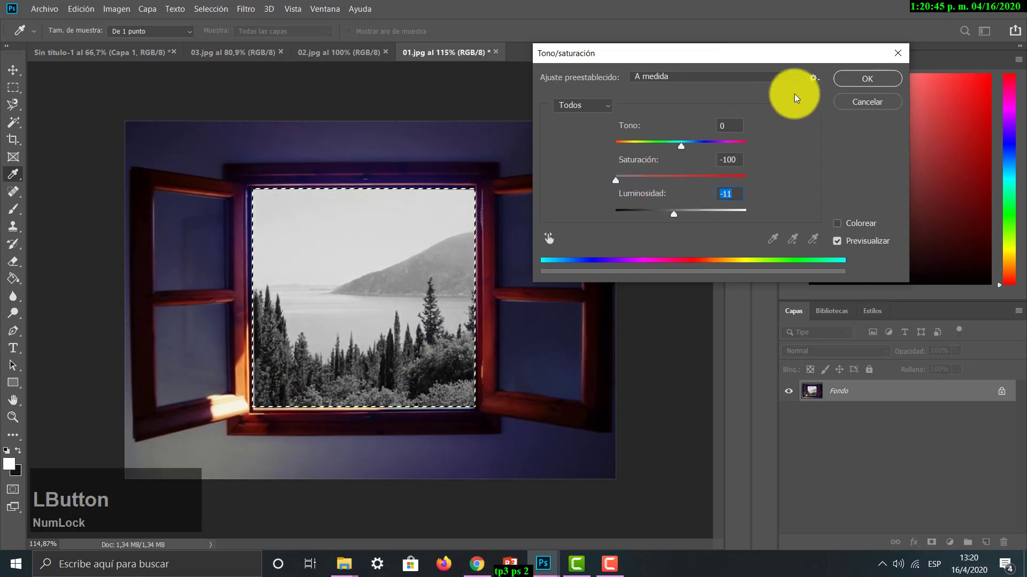
click(874, 78)
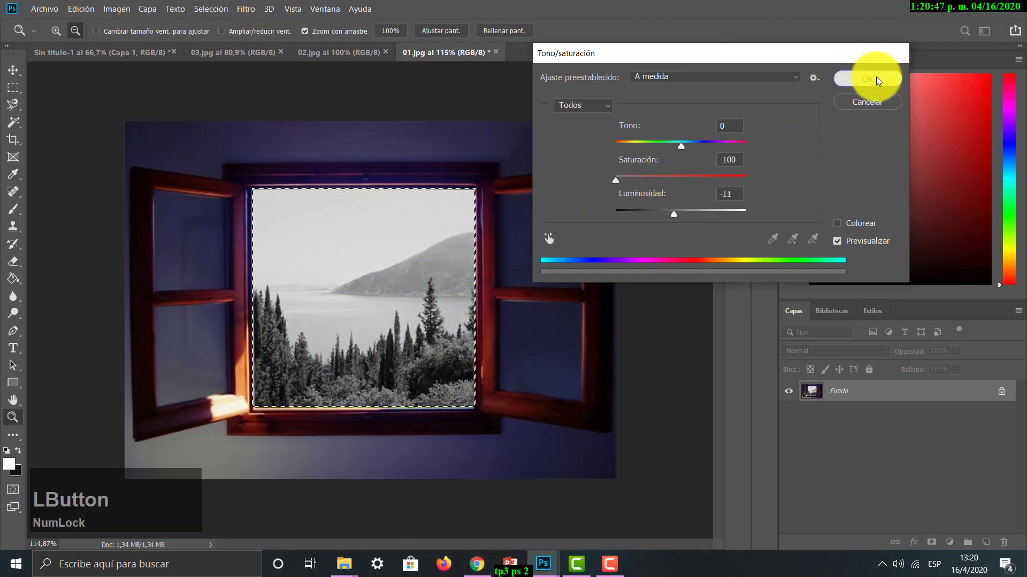
key(z)
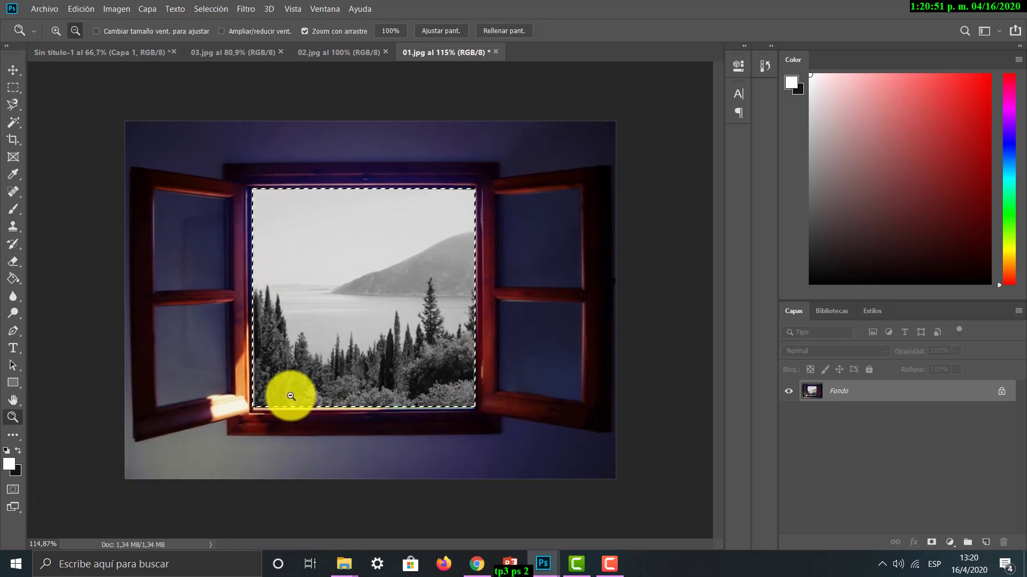
key(Num_Lock)
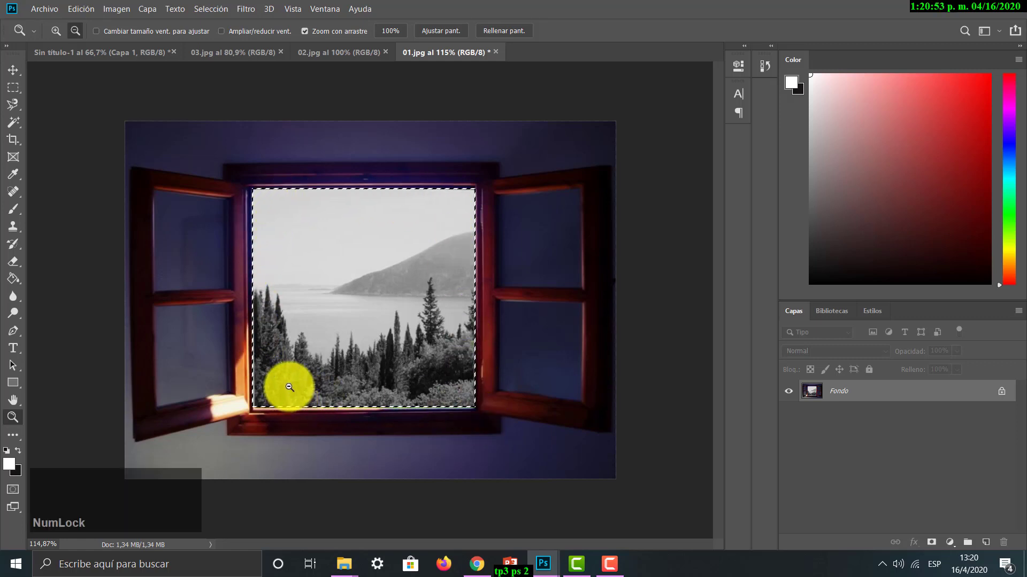
- Deselect the landscape, reselect it along the inner window frame with a rectangular marquee, and review the history states
click(13, 87)
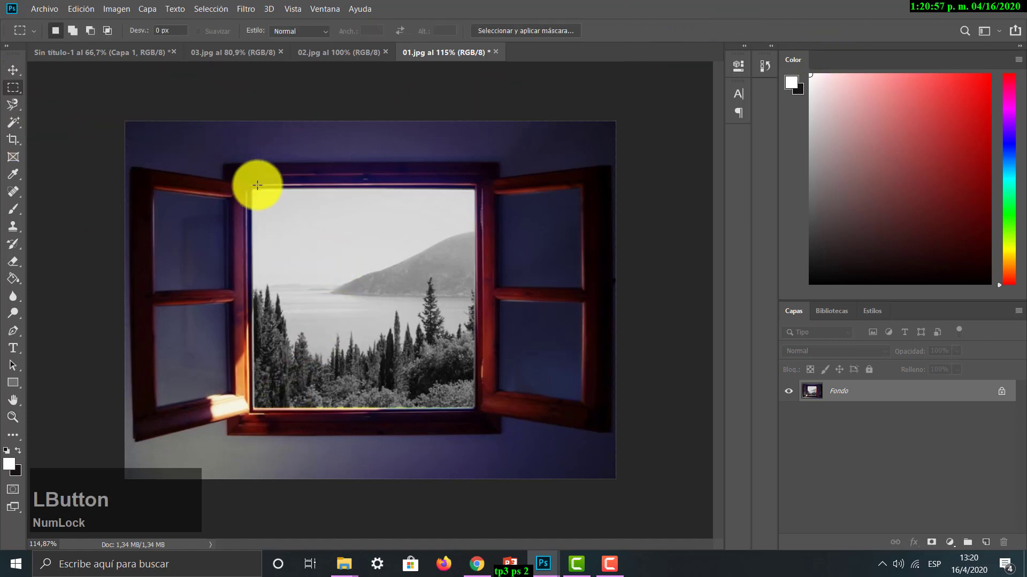
drag(251, 188, 258, 202)
drag(420, 388, 475, 408)
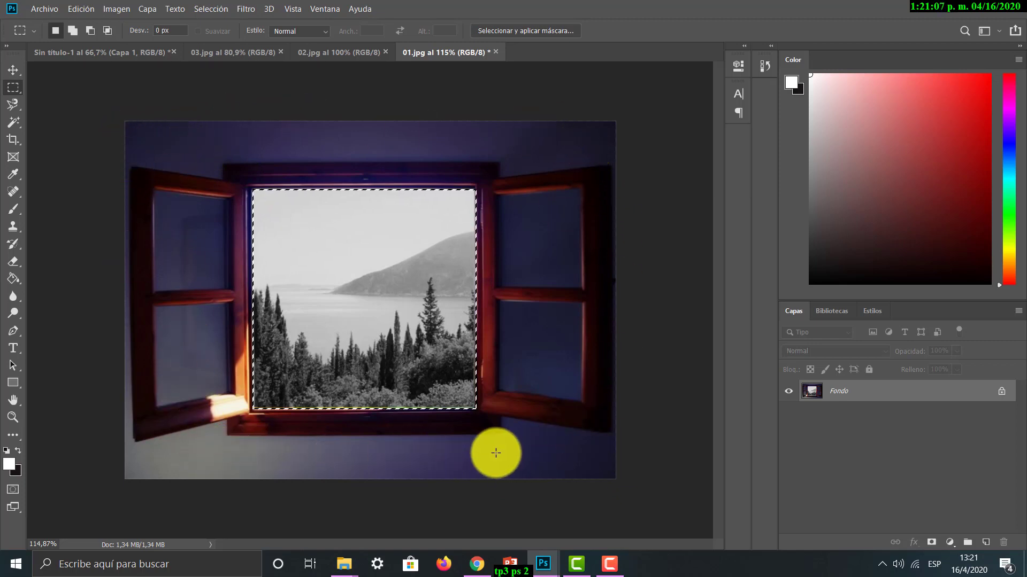
click(765, 69)
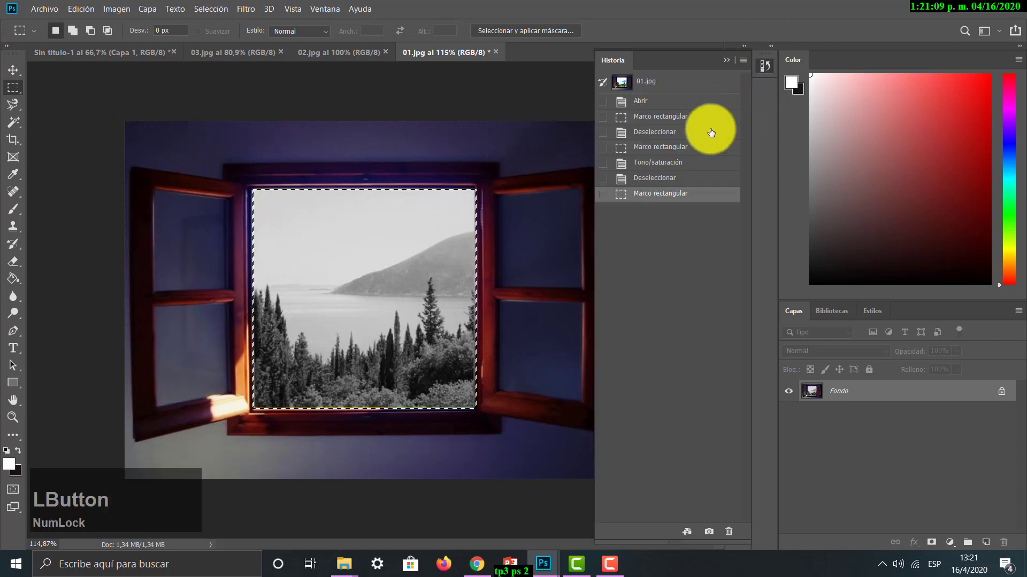
click(726, 61)
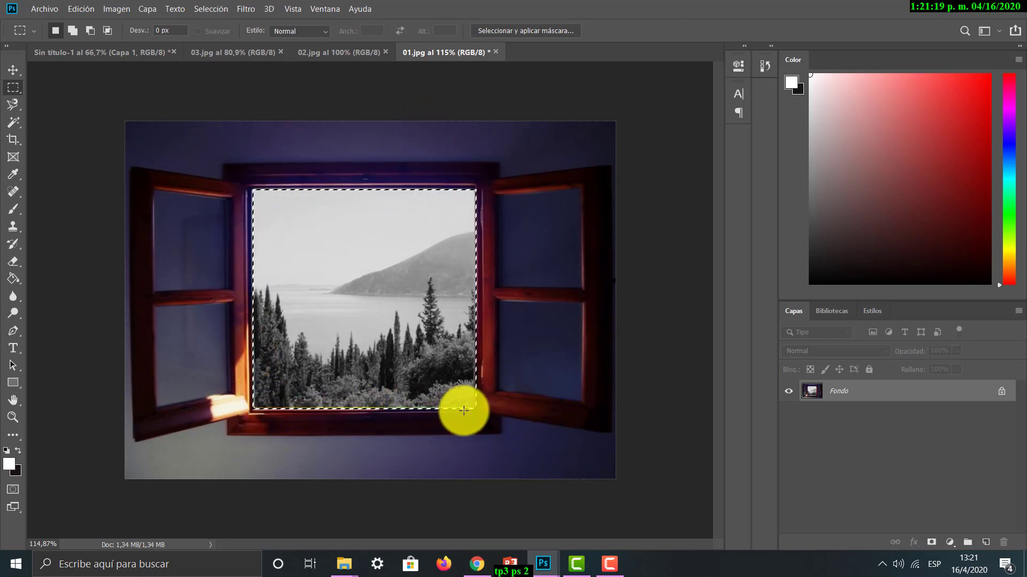
- Invert the selection back and forth, ending with the window frame and wall selected instead of the landscape
click(213, 9)
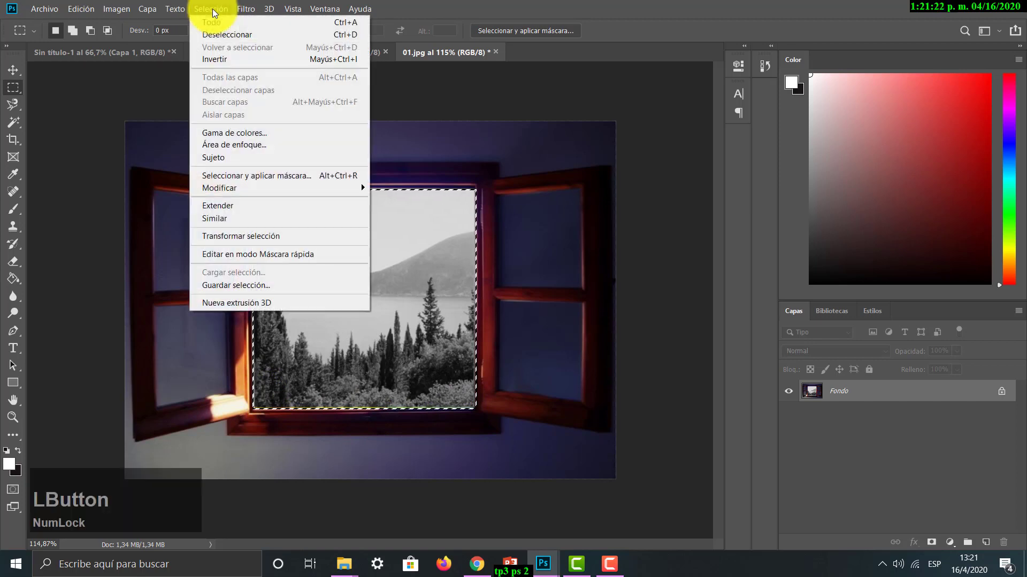
click(224, 59)
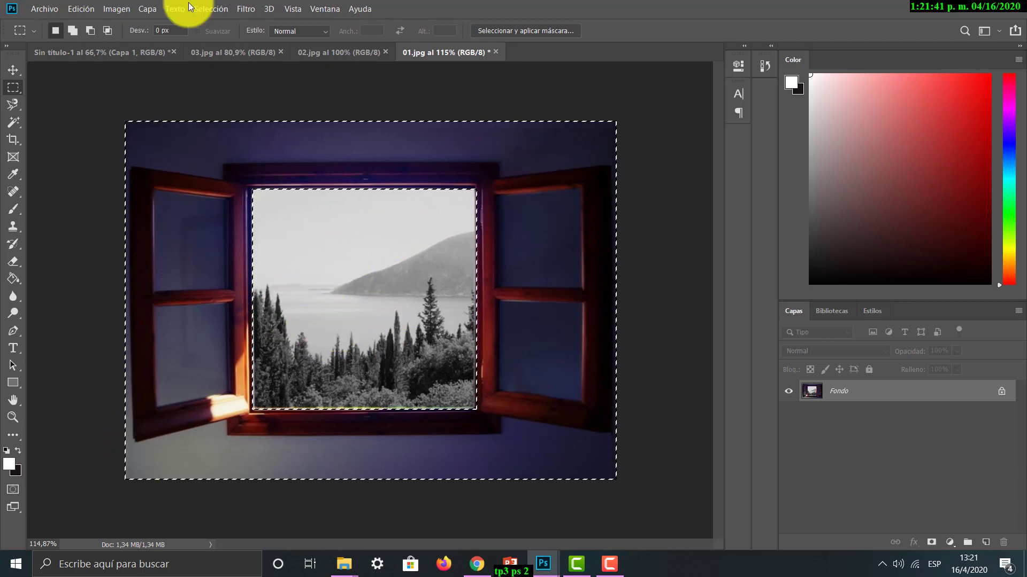
click(206, 7)
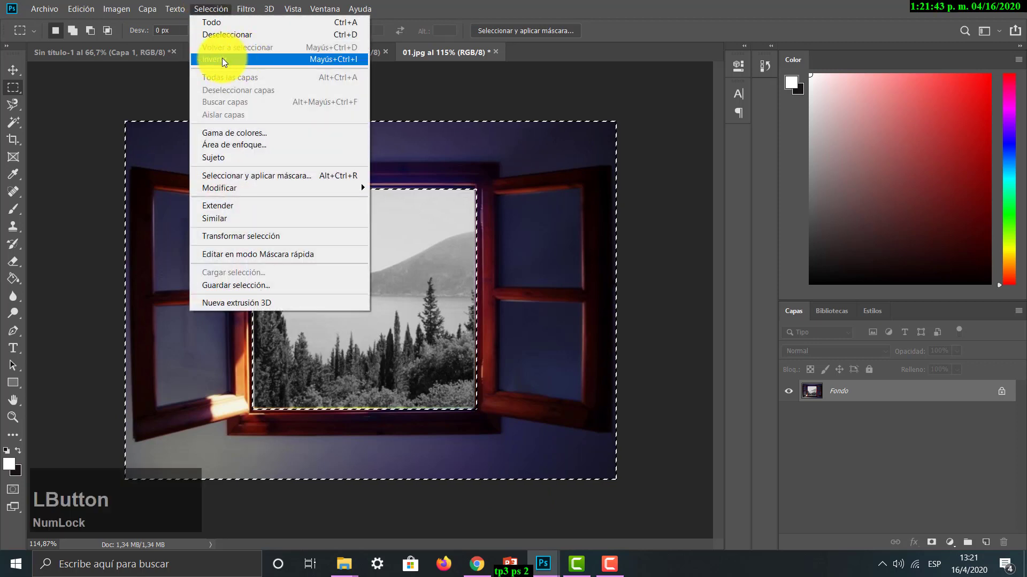
click(223, 58)
click(214, 9)
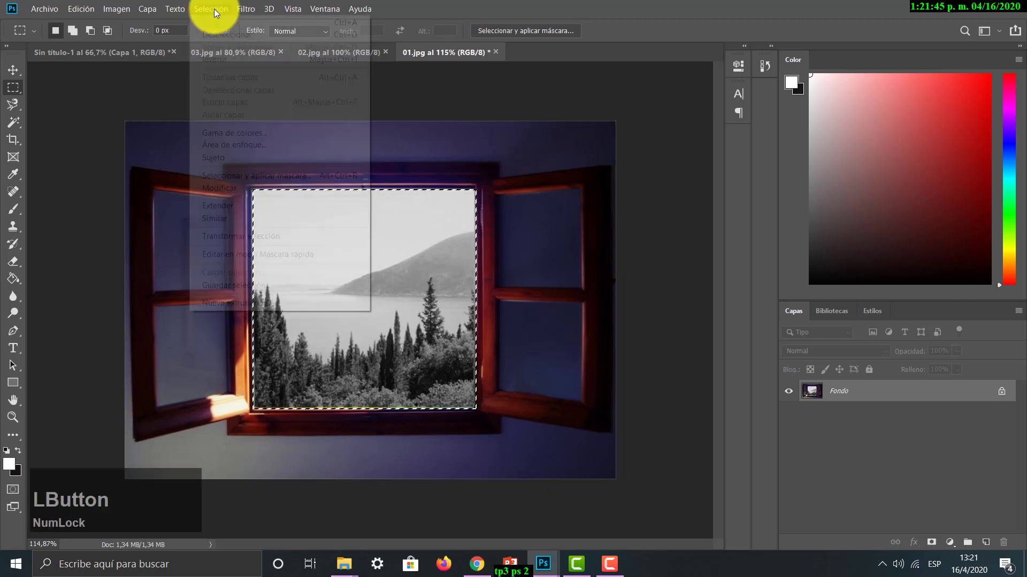
click(222, 59)
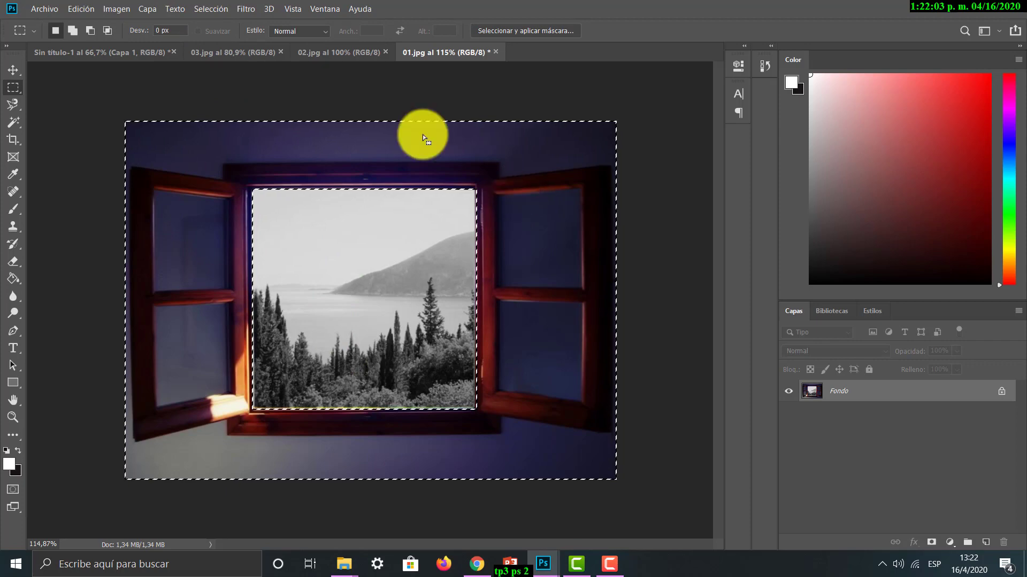
- Apply a Brillo/contraste adjustment with Brillo 51 to the selected window frame and wall
click(128, 11)
mouse_move(132, 42)
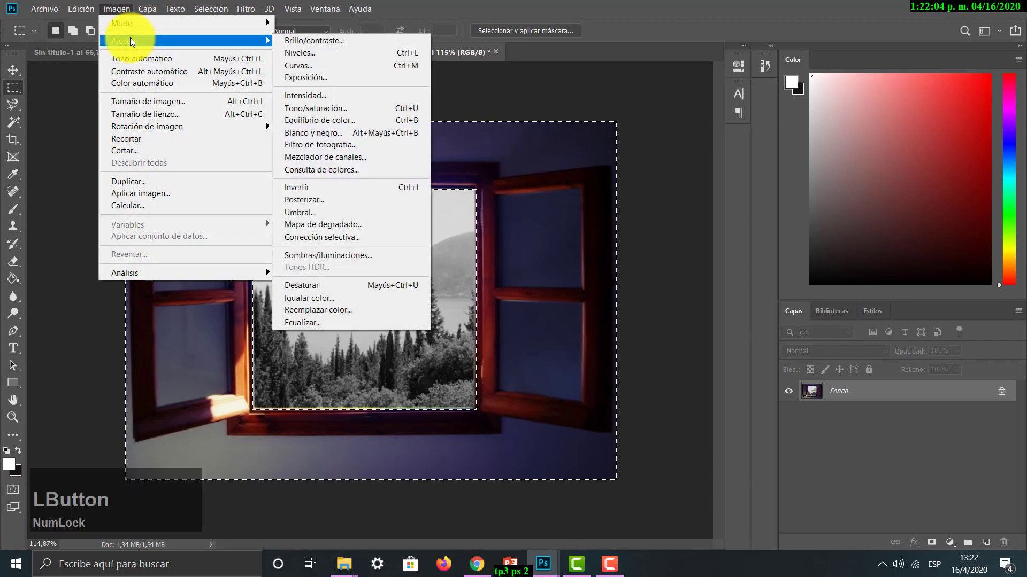
click(332, 41)
drag(663, 135, 686, 136)
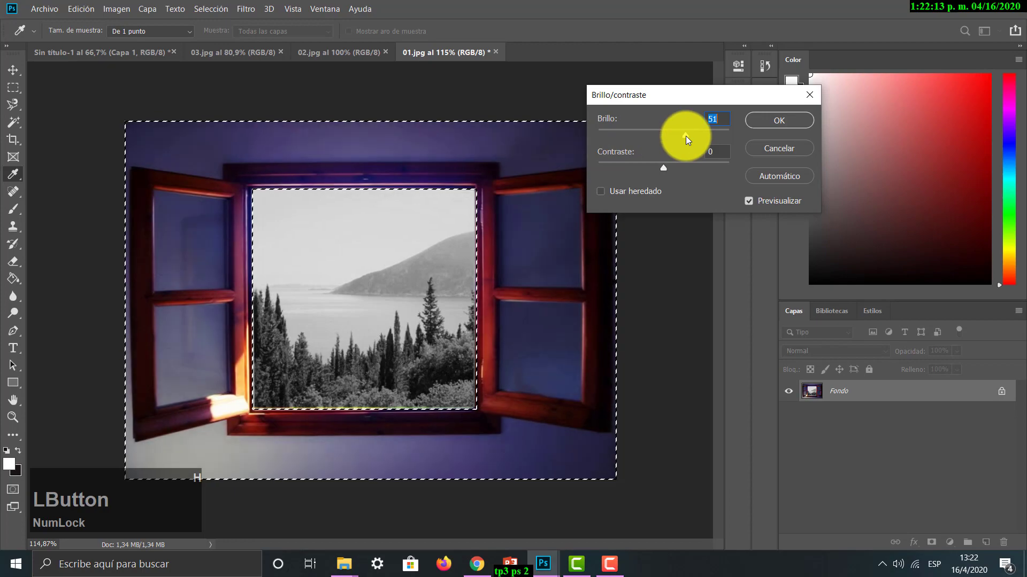
click(791, 127)
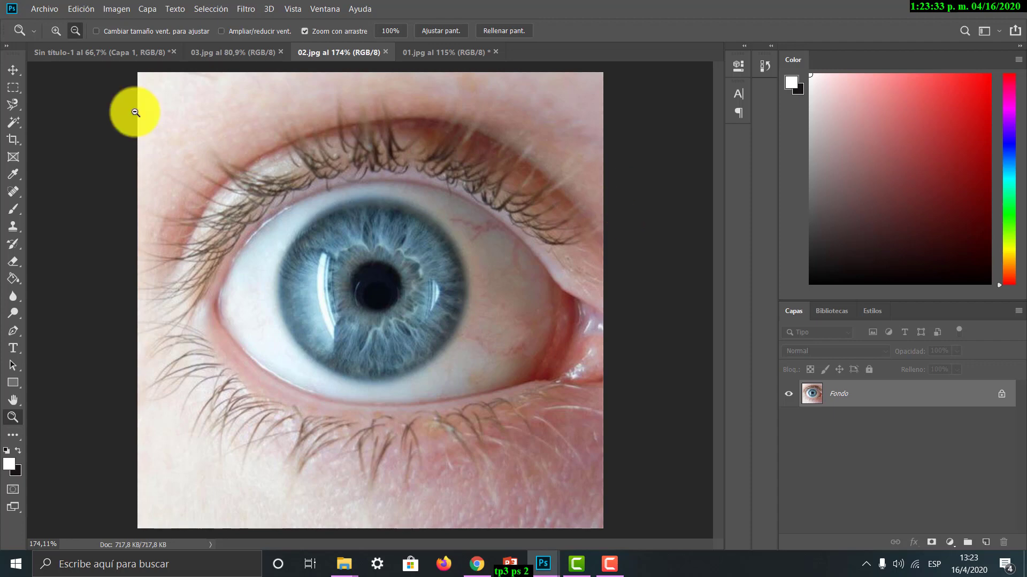
- Draw an elliptical marquee about 2,78 by 2,88 pulg. around the iris in 02.jpg, replacing a first, smaller ellipse
click(17, 86)
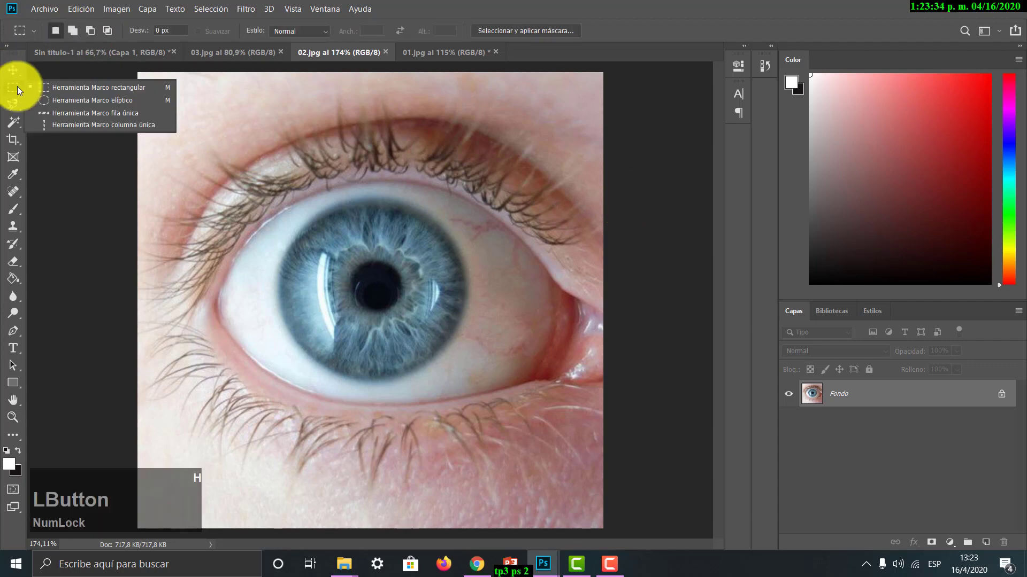
click(69, 100)
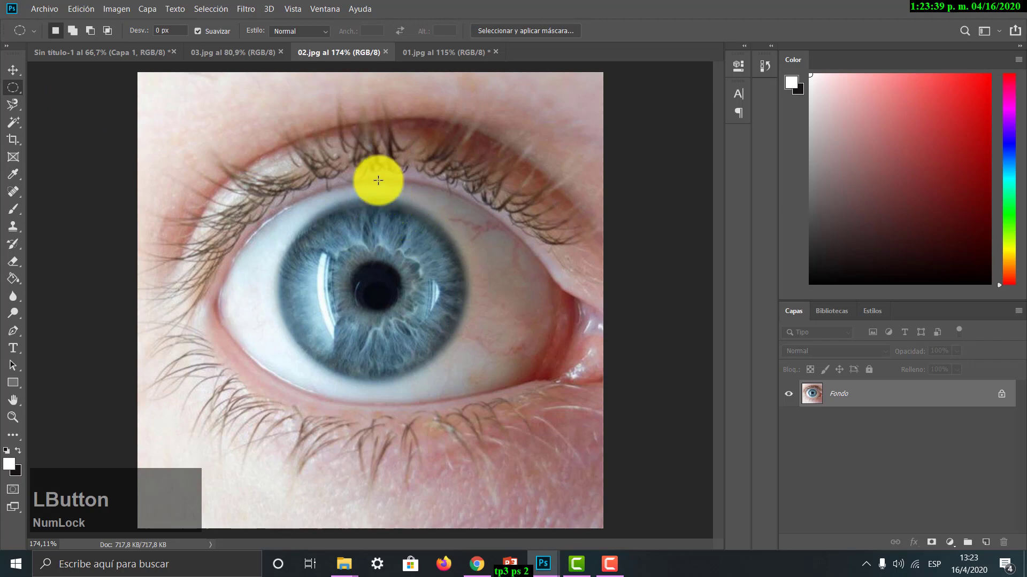
drag(289, 203, 468, 370)
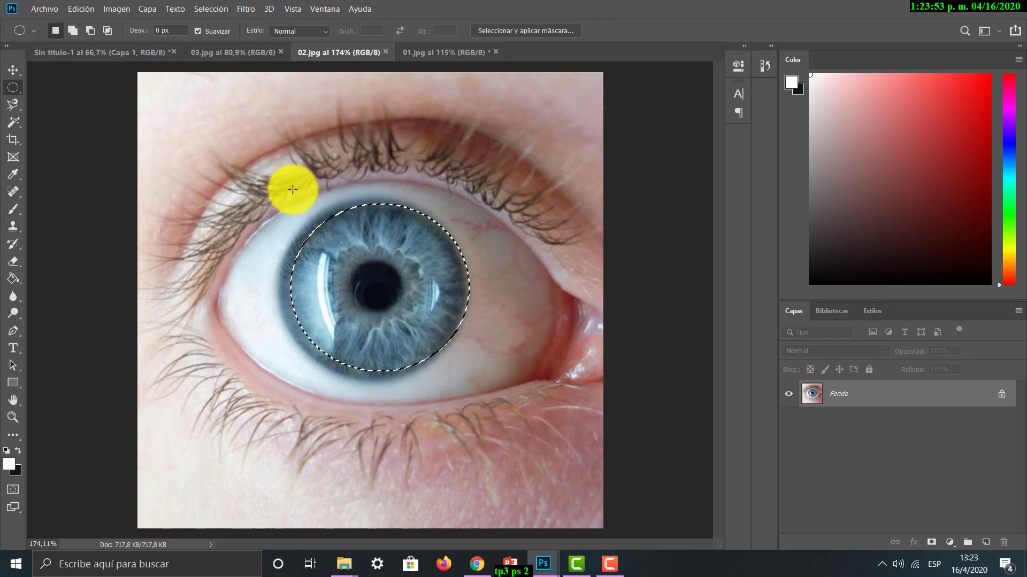
drag(283, 189, 419, 339)
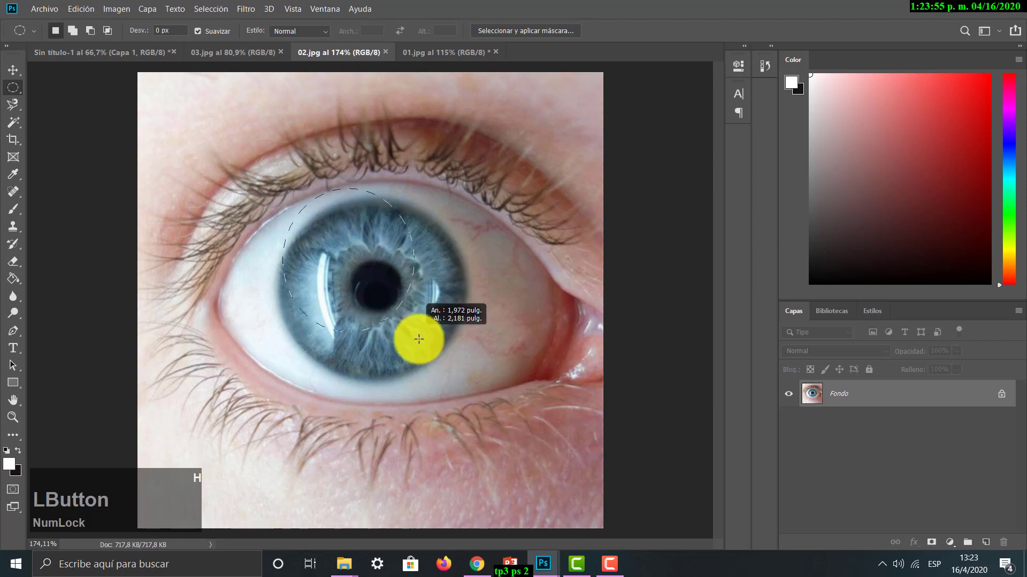
mouse_move(450, 377)
mouse_down()
mouse_move(468, 387)
mouse_move(474, 375)
mouse_move(461, 379)
mouse_up()
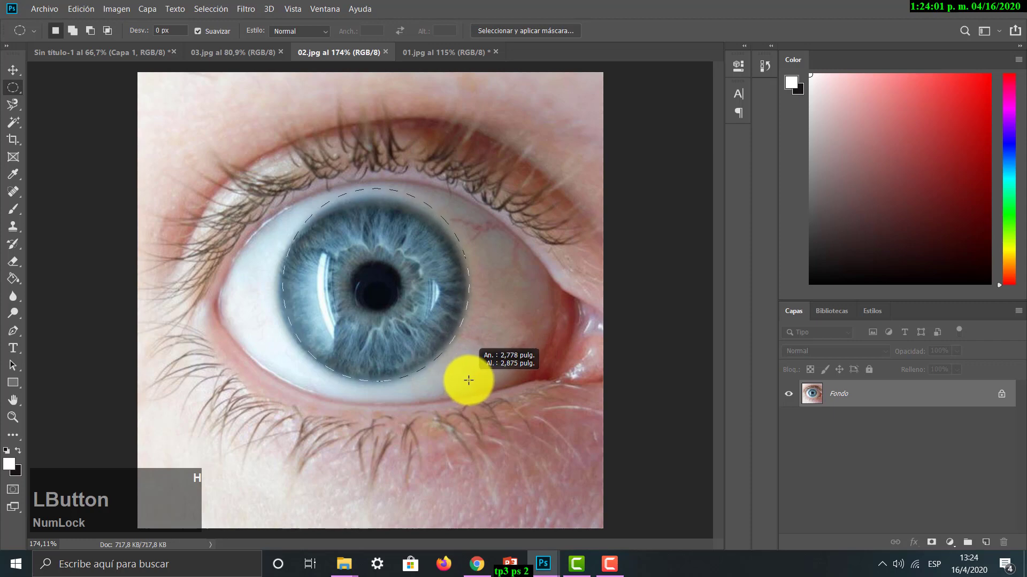
- Transform the elliptical selection to 101,50% width and 96,14% height so that it fits the iris edge
click(216, 8)
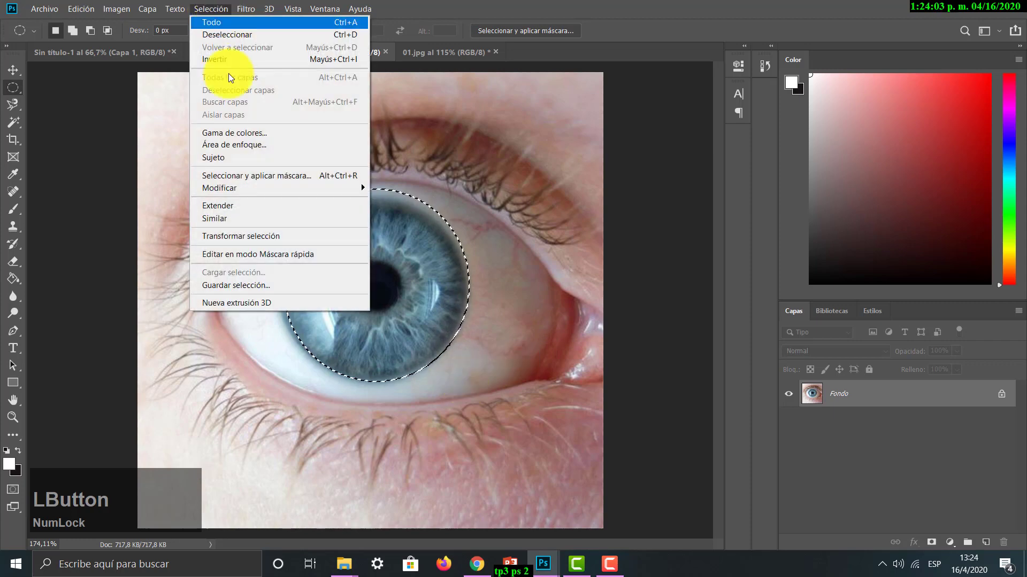
click(266, 233)
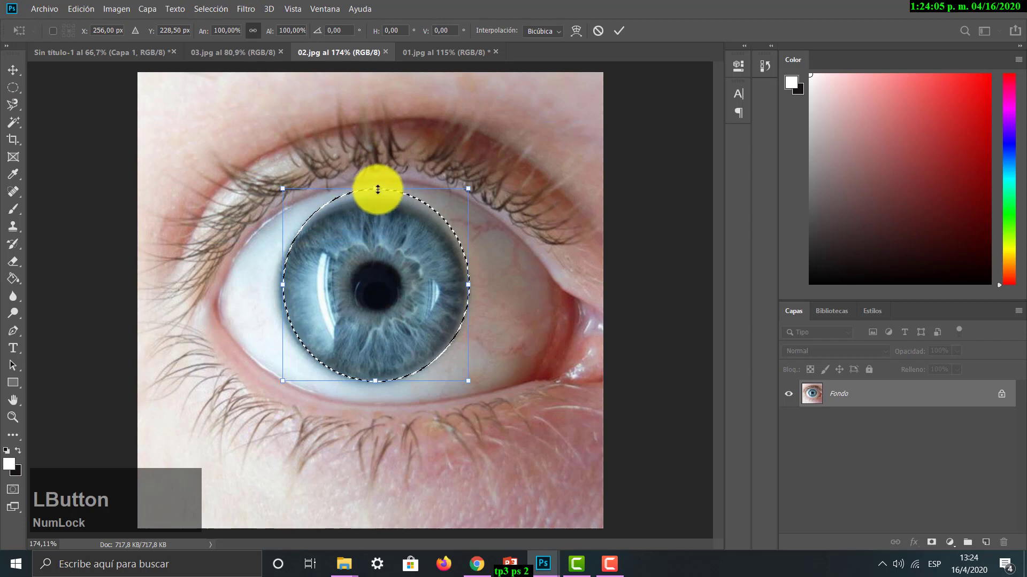
drag(376, 188, 376, 196)
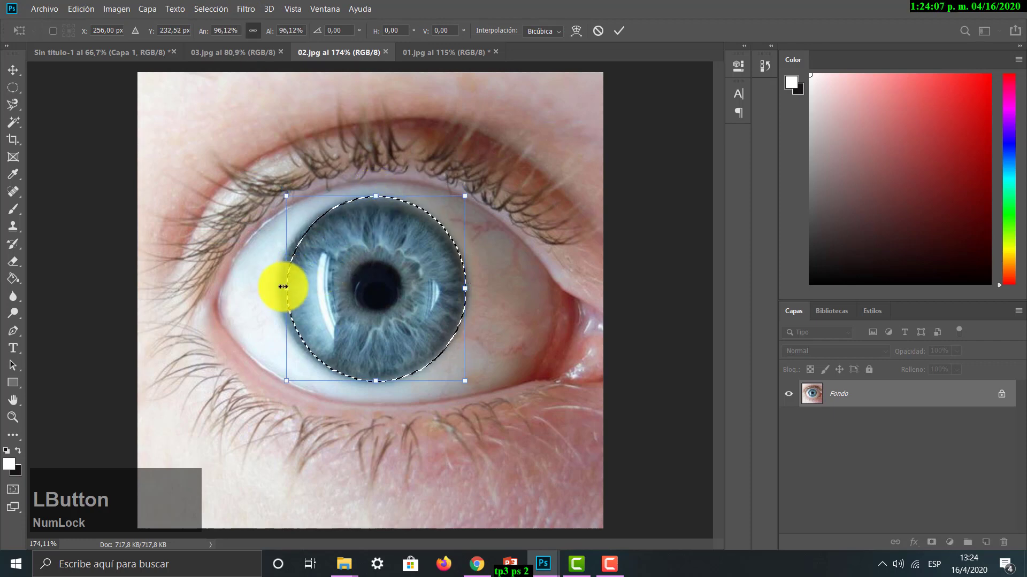
drag(283, 287, 276, 290)
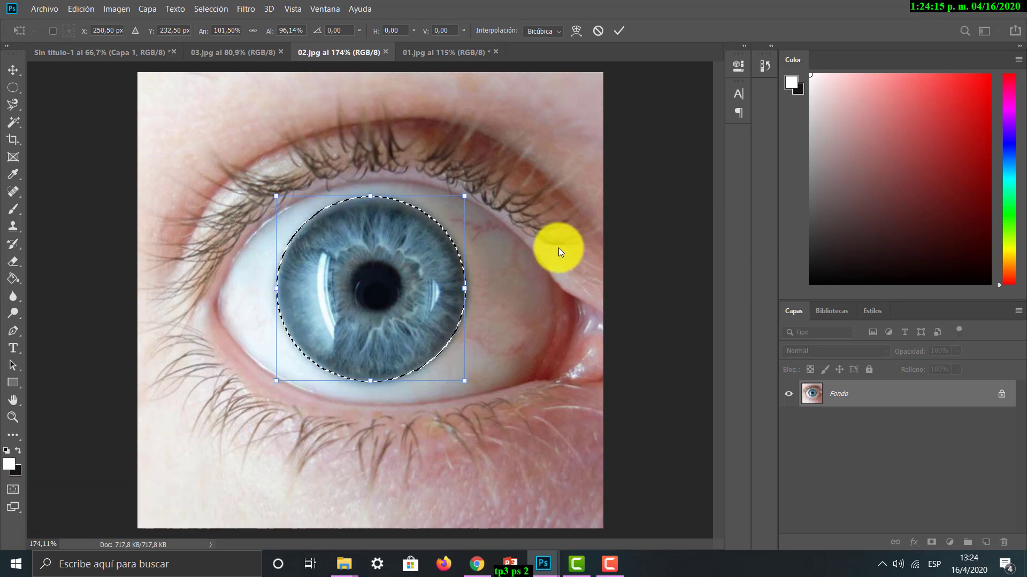
key(Return)
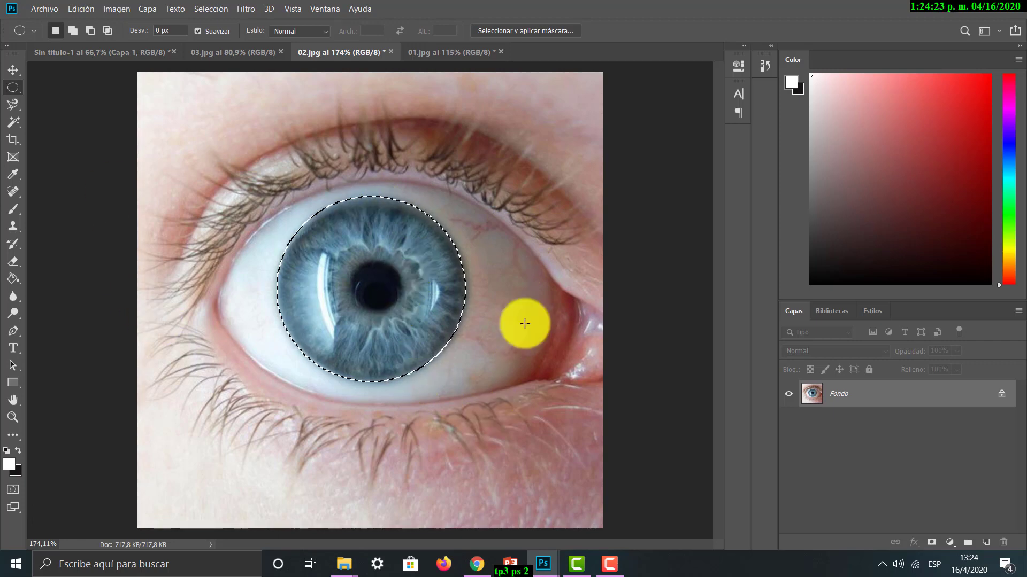
- Move the selected iris pixels toward the inner corner of the eye and undo the move
click(15, 69)
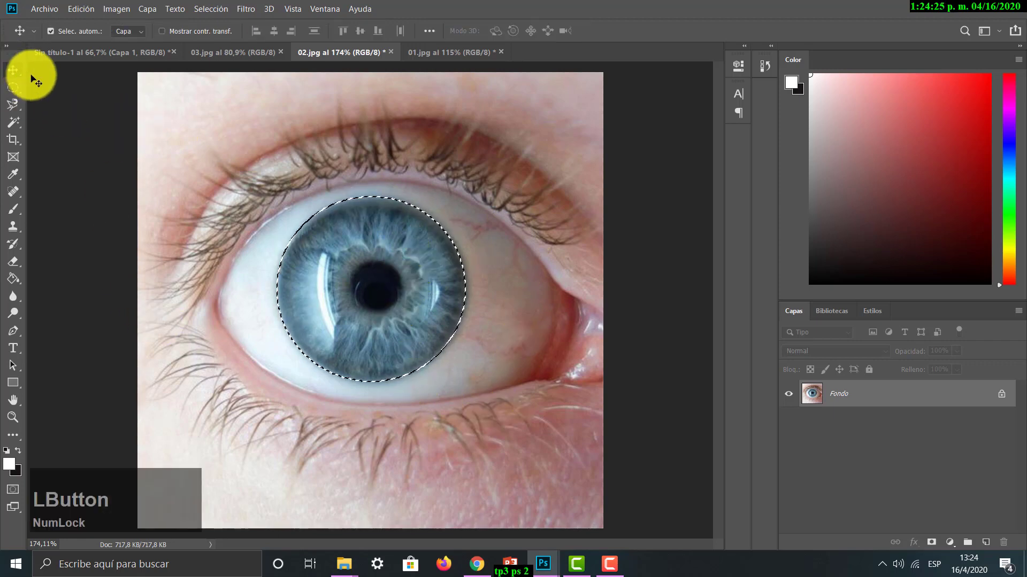
drag(339, 222, 392, 205)
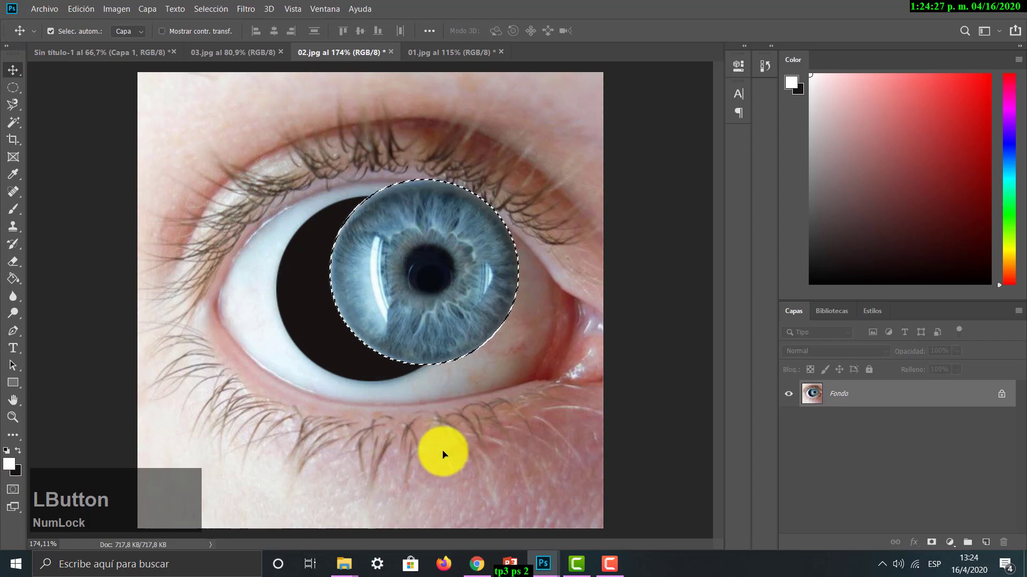
key(ctrl+z)
- Apply a Tono/saturación adjustment with Tono +50 to the selected iris in 02.jpg
click(116, 8)
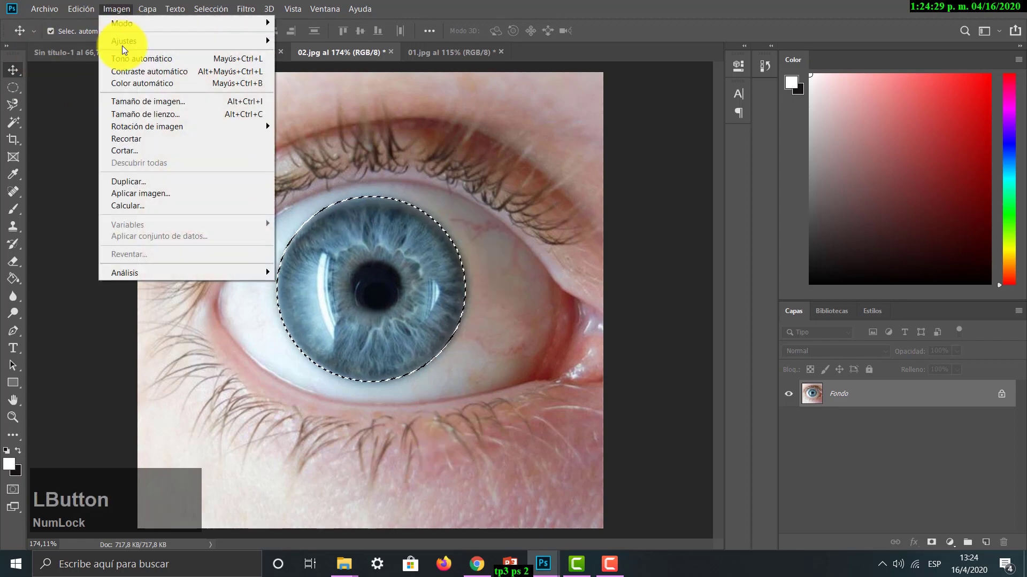
mouse_move(122, 46)
click(341, 107)
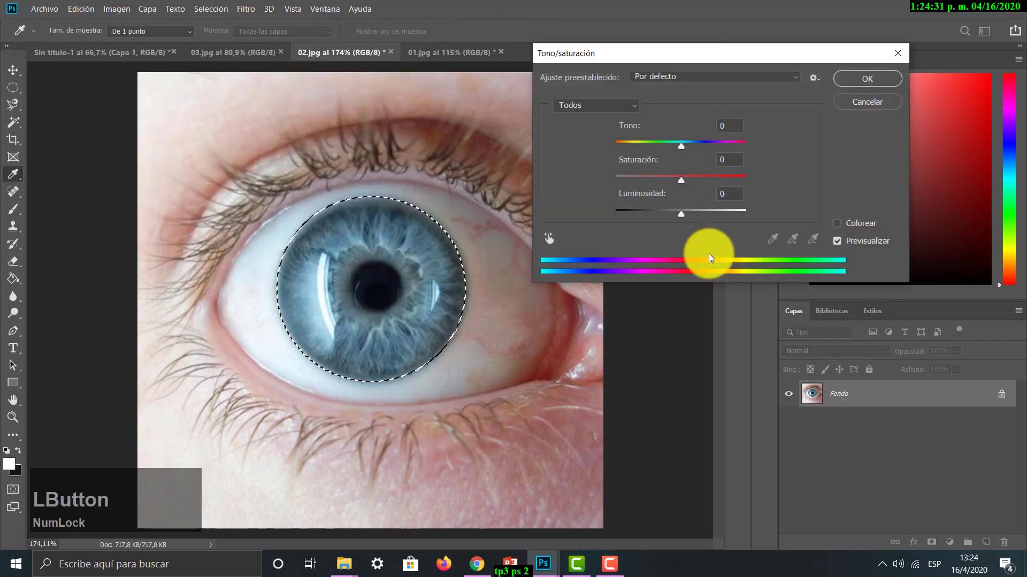
drag(678, 146, 712, 144)
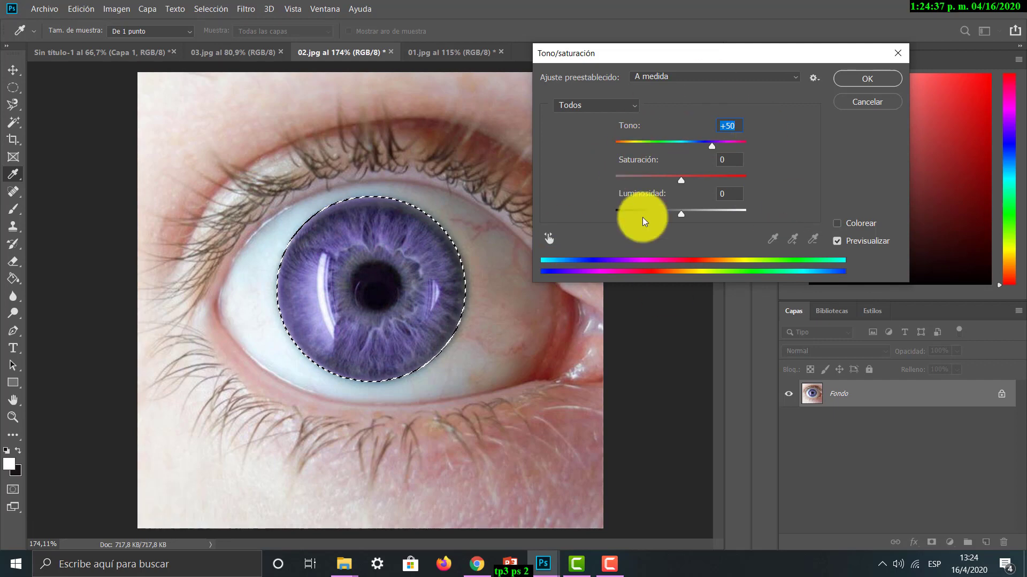
click(869, 79)
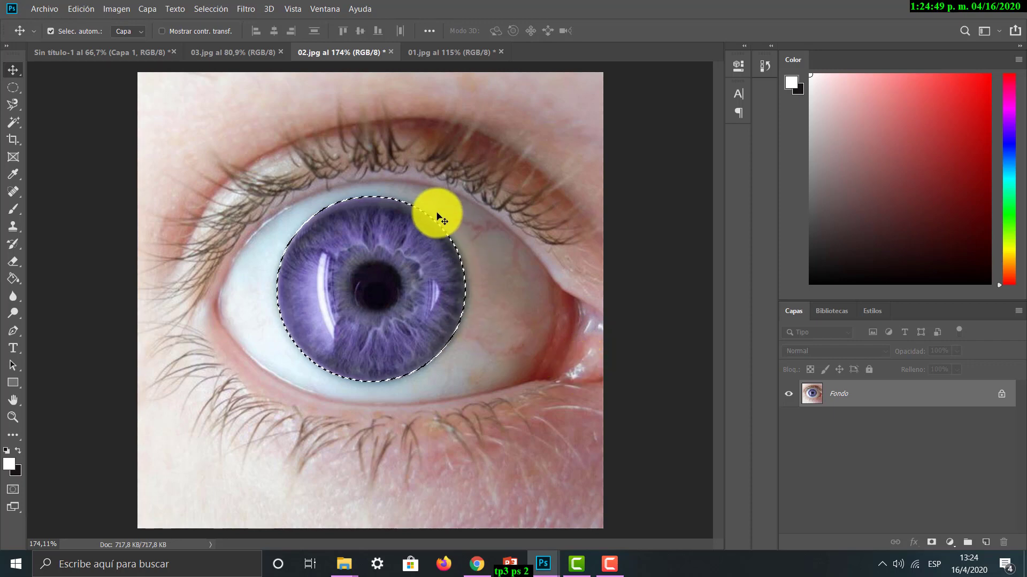
- Deselect the recoloured iris in 02.jpg
click(217, 6)
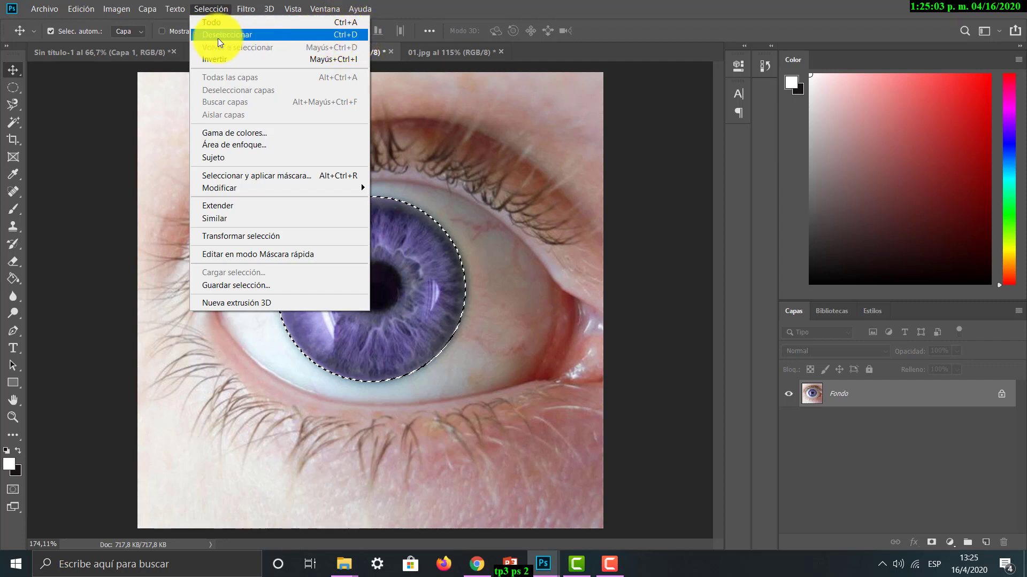
click(459, 31)
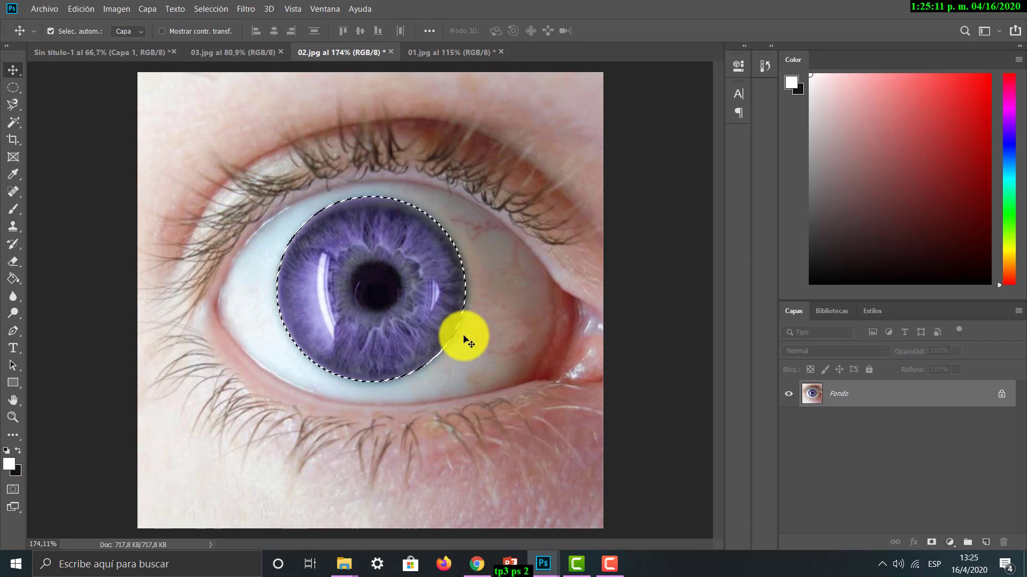
key(Num_Lock)
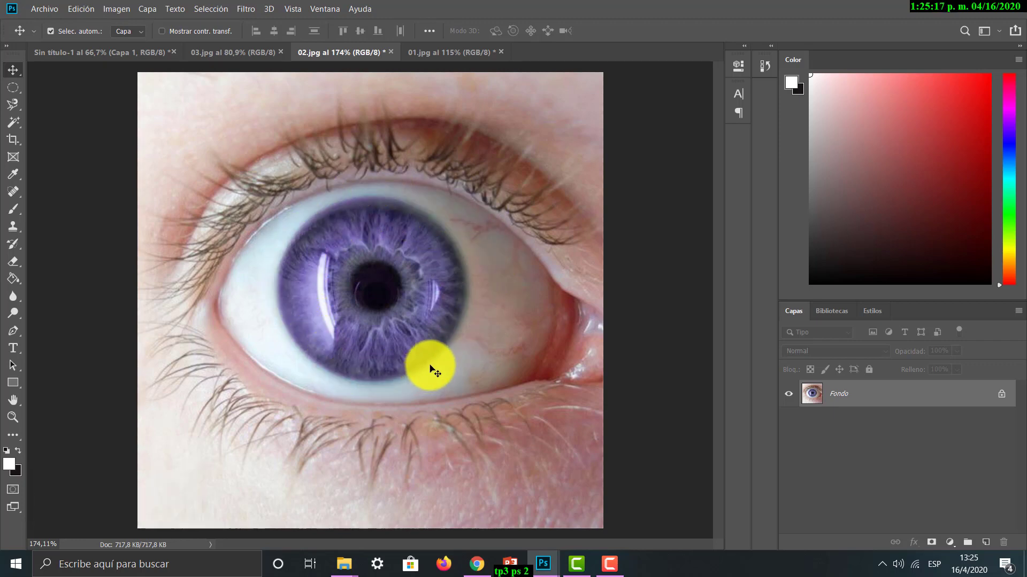
- Step back in the history of 02.jpg to the transformed elliptical selection, before the Tono/saturación adjustment
click(478, 46)
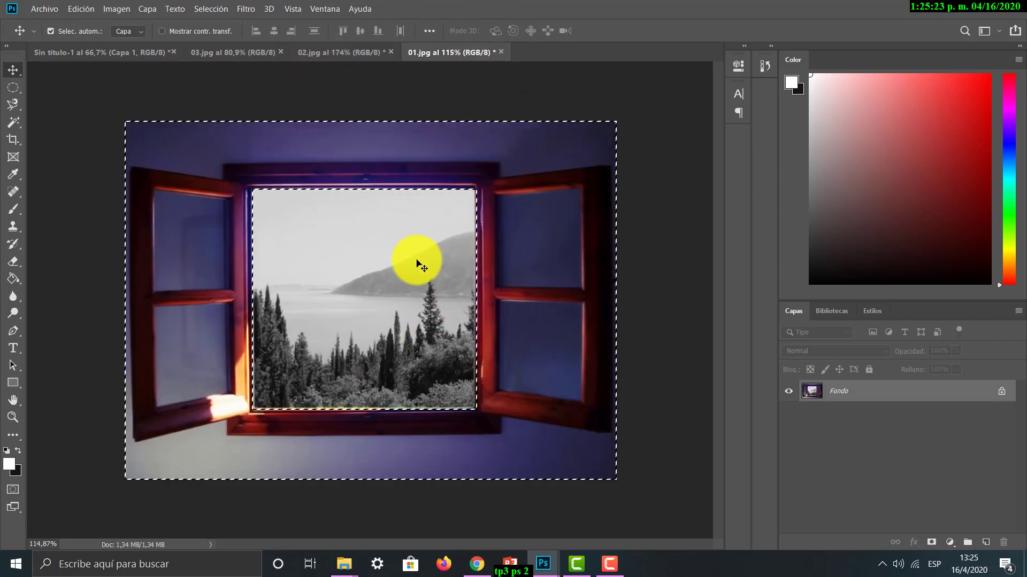
click(332, 51)
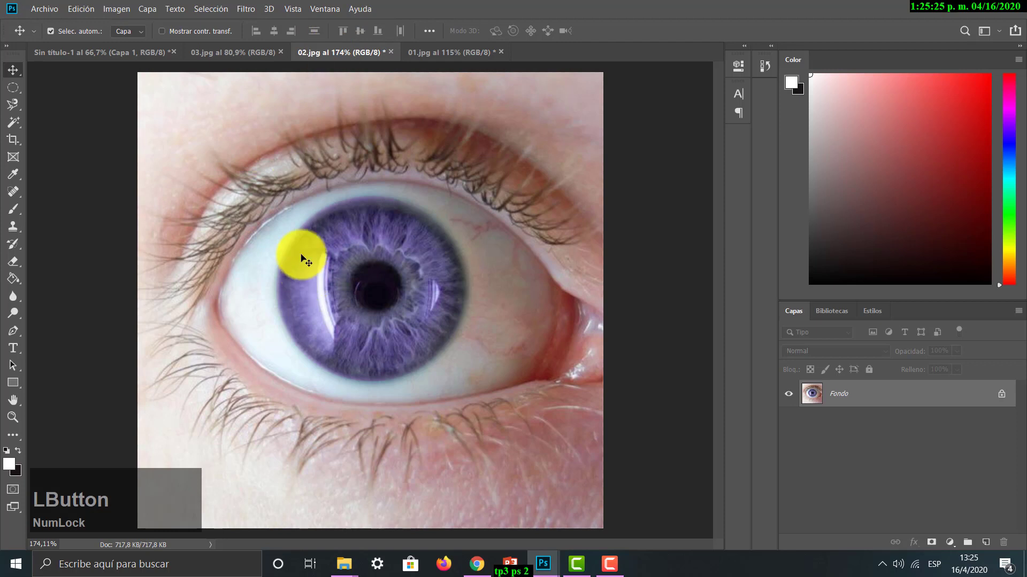
click(763, 67)
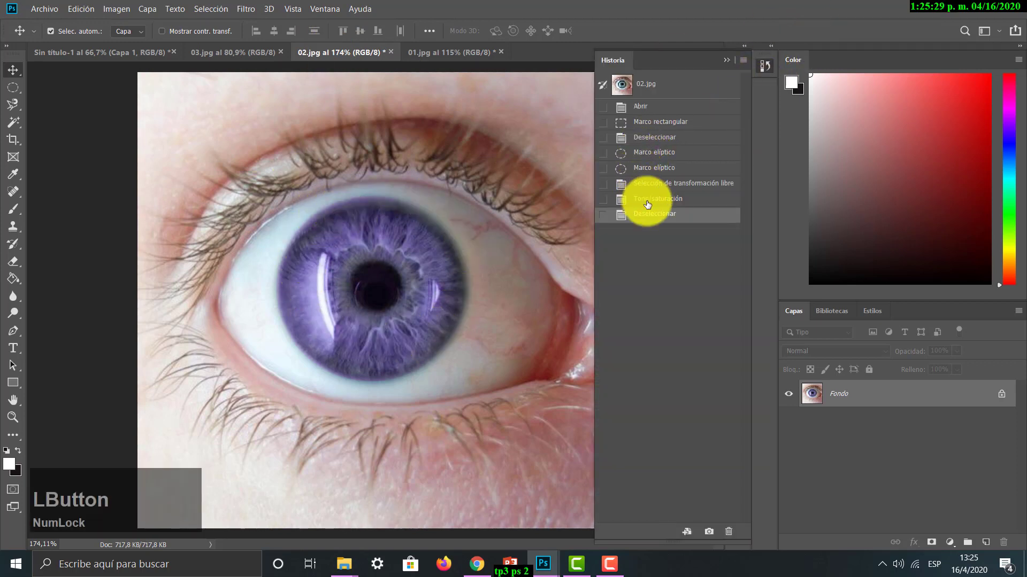
click(655, 171)
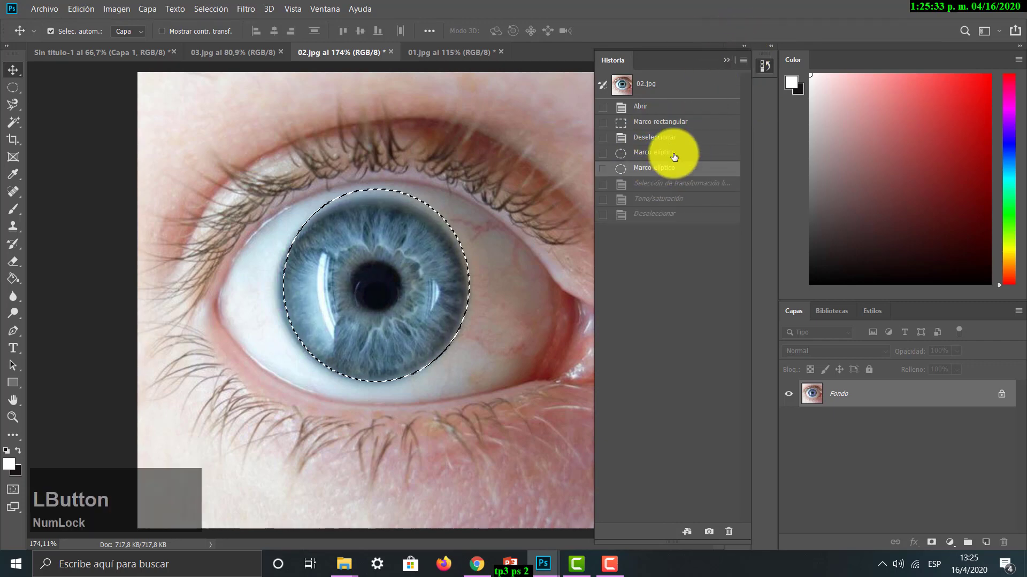
click(665, 183)
click(727, 61)
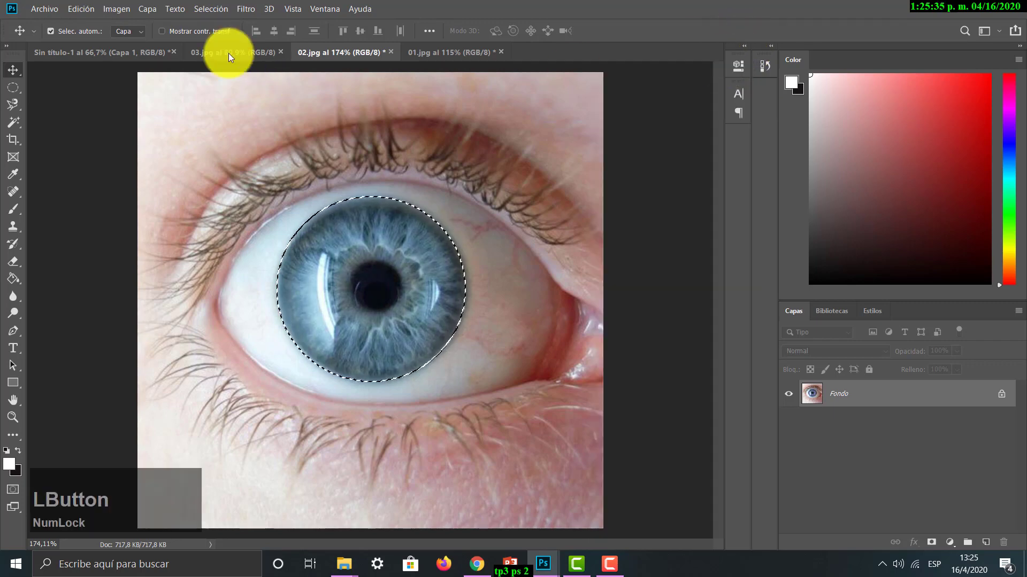
- Apply a Tono/saturación adjustment with Tono -65 to the selected iris to recolour it green
click(117, 8)
mouse_move(214, 40)
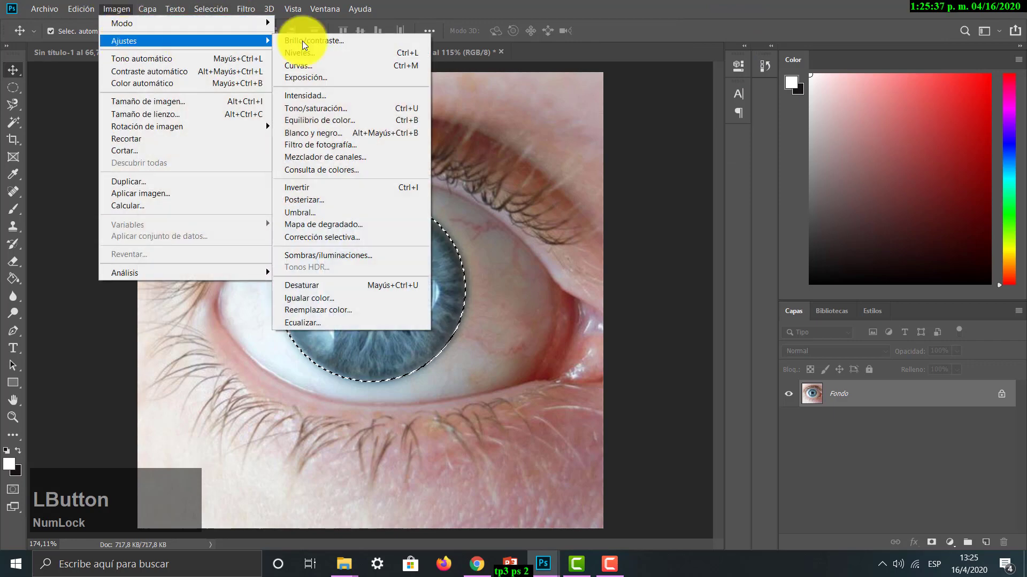
click(358, 110)
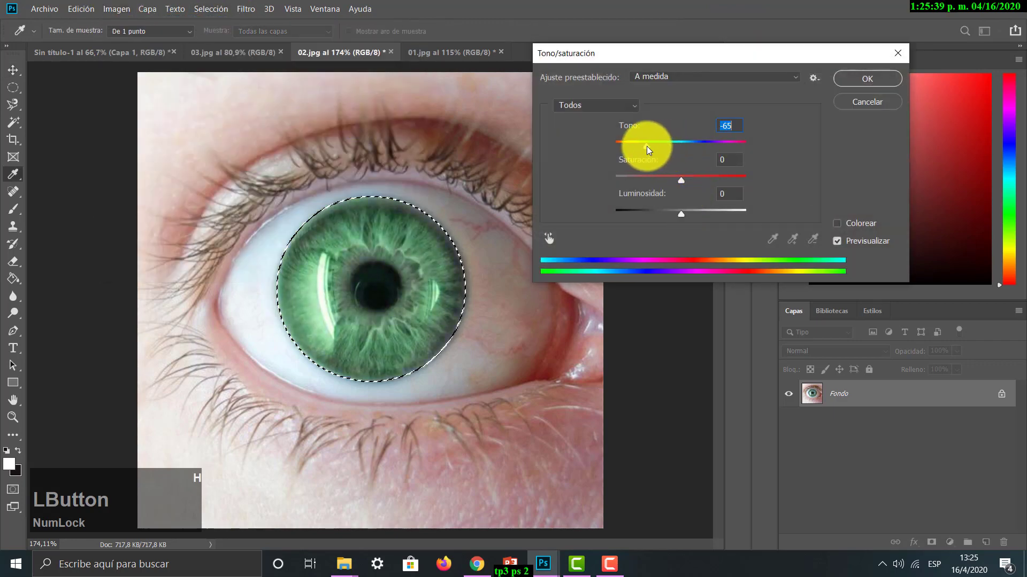
click(879, 76)
key(v)
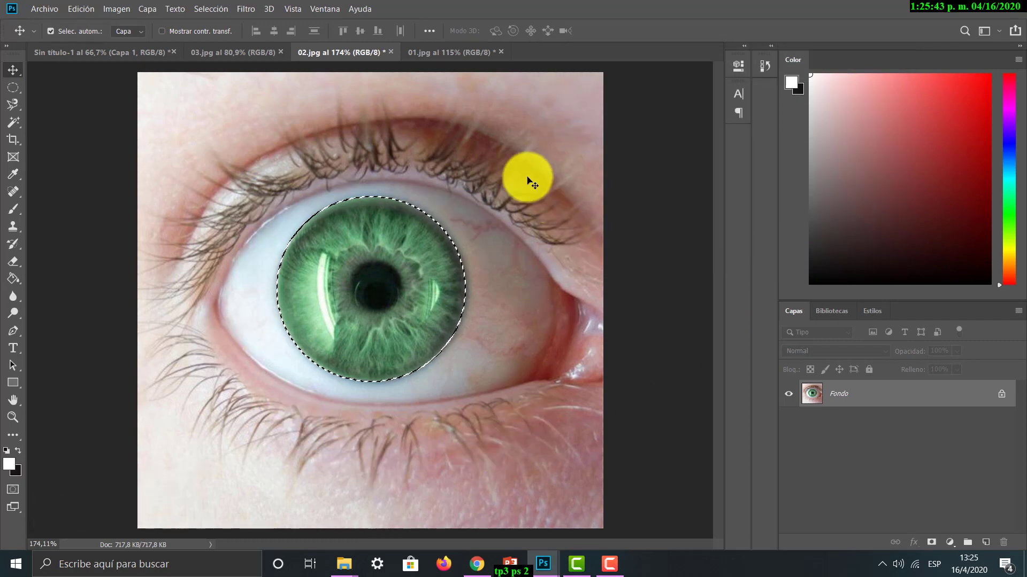
- Invert the selection to desaturate everything outside the iris with Tono/saturación at Saturación -100, finishing with no active selection
click(220, 7)
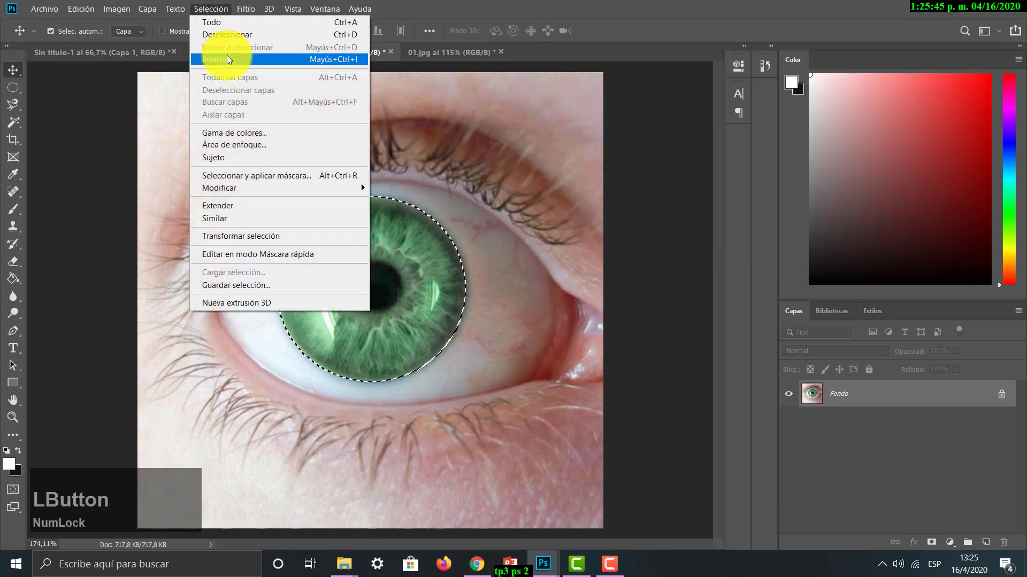
click(227, 56)
click(126, 6)
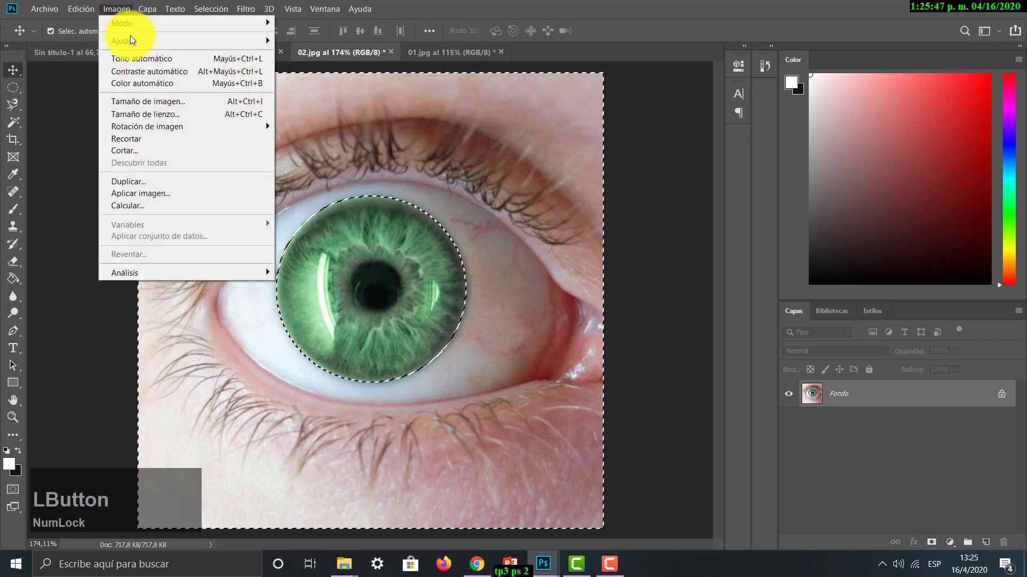
mouse_move(223, 38)
click(337, 111)
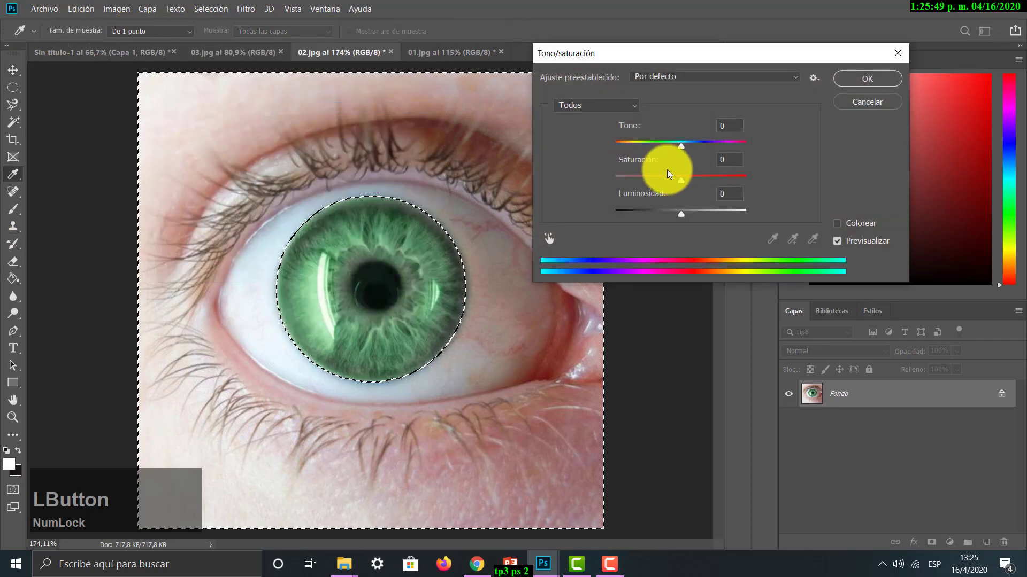
drag(681, 182, 578, 190)
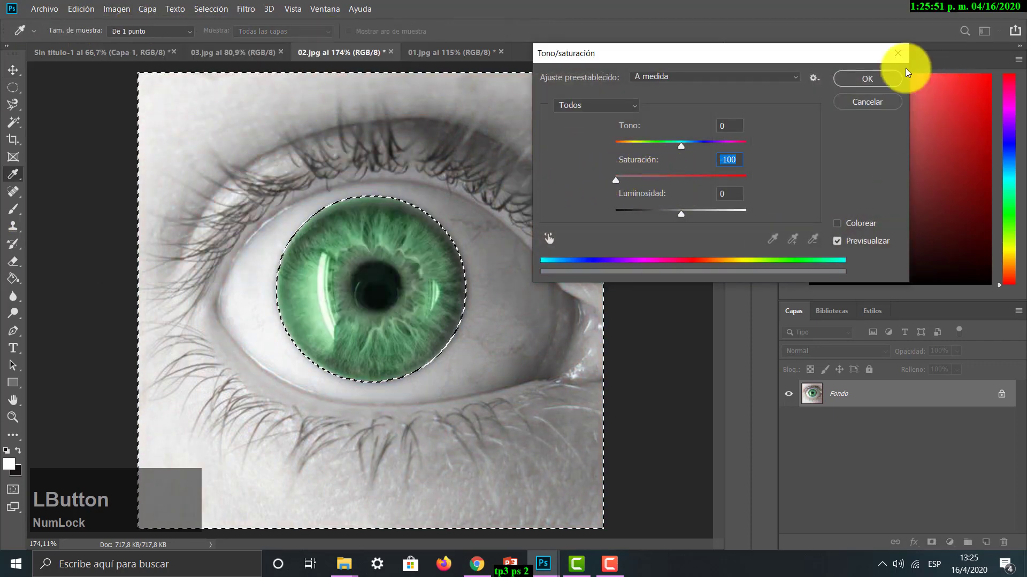
click(869, 79)
key(ctrl)
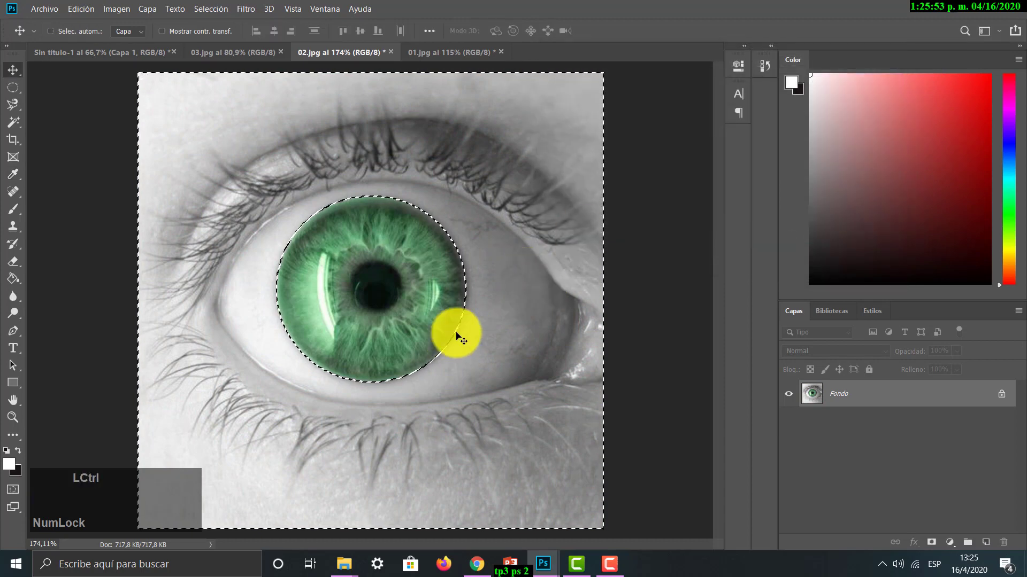
key(ctrl+d)
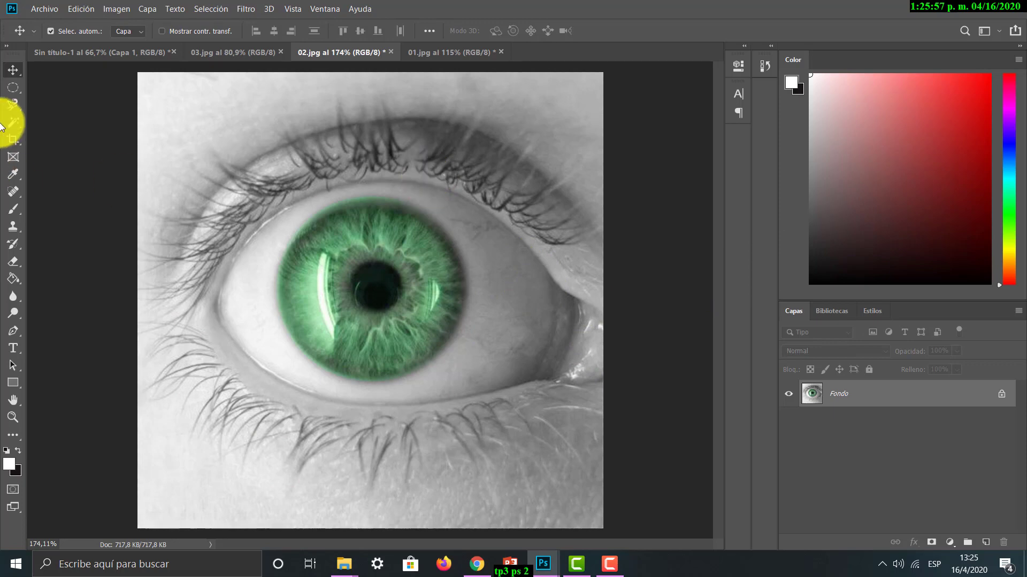
drag(11, 88, 104, 101)
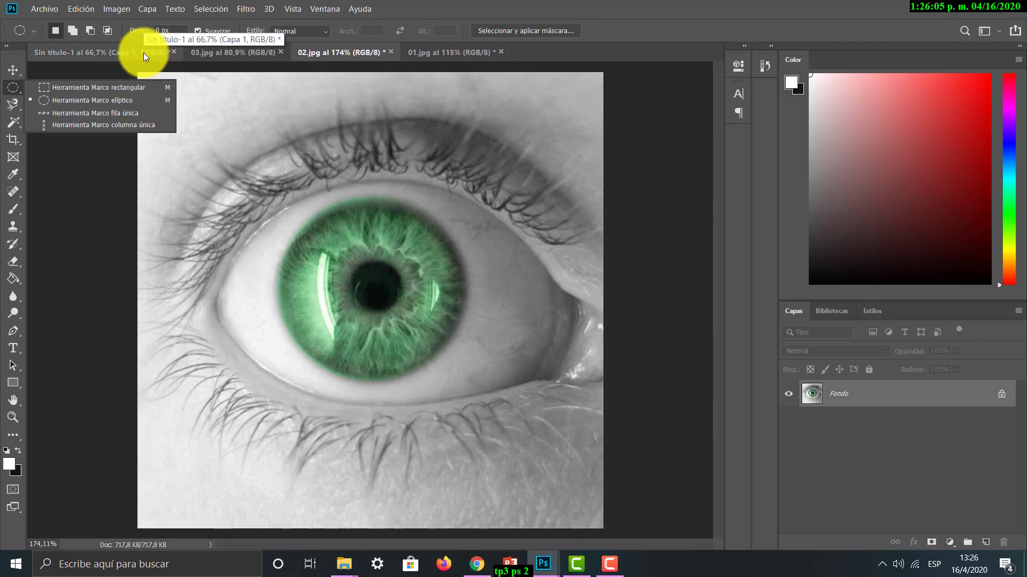
click(432, 53)
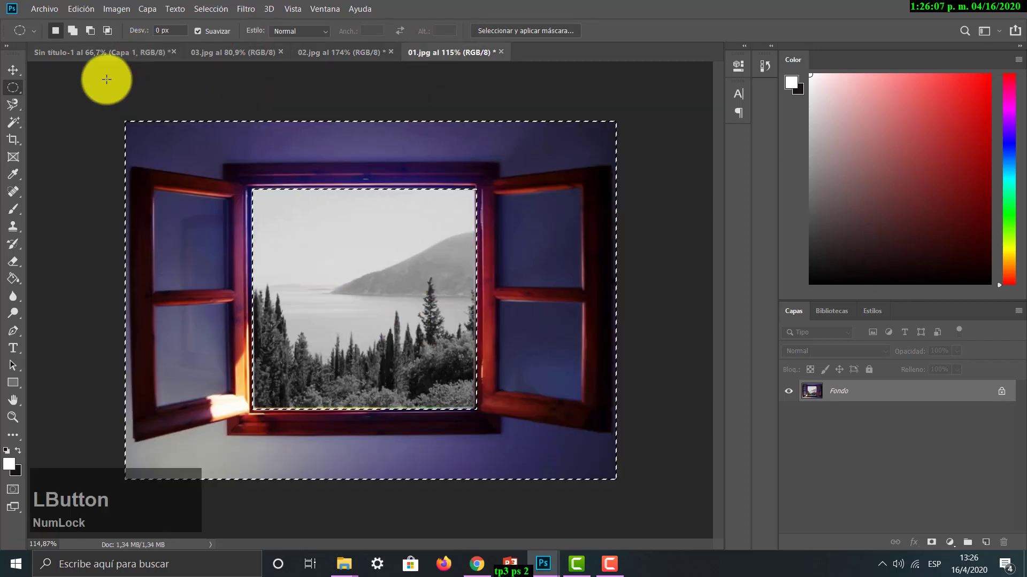
click(96, 52)
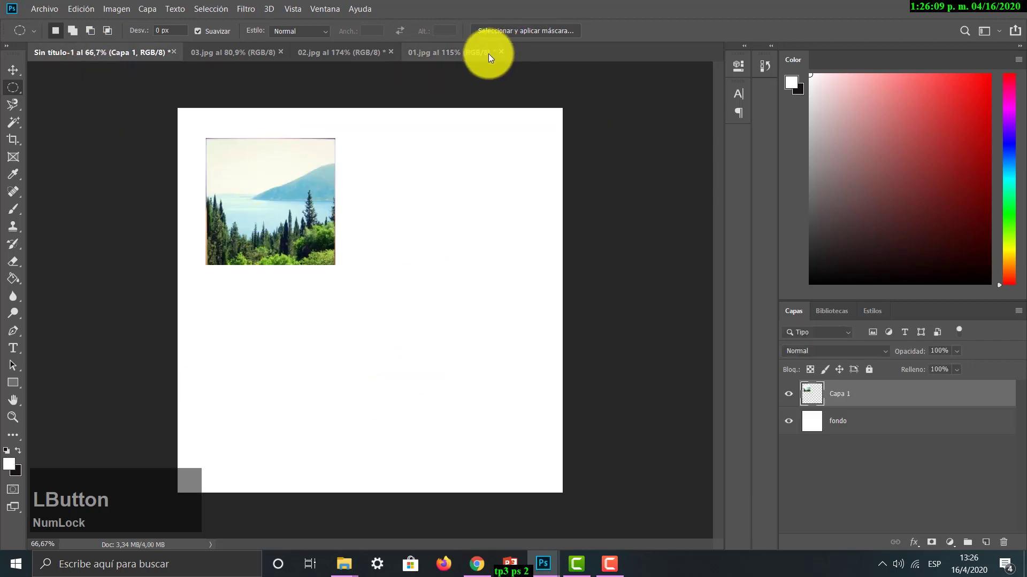
click(489, 53)
click(354, 53)
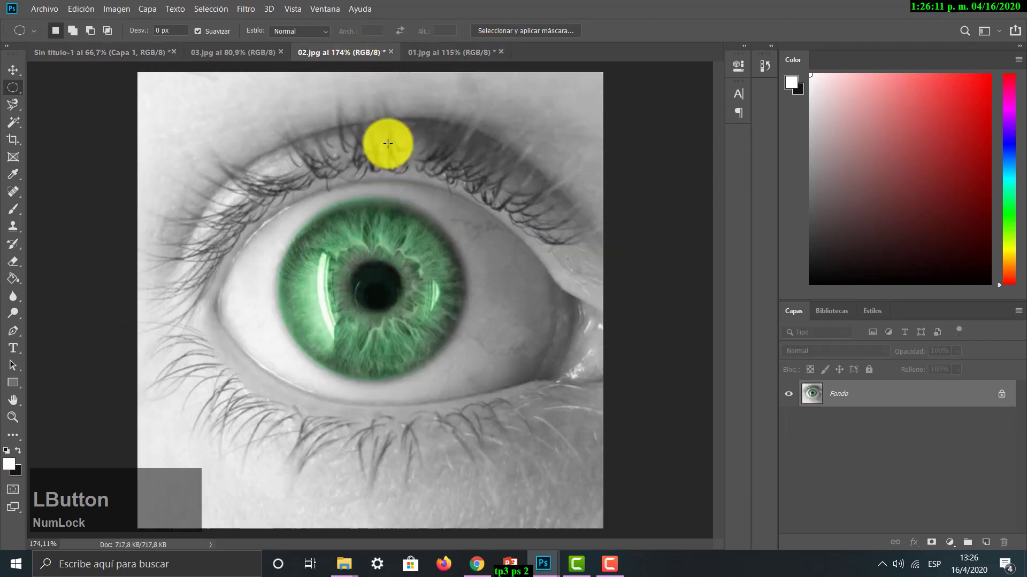
- Restore 01.jpg and 02.jpg to their originally opened states using each document's history
click(435, 52)
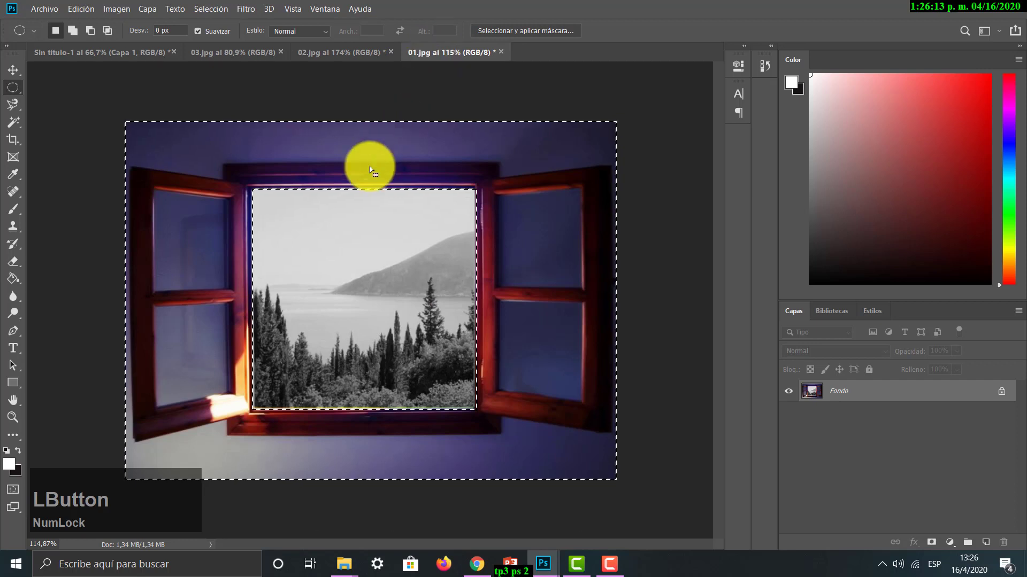
key(ctrl+d)
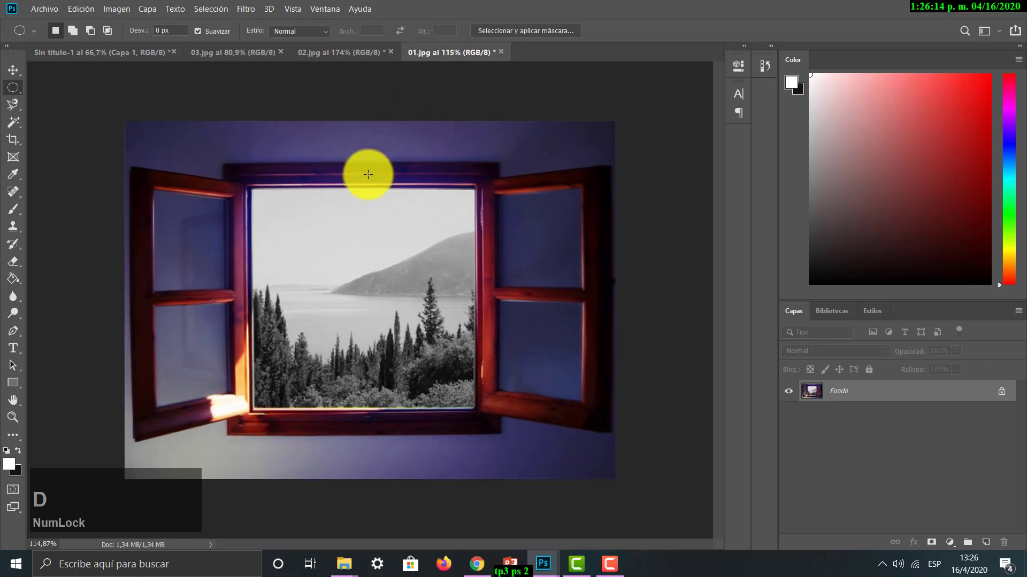
click(766, 66)
click(635, 83)
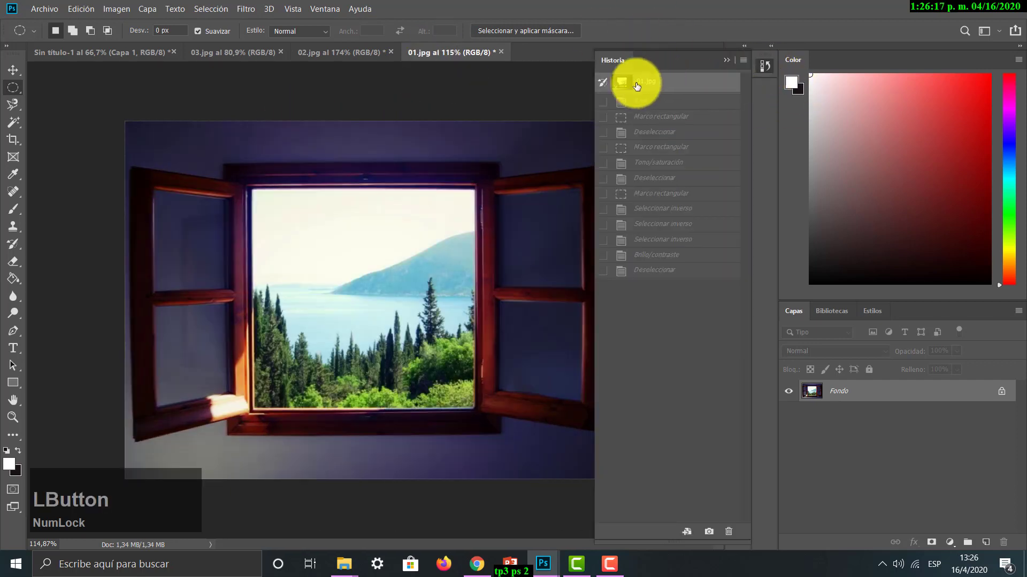
click(305, 52)
click(657, 83)
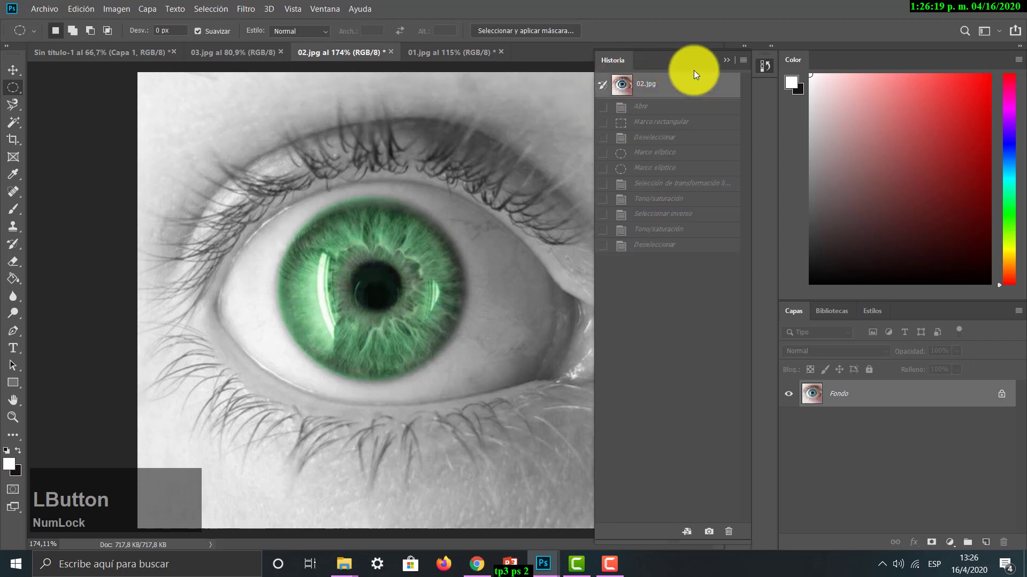
click(727, 60)
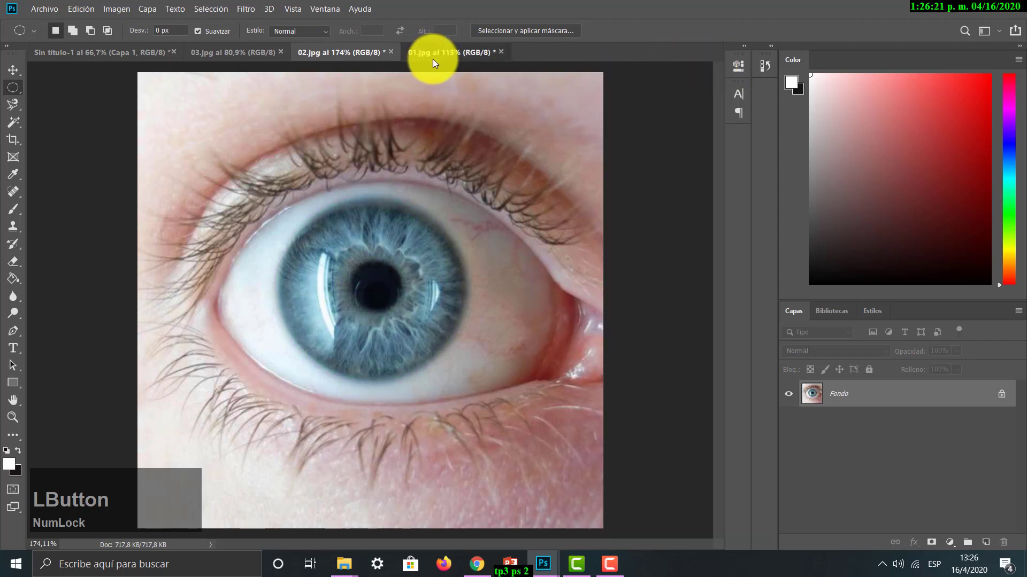
- Draw a rectangular marquee around the landscape inside the window in 01.jpg and switch to the Sin título-1 document
click(432, 57)
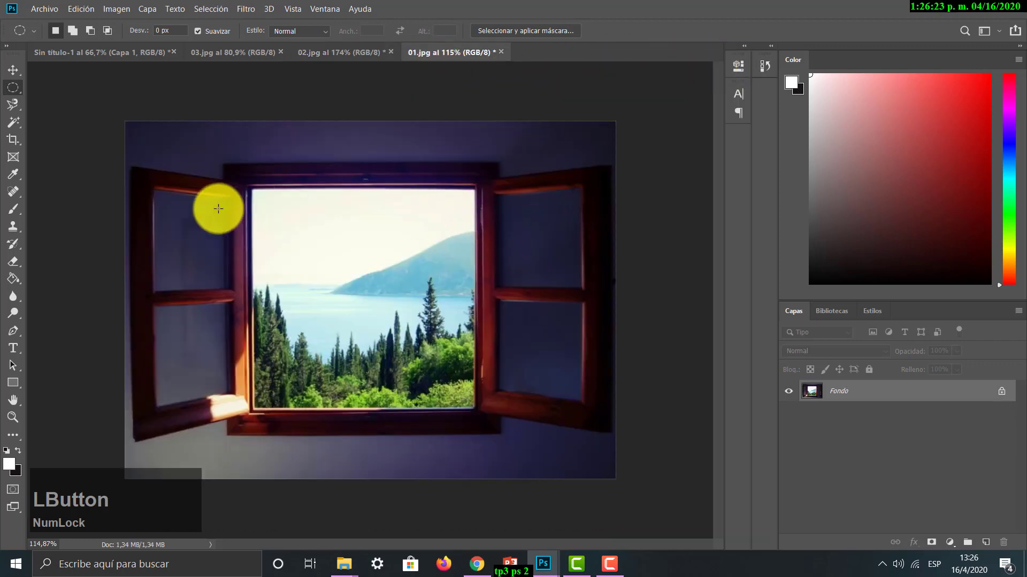
click(13, 88)
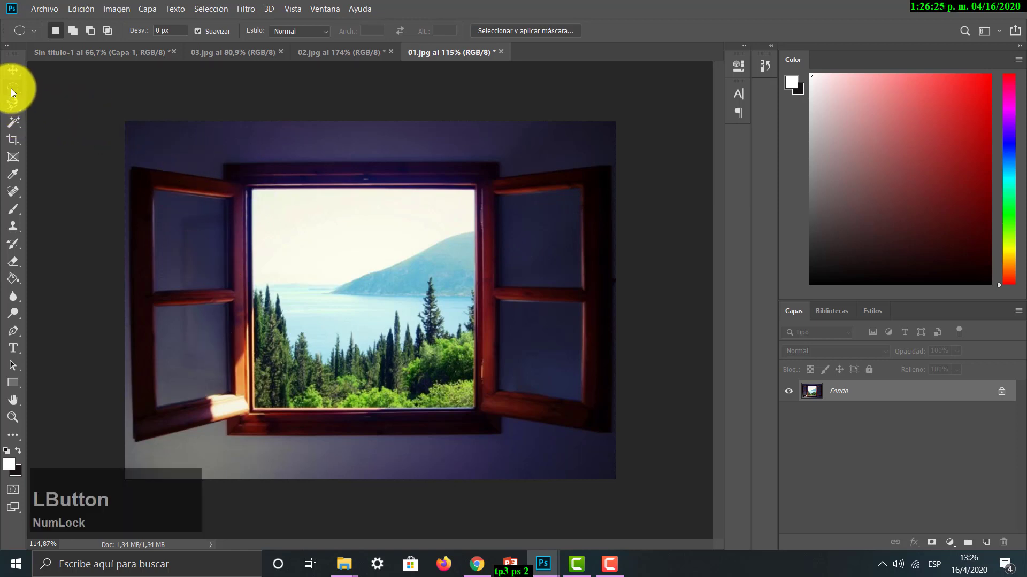
click(86, 87)
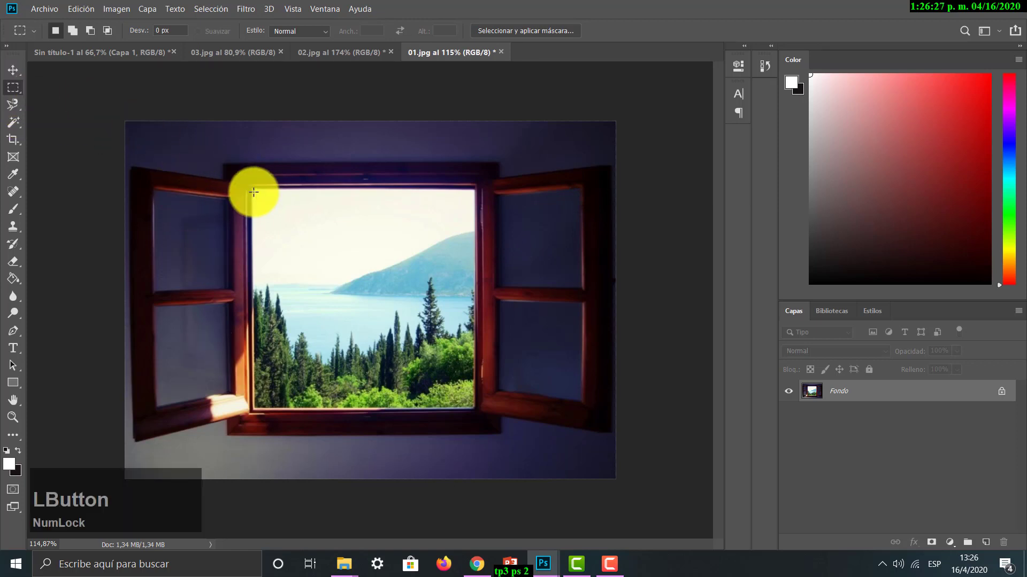
drag(252, 188, 475, 408)
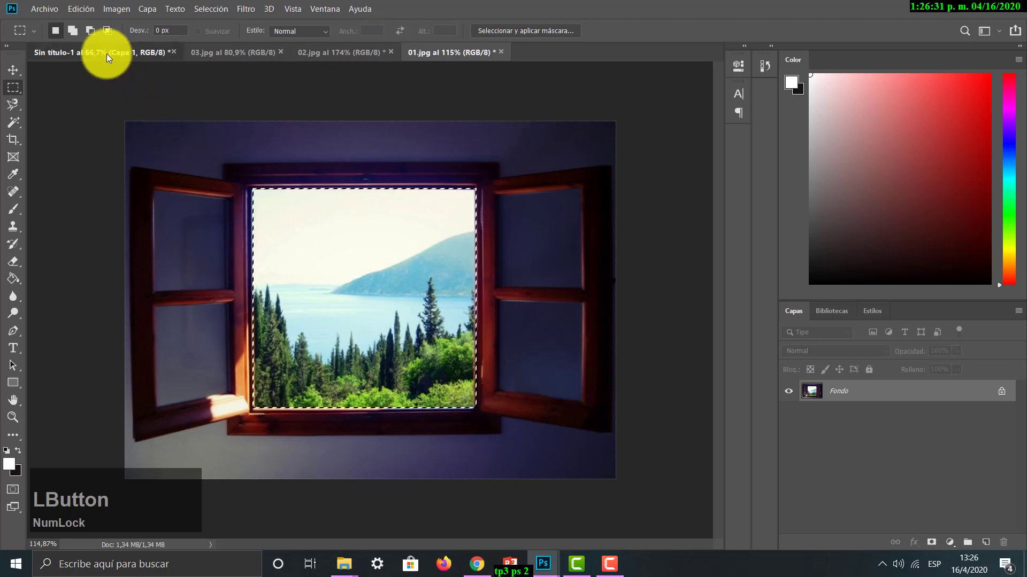
click(103, 52)
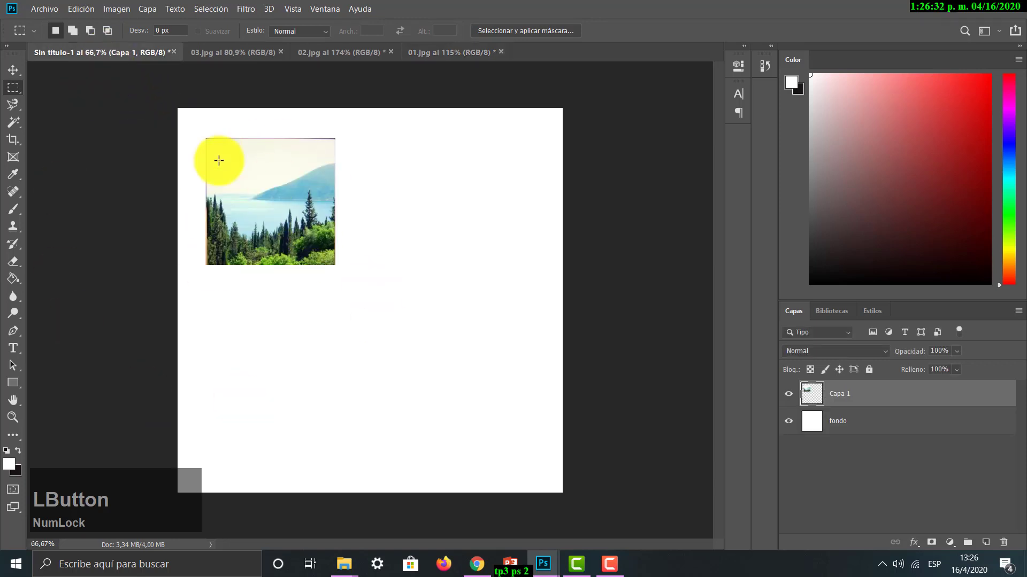
- Draw an elliptical marquee around the whole eye and its lashes in 02.jpg
click(347, 51)
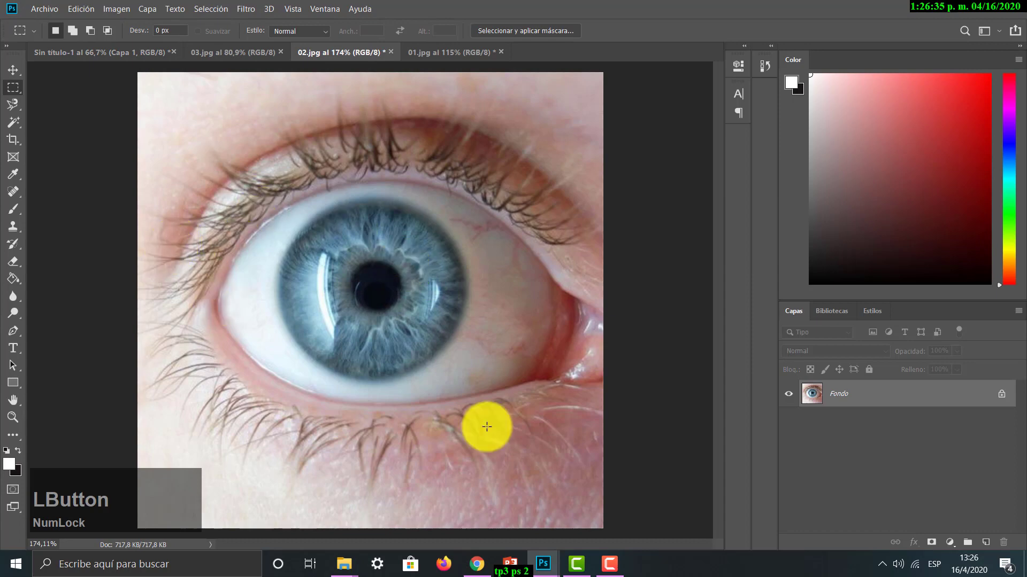
drag(12, 89, 81, 101)
drag(152, 134, 597, 435)
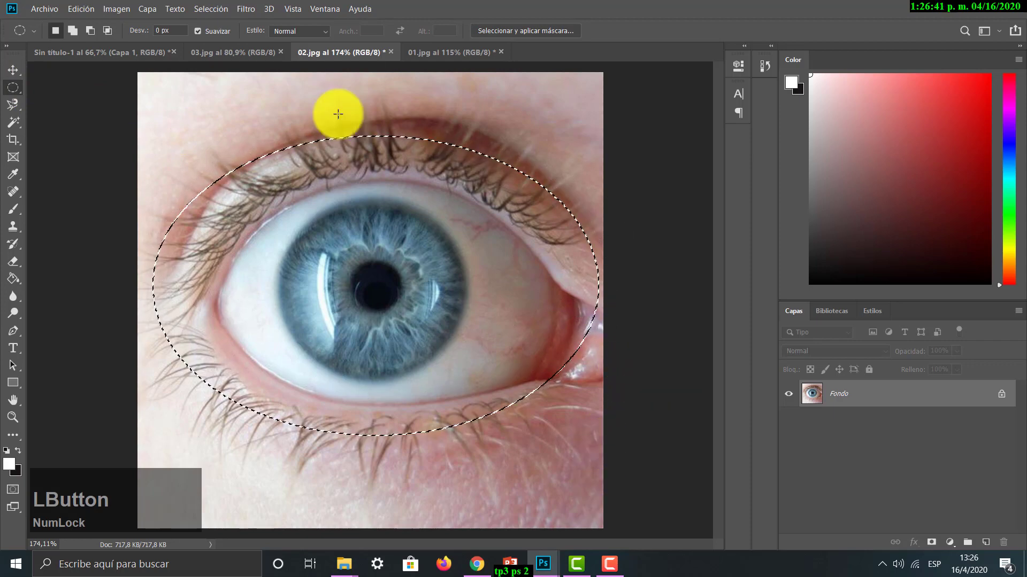
- Copy the selected eye from a floating 02.jpg window into Sin título-1, redock 02.jpg, and place the eye beside the landscape
drag(348, 52, 443, 117)
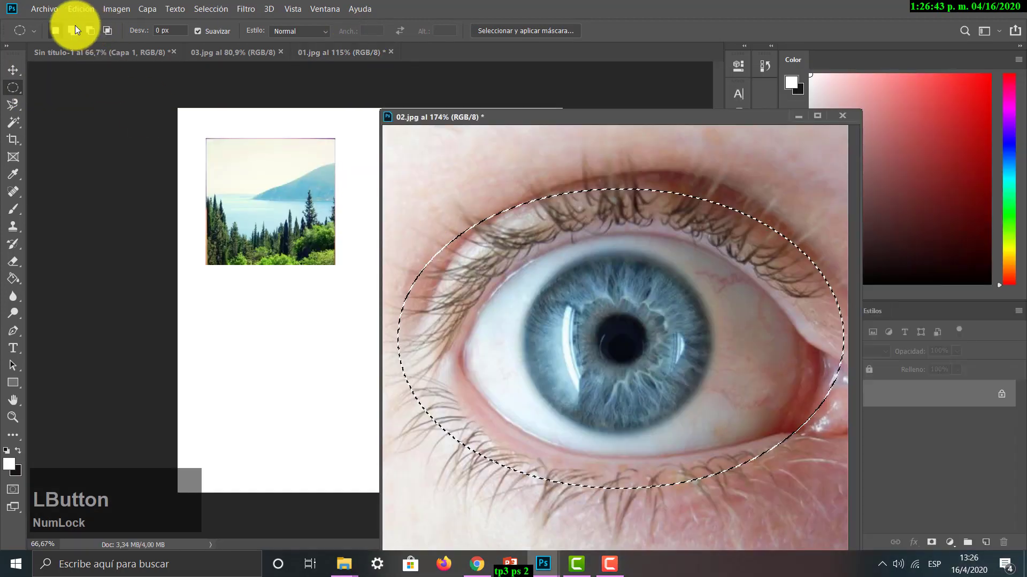
click(12, 70)
drag(639, 332, 345, 295)
drag(668, 109, 571, 57)
click(89, 53)
drag(348, 310, 442, 241)
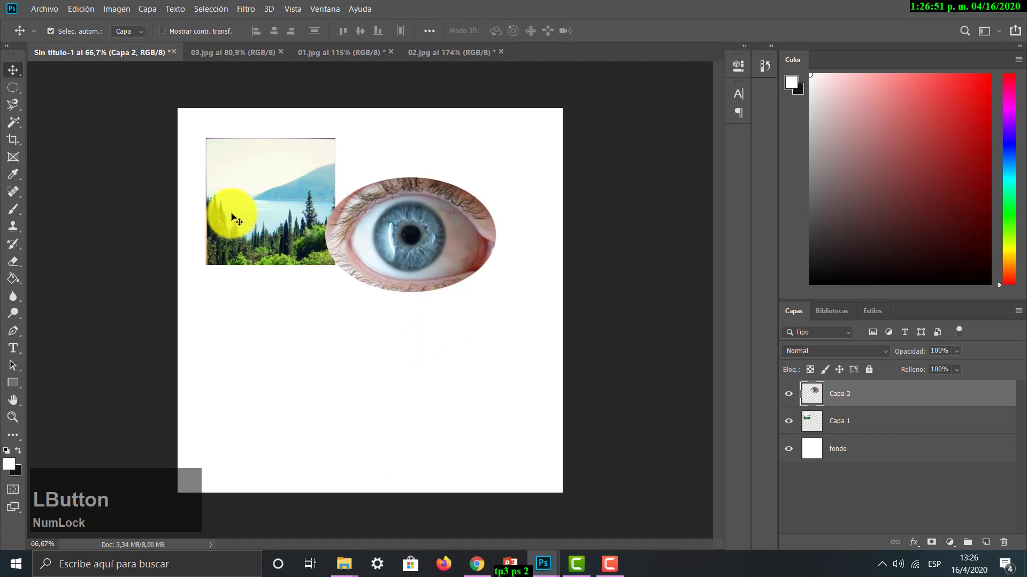
- Move the landscape beneath the eye, then set Capa 2's opacity to 36% and shift the eye slightly up
drag(313, 238, 447, 263)
click(904, 394)
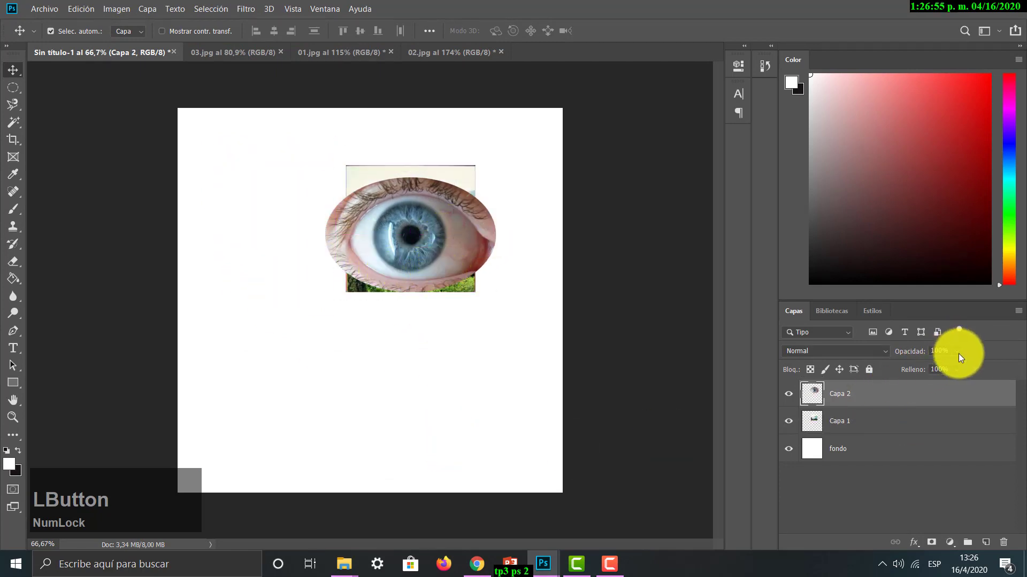
click(957, 351)
drag(943, 370, 925, 372)
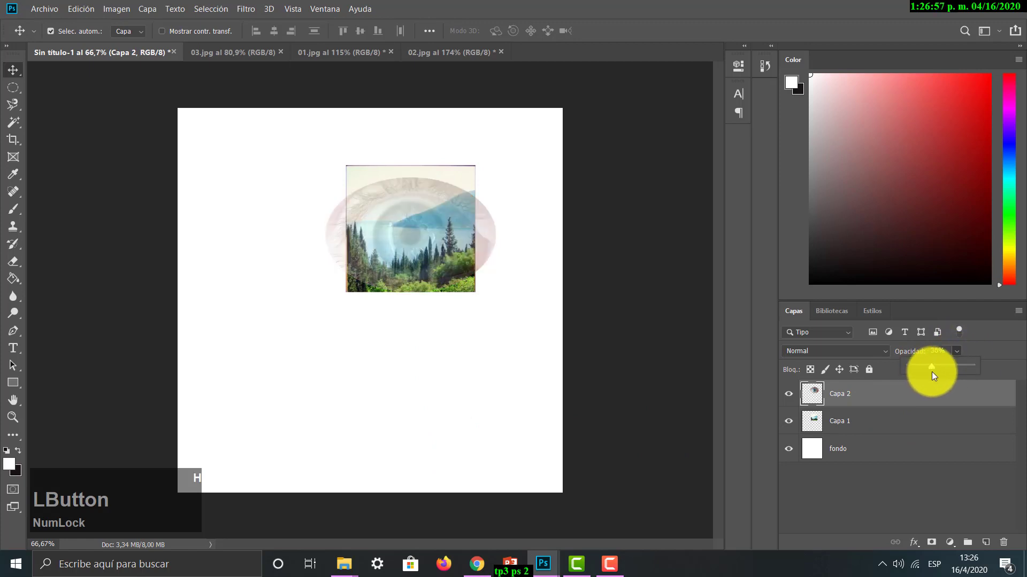
drag(442, 259, 442, 251)
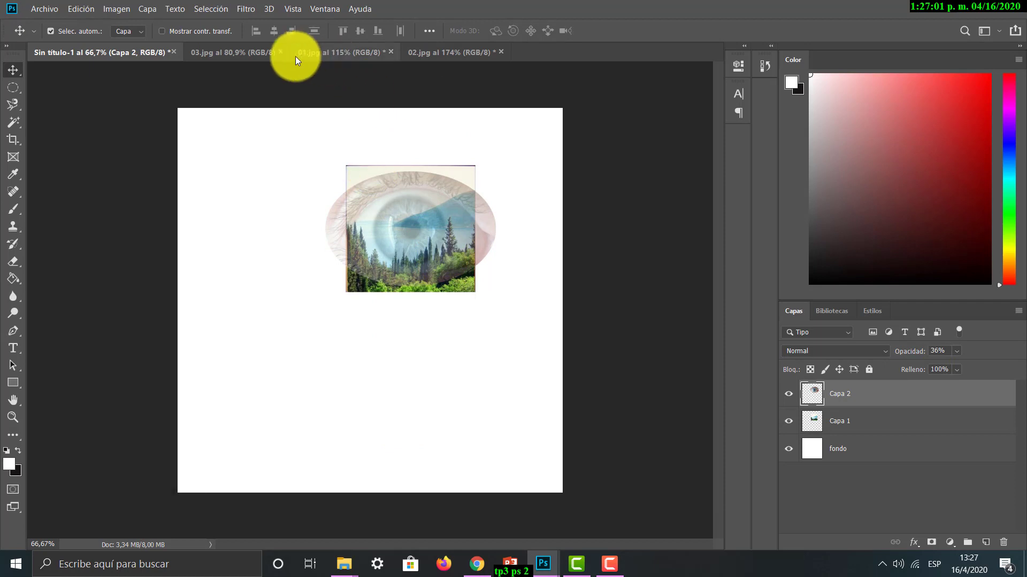
- Bring up 03.jpg and draw a loose freehand selection around the apples with the Lasso tool
click(326, 53)
click(420, 52)
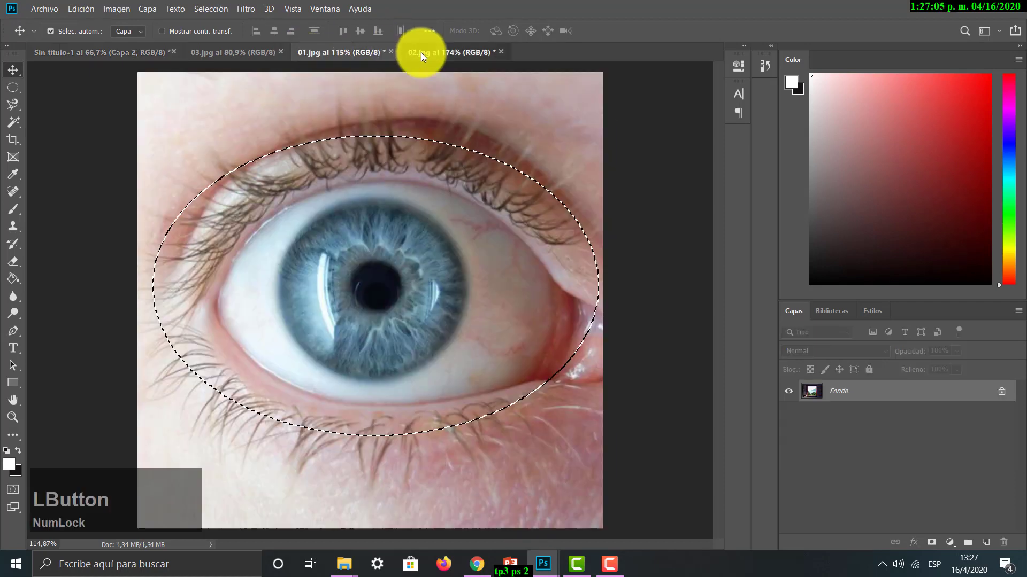
click(349, 57)
click(252, 52)
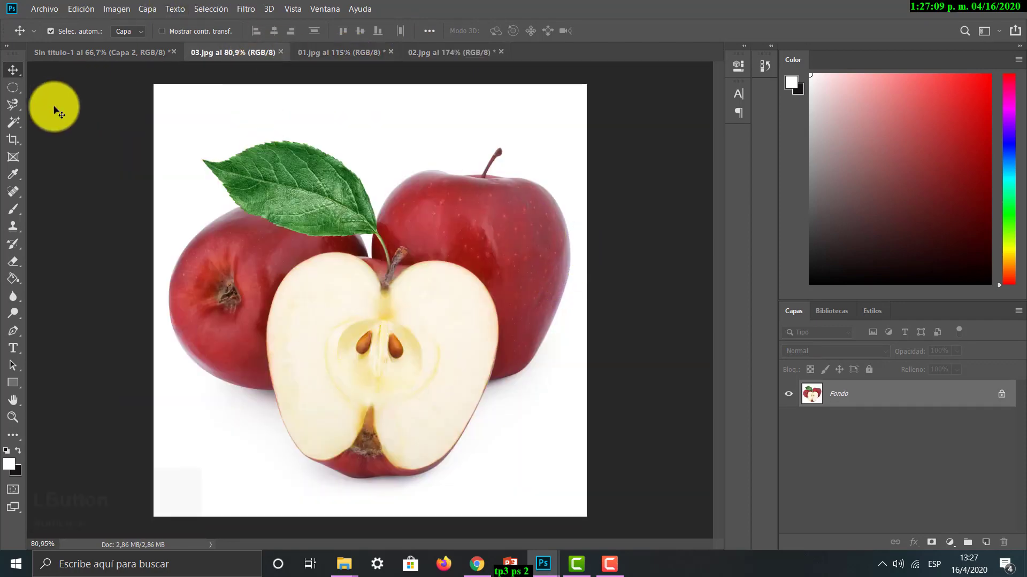
click(11, 104)
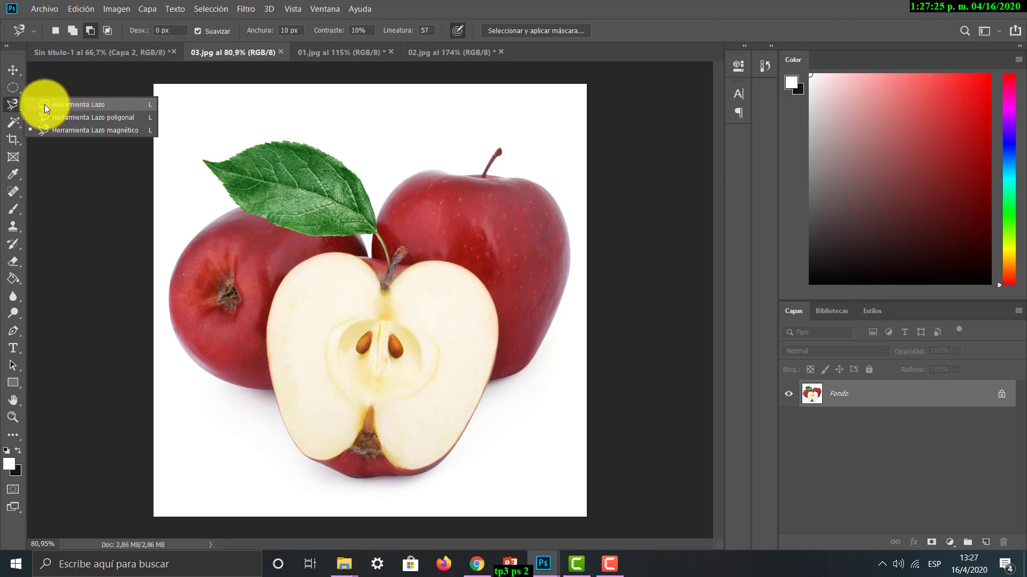
click(119, 104)
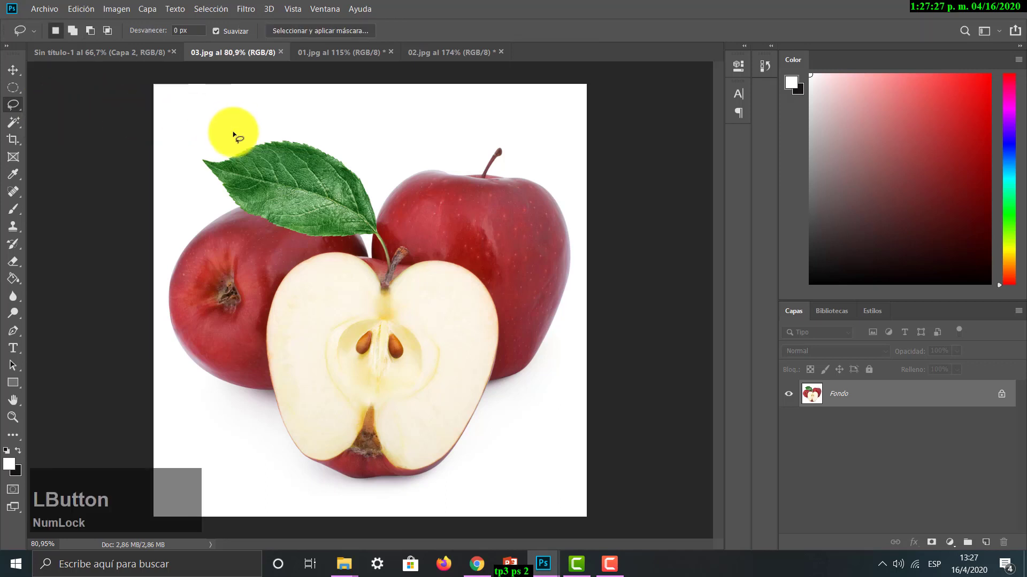
mouse_move(233, 134)
mouse_down()
mouse_move(306, 119)
mouse_move(345, 155)
mouse_move(423, 135)
mouse_move(542, 171)
mouse_move(570, 261)
mouse_move(569, 365)
mouse_move(483, 456)
mouse_move(242, 403)
mouse_move(224, 326)
mouse_move(191, 274)
mouse_move(194, 216)
mouse_move(218, 194)
mouse_move(235, 134)
mouse_up()
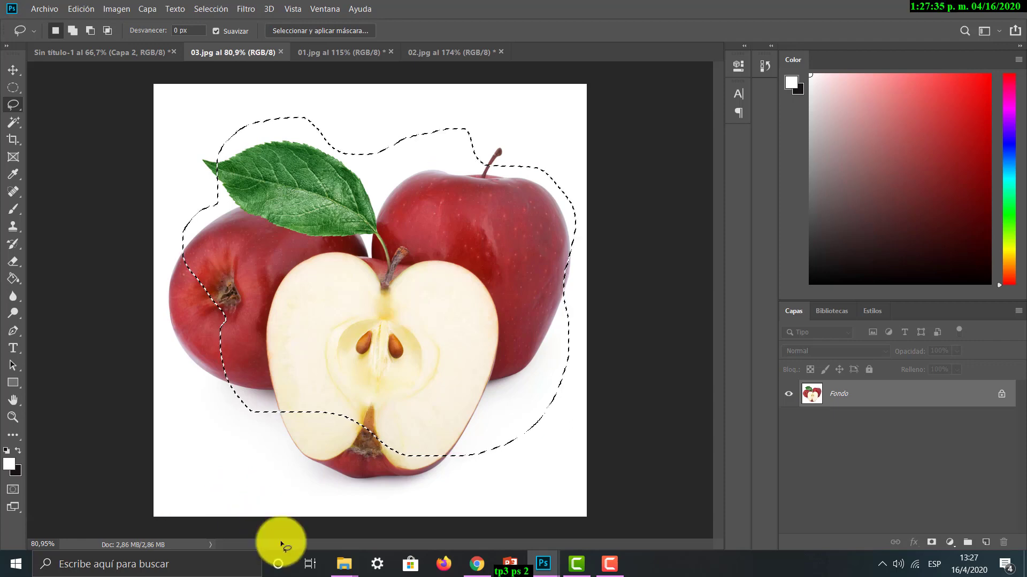
- Dock the montaje disney.psd window with the other documents to examine the montage, and return to 03.jpg
click(540, 564)
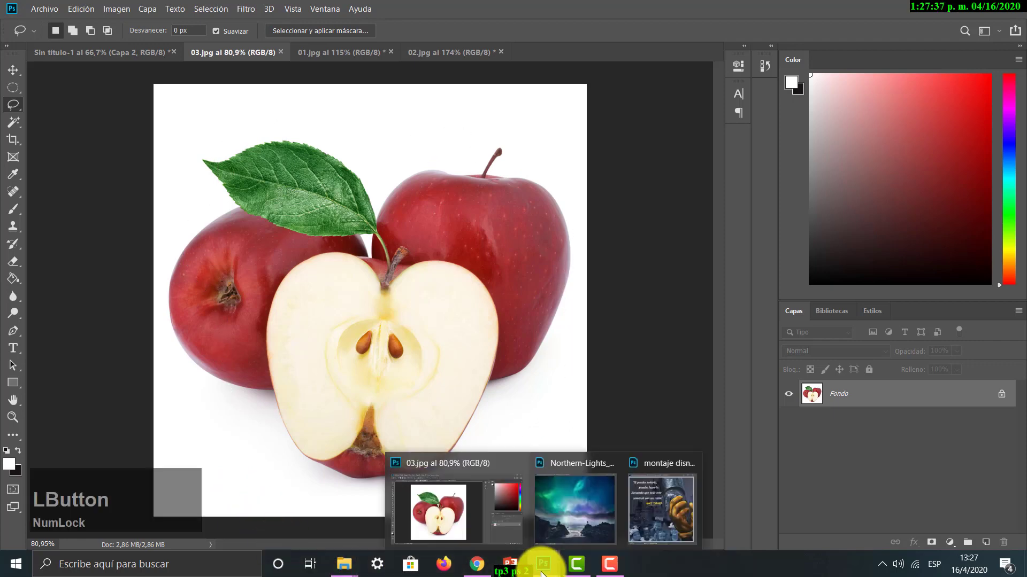
click(673, 525)
drag(515, 95, 573, 56)
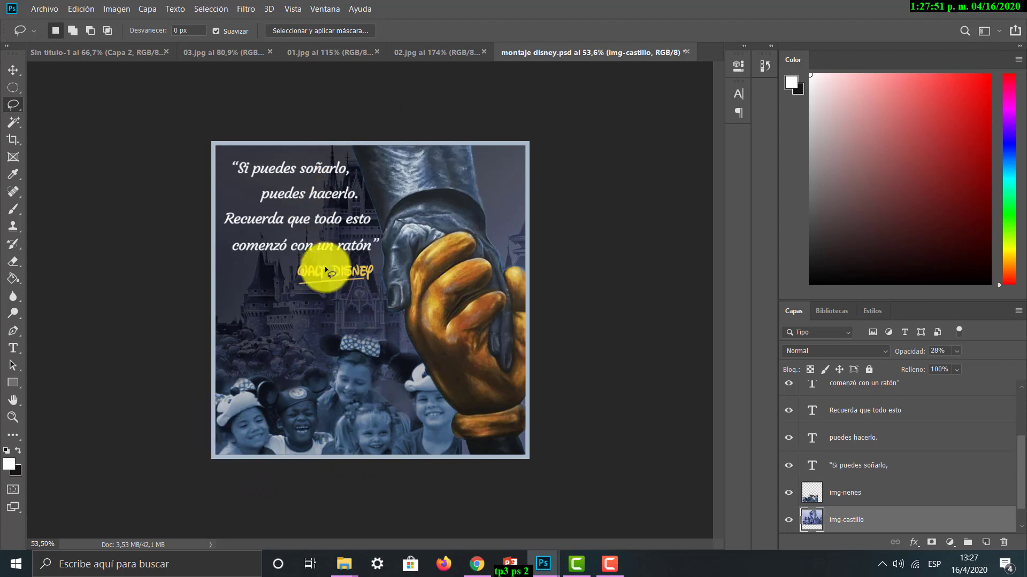
click(459, 51)
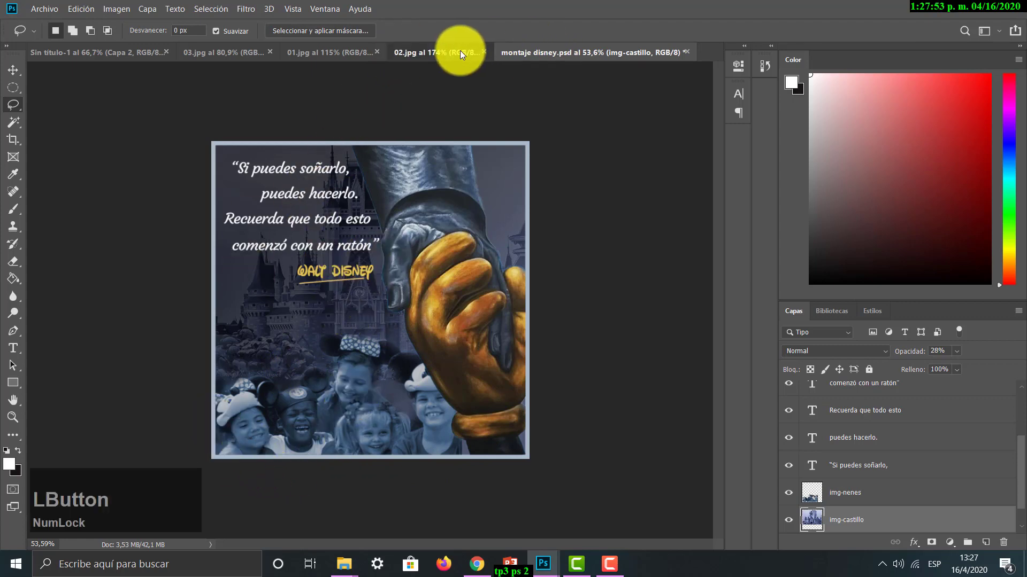
click(259, 51)
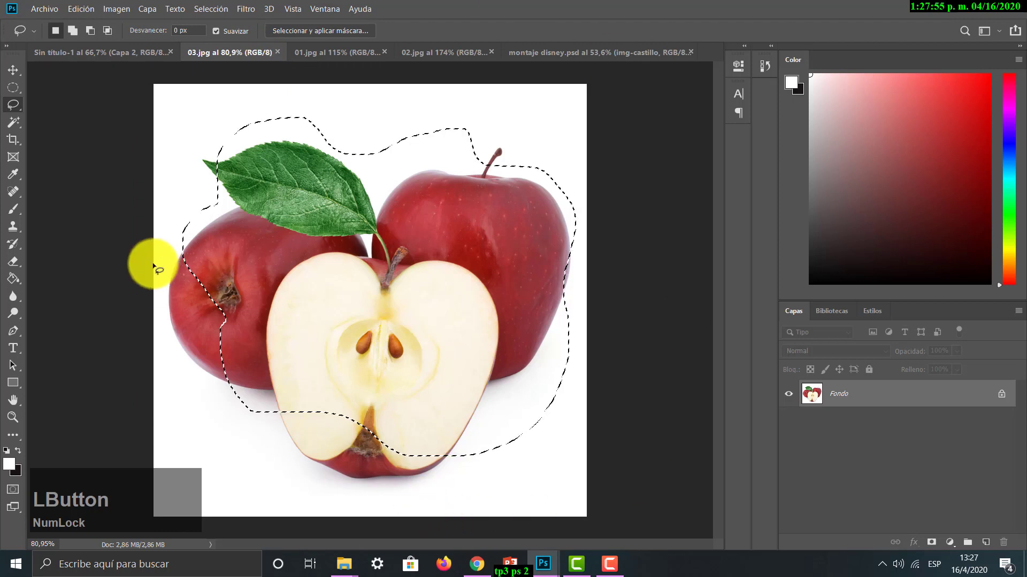
- Clear the current selection, then try another freehand lasso outline around the apples and deselect it
key(ctrl+d)
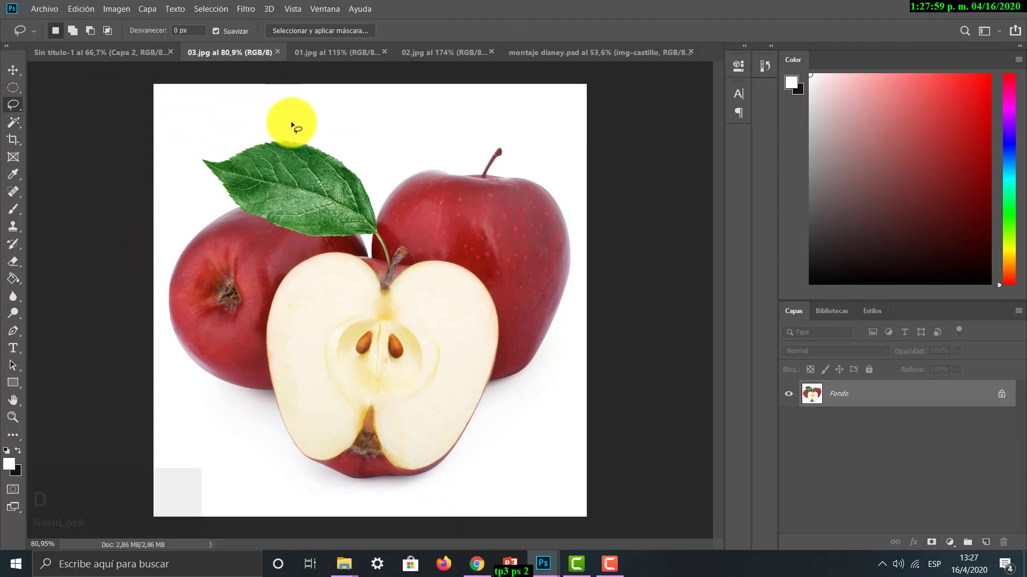
click(246, 138)
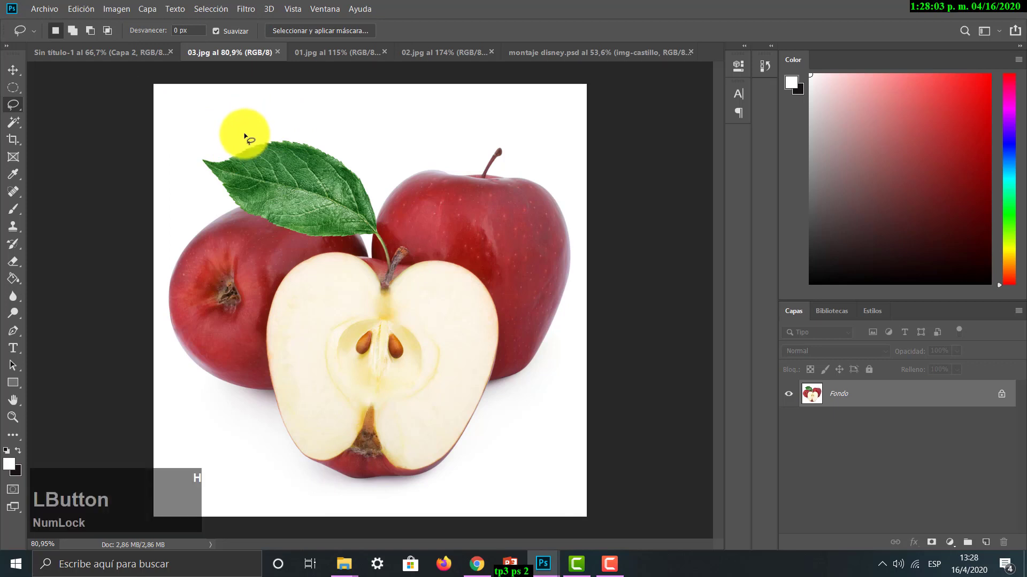
mouse_move(275, 125)
mouse_down()
mouse_move(362, 143)
mouse_move(486, 134)
mouse_move(534, 157)
mouse_move(570, 207)
mouse_move(585, 286)
mouse_move(579, 339)
mouse_move(563, 344)
mouse_move(523, 414)
mouse_move(473, 465)
mouse_move(351, 484)
mouse_move(286, 470)
mouse_move(210, 317)
mouse_move(207, 212)
mouse_move(254, 130)
mouse_up()
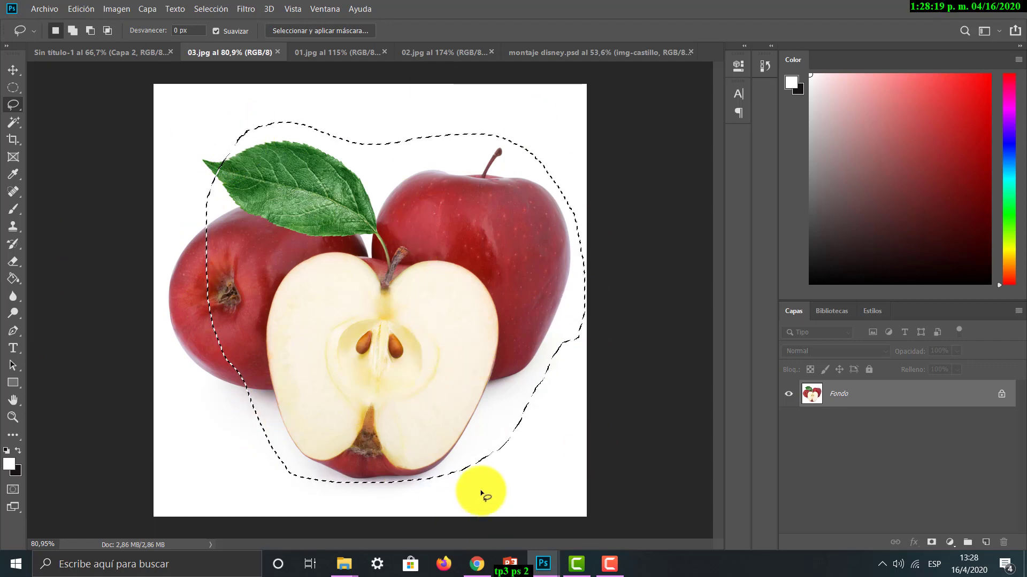
key(ctrl+d)
- Try moving the halved apple upward using a loose lasso selection, then undo the move and deselect
mouse_move(350, 239)
mouse_down()
mouse_move(323, 240)
mouse_move(235, 277)
mouse_move(231, 362)
mouse_move(250, 466)
mouse_move(370, 525)
mouse_move(479, 487)
mouse_move(520, 340)
mouse_move(481, 257)
mouse_up()
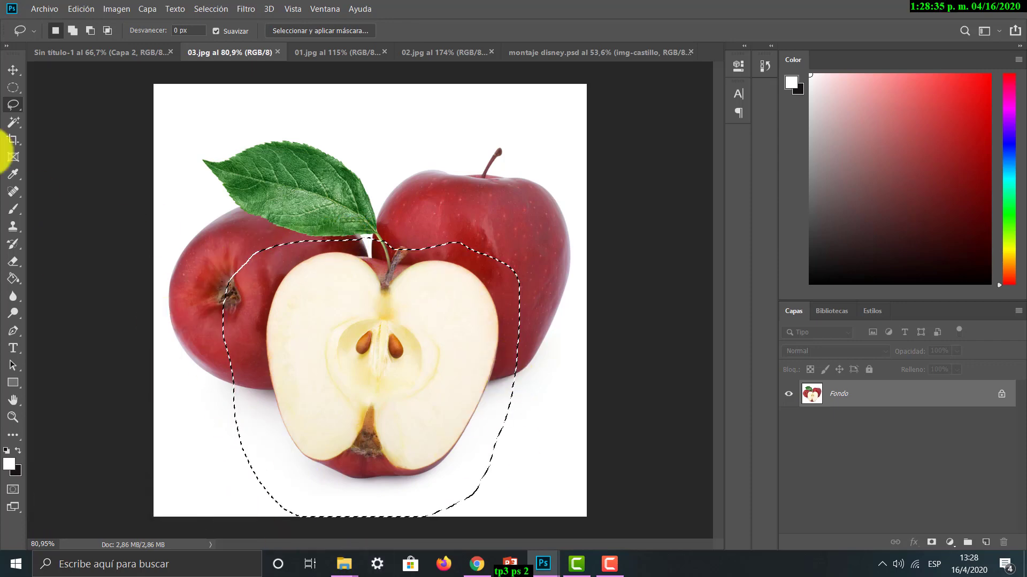
click(13, 69)
drag(387, 343, 374, 275)
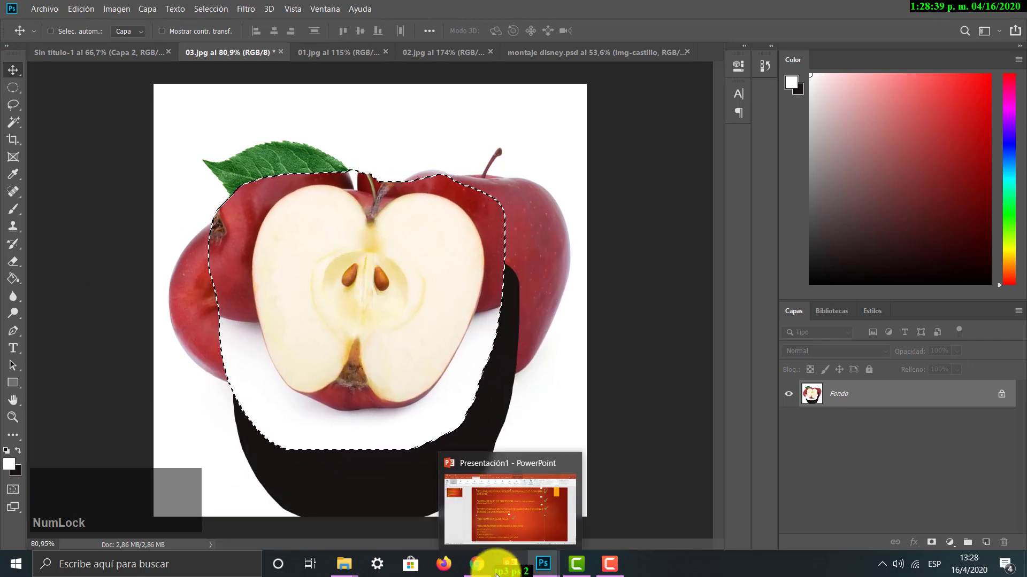
key(ctrl+z)
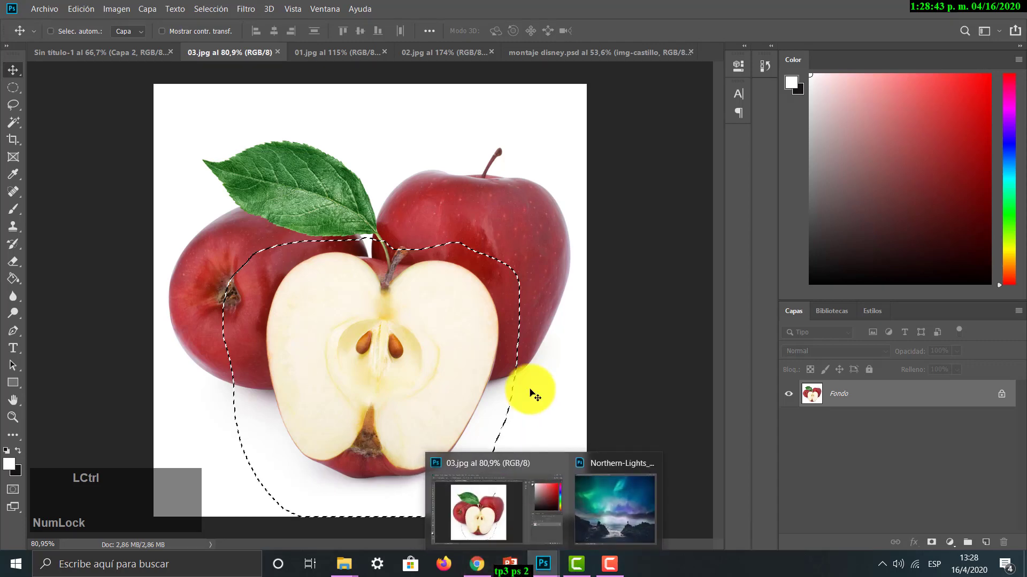
key(ctrl+d)
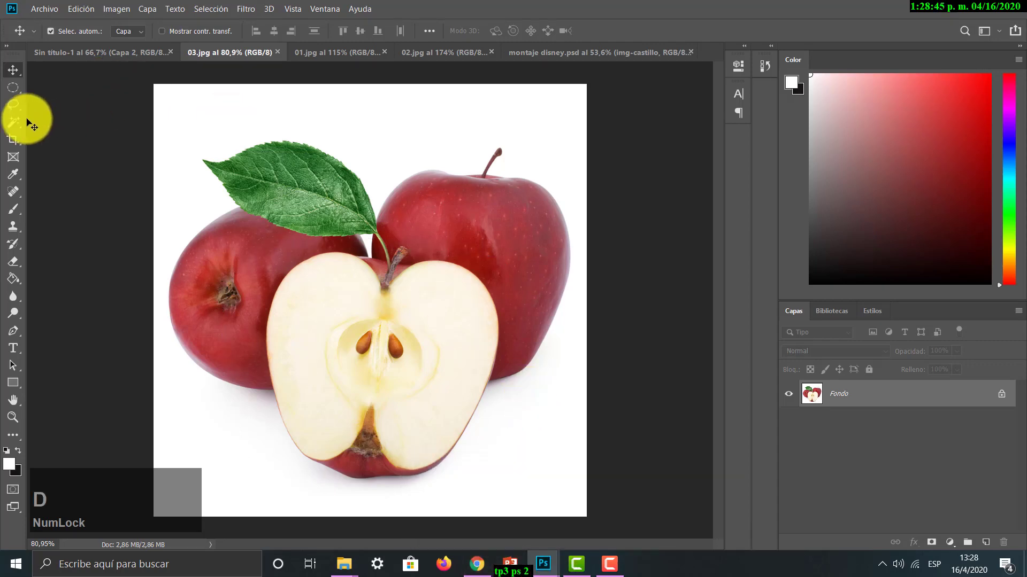
- Draw a closed straight-edged selection loosely around all the apples and the leaf with the Polygonal Lasso tool
click(11, 105)
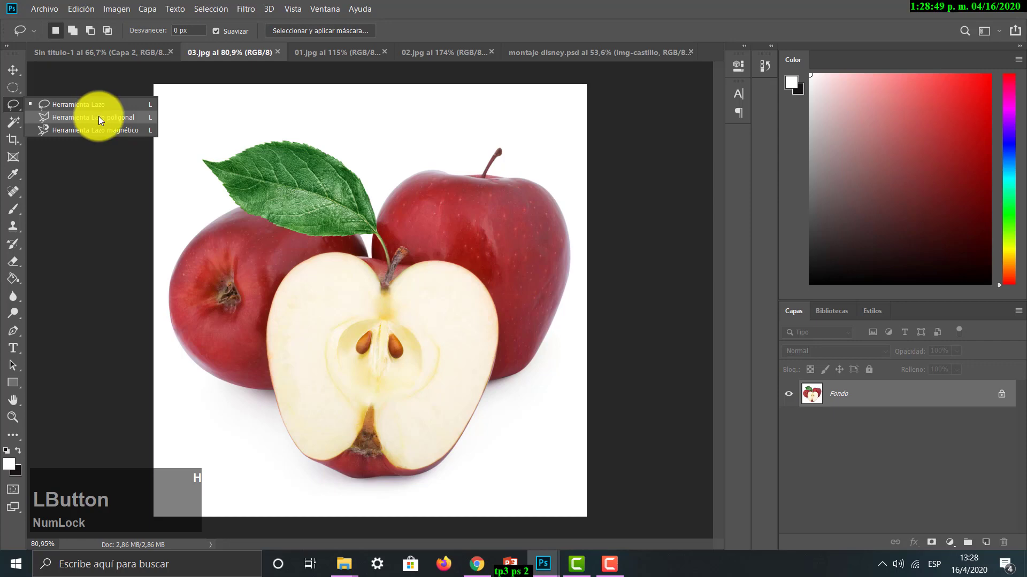
click(98, 116)
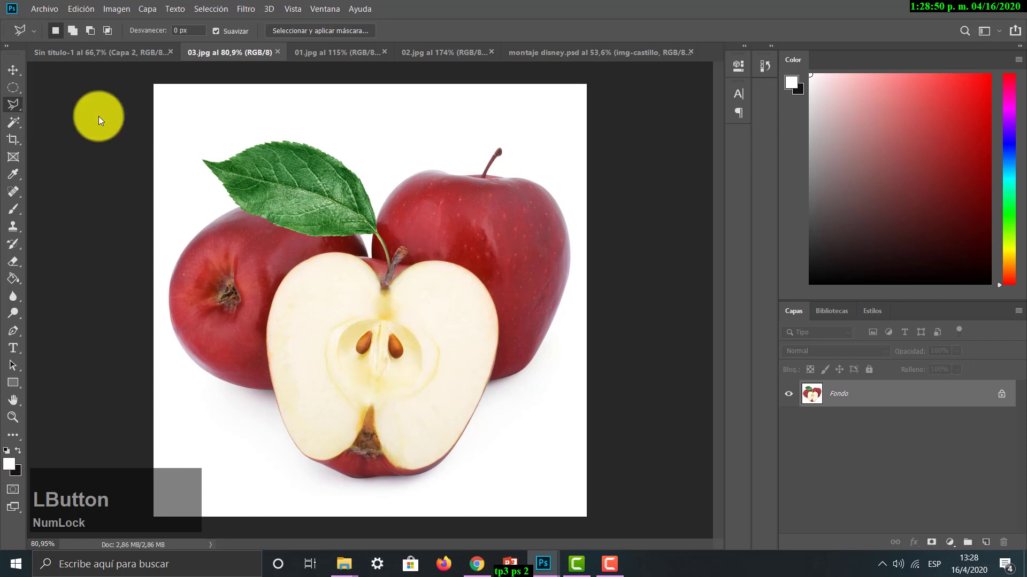
click(208, 154)
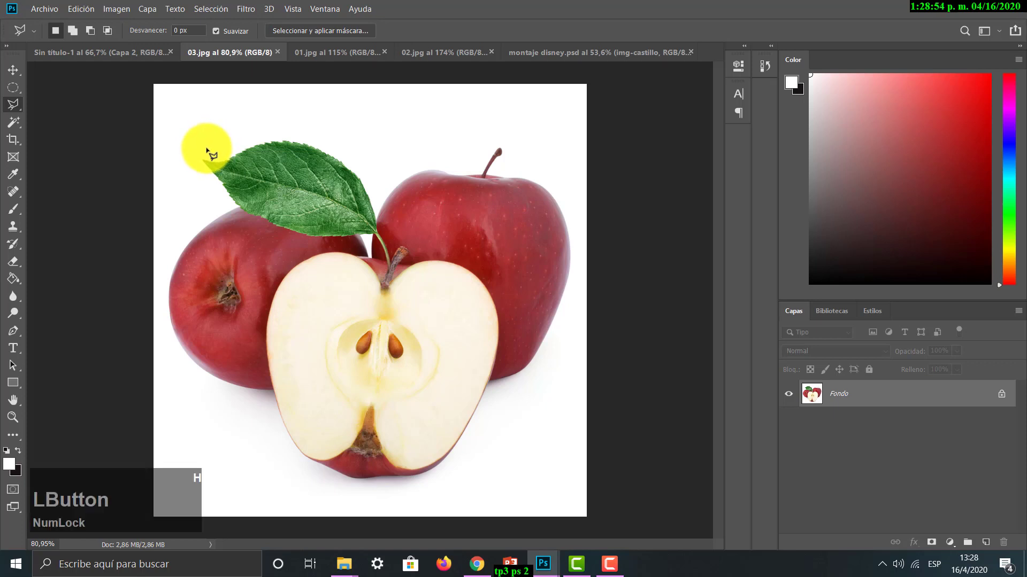
click(269, 133)
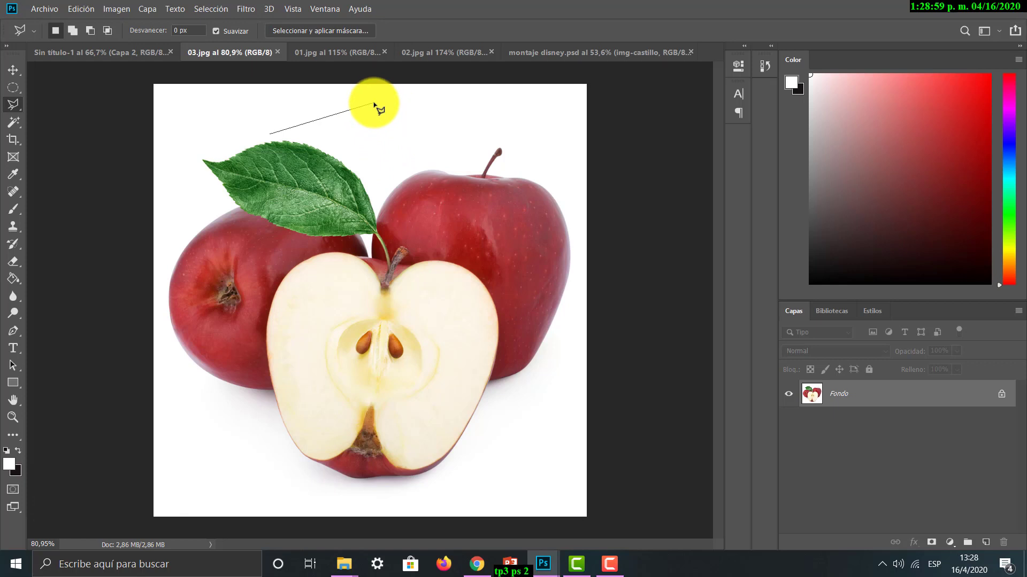
click(352, 143)
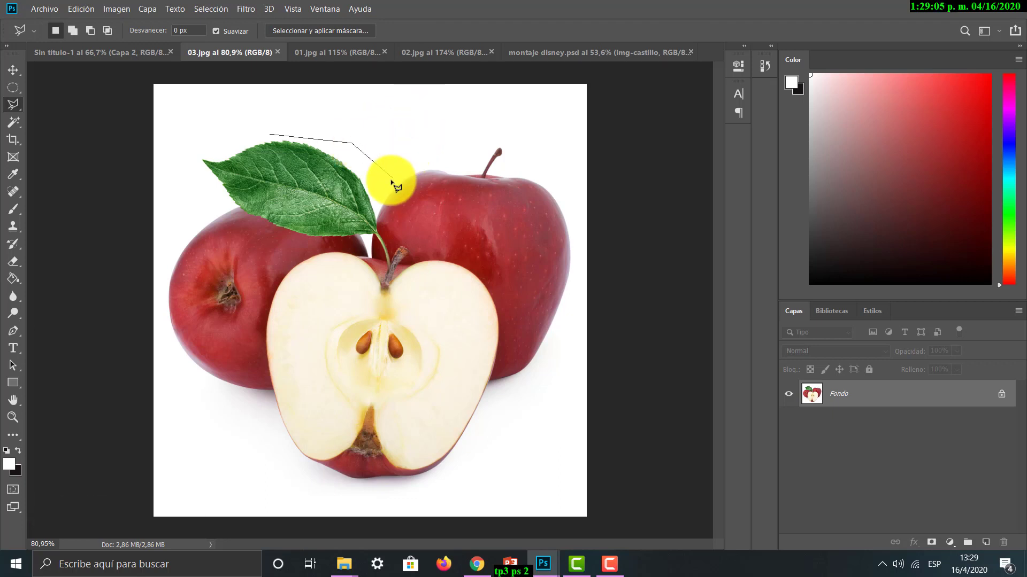
click(373, 195)
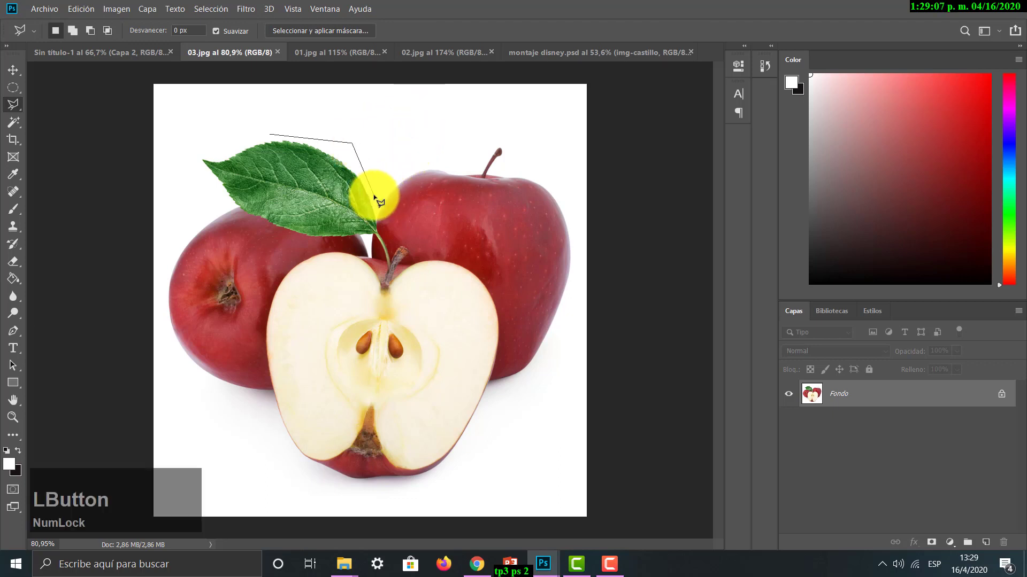
click(420, 162)
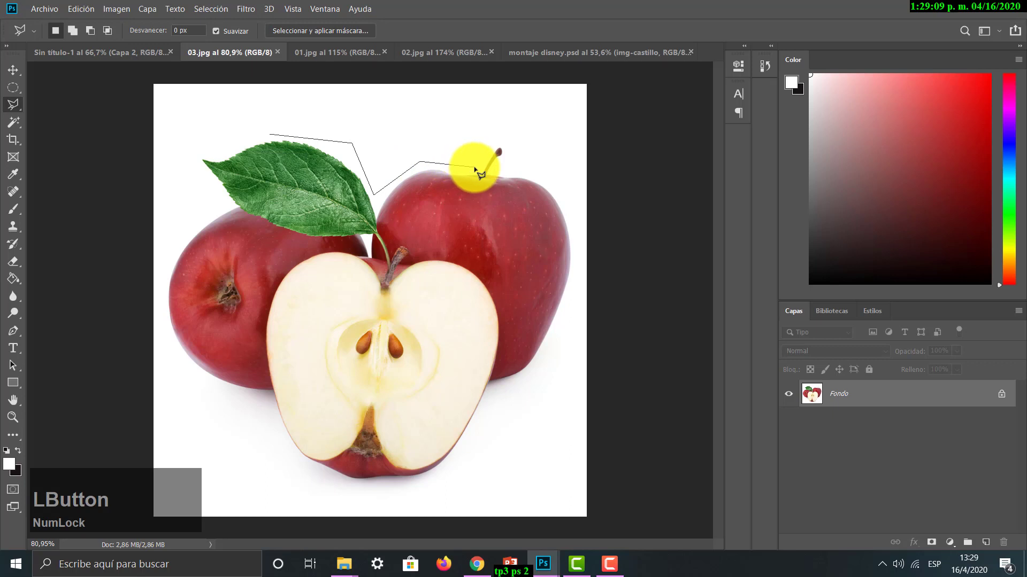
click(475, 167)
click(499, 139)
click(515, 140)
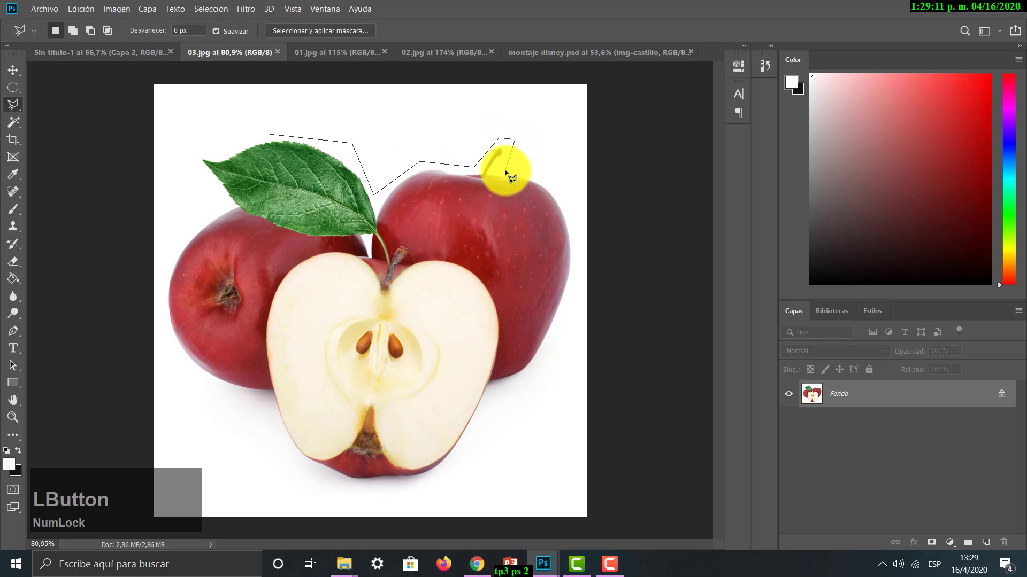
click(506, 171)
click(558, 188)
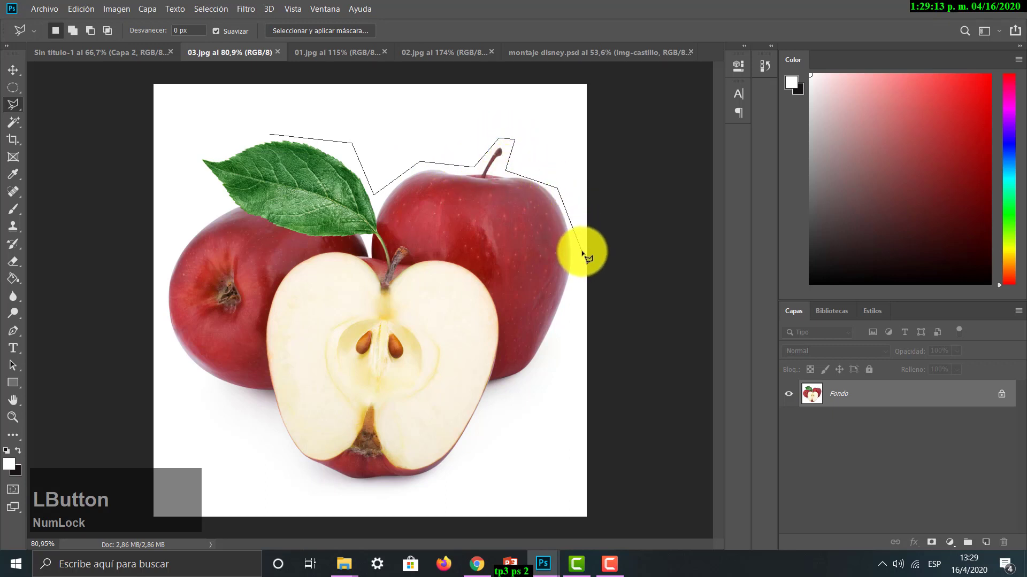
click(581, 250)
click(547, 369)
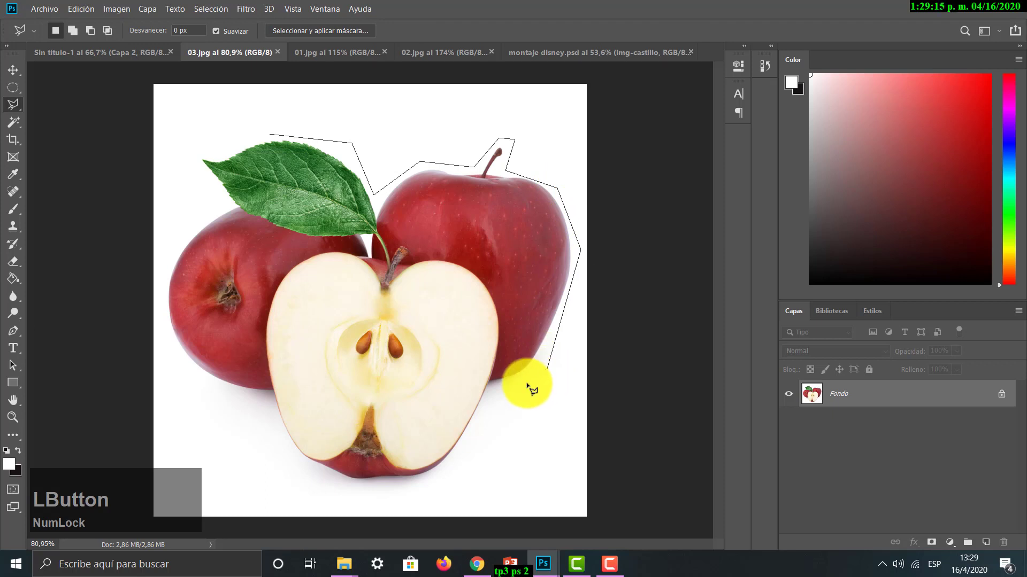
click(497, 393)
click(440, 480)
click(319, 488)
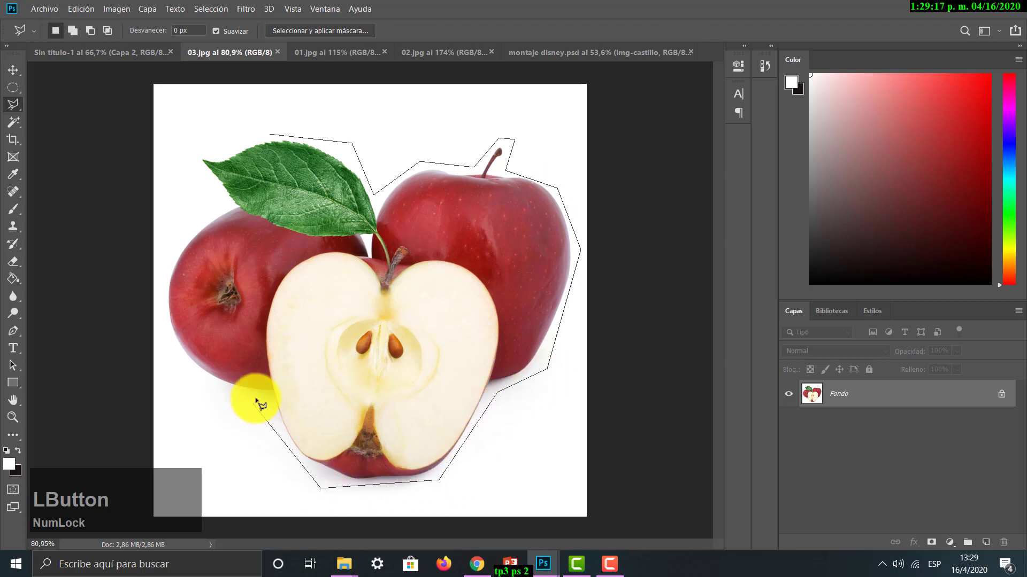
click(253, 399)
click(167, 350)
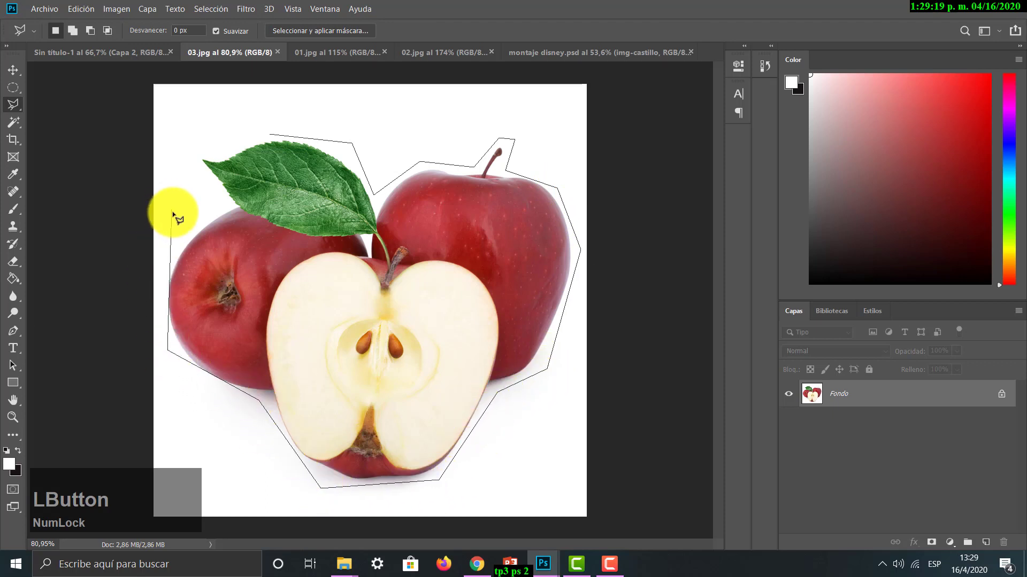
click(155, 235)
click(210, 188)
click(199, 154)
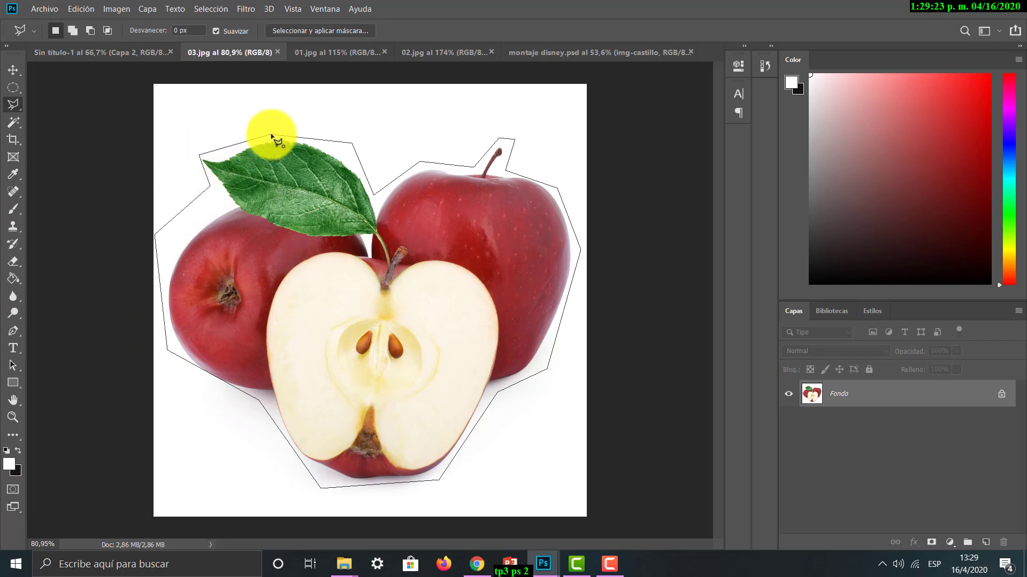
click(271, 136)
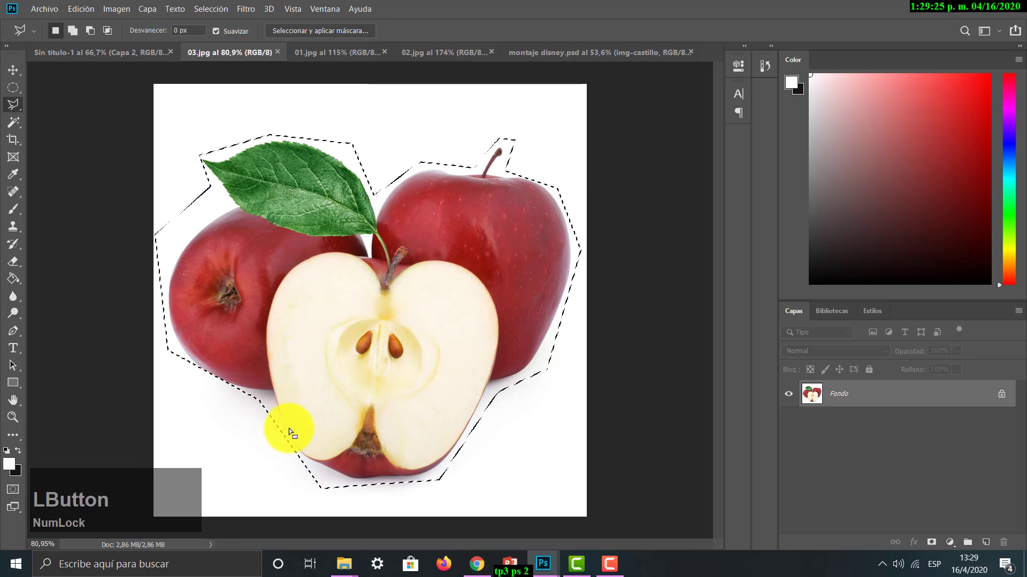
- Bring up 01.jpg and clear the rectangular selection around the landscape in the window
click(449, 52)
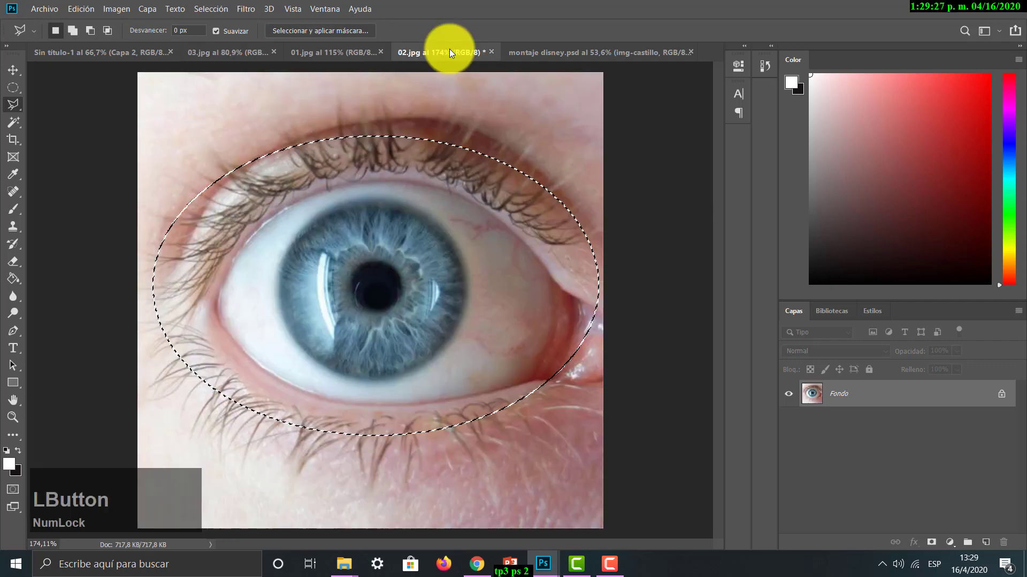
click(345, 54)
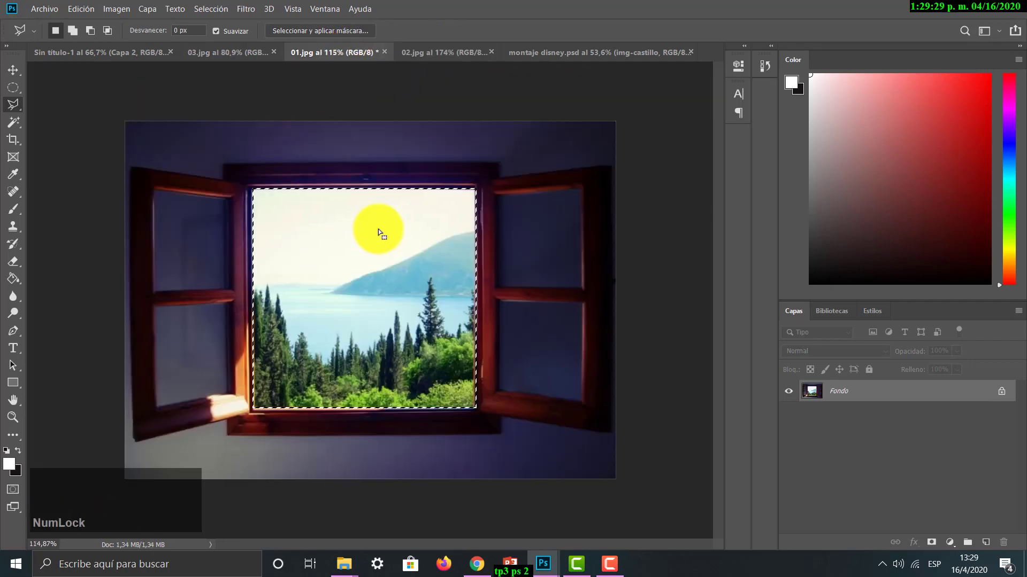
key(ctrl+d)
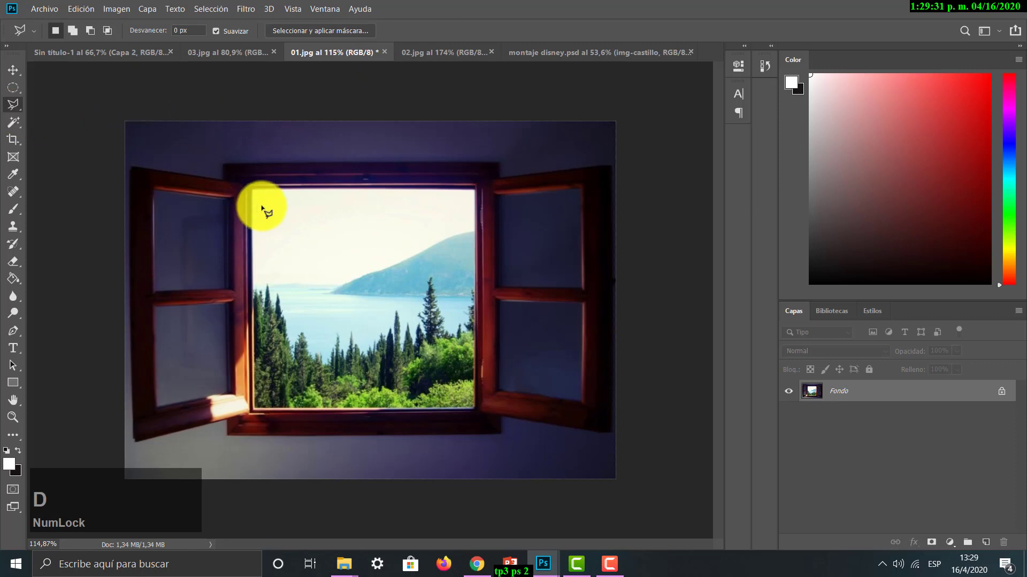
- Outline the whole open window, including its frame and both shutters, with a closed Polygonal Lasso selection
click(12, 417)
click(394, 318)
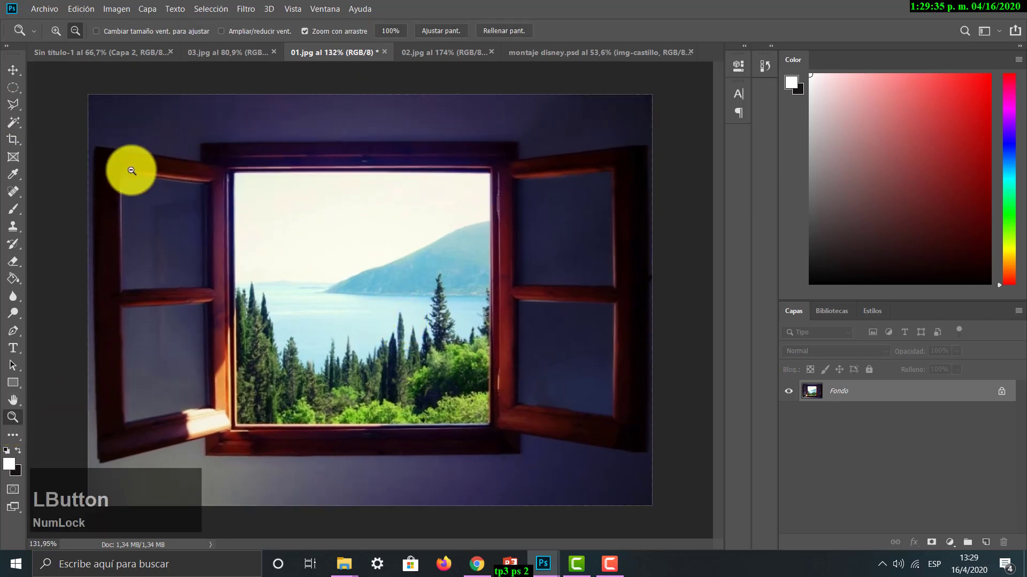
click(13, 104)
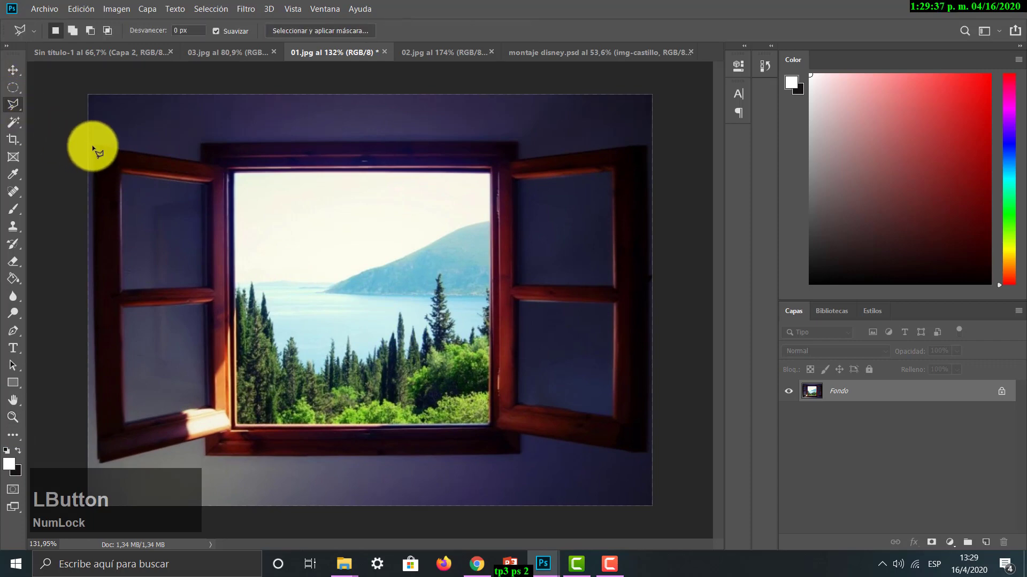
click(92, 146)
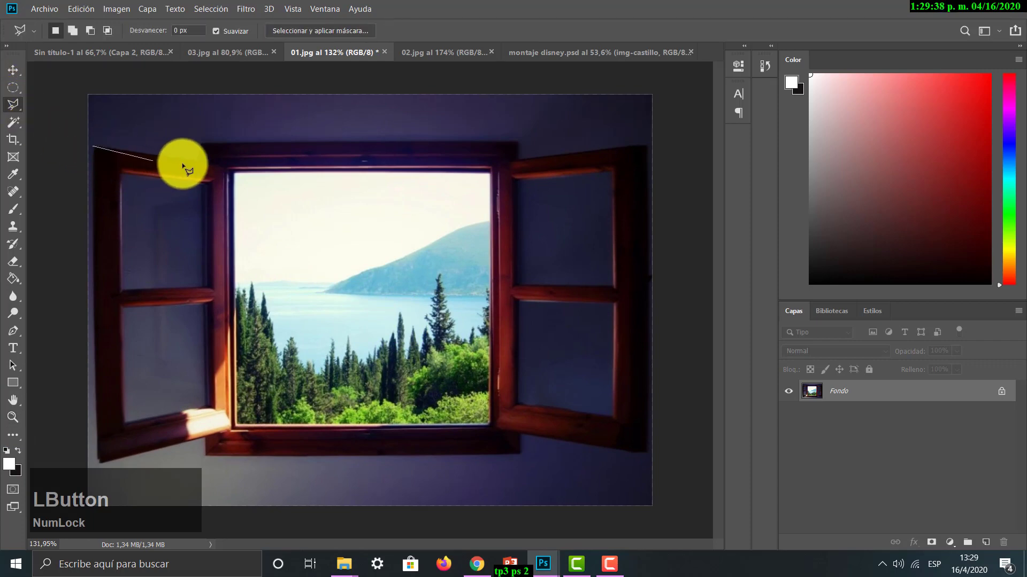
click(200, 144)
click(519, 143)
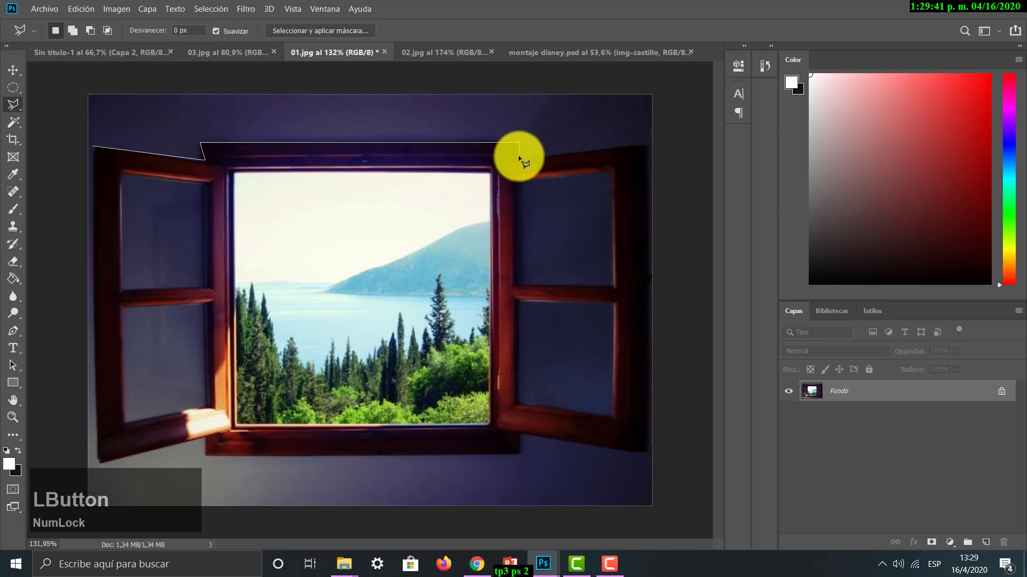
click(518, 157)
click(648, 146)
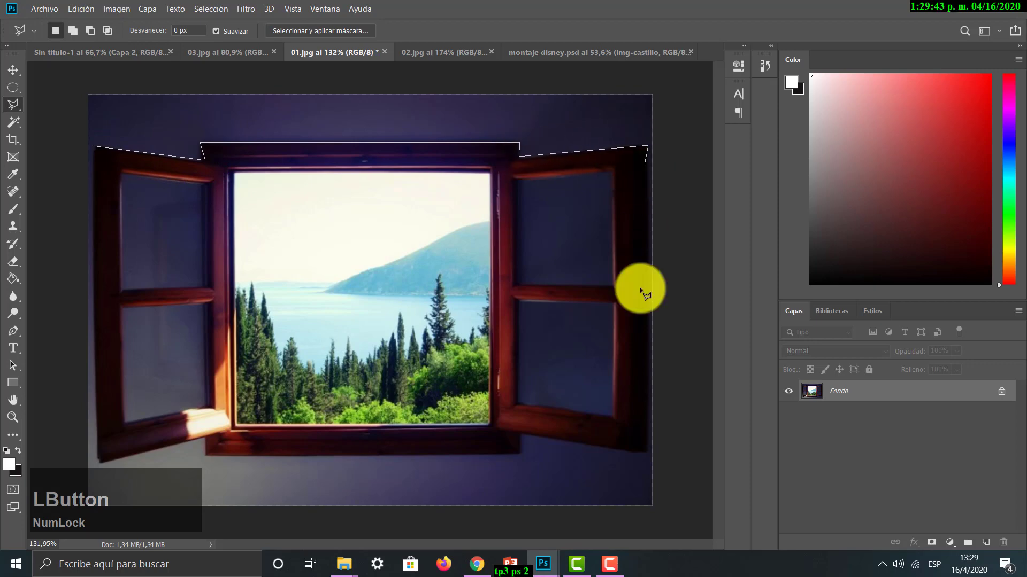
click(649, 451)
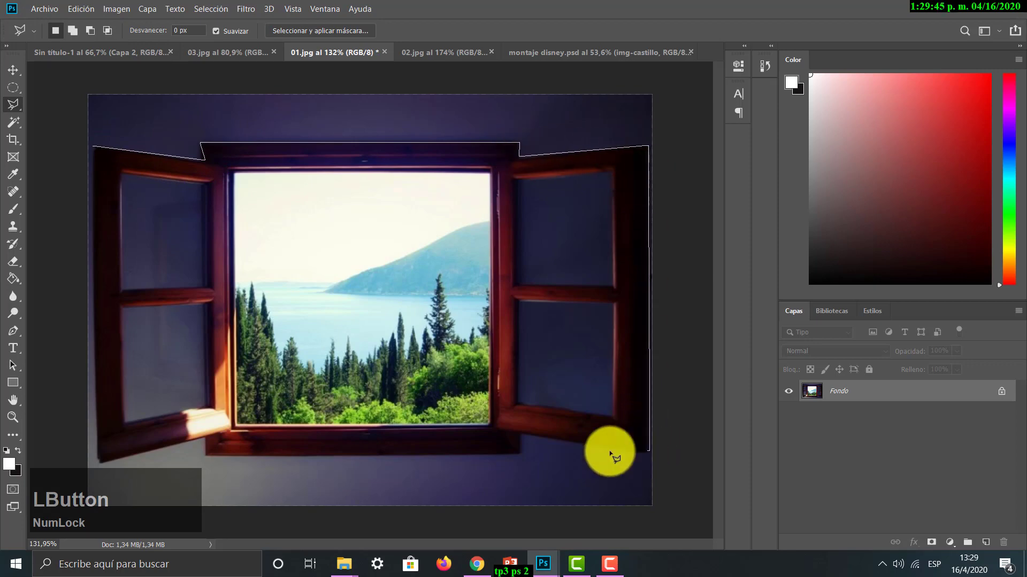
click(523, 436)
click(523, 455)
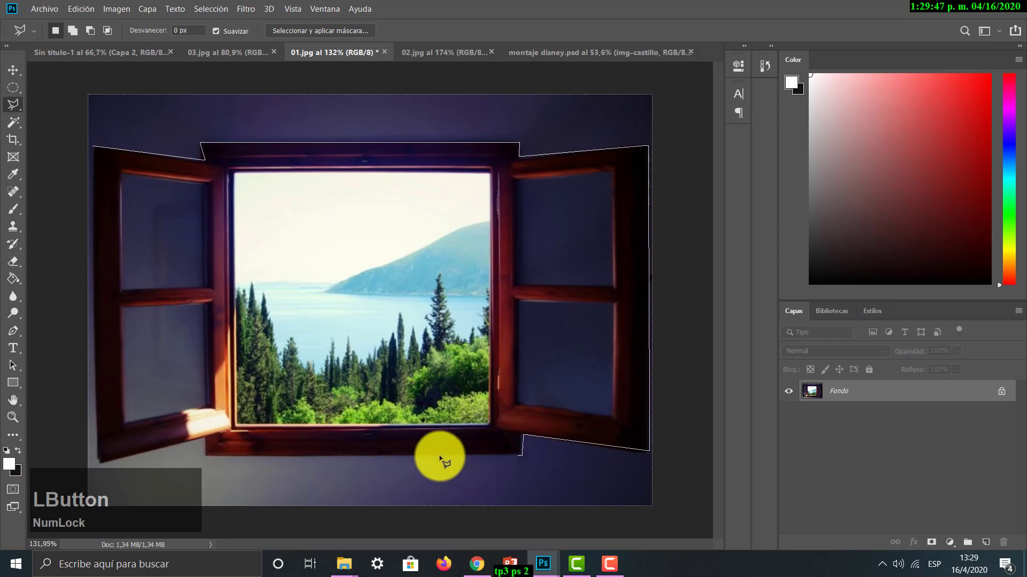
click(203, 458)
click(204, 438)
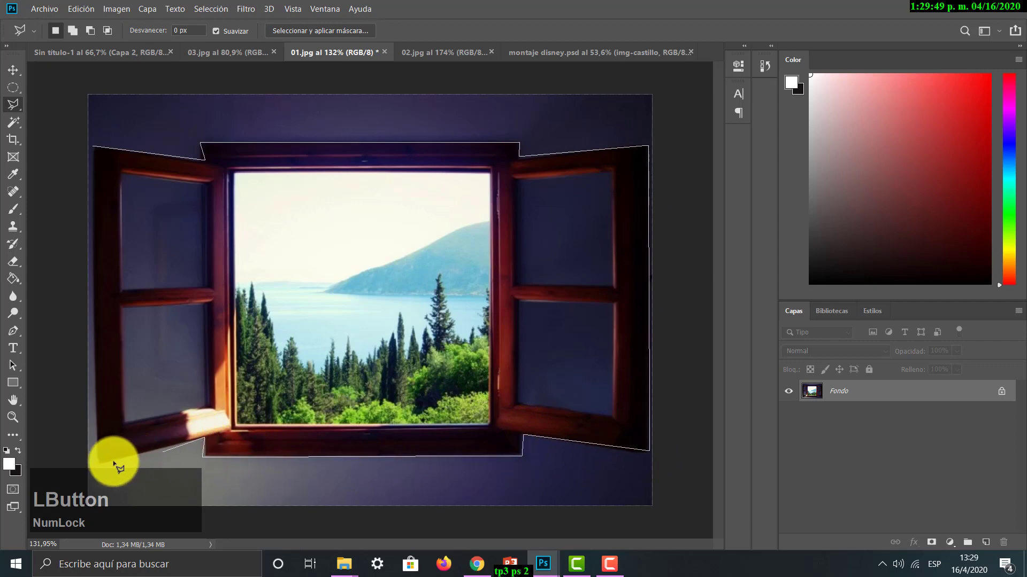
click(93, 462)
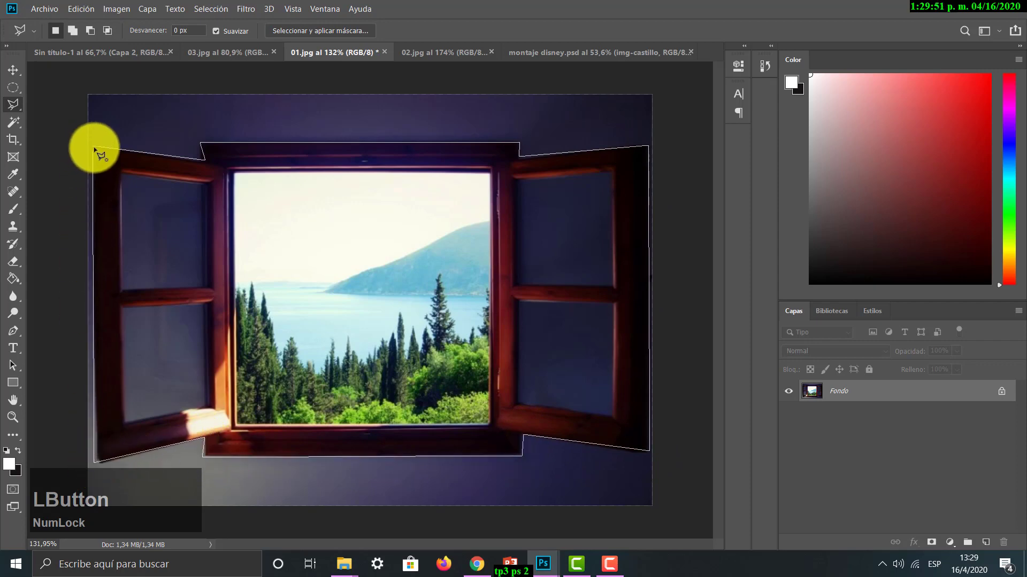
click(92, 145)
- Copy the selected window into Sin título-1 with the Move tool, placing it below the landscape and eye cutouts
click(11, 66)
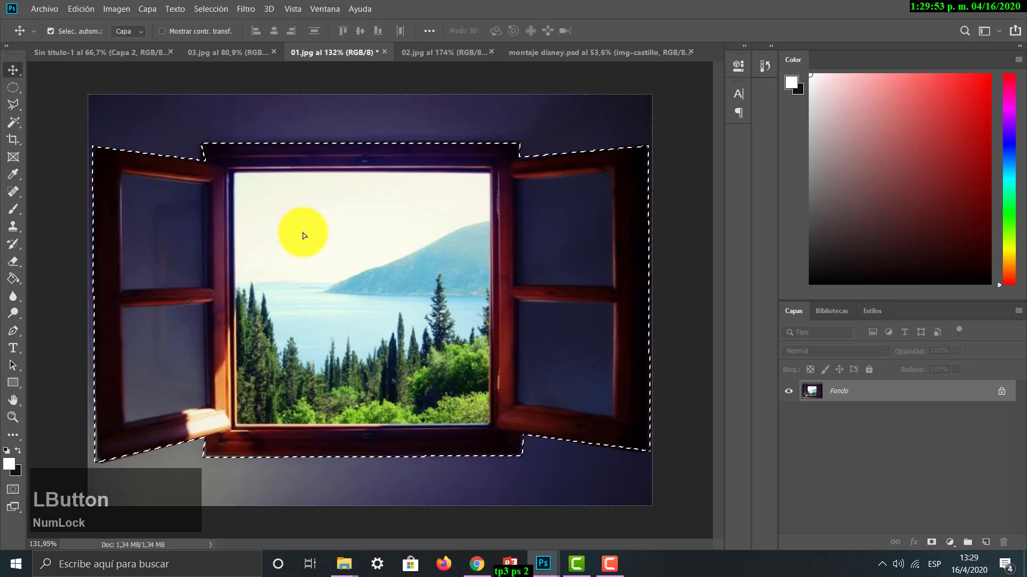
mouse_move(298, 229)
mouse_down()
mouse_move(266, 227)
mouse_move(248, 270)
mouse_move(276, 216)
mouse_move(184, 127)
mouse_move(175, 87)
mouse_move(153, 56)
mouse_move(348, 394)
mouse_move(324, 349)
mouse_up()
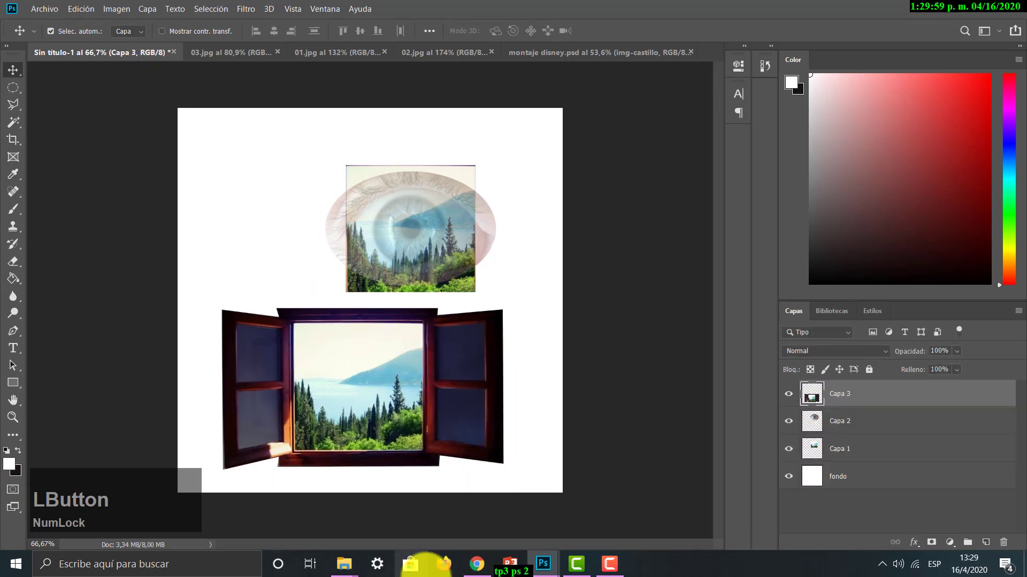
- Return to 03.jpg and clear the polygonal selection around the apples
click(355, 57)
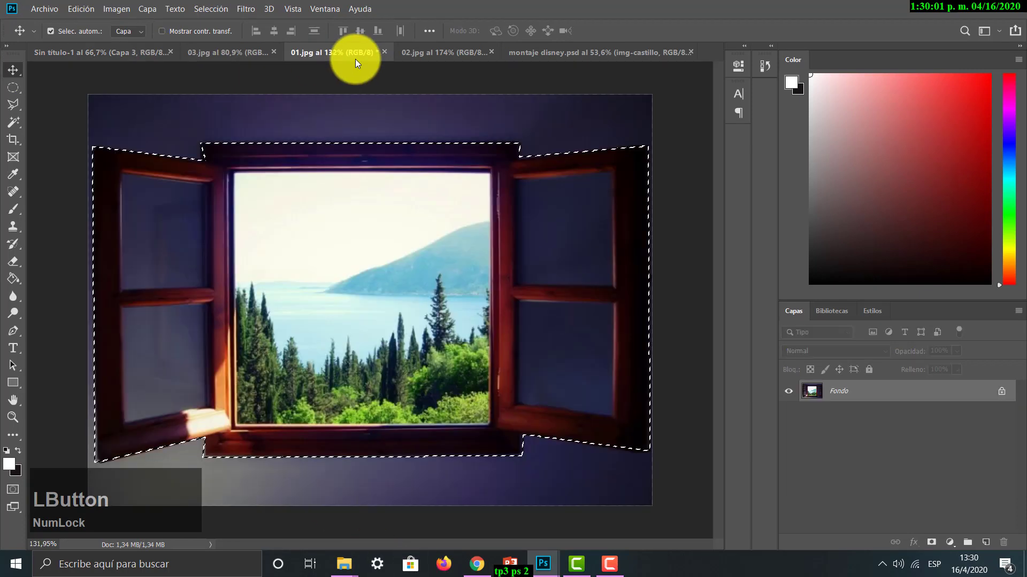
click(225, 53)
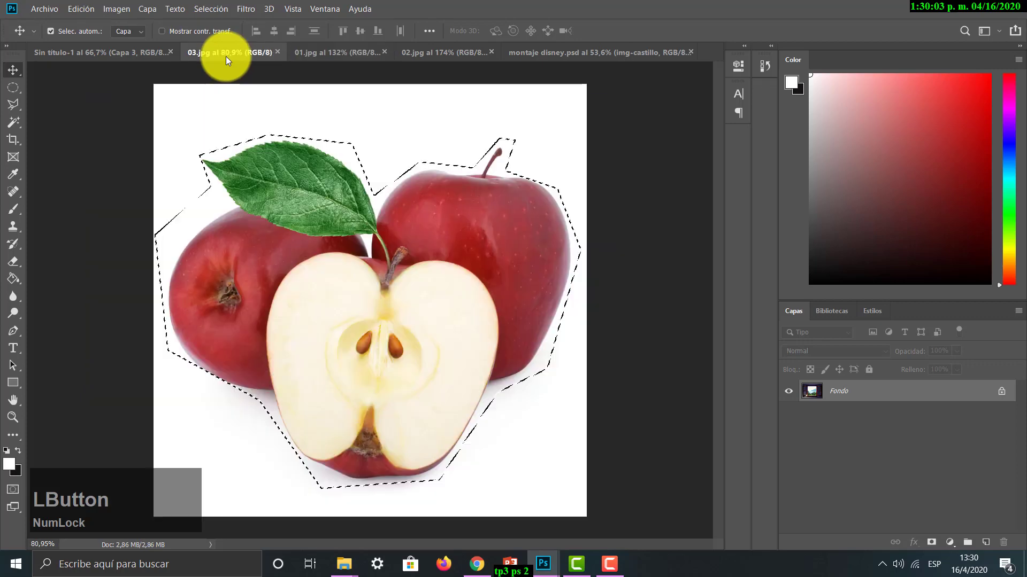
key(ctrl+d)
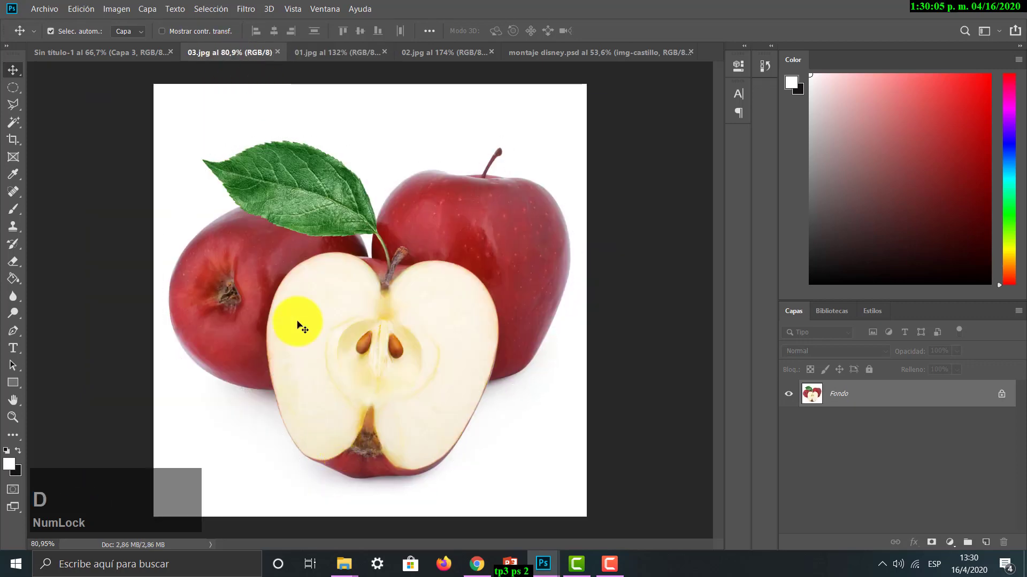
- Start a Magnetic Lasso outline at the leaf's pointed tip and trace its upper edge to where it meets the apple behind
click(8, 104)
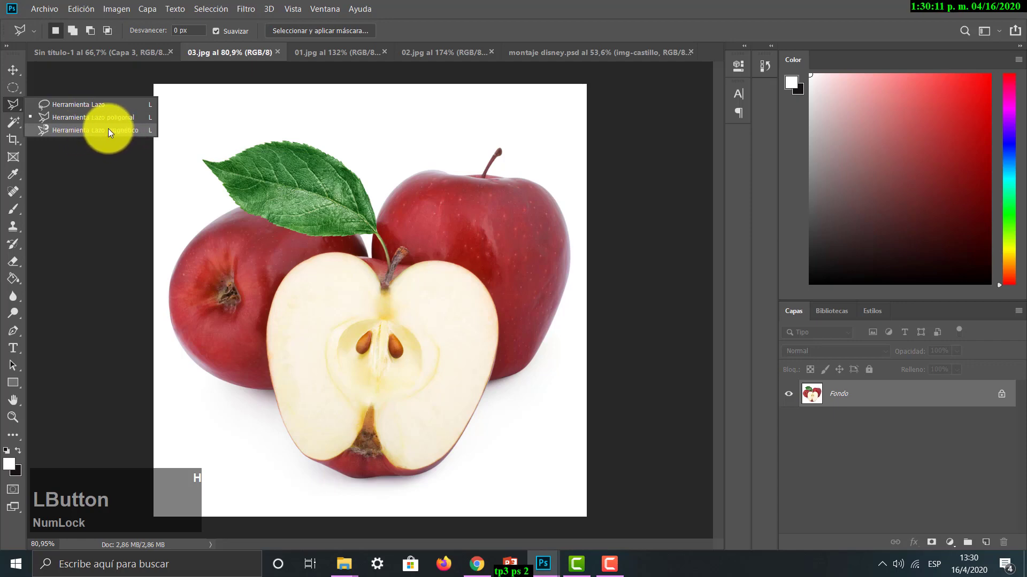
click(108, 131)
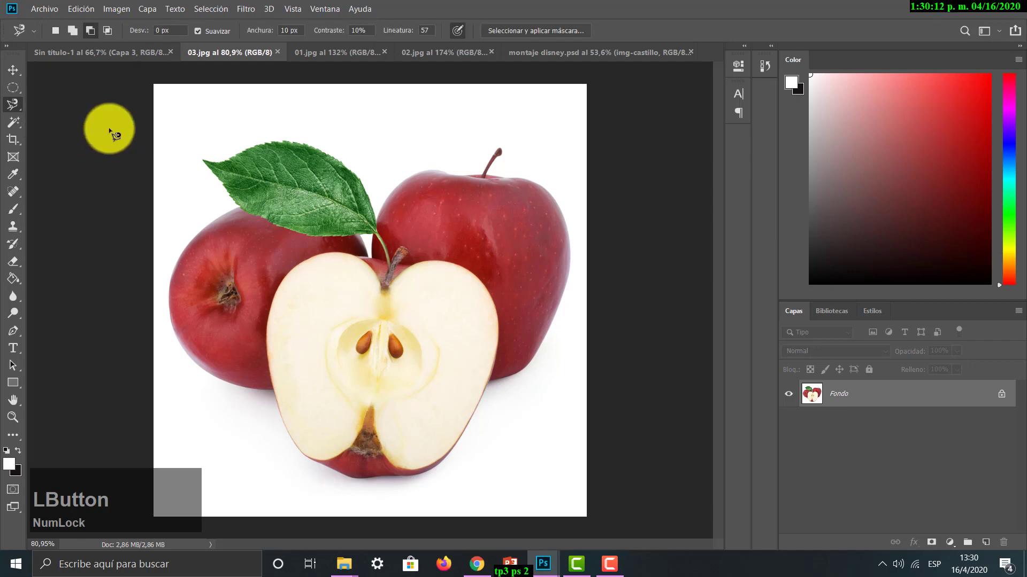
click(15, 419)
drag(327, 156, 355, 223)
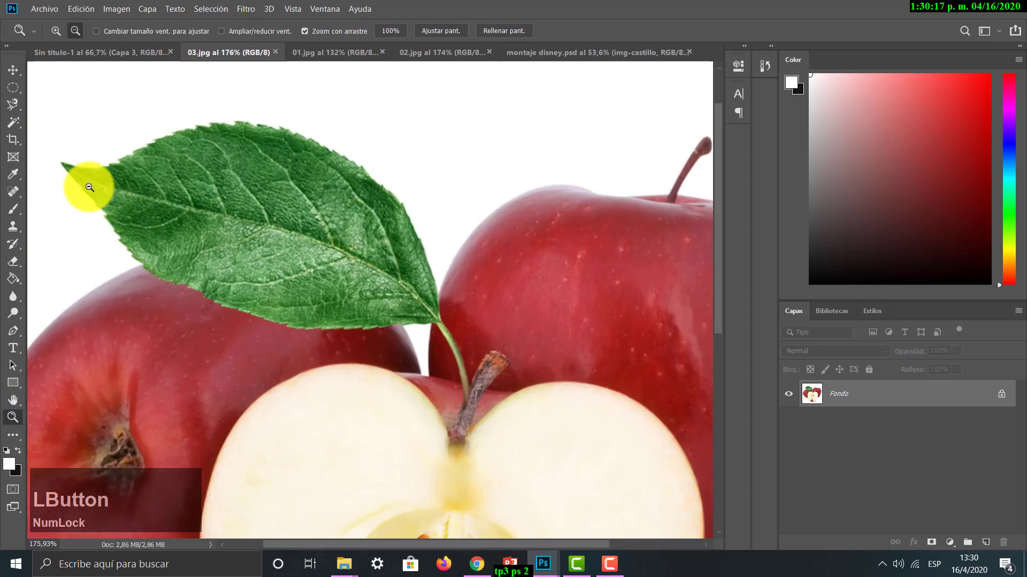
click(15, 103)
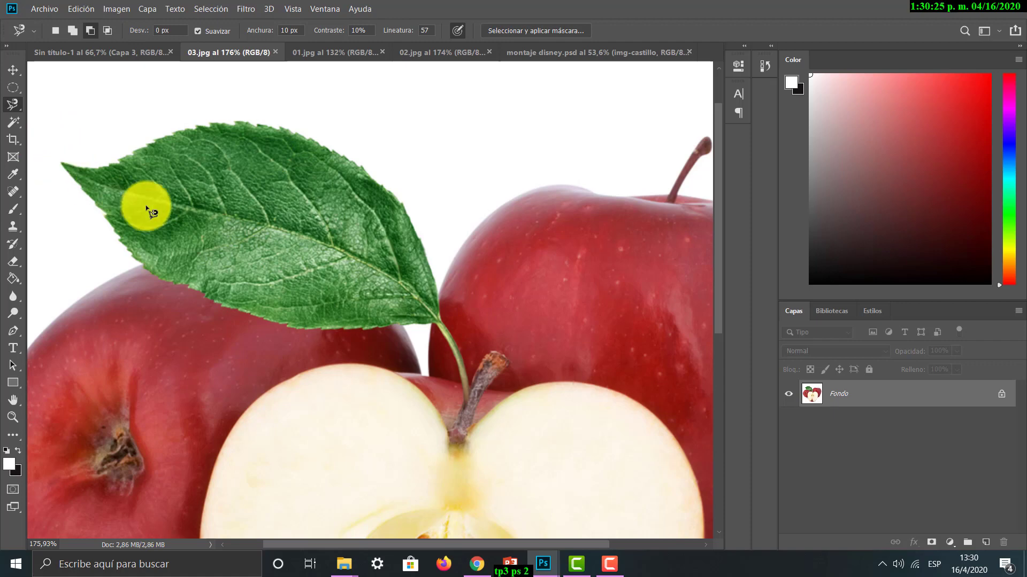
click(13, 417)
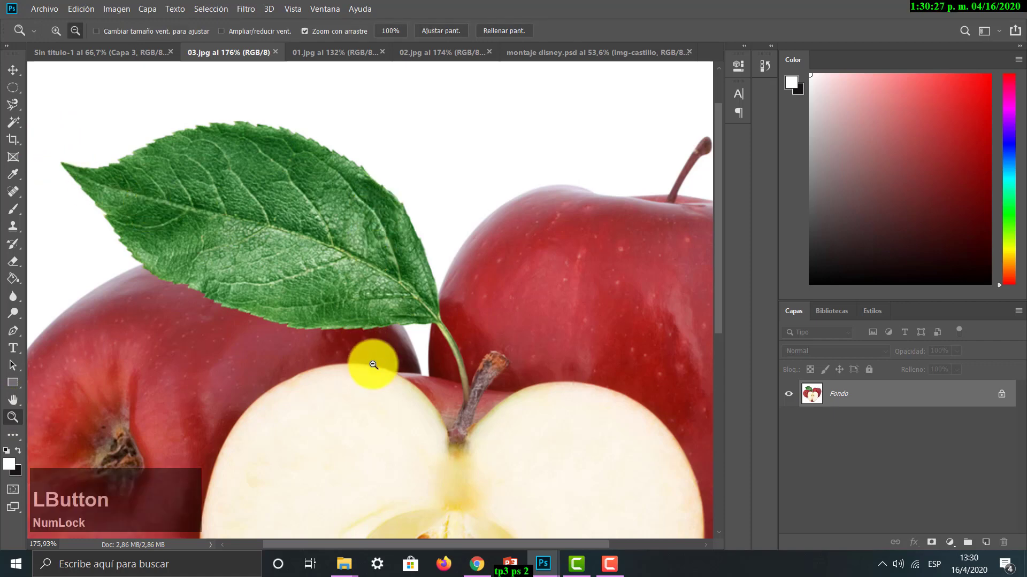
drag(369, 360, 277, 284)
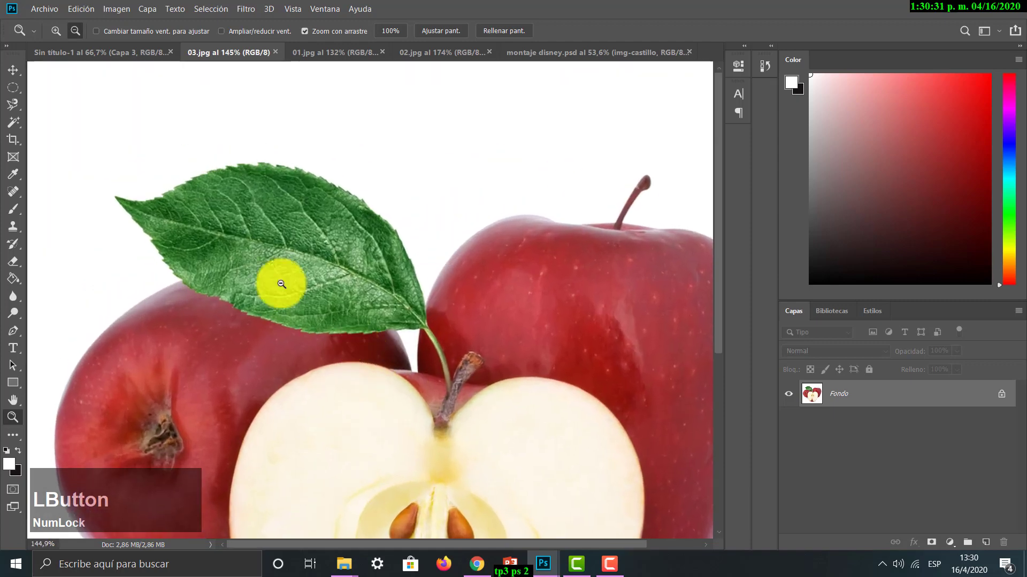
click(12, 104)
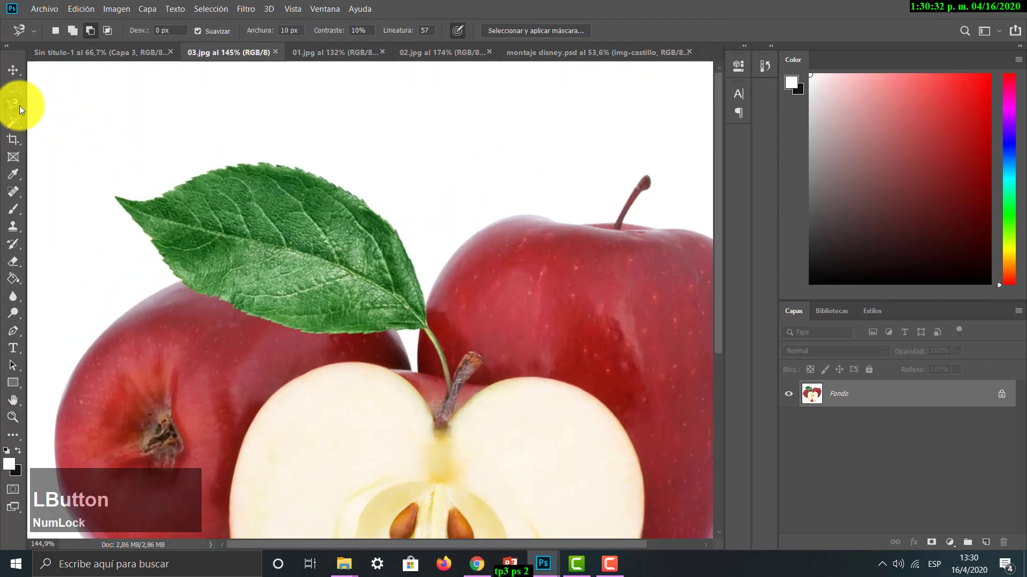
click(115, 198)
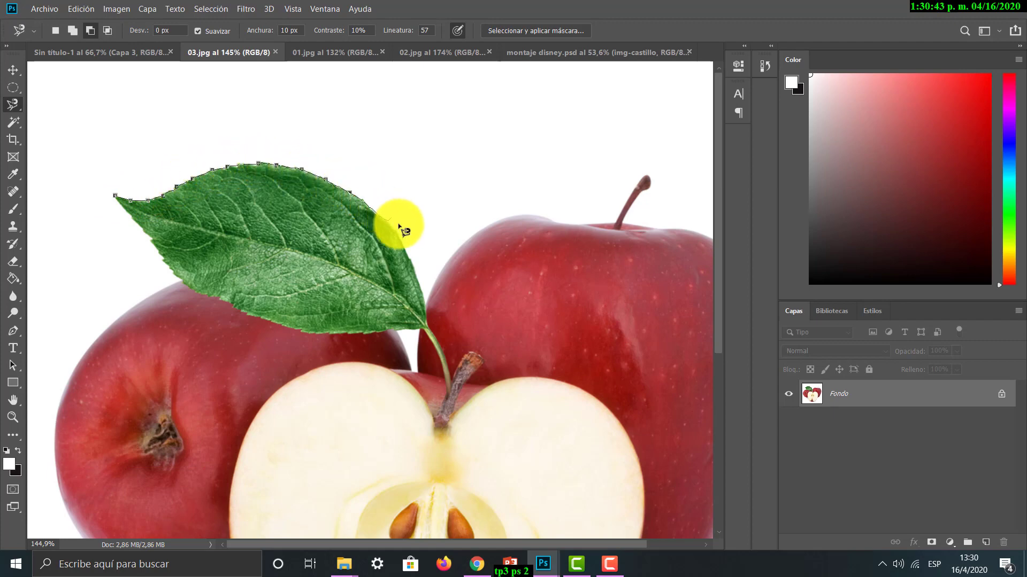
click(427, 309)
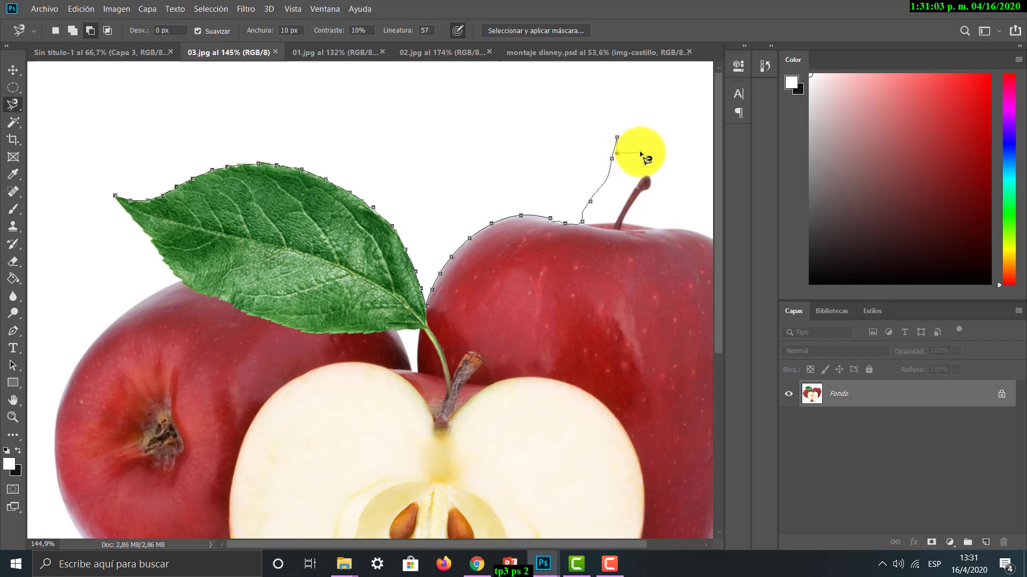
- Remove the stray anchor points beyond the rear apple's edge and guide the magnetic outline up and around the tip of its stem
key(Delete)
key(Delete)
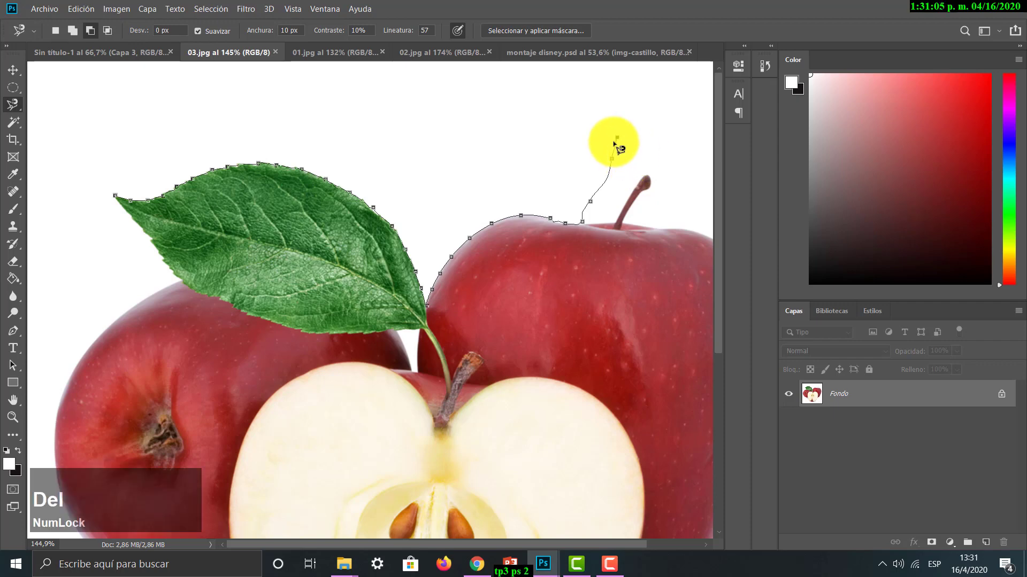
click(611, 224)
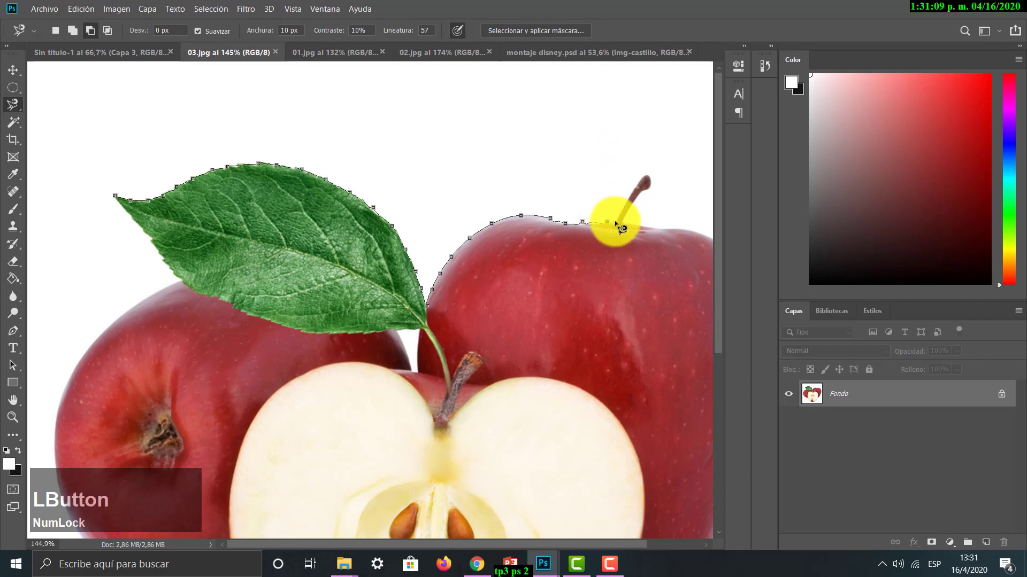
click(623, 207)
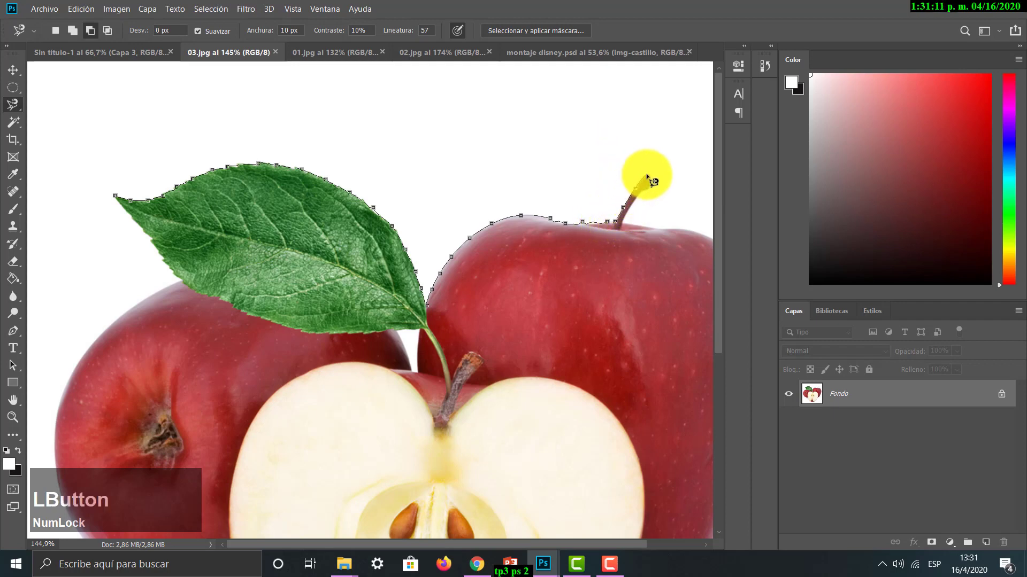
click(647, 175)
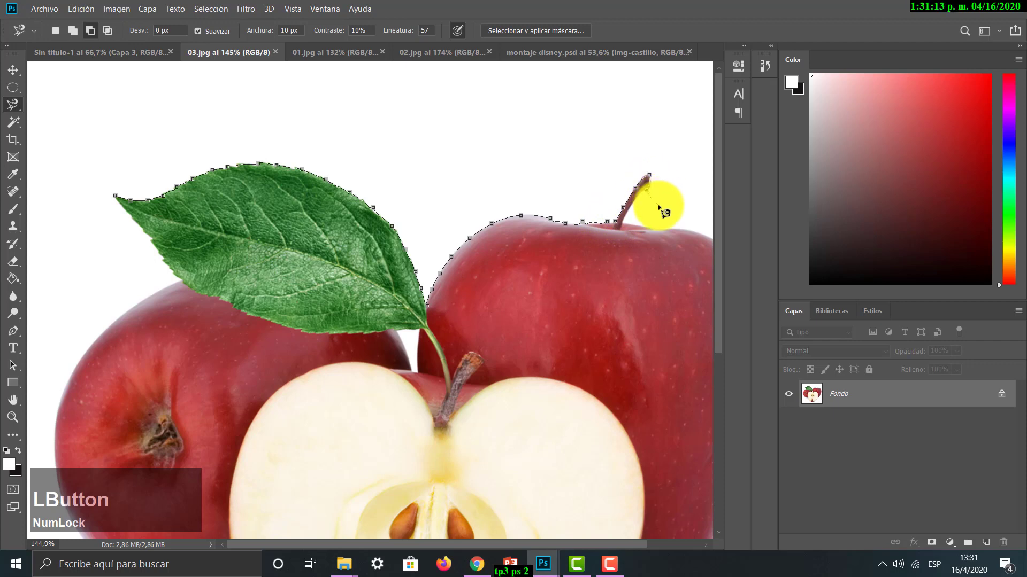
key(Delete)
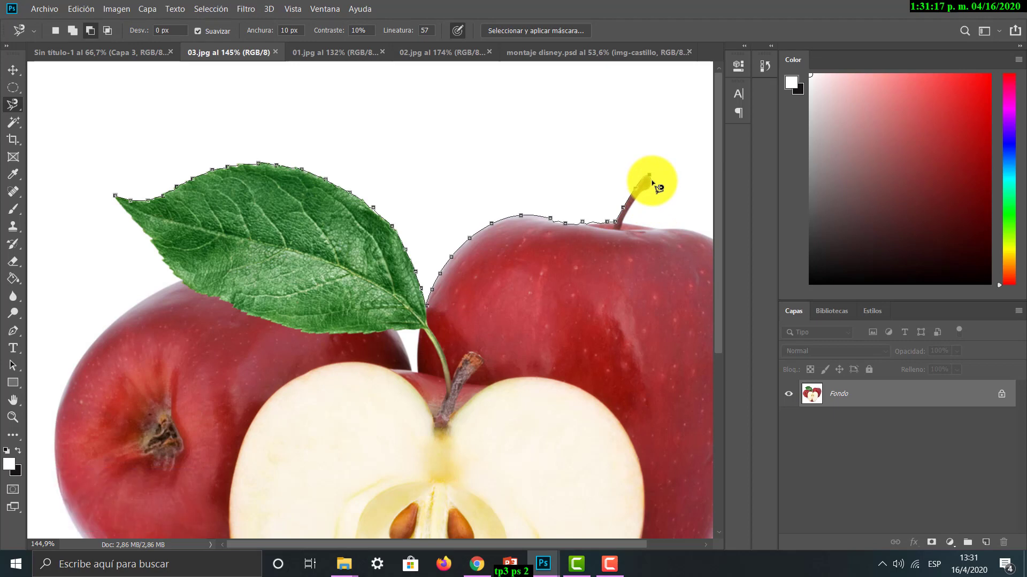
click(654, 184)
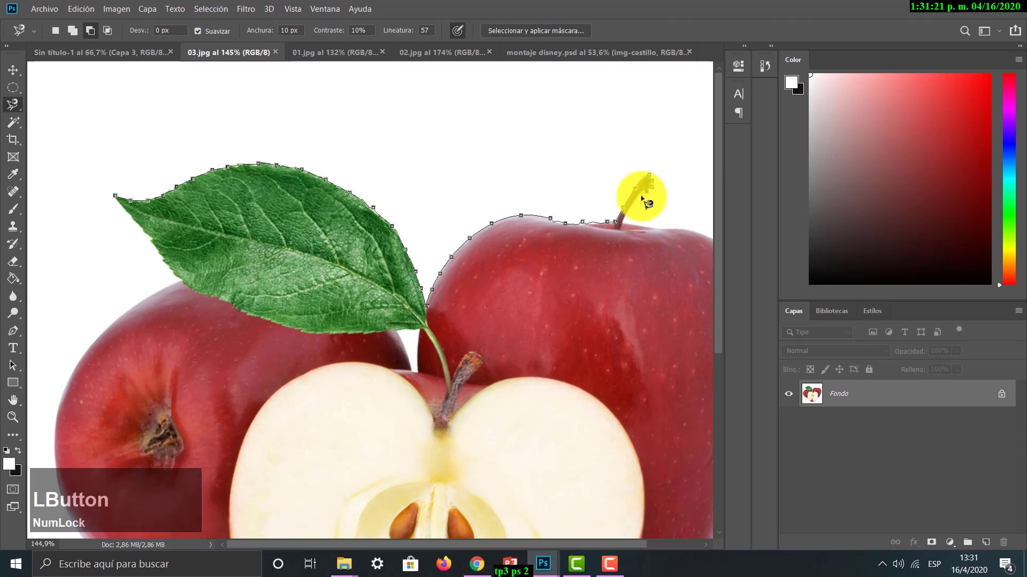
- Continue the magnetic outline down the rear apple's outer edge and around the bottom of the halved apple
key(space)
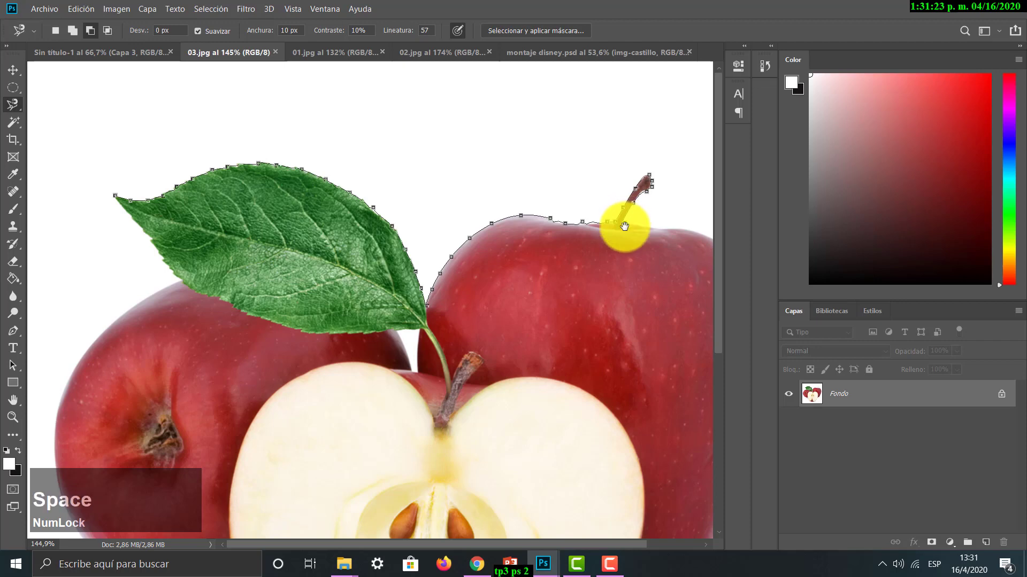
drag(624, 222, 435, 207)
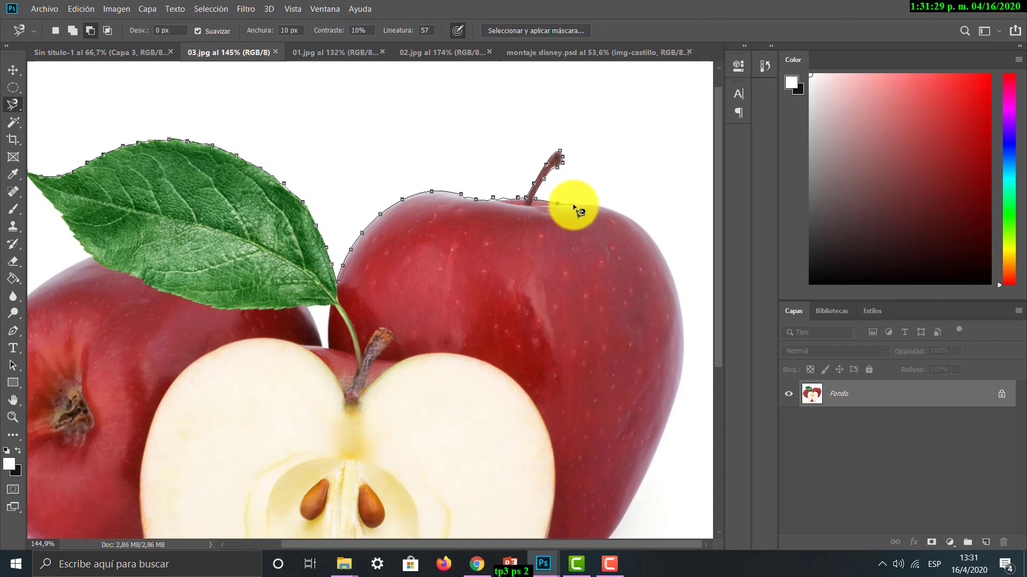
key(space)
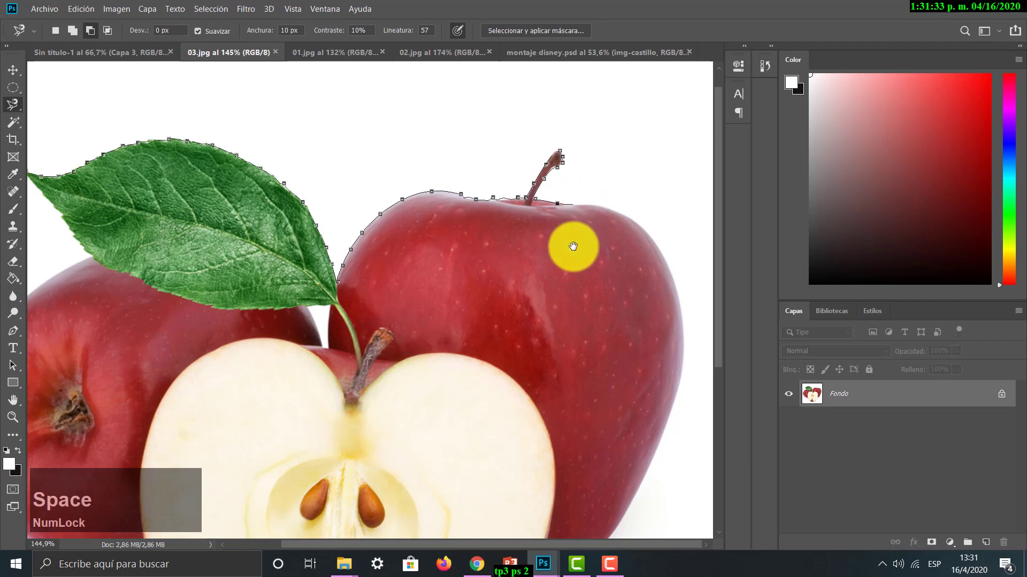
drag(509, 268, 601, 176)
drag(545, 194, 603, 156)
drag(446, 136, 355, 293)
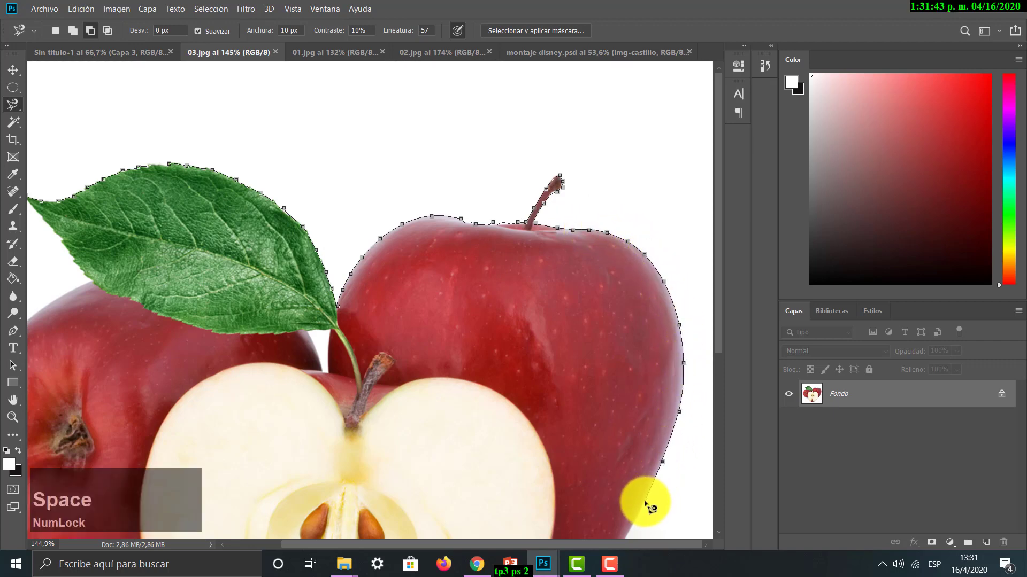
drag(651, 499, 648, 216)
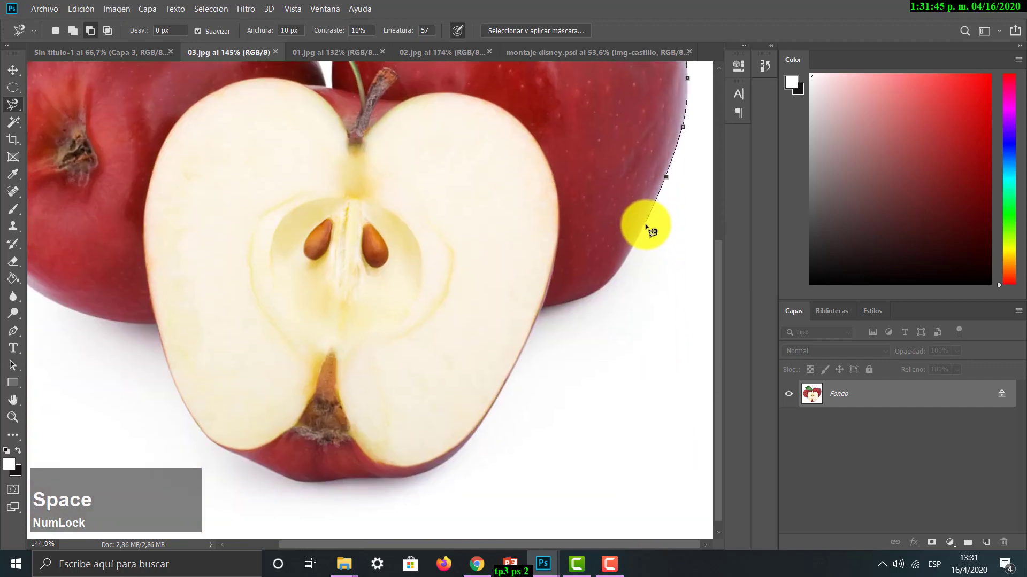
click(542, 312)
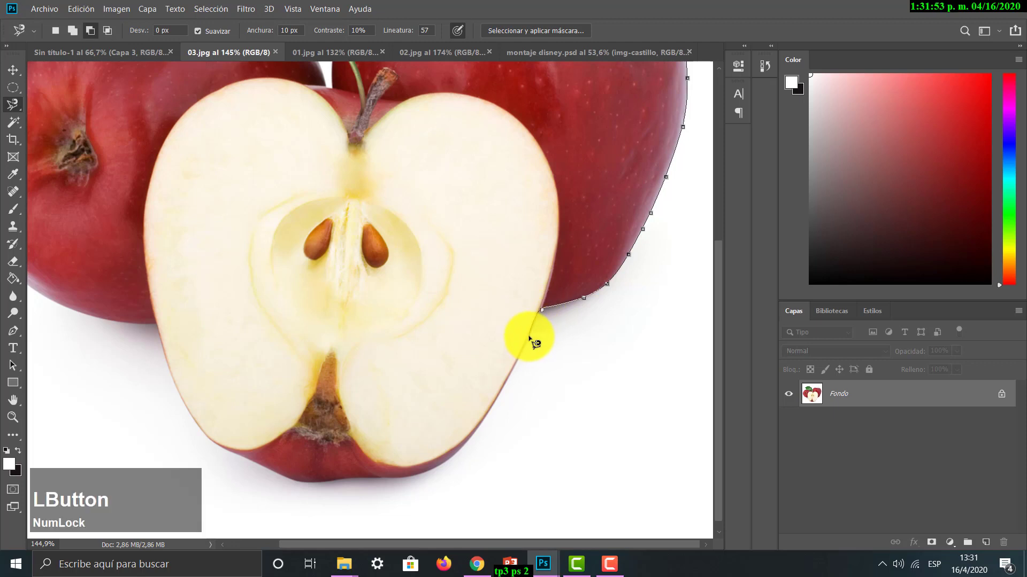
key(space)
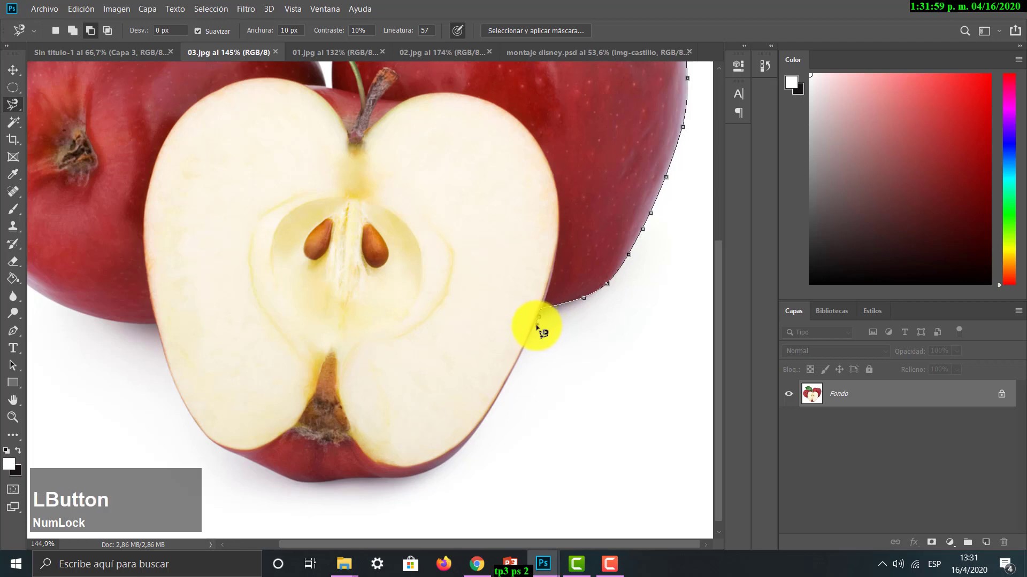
click(369, 488)
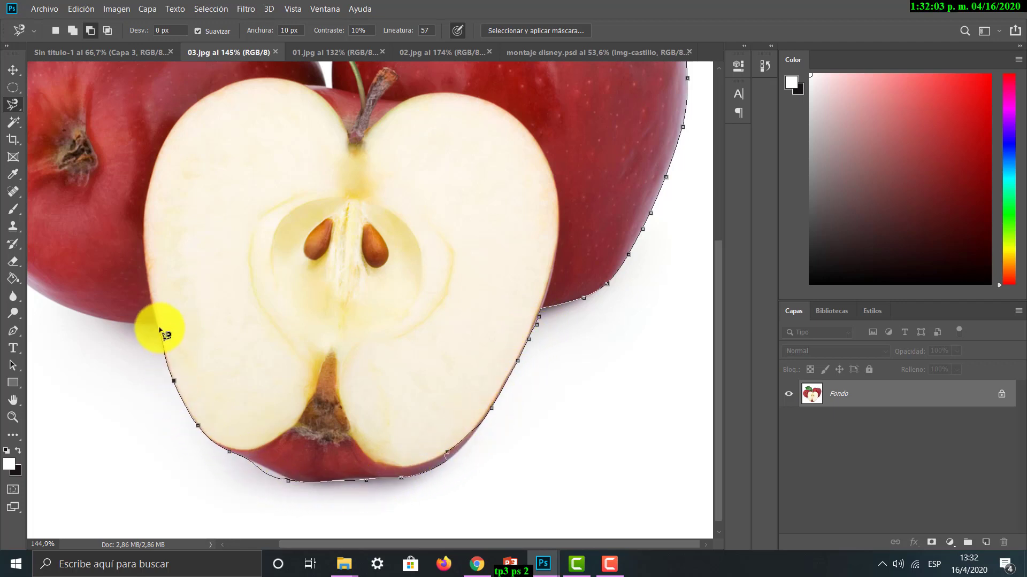
- Trace the remaining whole apple and the leaf's lower edge, closing the magnetic selection at the leaf's tip
key(space)
drag(160, 328, 248, 405)
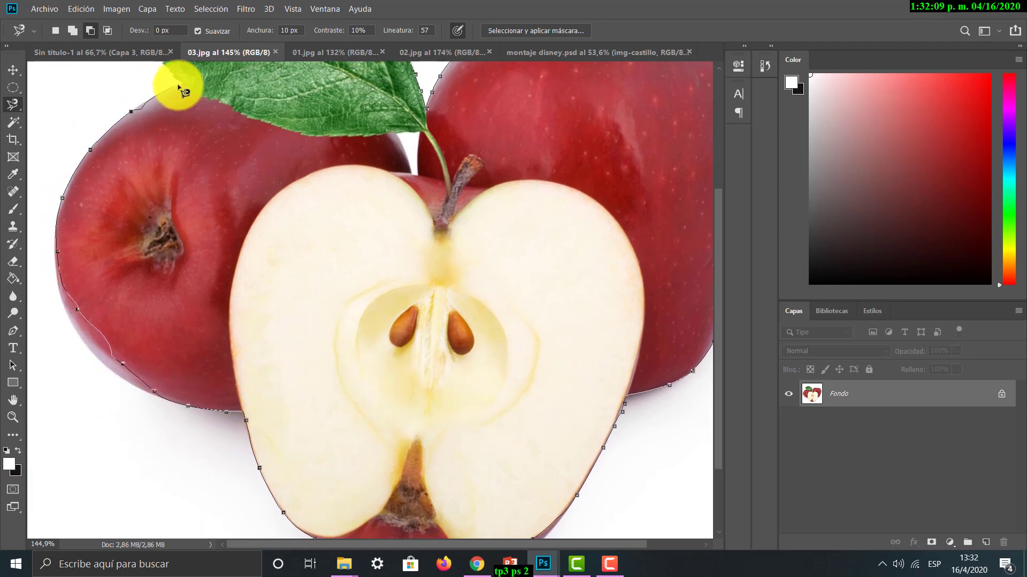
key(space)
drag(183, 84, 183, 278)
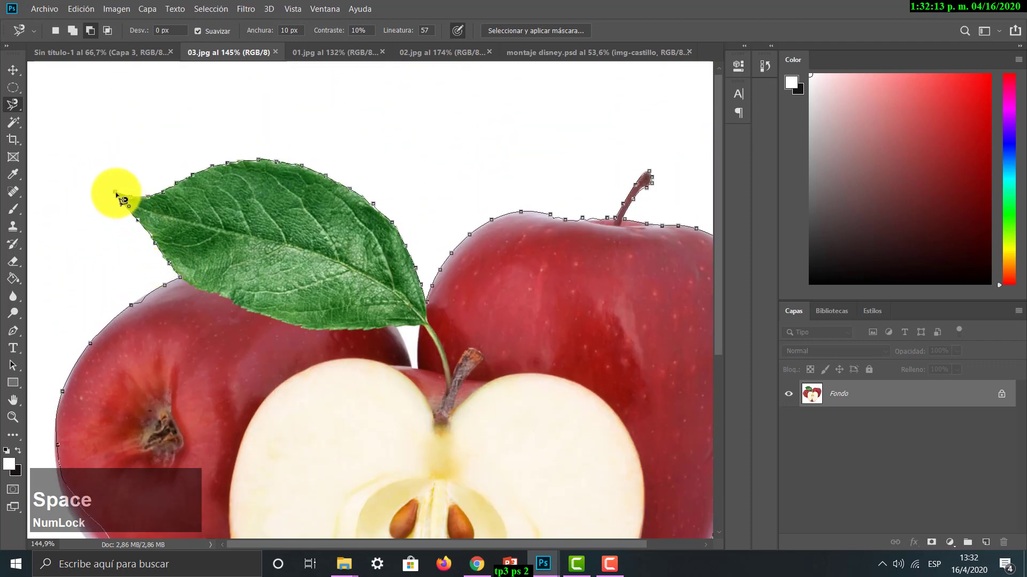
click(116, 194)
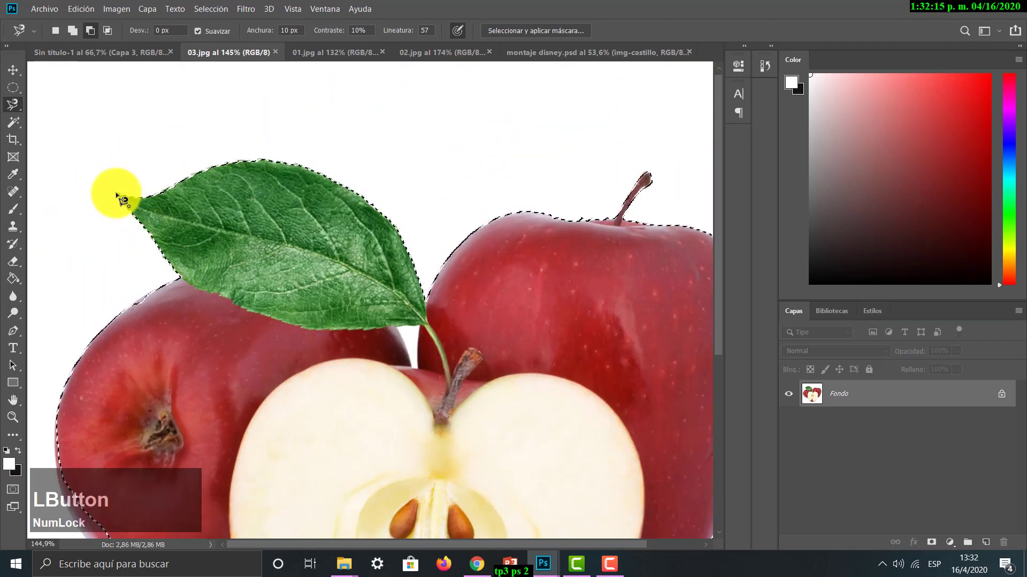
scroll(474, 360, down, 3)
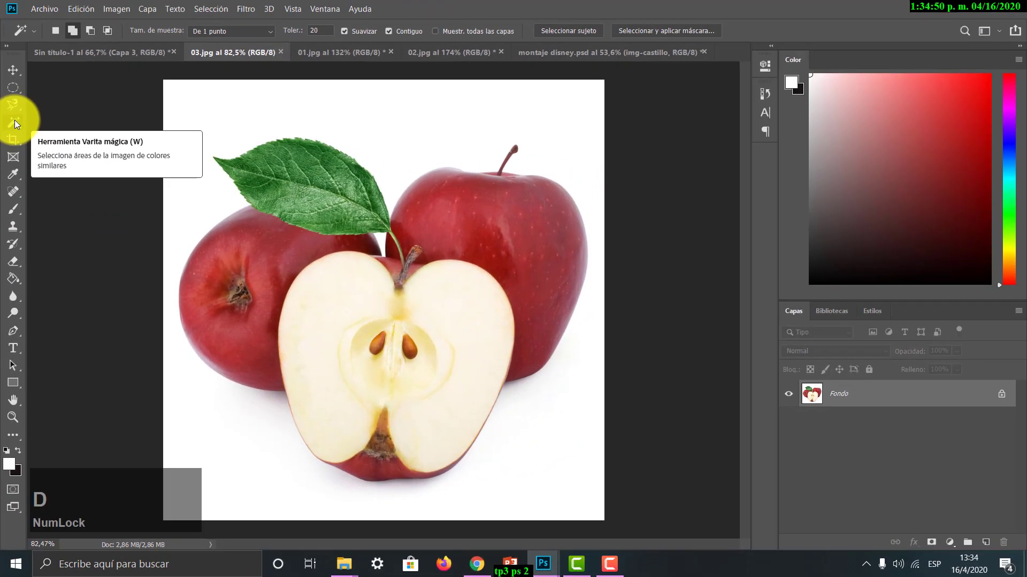
- Activate the Quick Selection tool and unlock the Fondo background layer of 03.jpg
click(14, 122)
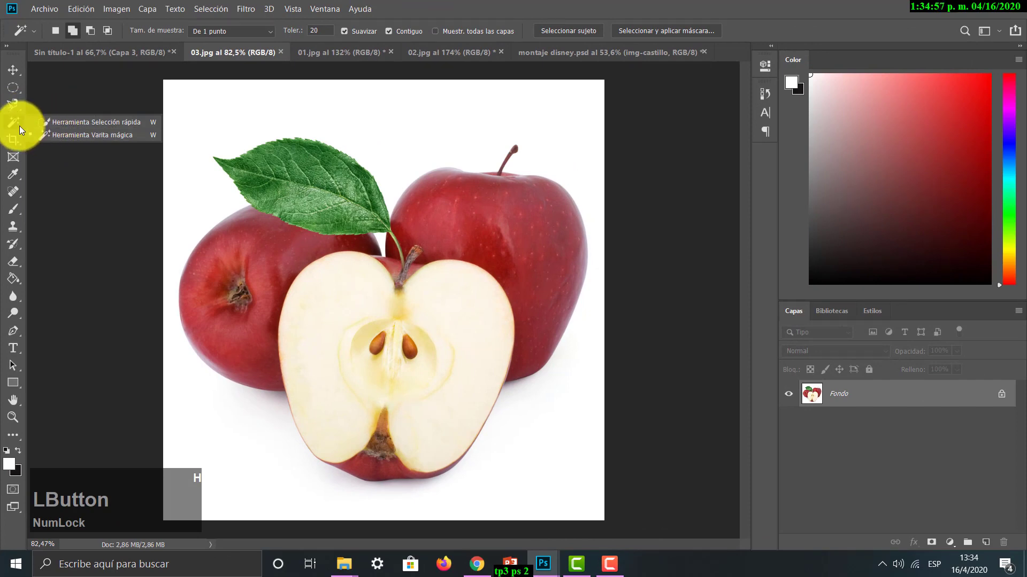
click(124, 127)
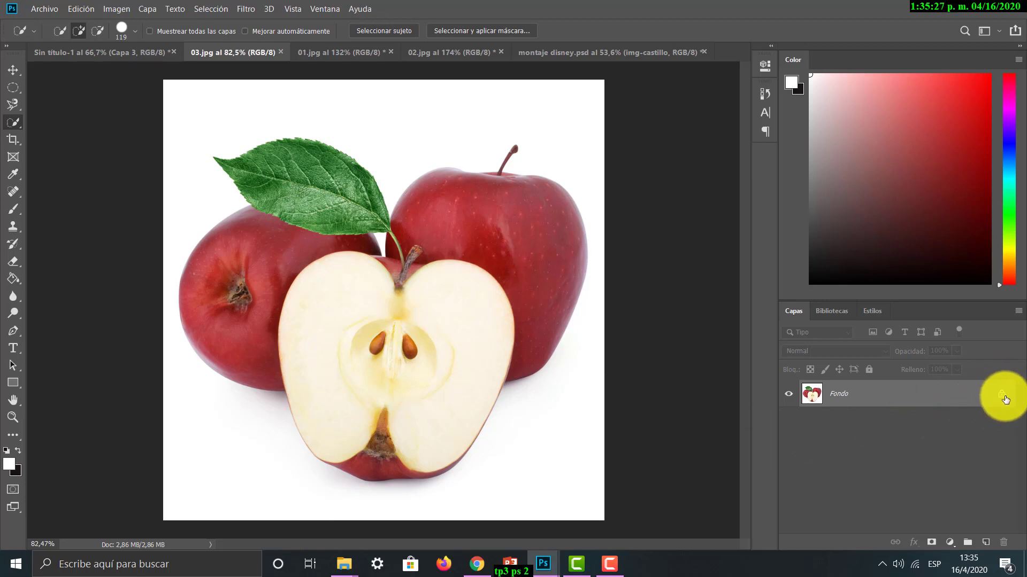
mouse_move(1005, 400)
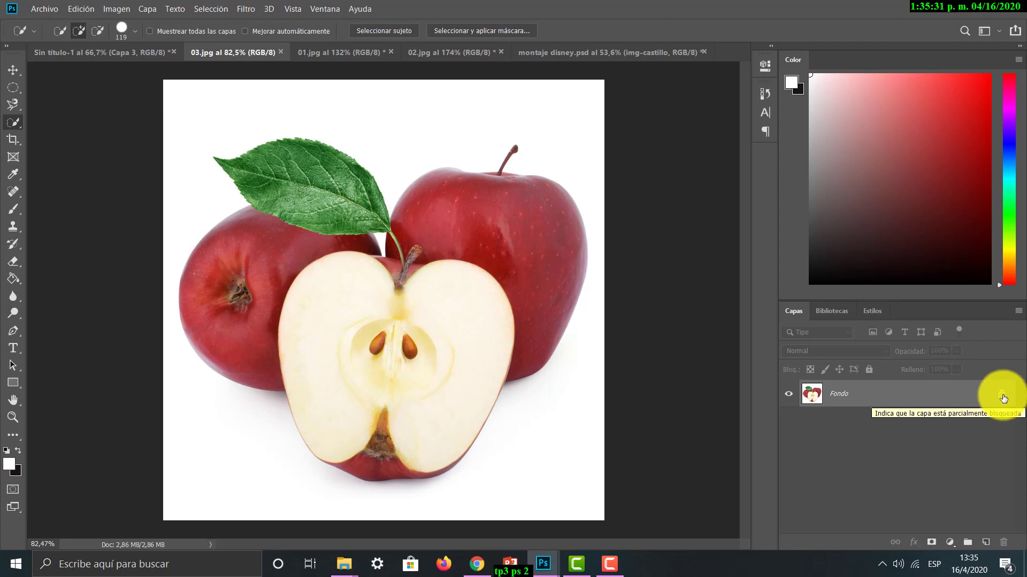
click(1003, 398)
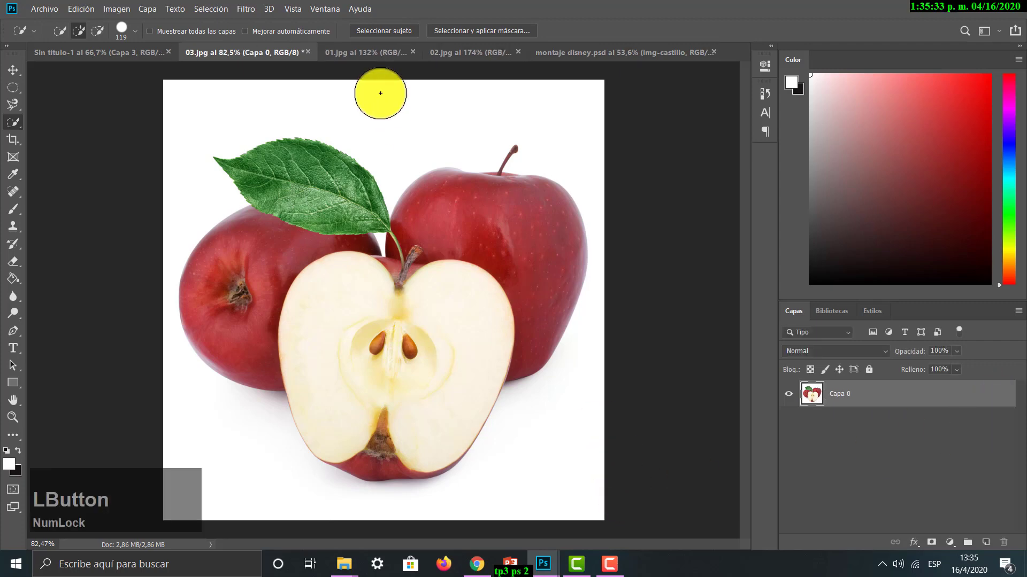
- Set the Quick Selection tool's brush size to 65 px
click(14, 121)
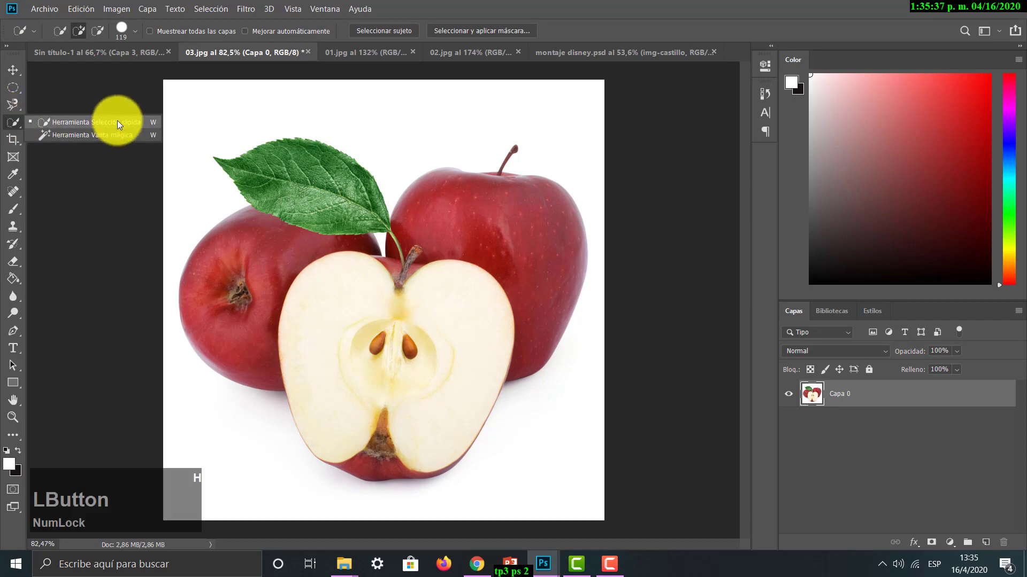
click(117, 122)
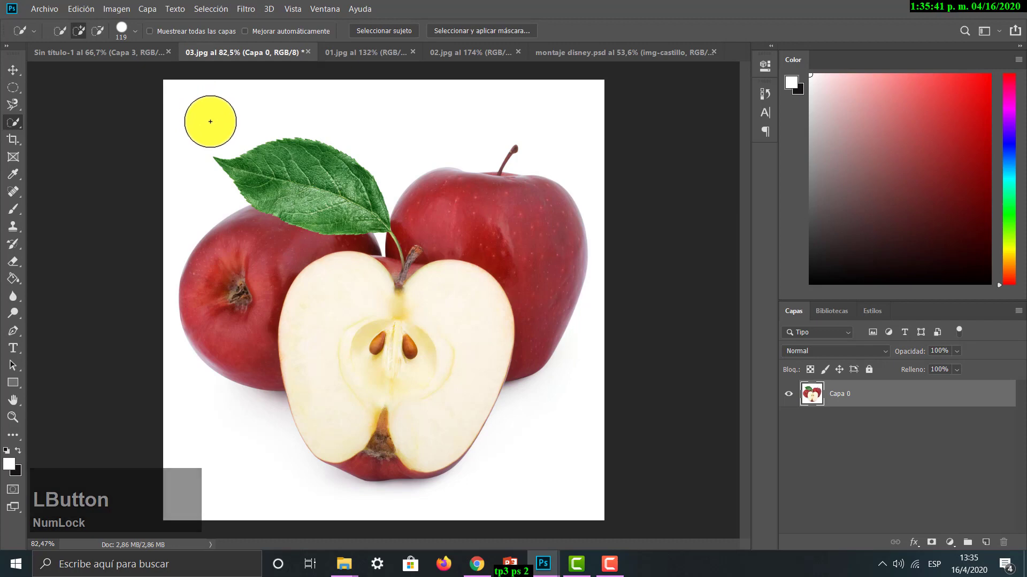
click(136, 31)
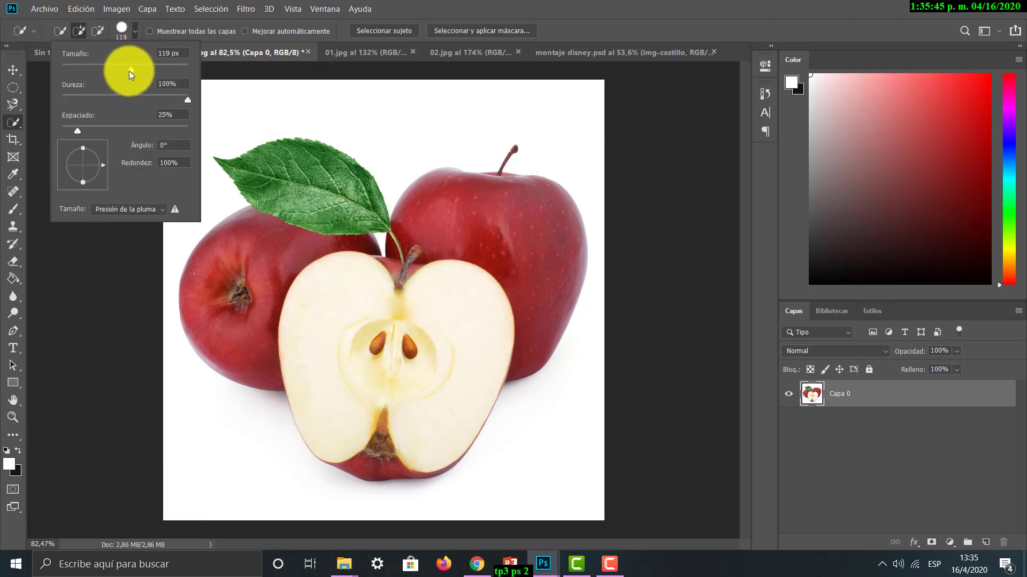
drag(130, 70, 107, 66)
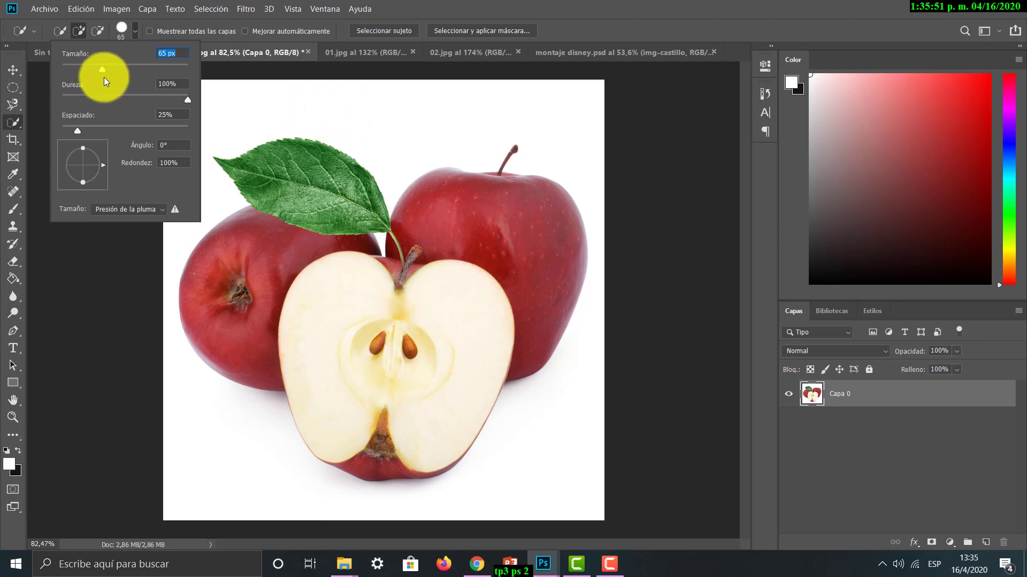
- Set the Quick Selection brush size to 80 px and select the white background above the apples and along the rear apple's outer edge
drag(102, 70, 77, 69)
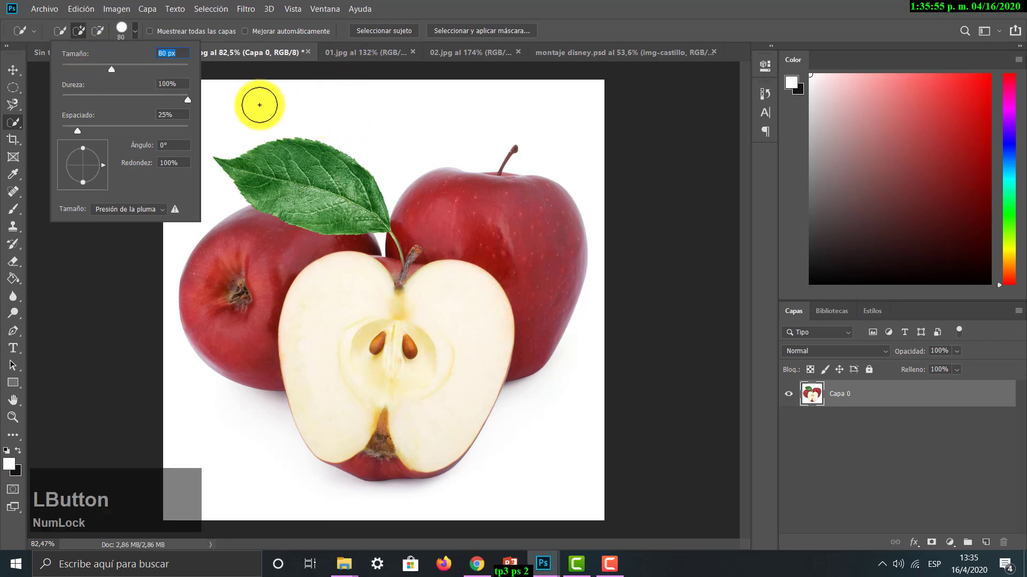
click(435, 117)
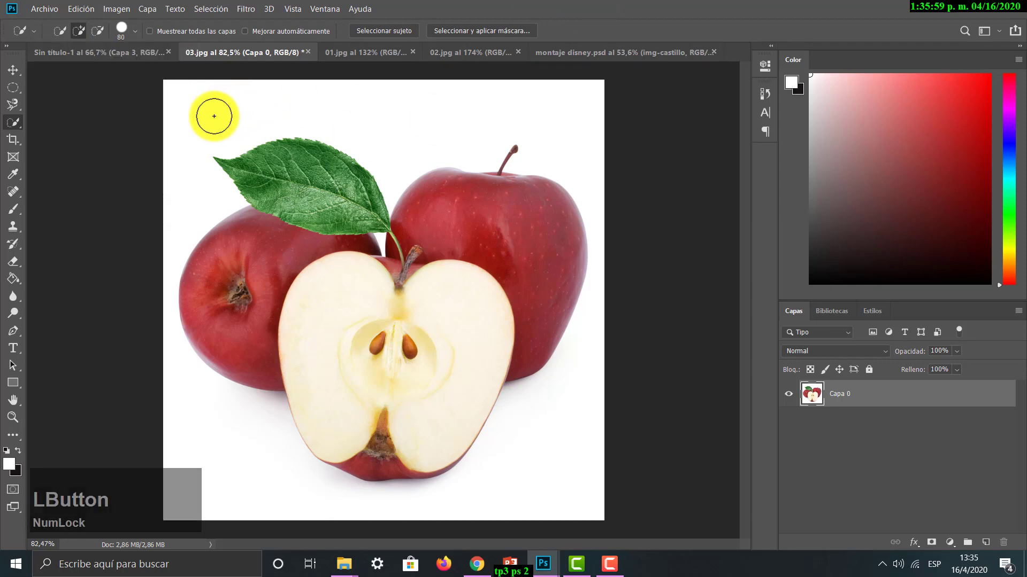
drag(214, 116, 217, 138)
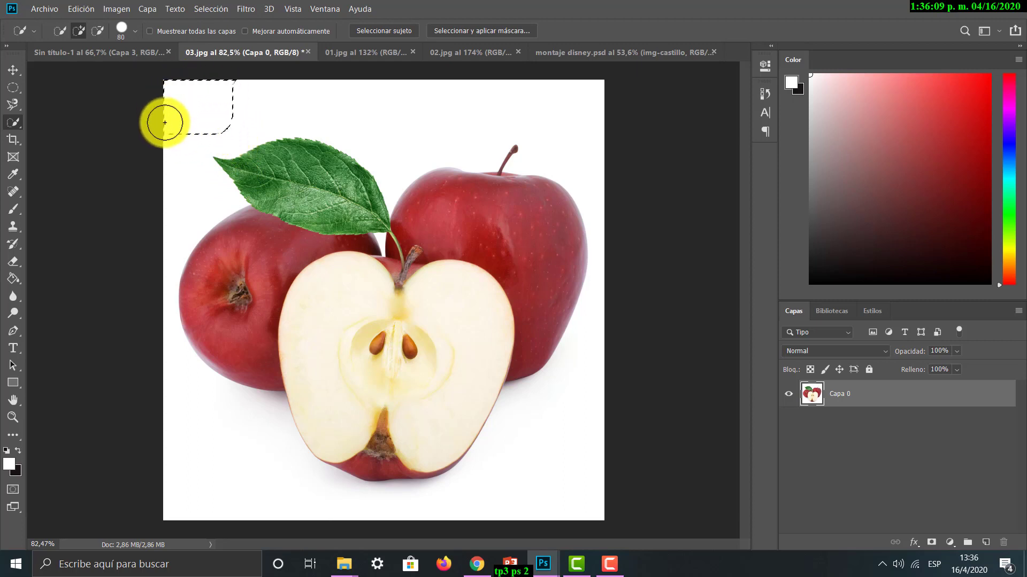
click(253, 105)
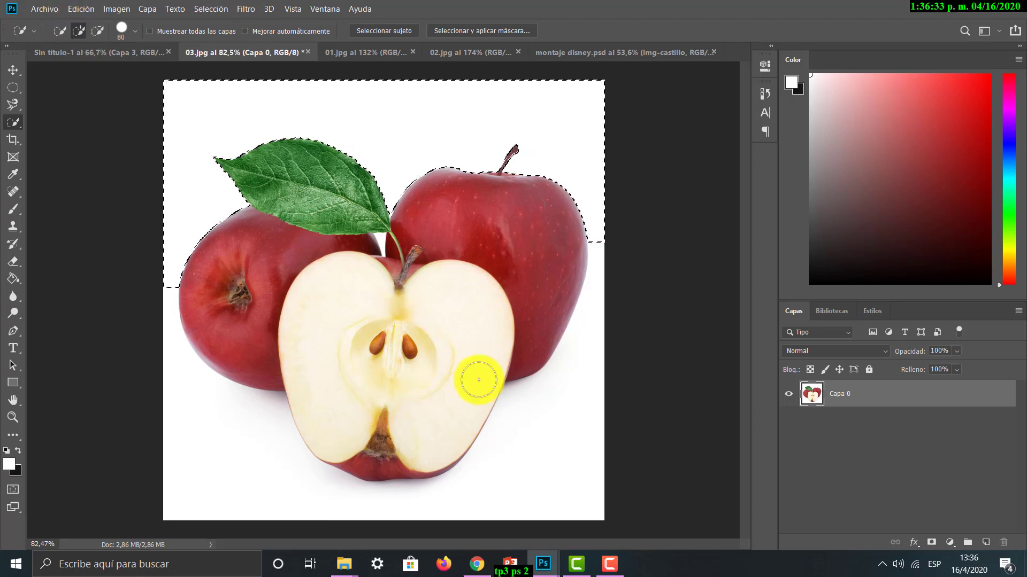
mouse_move(590, 319)
mouse_down()
mouse_move(582, 358)
mouse_move(592, 208)
mouse_move(574, 161)
mouse_move(548, 149)
mouse_move(561, 123)
mouse_up()
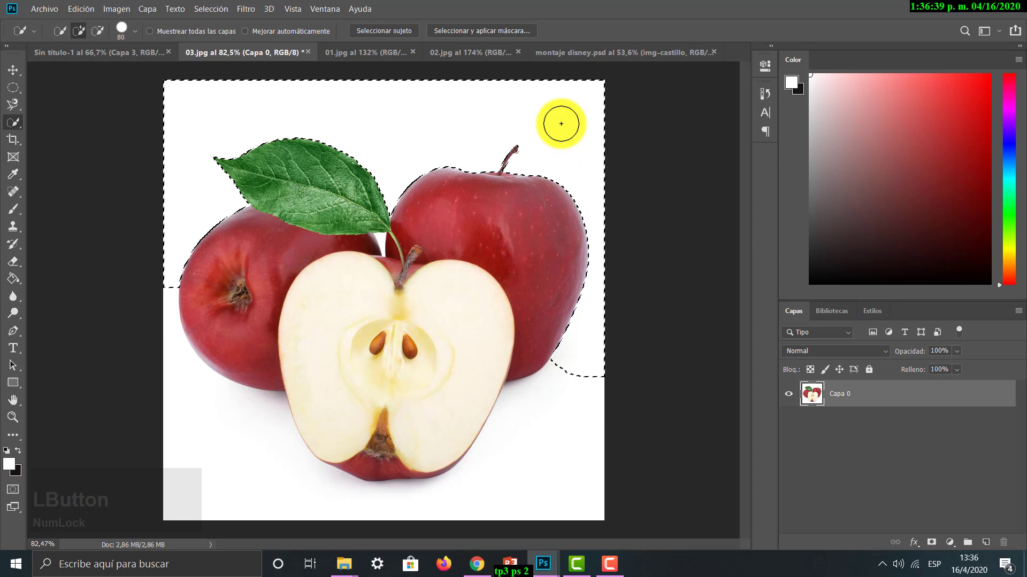
- Subtract the white background beside the rear apple and beside the leaf and whole front apple from the selection
click(96, 31)
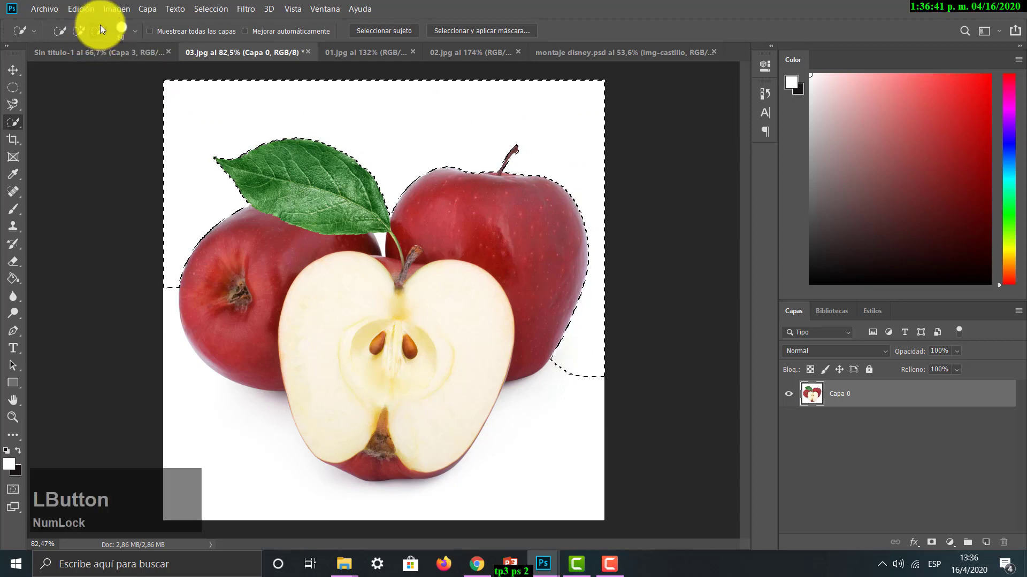
mouse_move(573, 147)
mouse_down()
mouse_move(604, 246)
mouse_move(565, 412)
mouse_move(583, 395)
mouse_move(597, 340)
mouse_move(600, 360)
mouse_move(563, 372)
mouse_move(571, 338)
mouse_up()
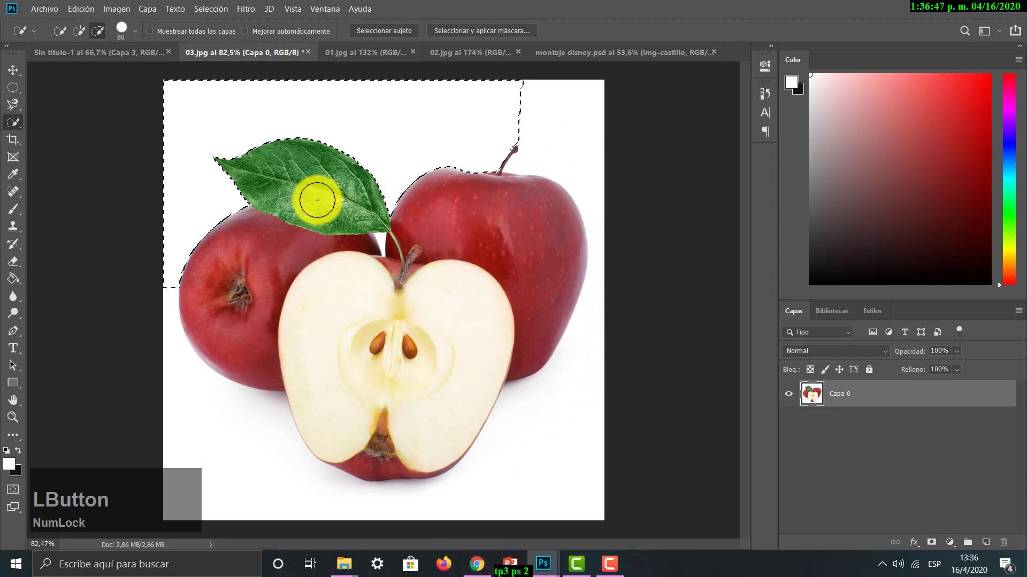
mouse_move(164, 234)
mouse_down()
mouse_move(194, 206)
mouse_move(191, 153)
mouse_up()
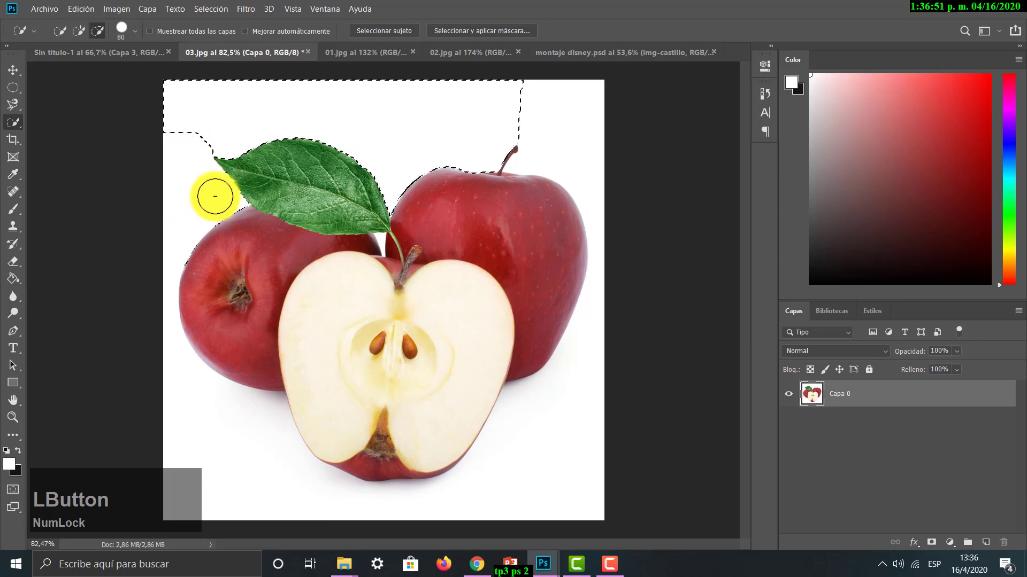
- Make a new quick selection of the lower-right white background, extend it up past the rear apple's edge, and deselect it
click(81, 30)
click(60, 30)
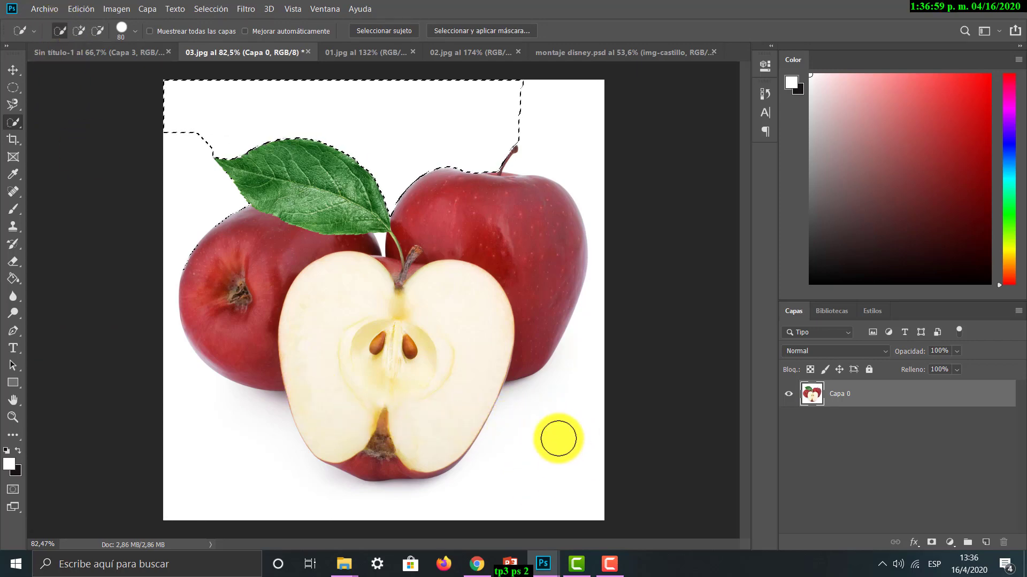
drag(577, 401, 545, 490)
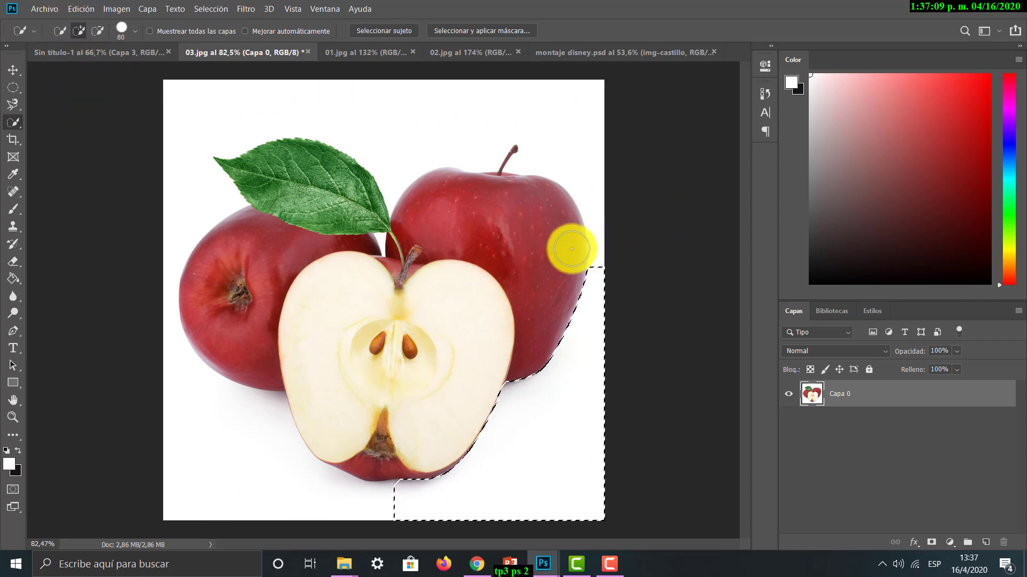
mouse_move(588, 251)
mouse_down()
mouse_move(596, 256)
mouse_move(582, 169)
mouse_up()
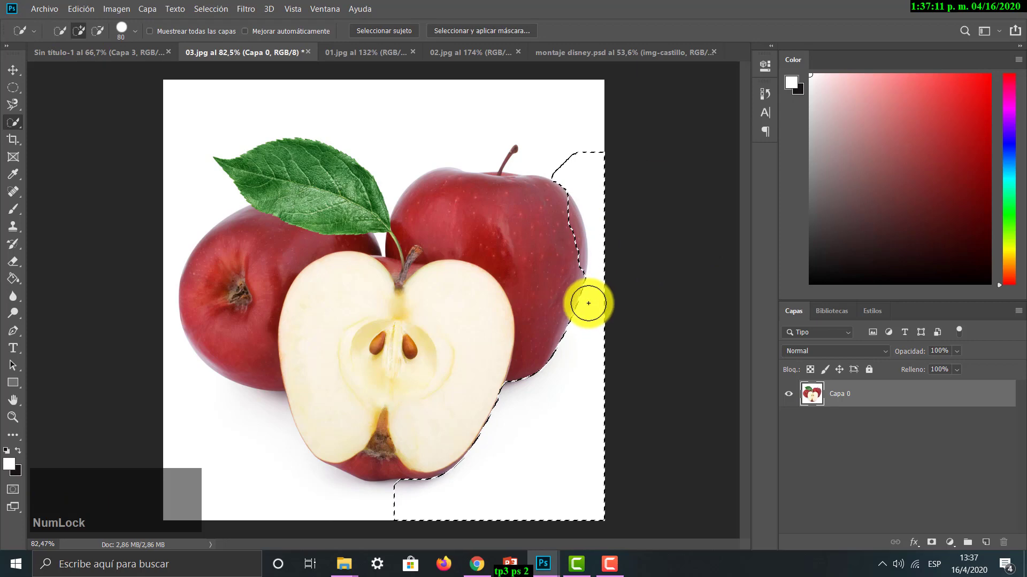
key(ctrl+shift+s)
click(941, 515)
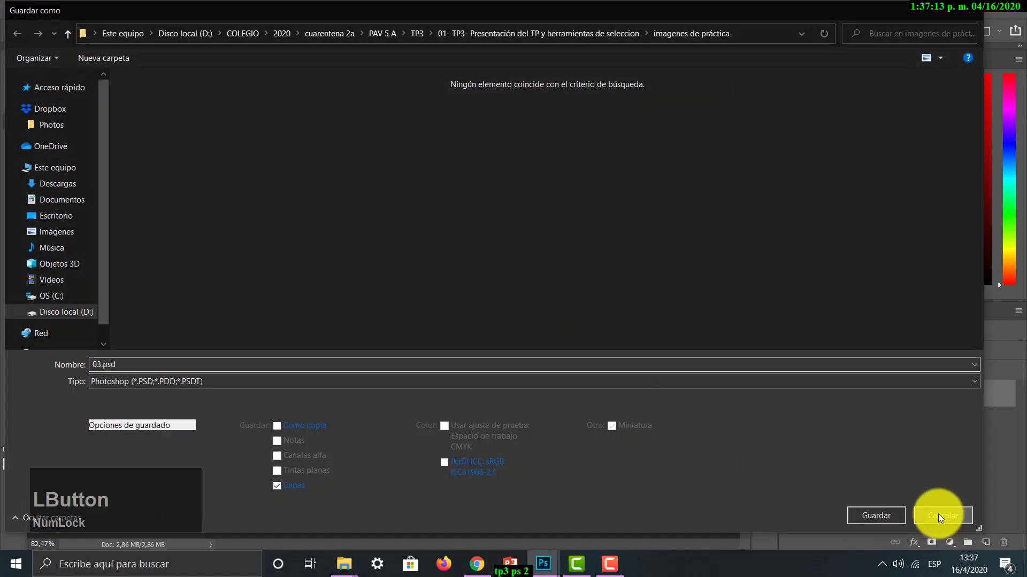
key(ctrl+d)
- Quick-select the entire white background around the apples and leaf, delete it, and clear the selection
drag(219, 92, 224, 114)
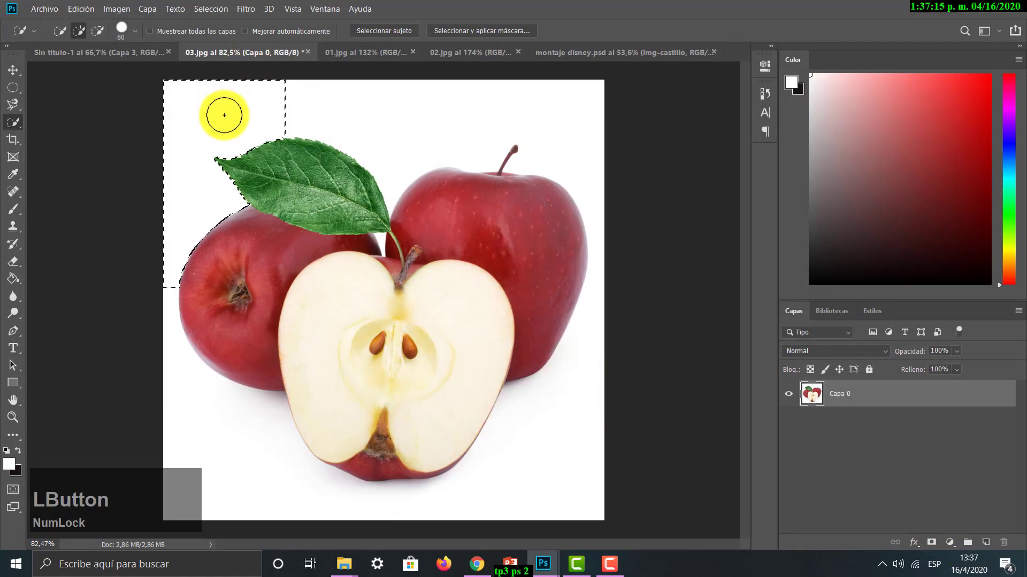
drag(291, 109, 319, 109)
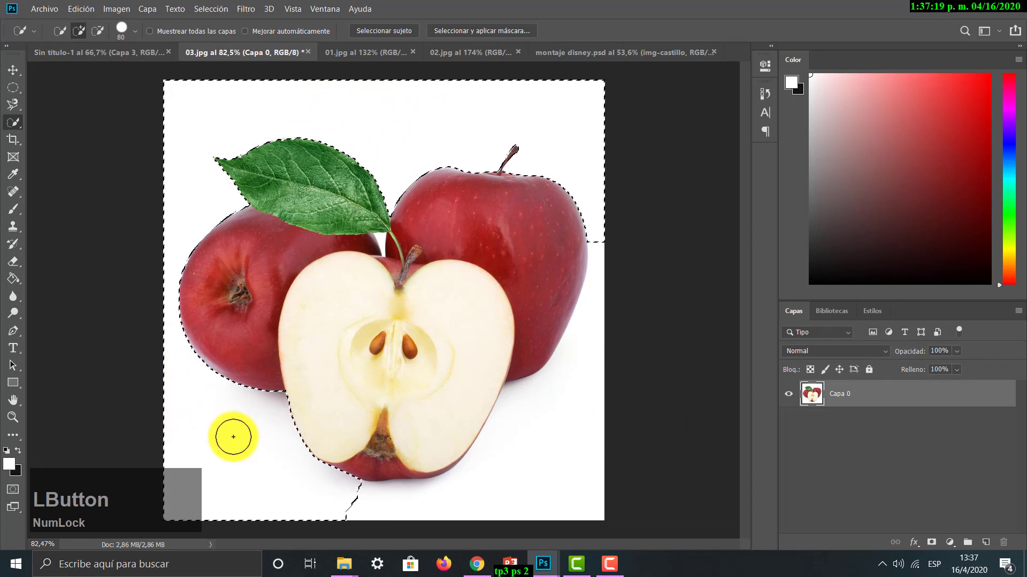
mouse_move(504, 493)
mouse_down()
mouse_move(571, 434)
mouse_move(594, 463)
mouse_move(413, 415)
mouse_move(447, 406)
mouse_up()
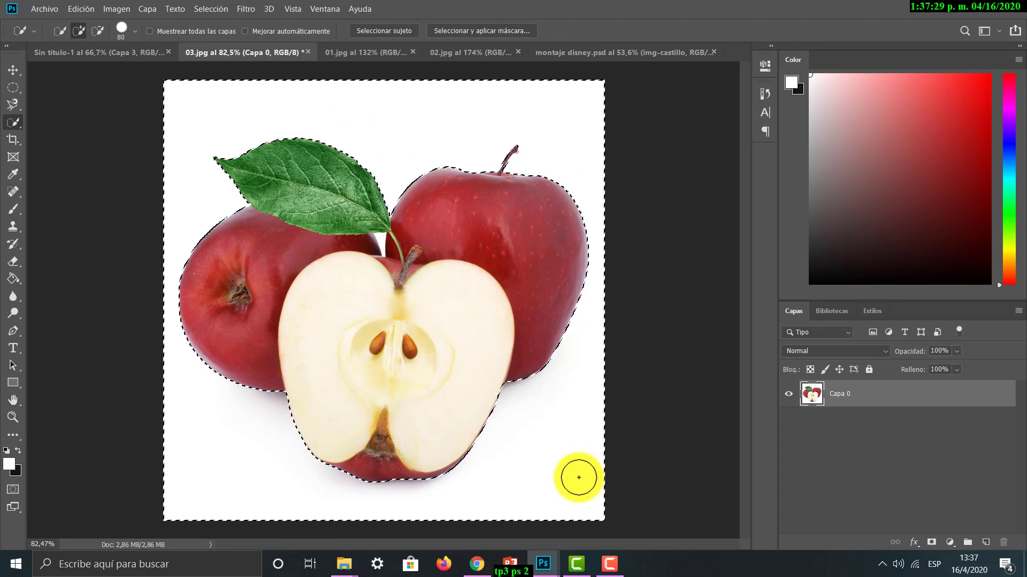
key(Delete)
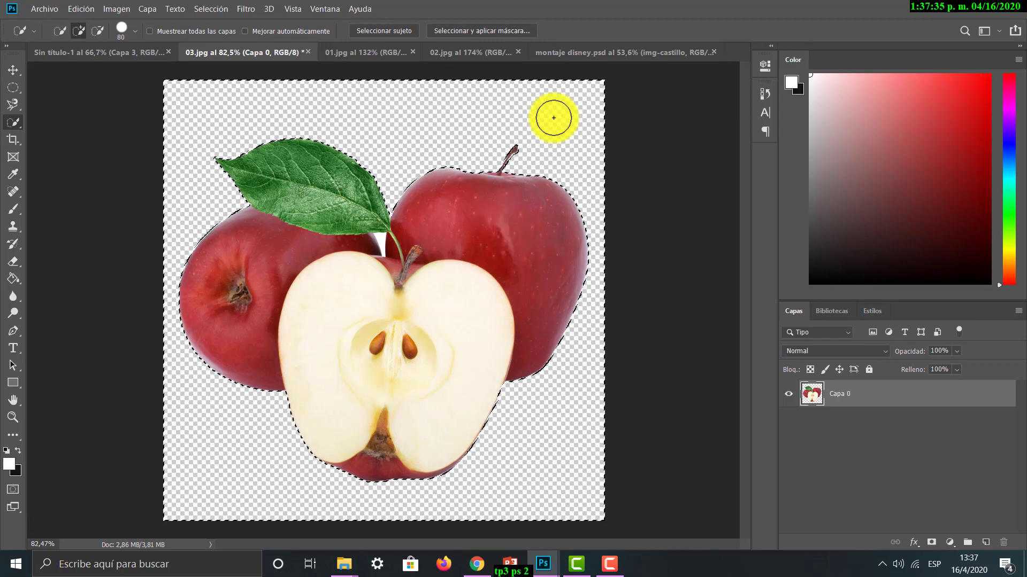
key(ctrl+d)
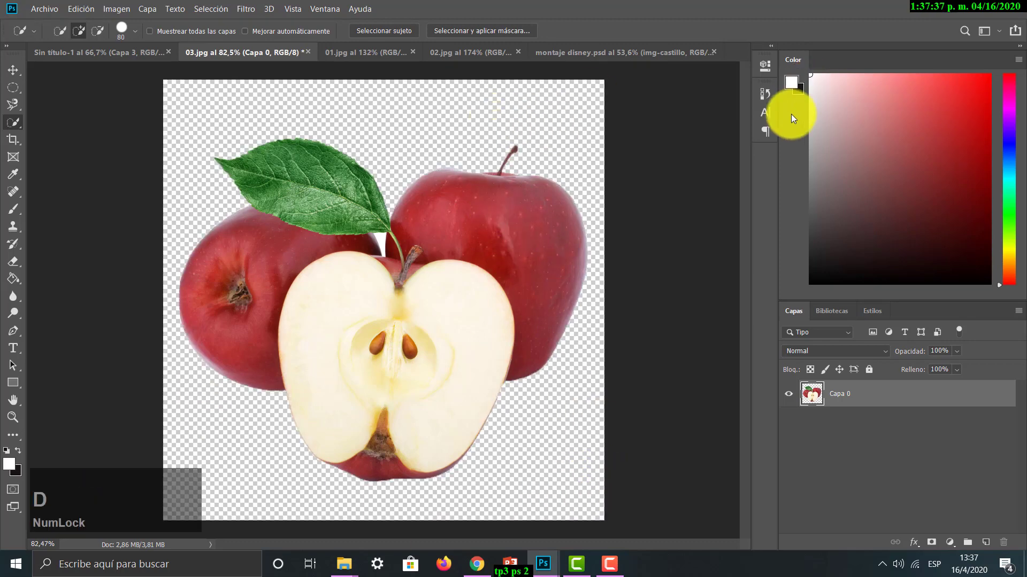
- Revert the document's history to the last Selección rápida state before the deletion and clear the selection
click(765, 94)
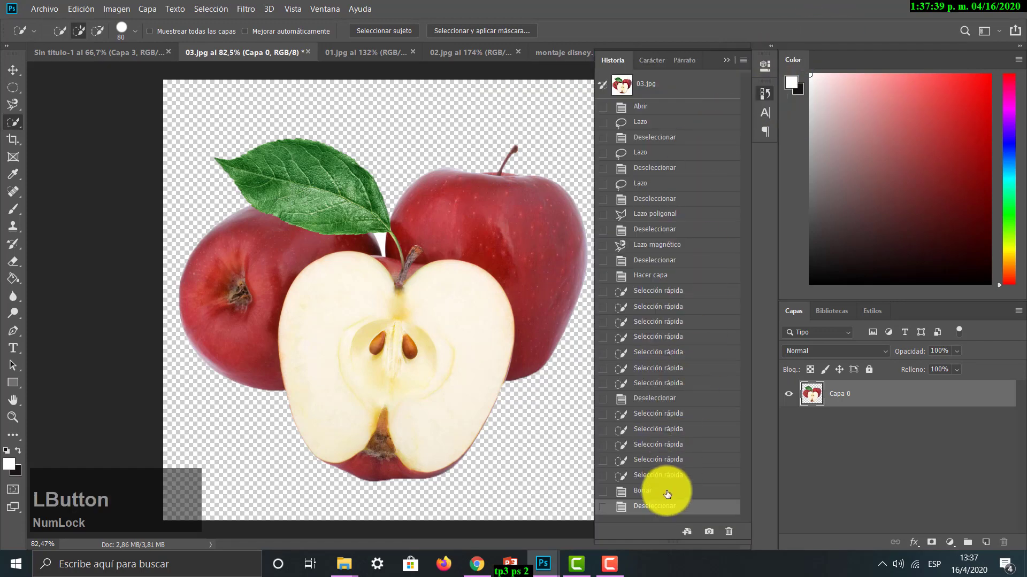
click(667, 474)
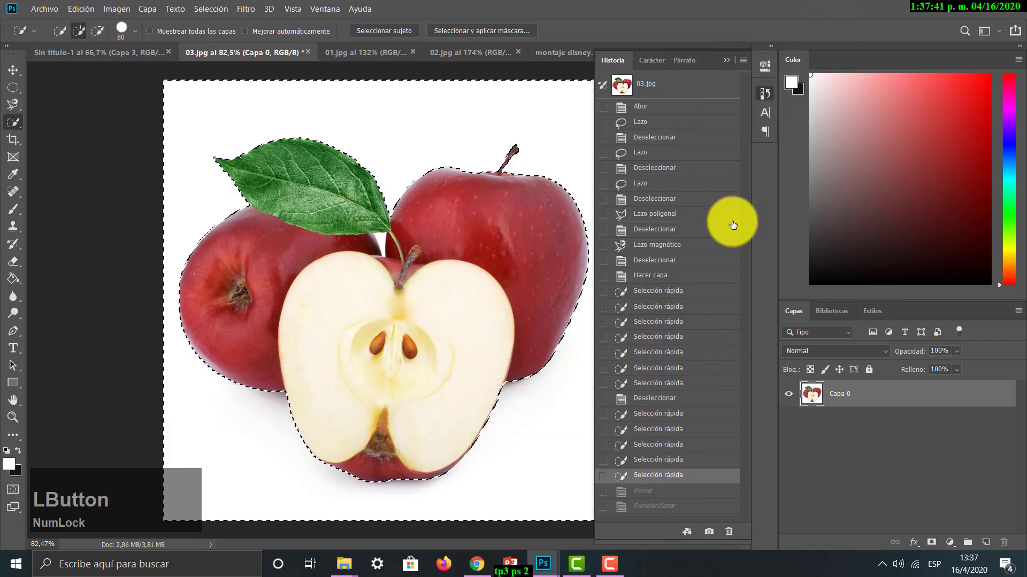
key(ctrl+d)
click(725, 61)
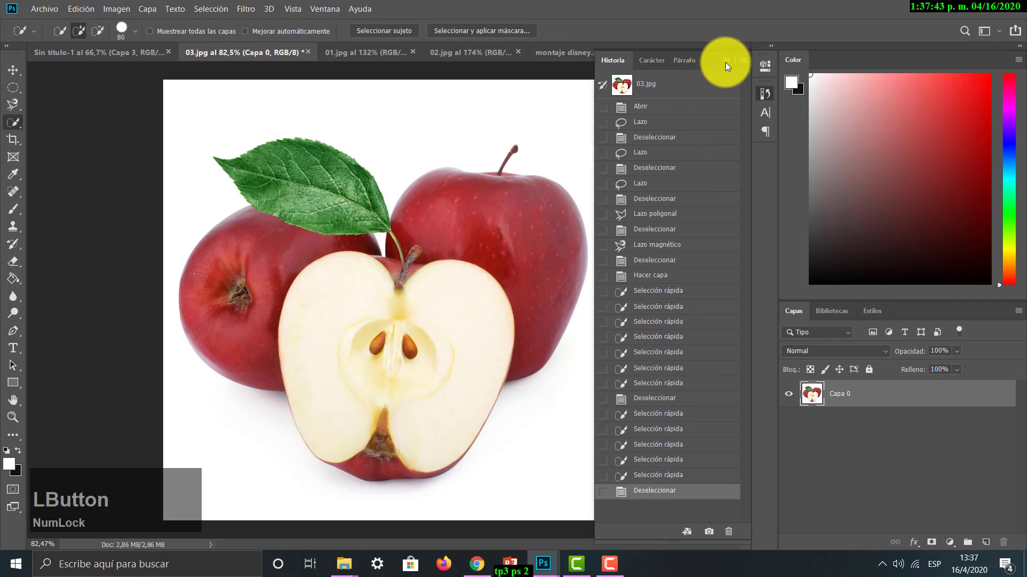
- Activate the Magic Wand tool and open its tolerance value for editing
click(17, 119)
click(104, 133)
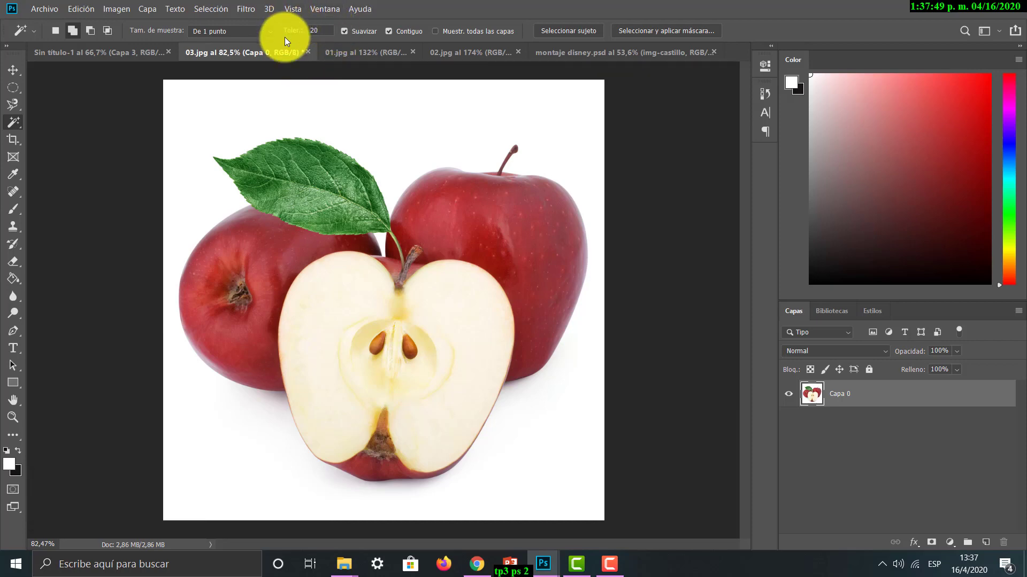
click(320, 31)
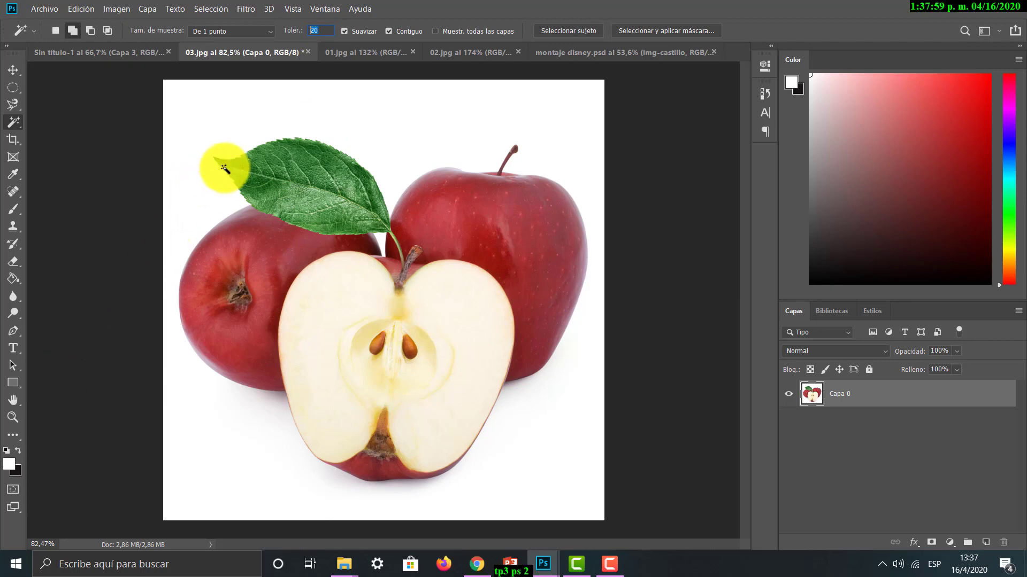
click(325, 27)
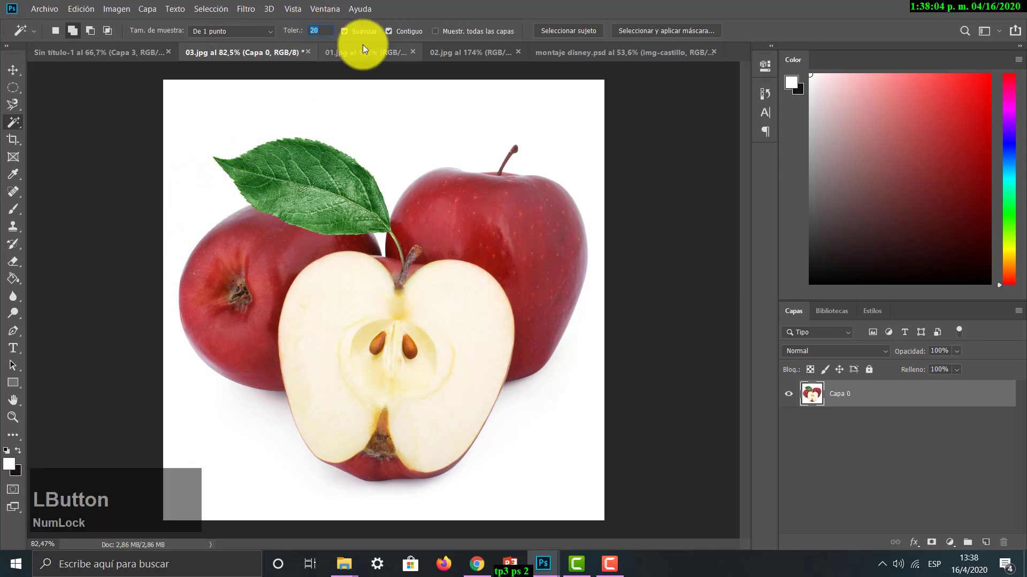
- Set the Magic Wand tolerance to 200 and select the white background of the apple image
text(200)
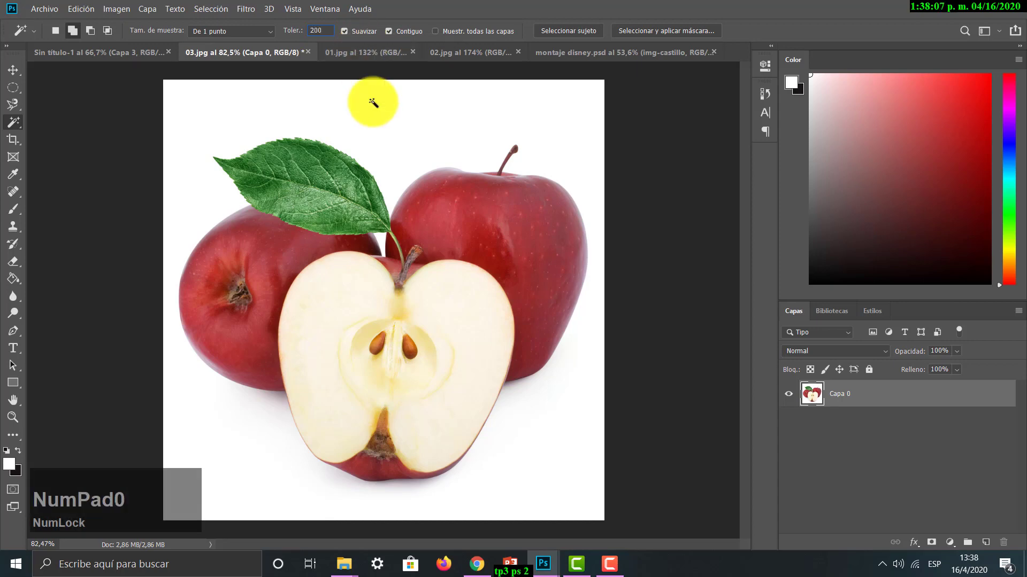
click(13, 417)
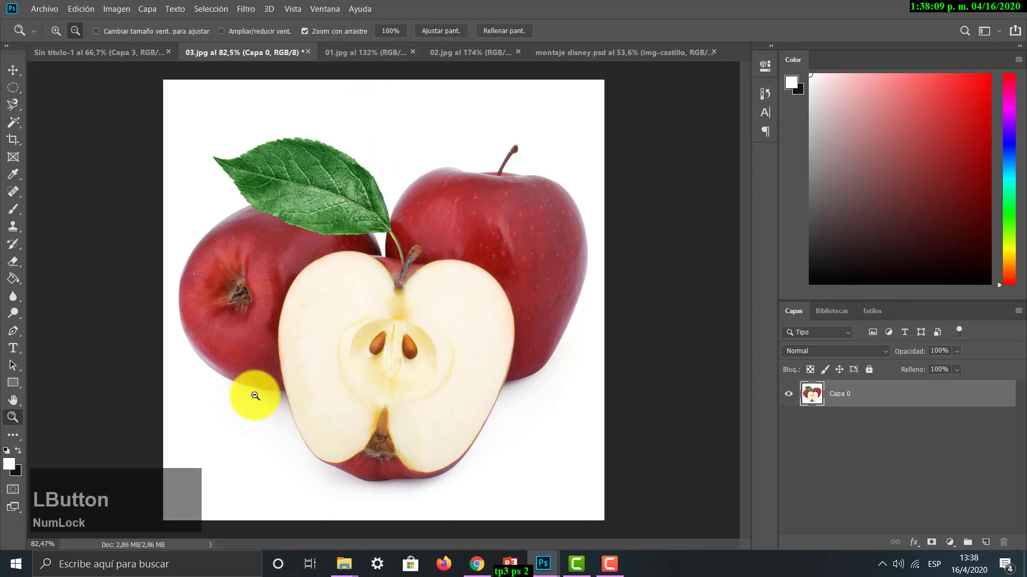
drag(256, 395, 415, 300)
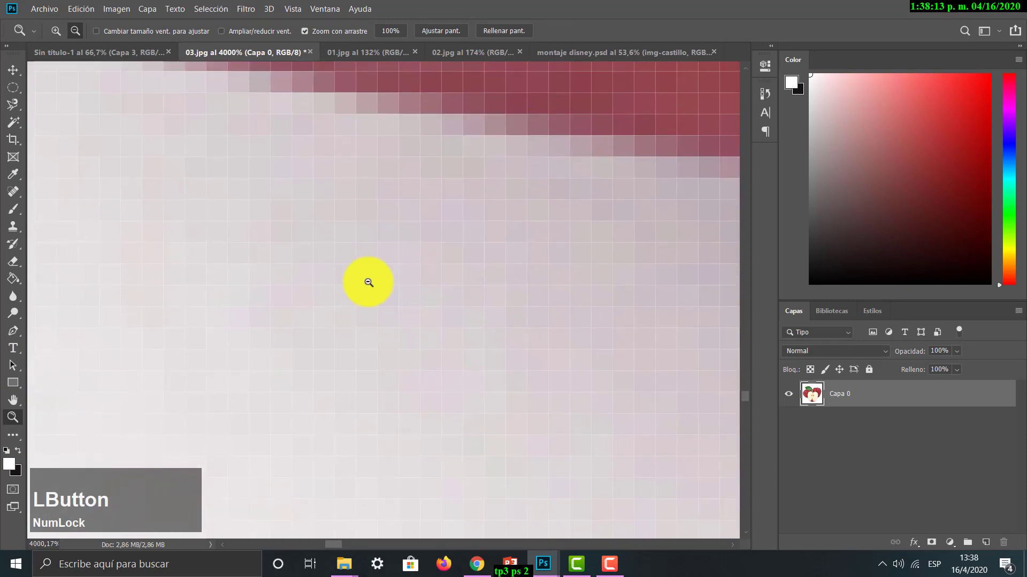
click(17, 122)
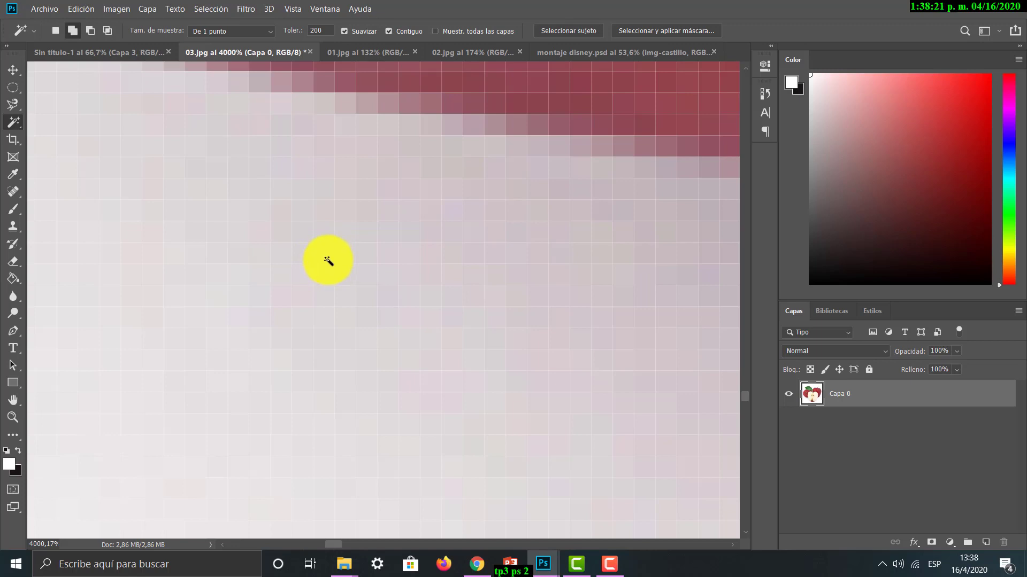
click(315, 31)
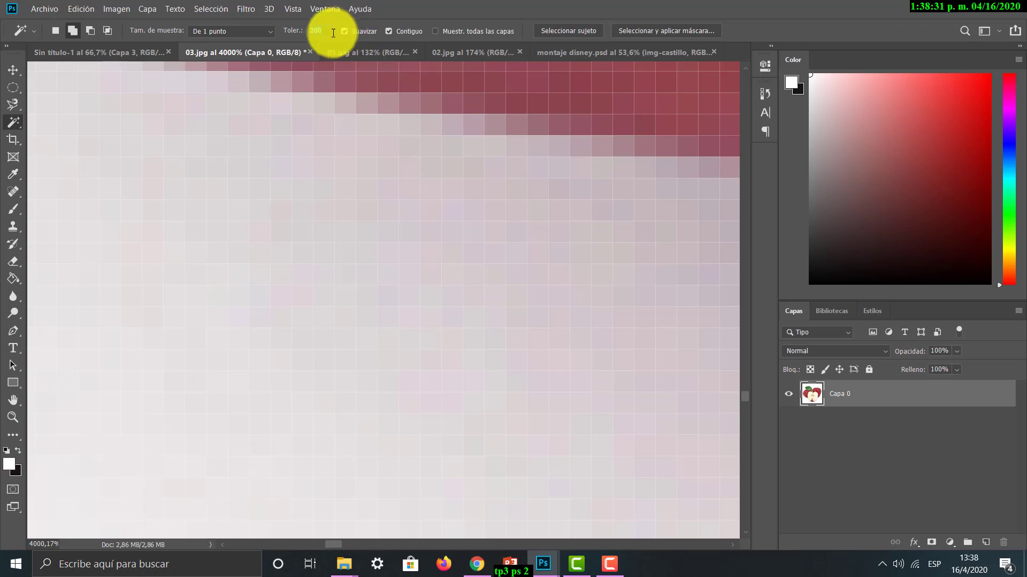
drag(329, 31, 293, 28)
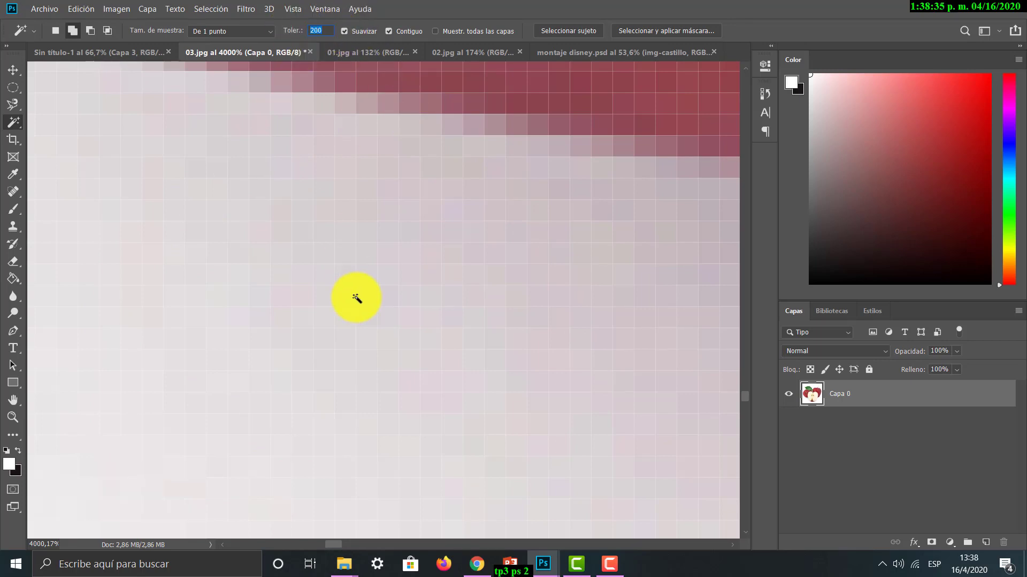
click(13, 417)
drag(231, 374, 179, 206)
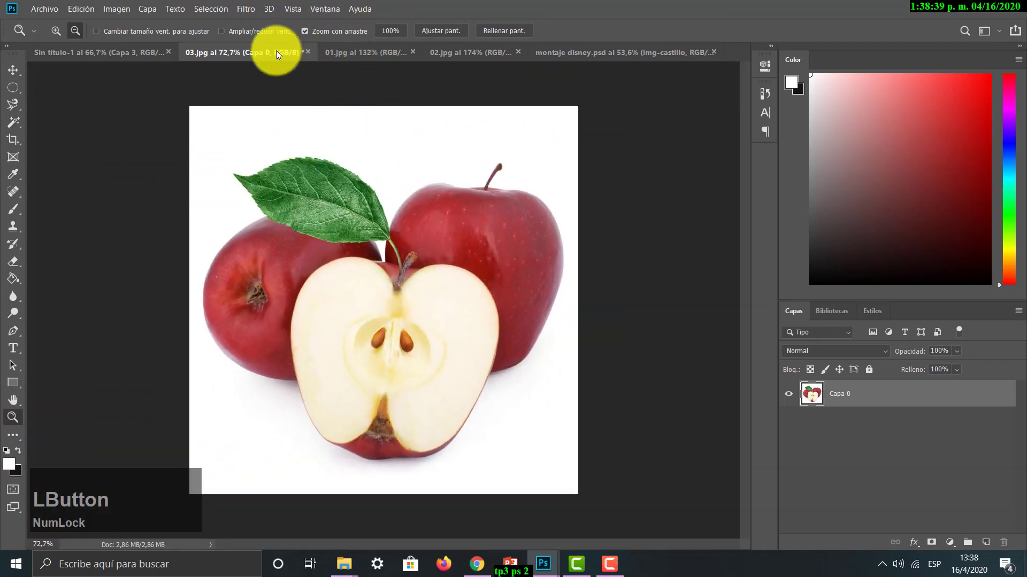
click(13, 122)
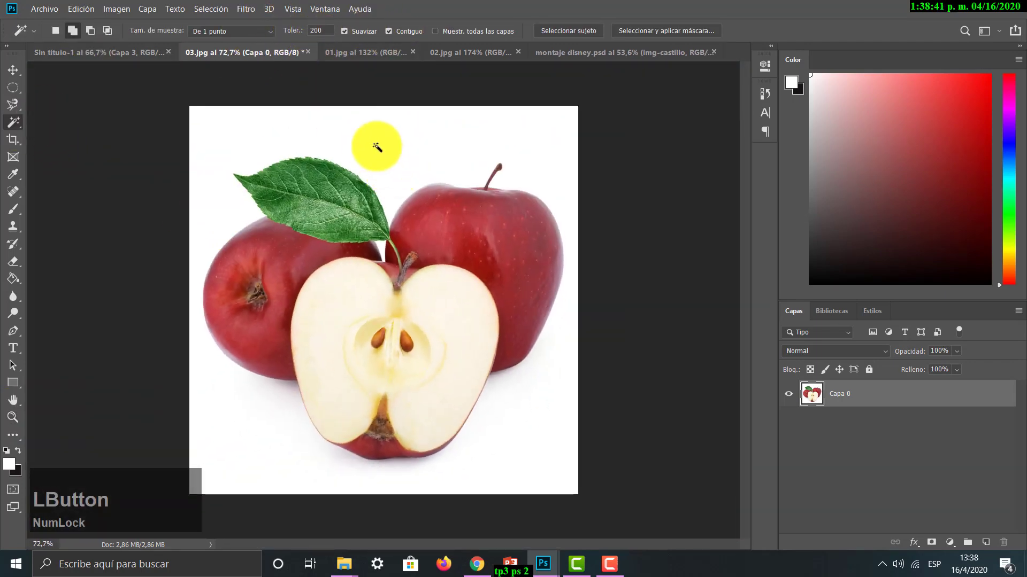
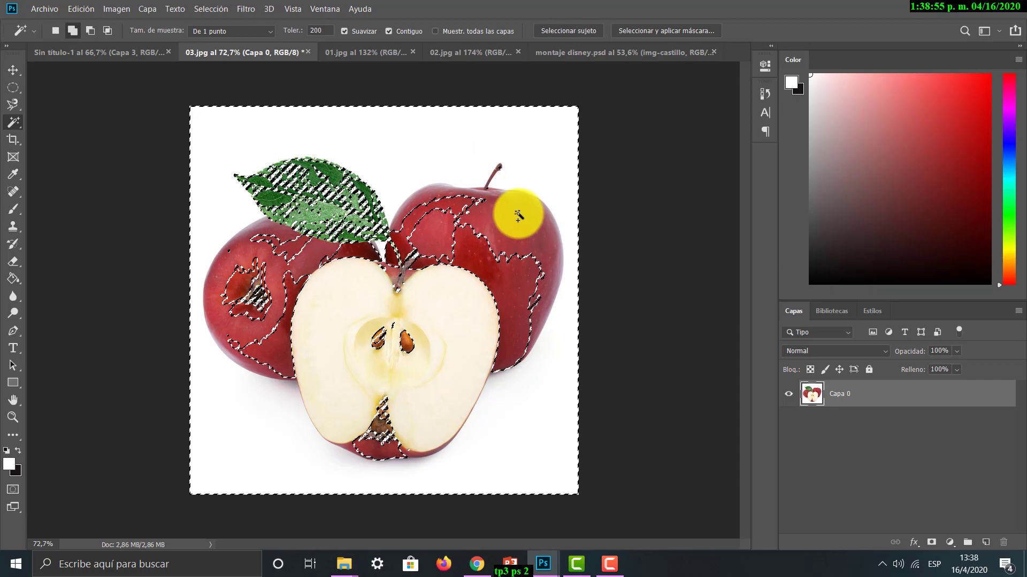
- Clear the selection, set the Magic Wand tolerance to 50 and select the white background around the apples again
click(323, 30)
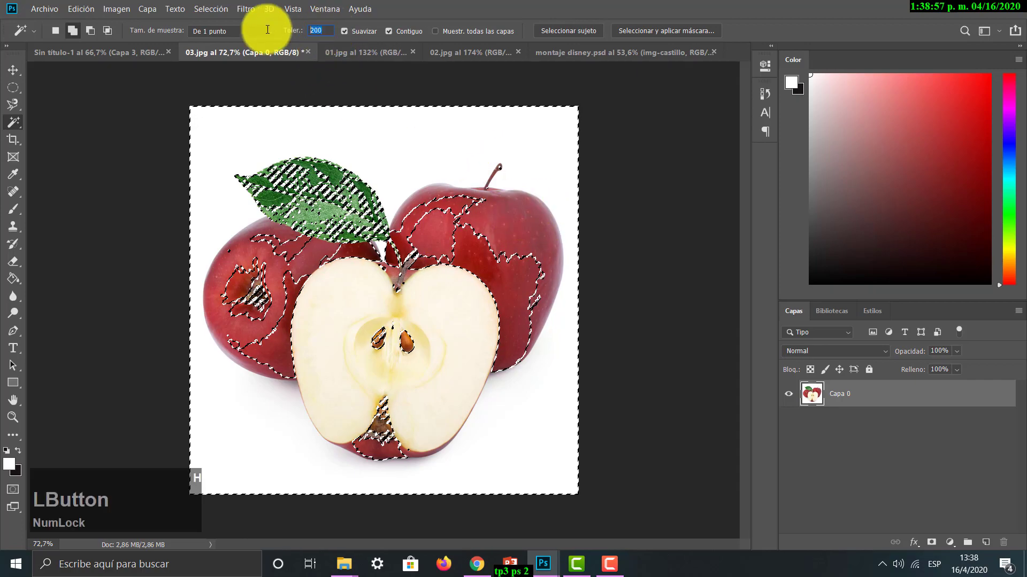
text(50)
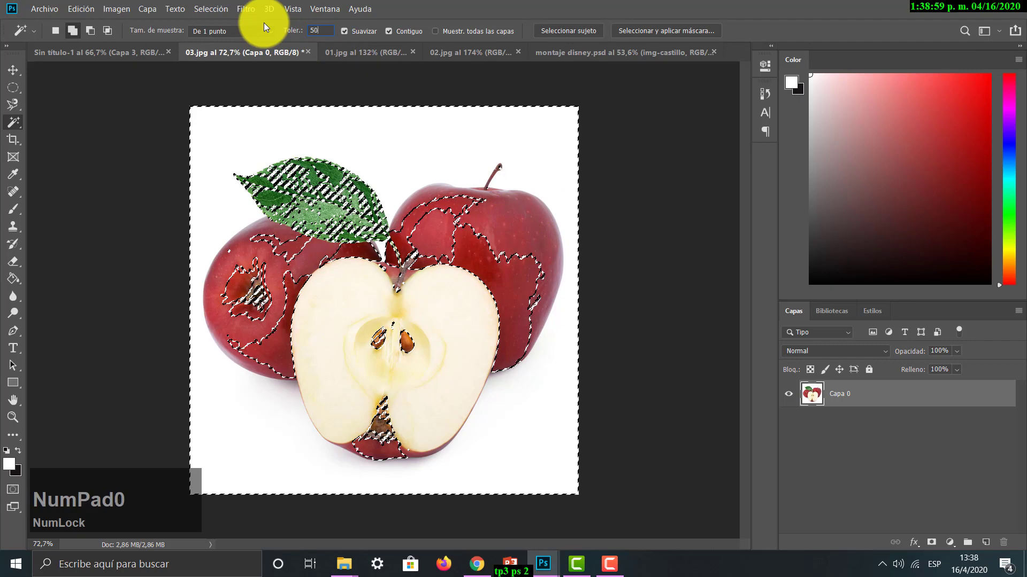
key(ctrl+d)
click(401, 155)
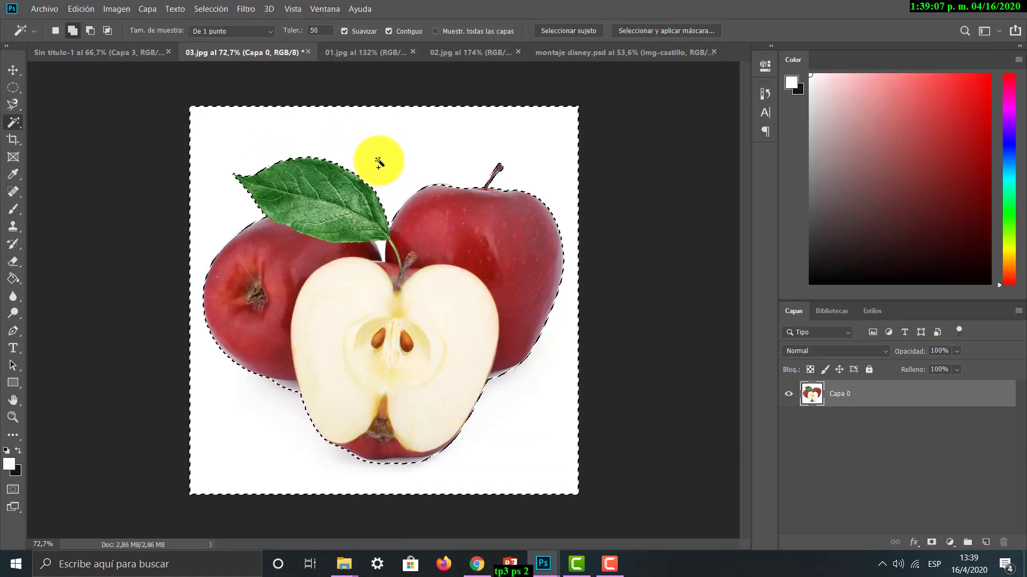
- Deselect and reselect the white background around the apples with a Magic Wand tolerance of 20
key(ctrl+d)
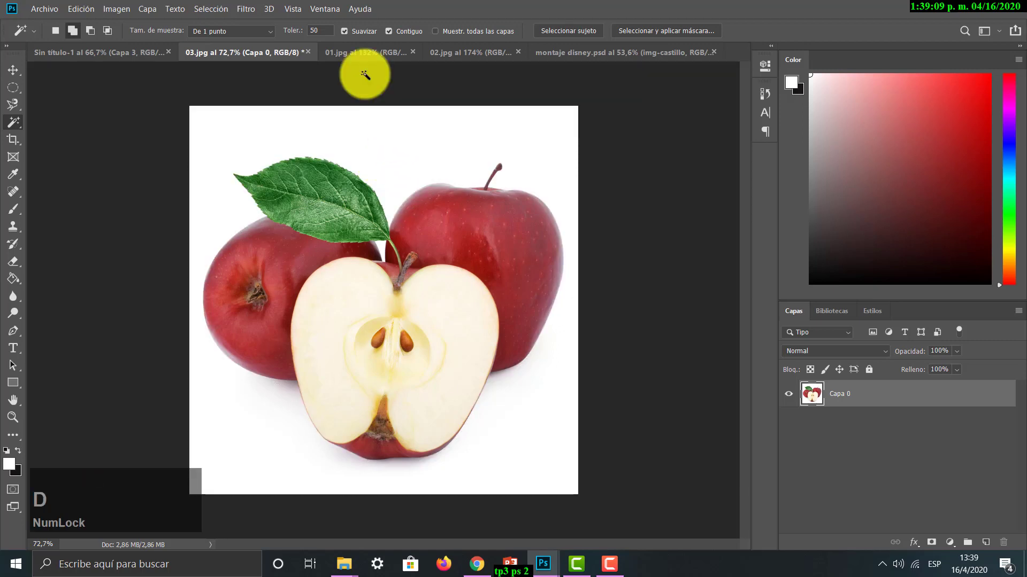
click(316, 30)
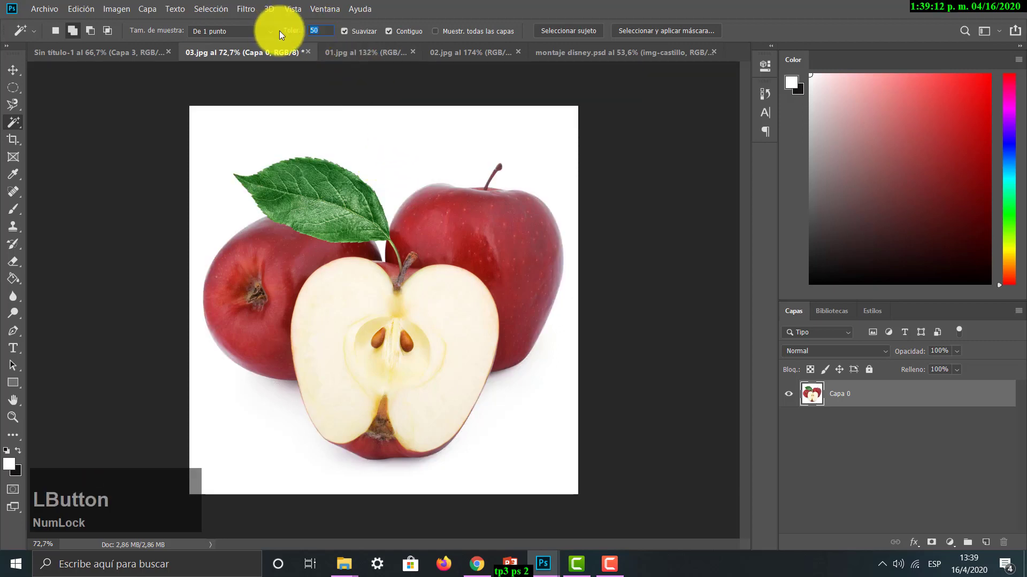
text(20)
click(390, 141)
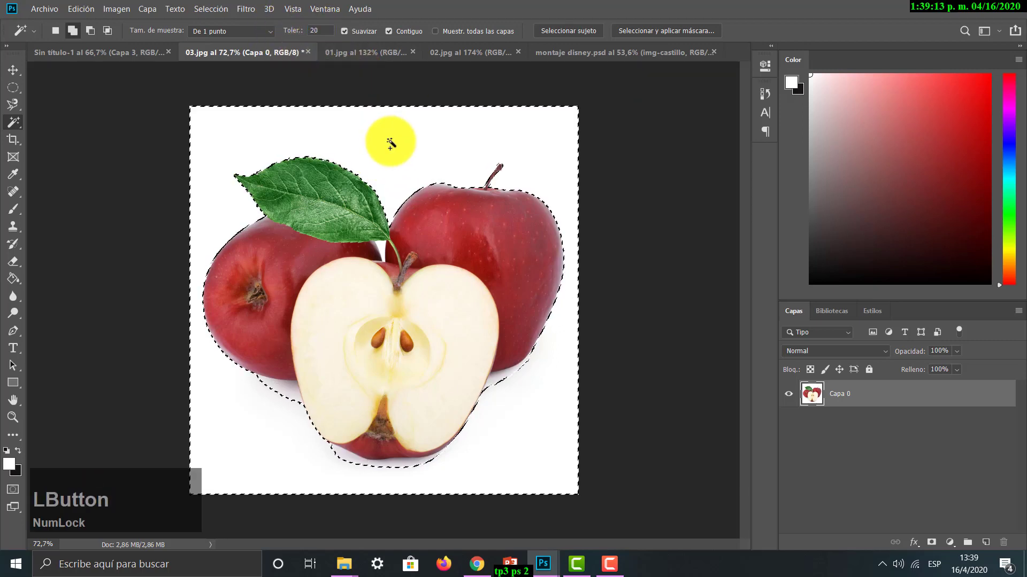
- Replace the background selection around the apples using a Magic Wand tolerance of 10
text(10)
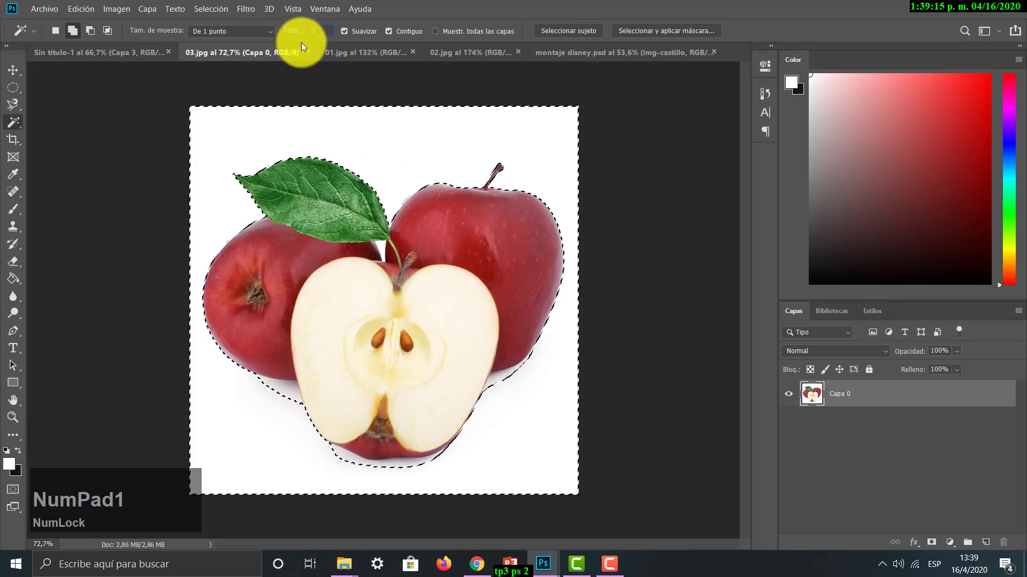
click(452, 140)
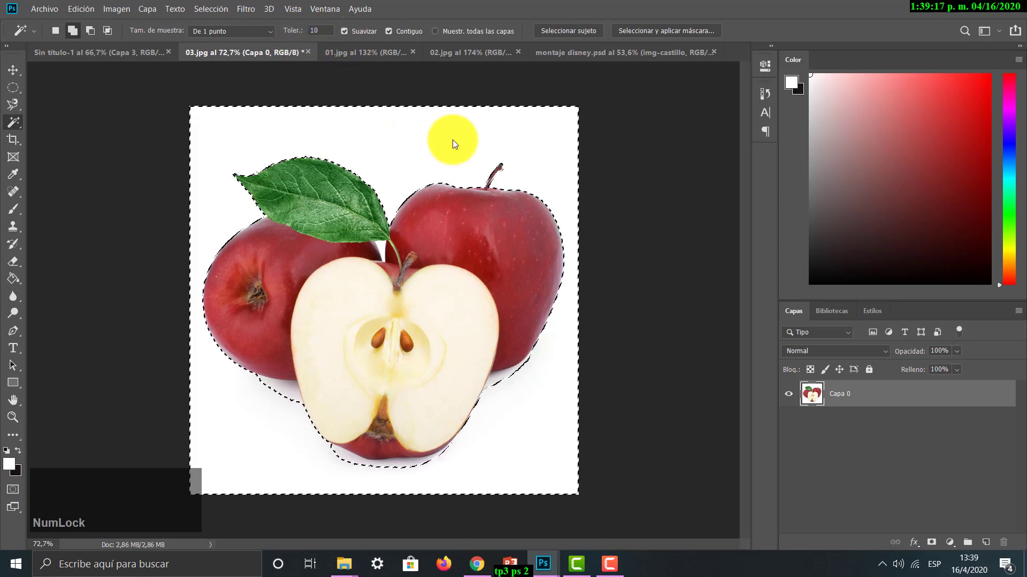
key(ctrl+d)
click(452, 139)
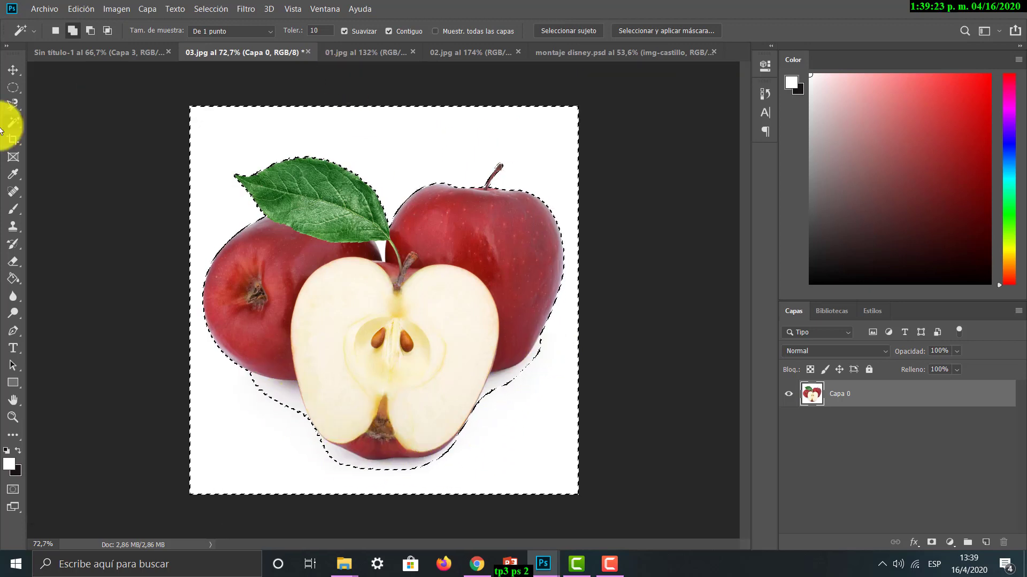
- Review the window photo, the untitled composition, the apple image and the eye photo among the open documents
click(20, 124)
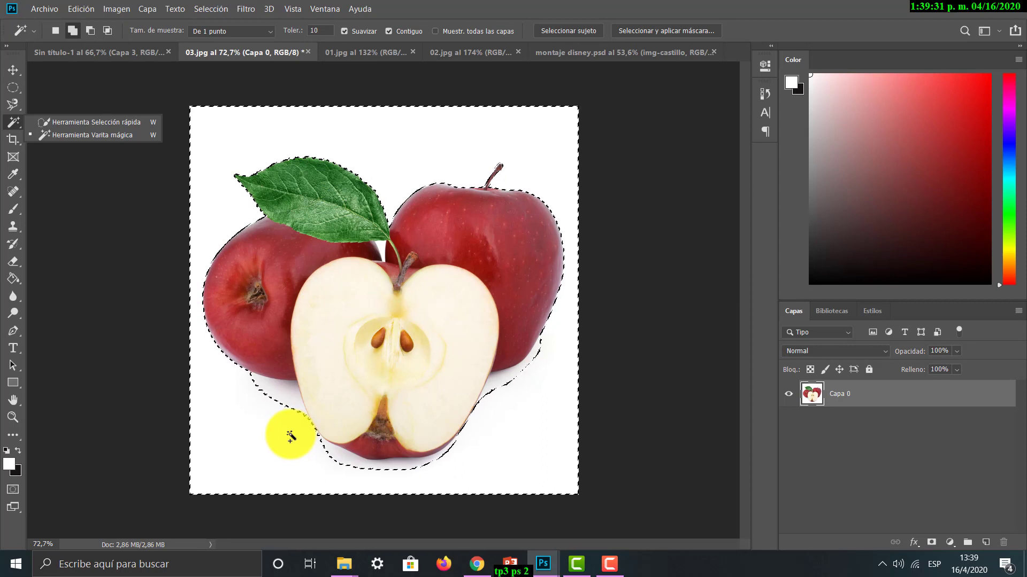
click(12, 106)
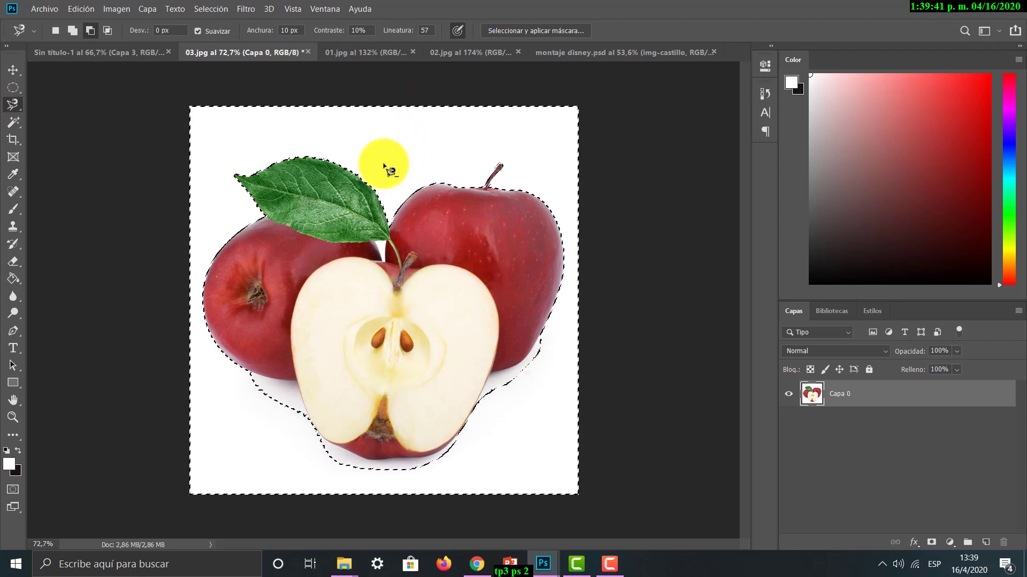
click(377, 52)
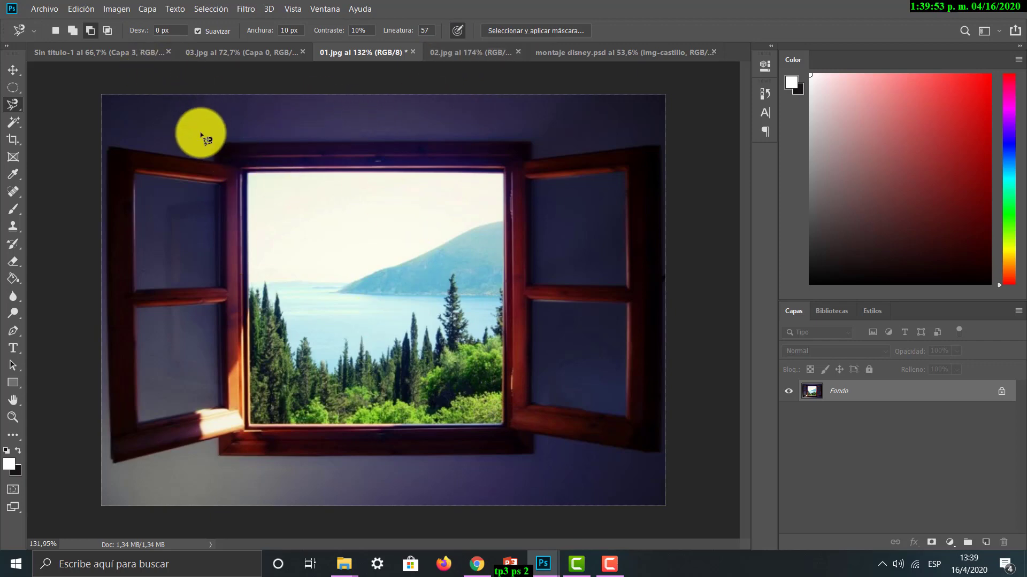
click(114, 54)
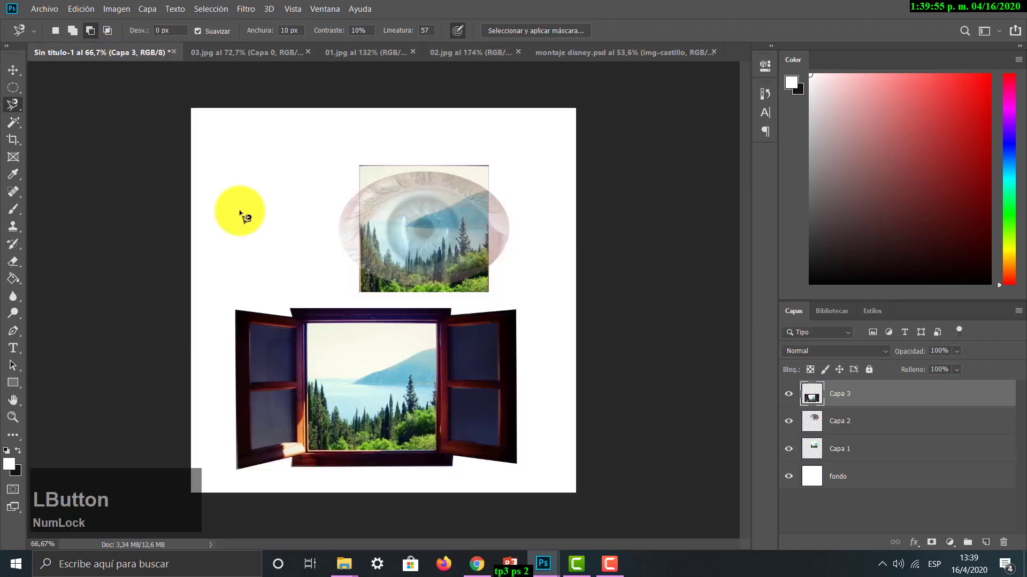
click(229, 53)
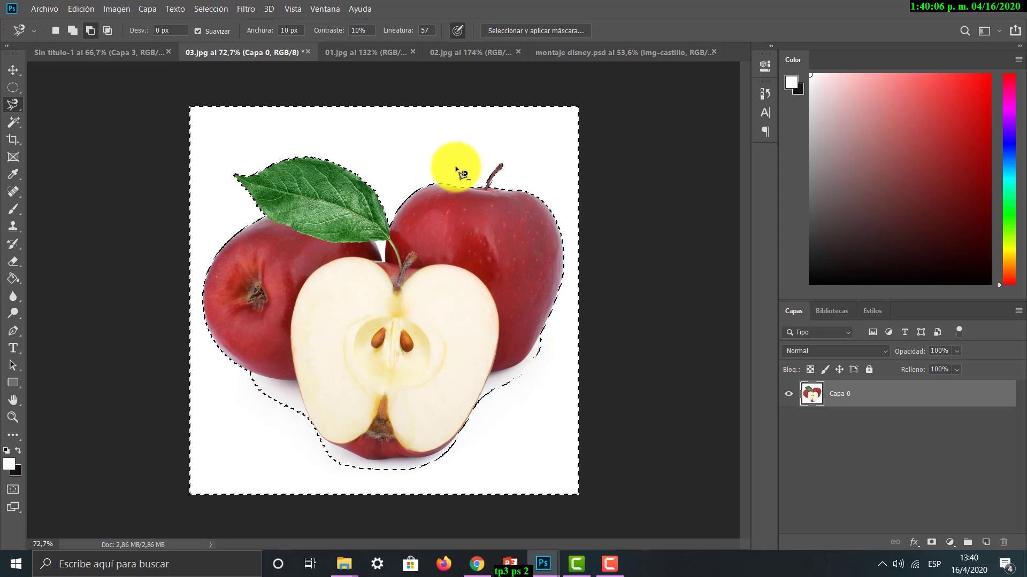
click(443, 51)
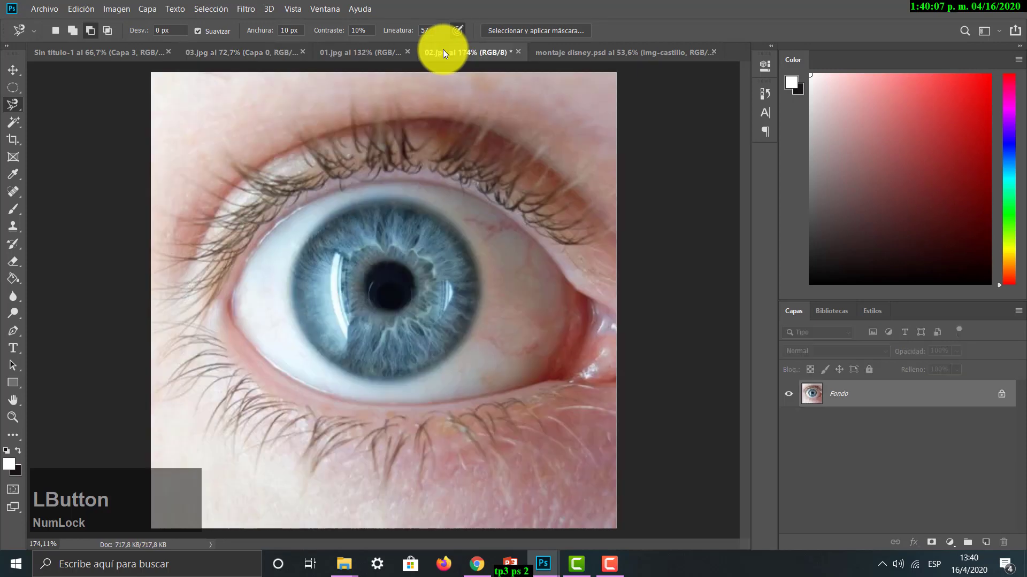
- In 01.jpg, activate the Polygonal Lasso and restore the lasso selection around the whole window from the document's history
click(327, 53)
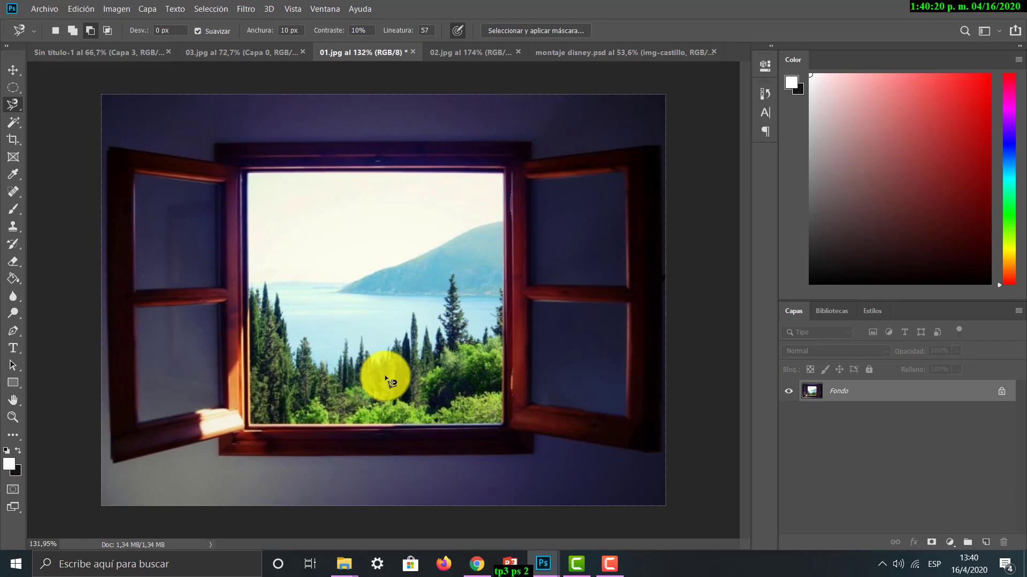
click(16, 103)
click(42, 119)
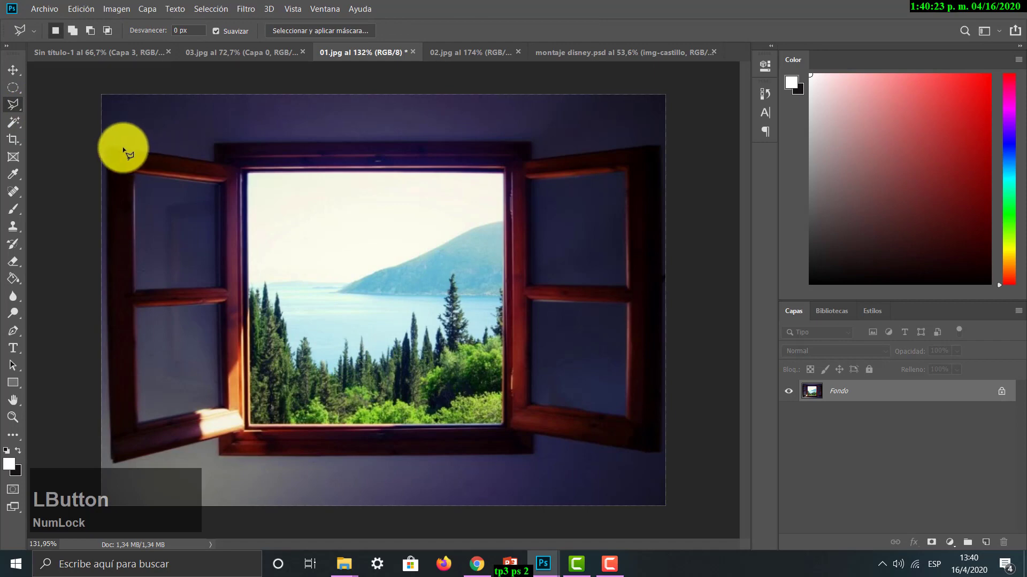
click(766, 93)
click(679, 115)
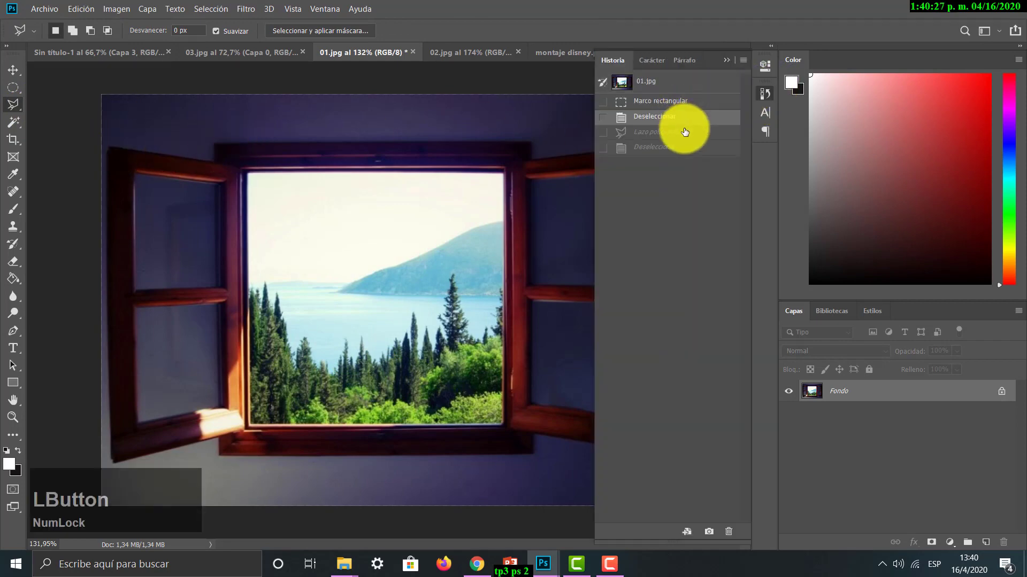
click(684, 131)
click(726, 60)
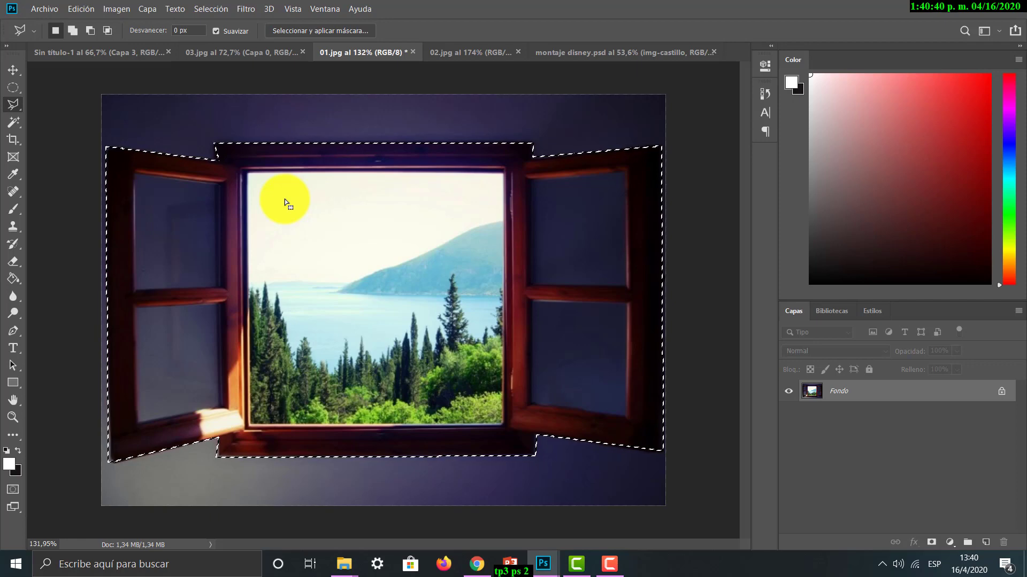
- Subtract the rectangular landscape opening from the window selection with the Rectangular Marquee, leaving the frame and shutters selected
click(14, 88)
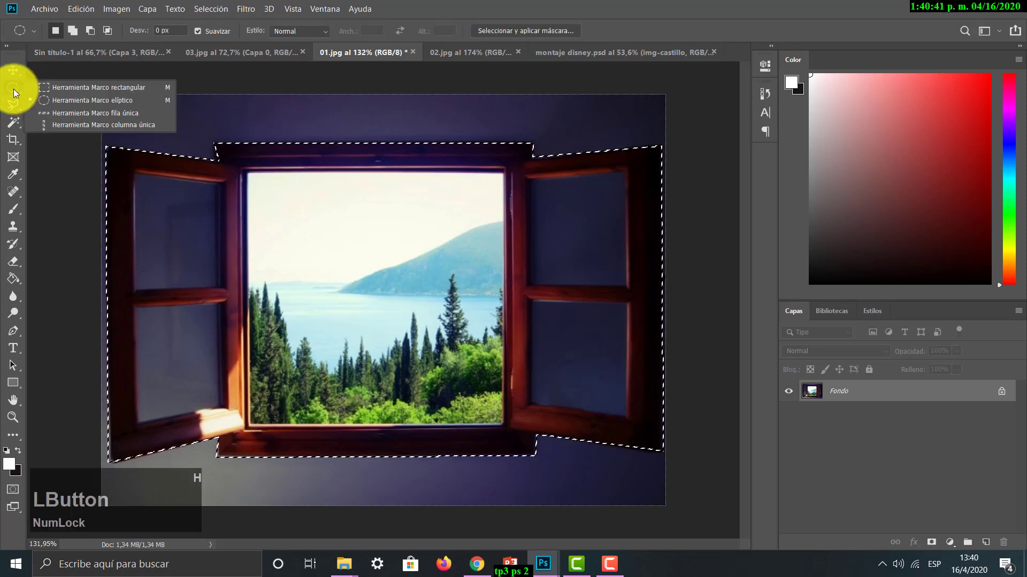
click(63, 88)
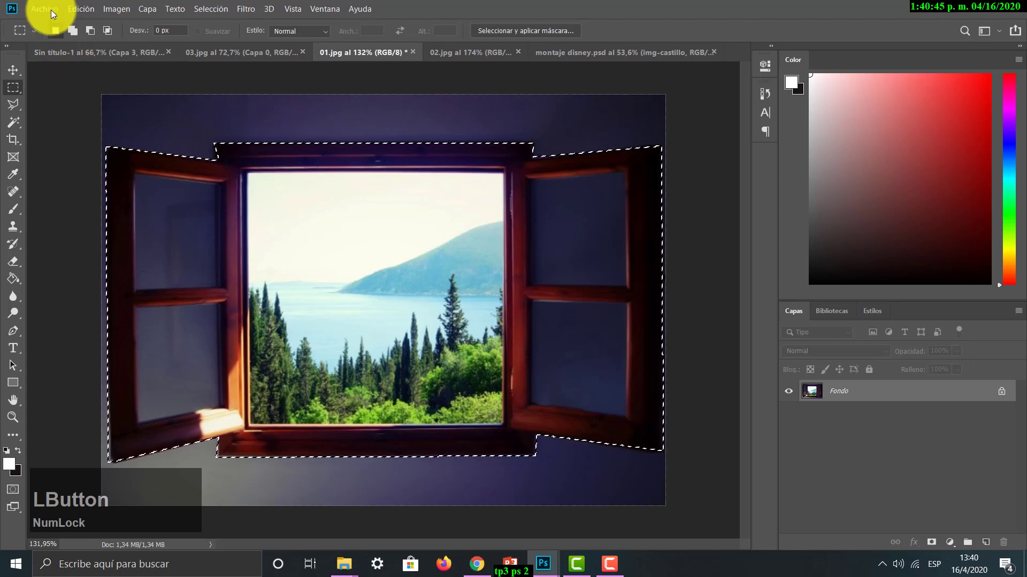
click(91, 30)
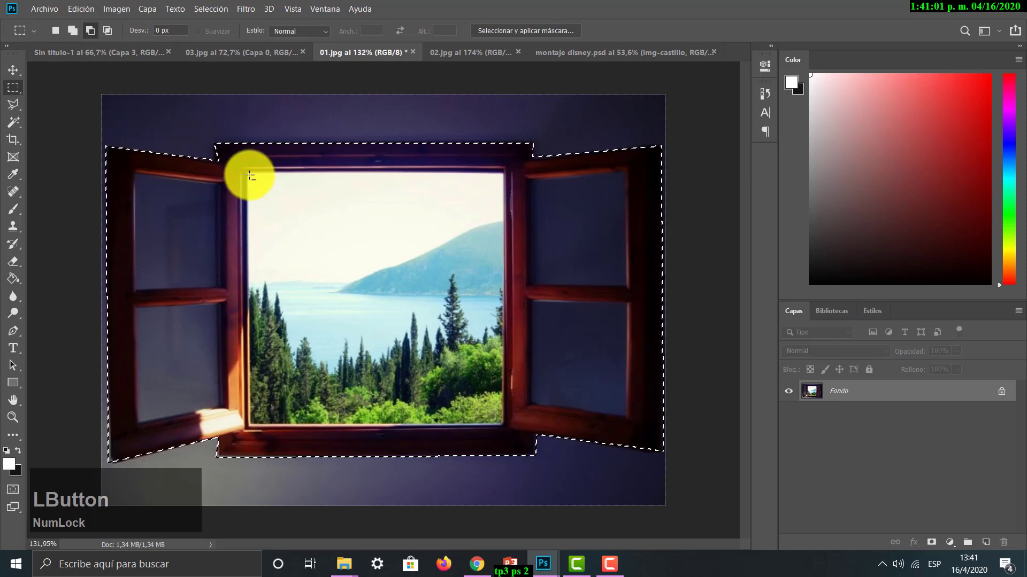
drag(248, 174, 413, 321)
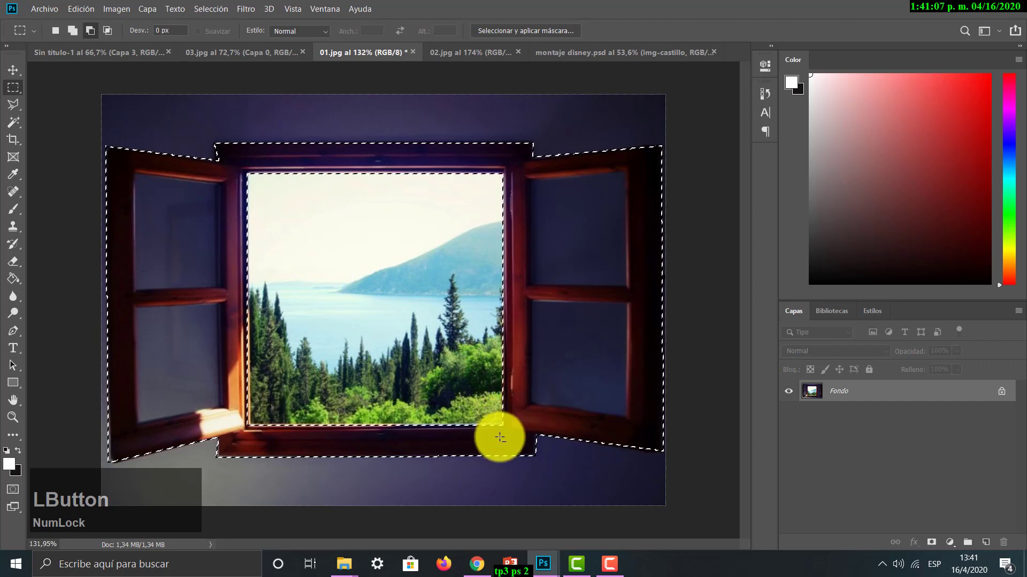
- Move the selected window frame and shutters slightly to the right over the photo and deselect them
click(14, 73)
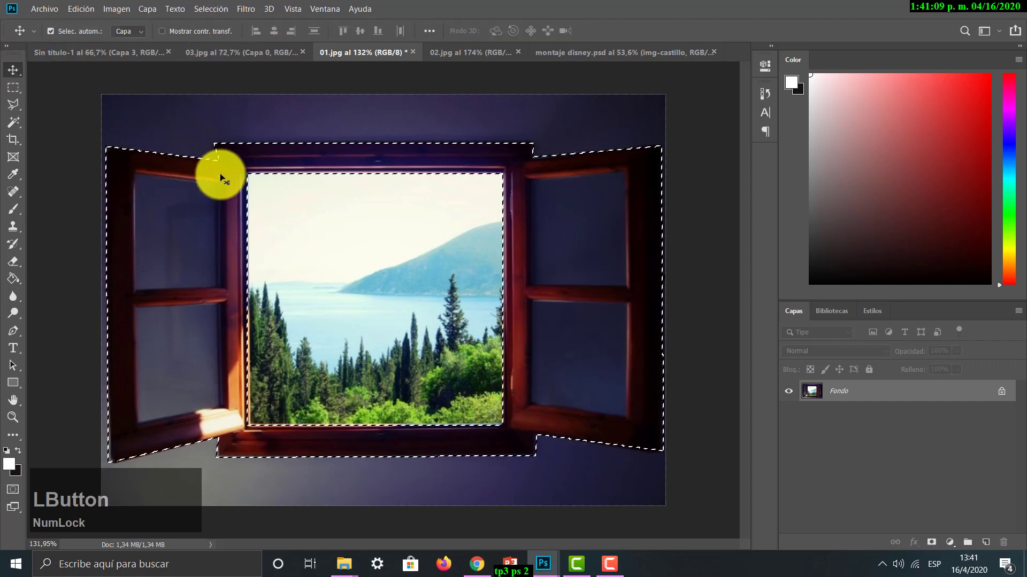
drag(220, 176, 245, 172)
key(ctrl+d)
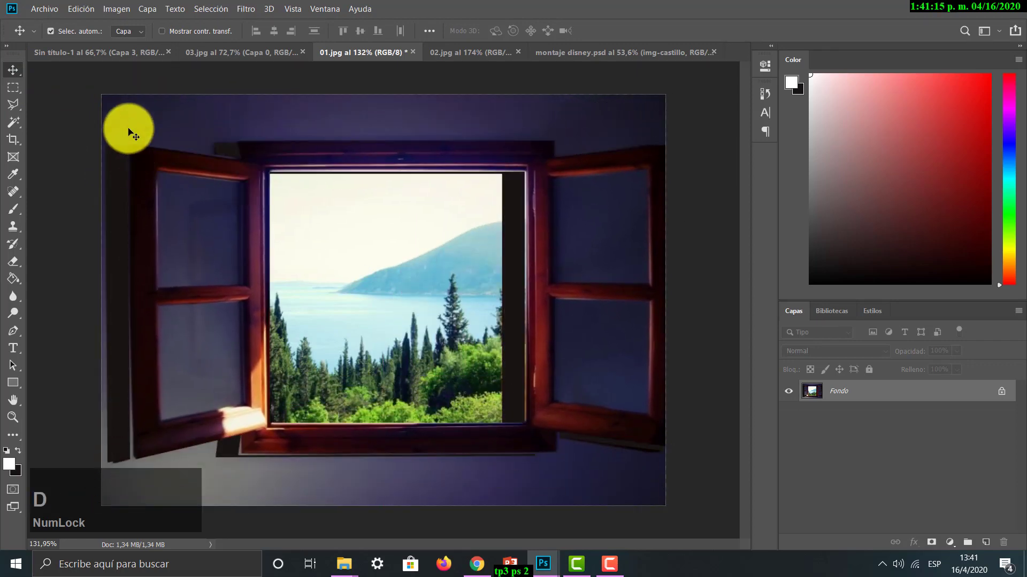
- Restore the polygonal lasso selection around the whole window in 01.jpg from the document's history, discarding the frame move
click(764, 94)
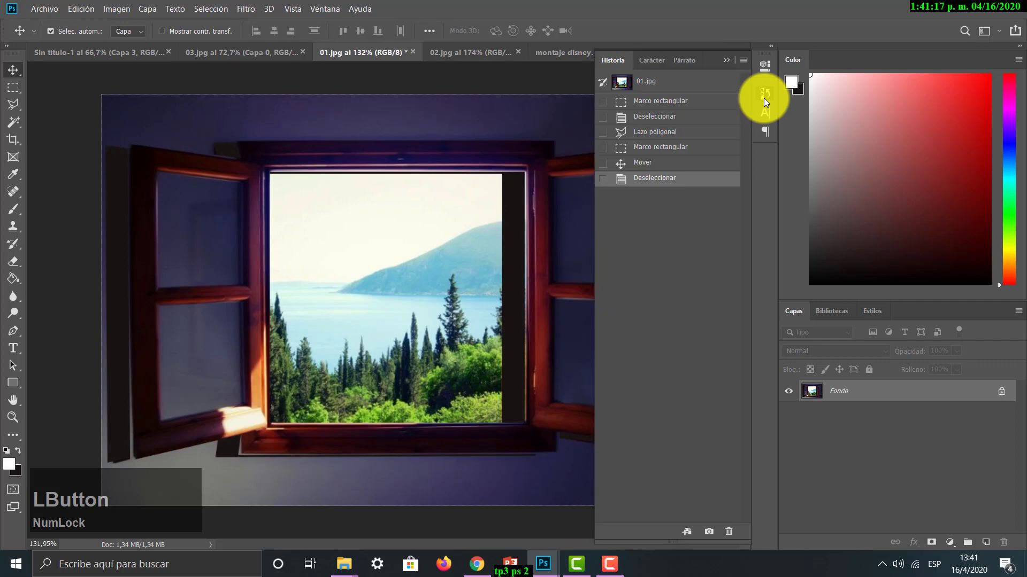
click(672, 137)
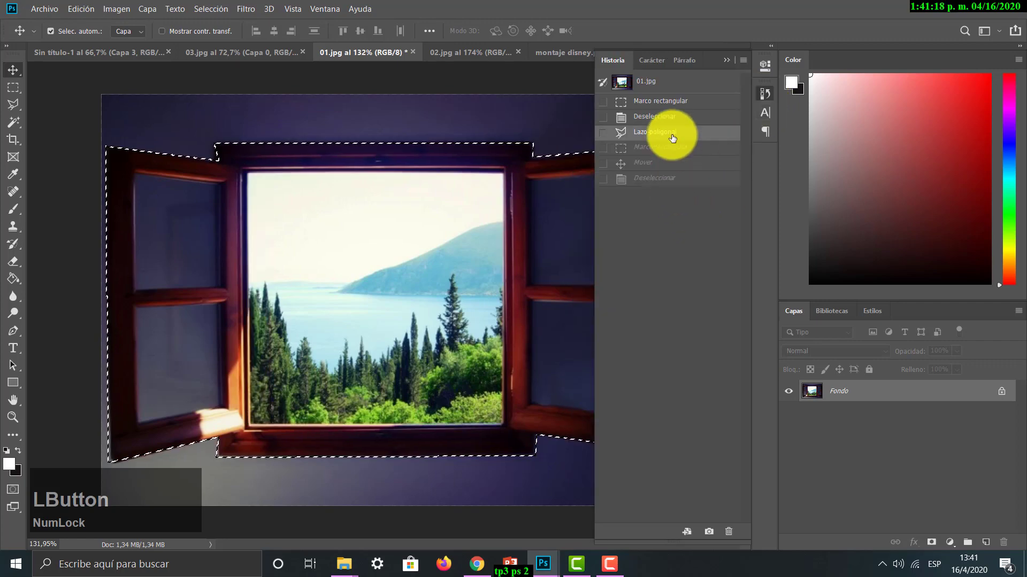
click(723, 60)
- Subtract the landscape opening from the window selection by tracing its four corners with the Polygonal Lasso in subtract mode
click(11, 85)
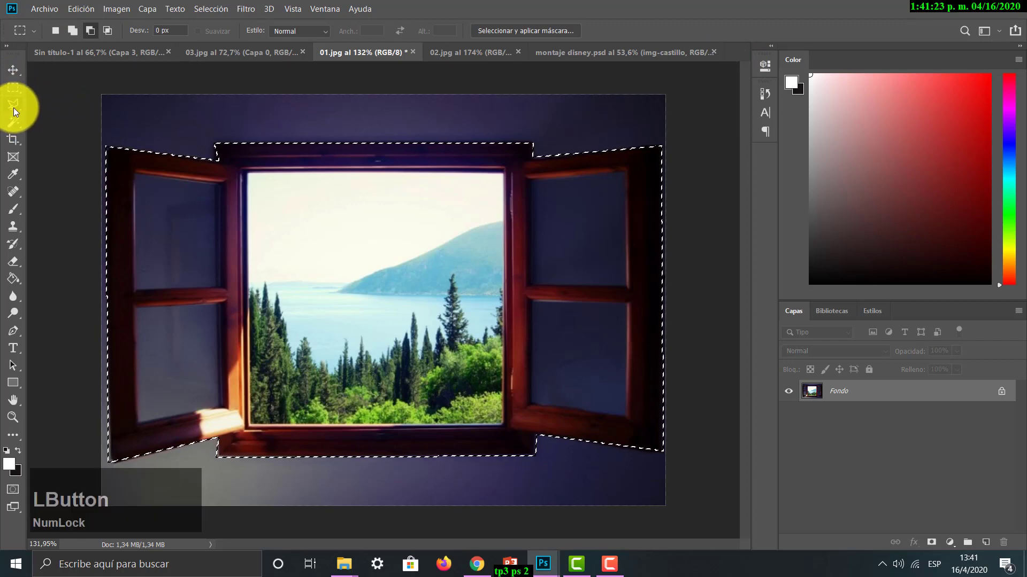
click(14, 108)
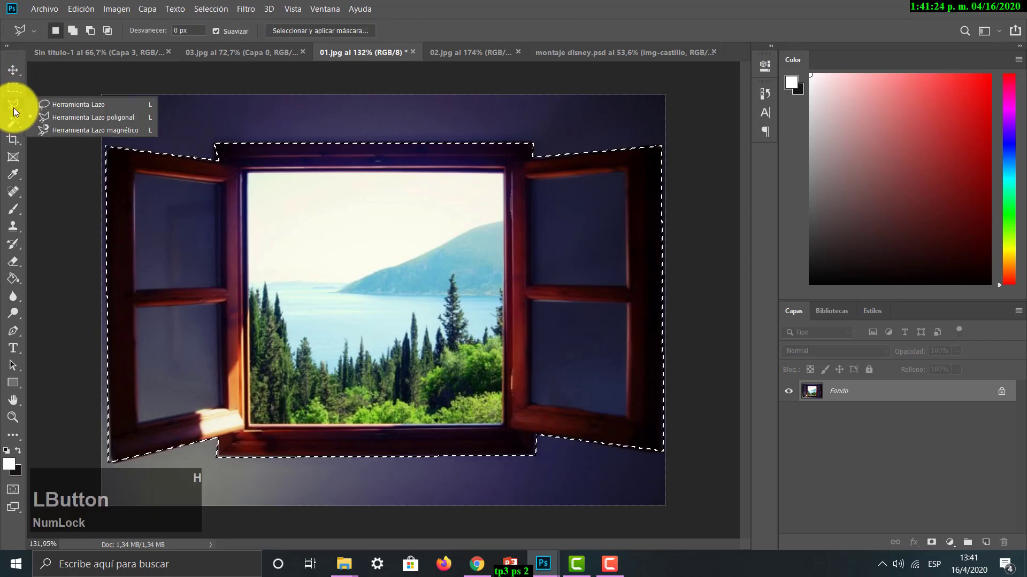
click(67, 117)
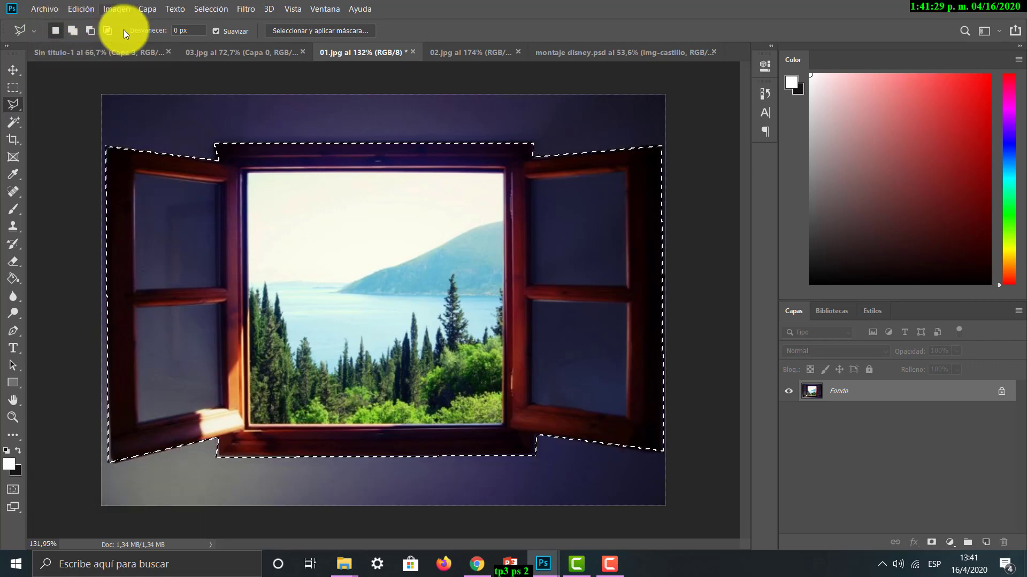
click(89, 29)
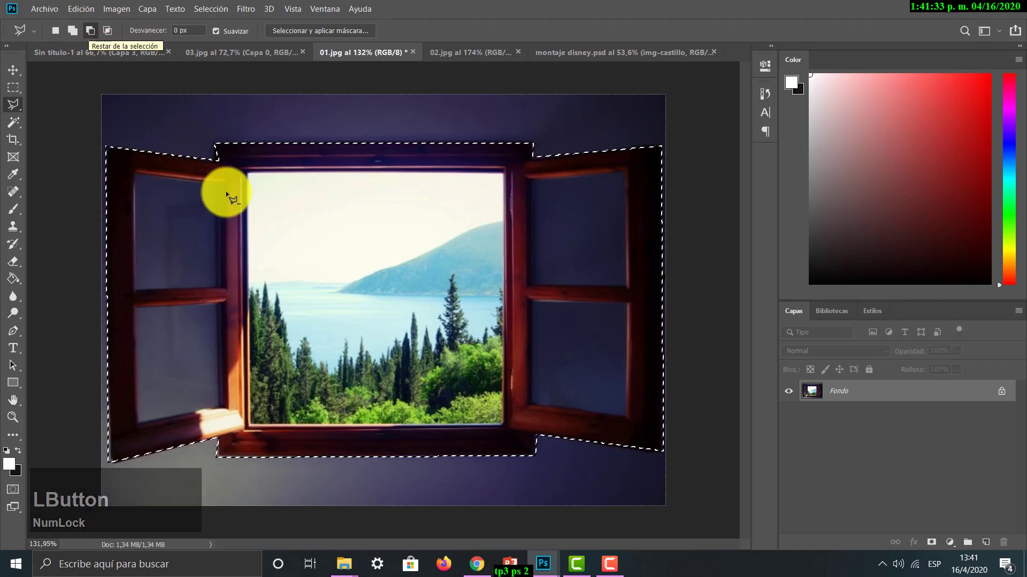
click(249, 175)
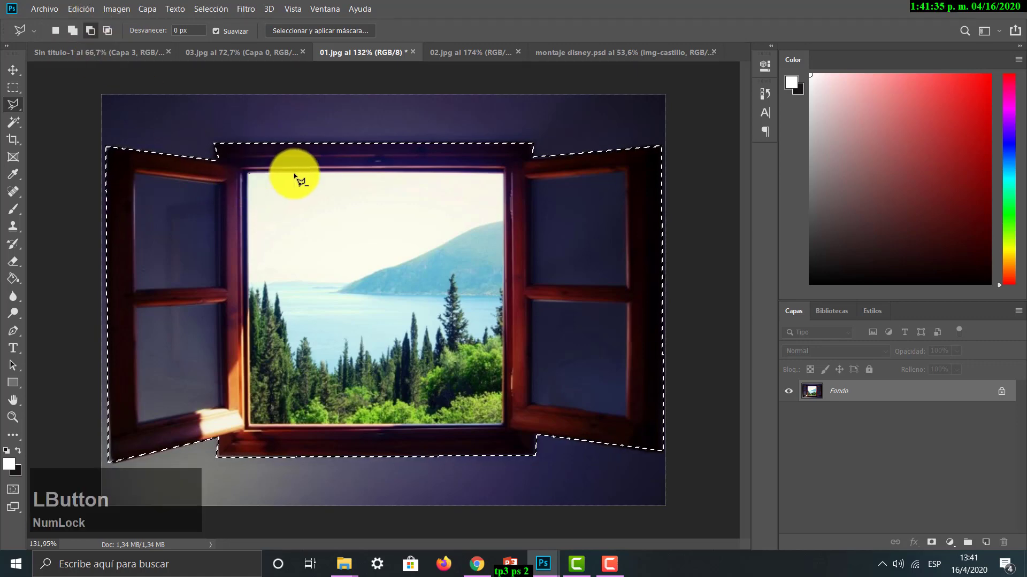
click(503, 175)
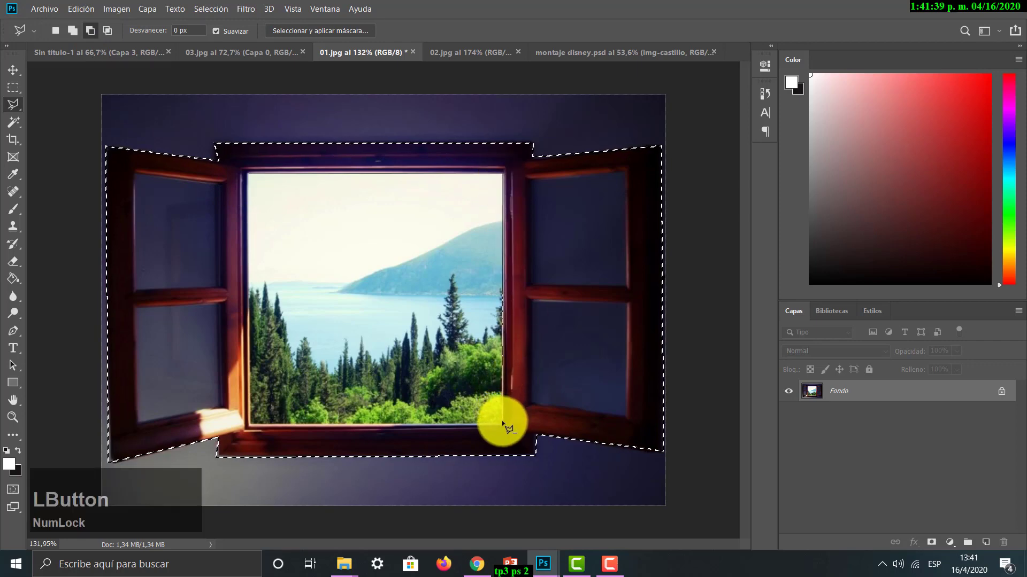
click(249, 425)
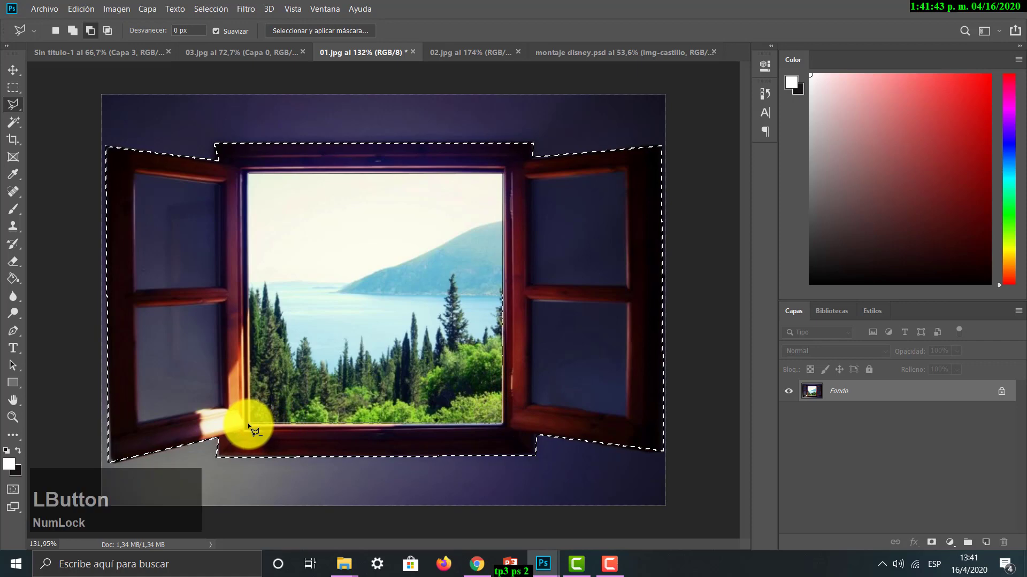
click(248, 174)
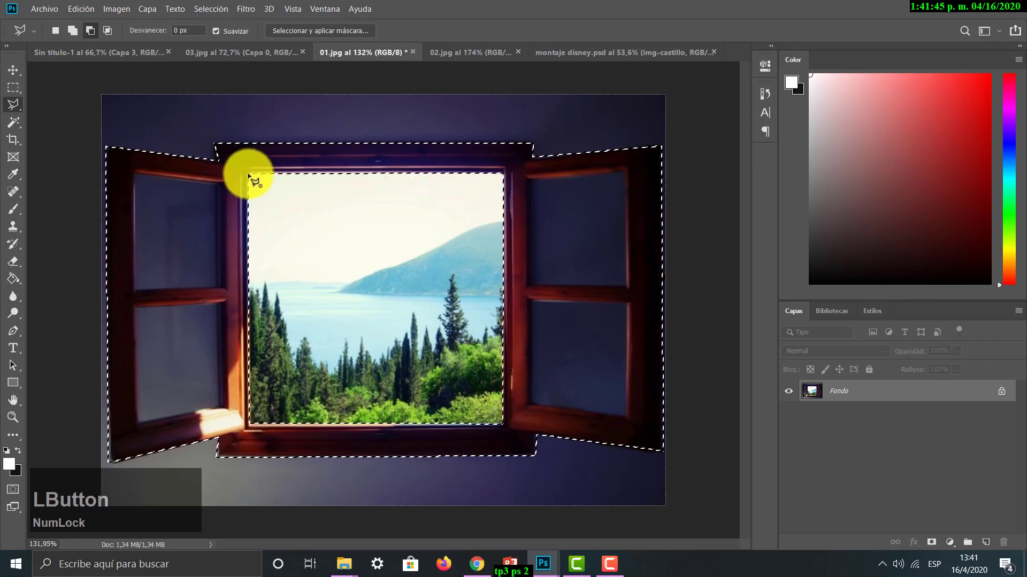
click(247, 175)
- Move the selected window frame and shutters up and to the right over the photo and deselect them
click(15, 72)
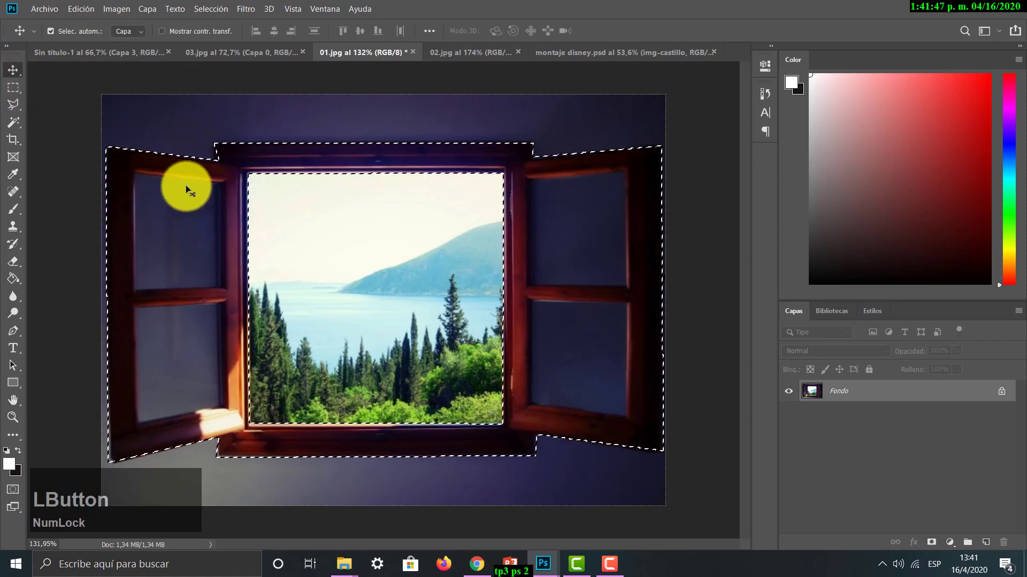
mouse_move(186, 187)
mouse_down()
mouse_move(178, 222)
mouse_move(220, 247)
mouse_move(283, 226)
mouse_move(245, 160)
mouse_move(190, 154)
mouse_move(166, 167)
mouse_move(220, 155)
mouse_move(264, 272)
mouse_move(290, 310)
mouse_up()
key(ctrl+d)
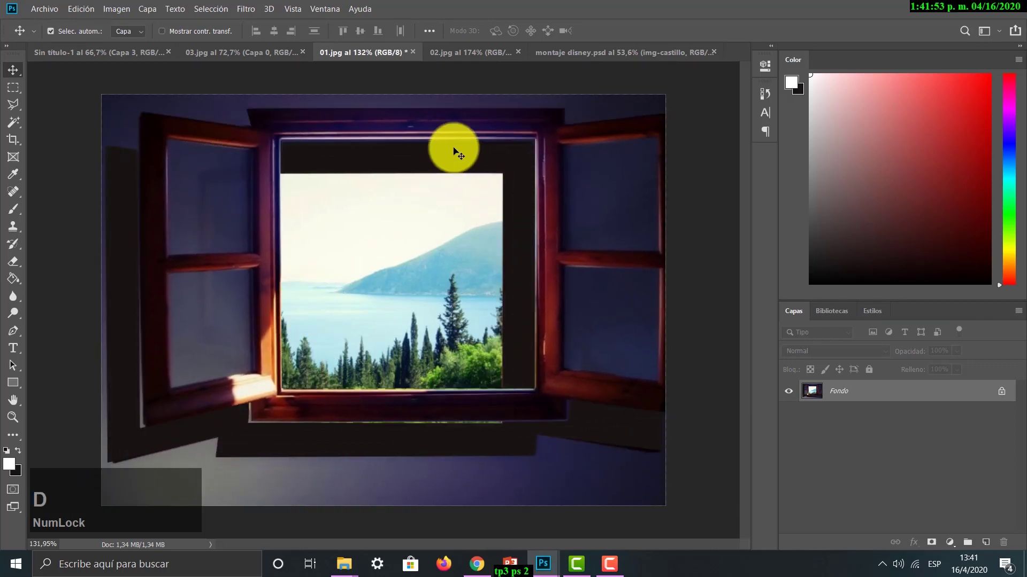
- In 02.jpg, draw a roughly circular selection over the iris with the Elliptical Marquee
click(440, 52)
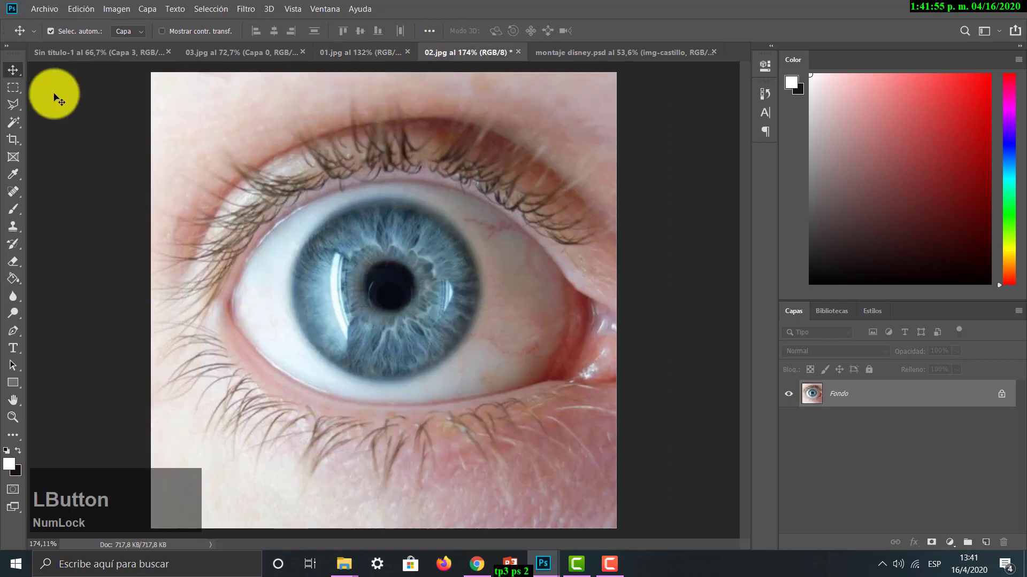
click(13, 89)
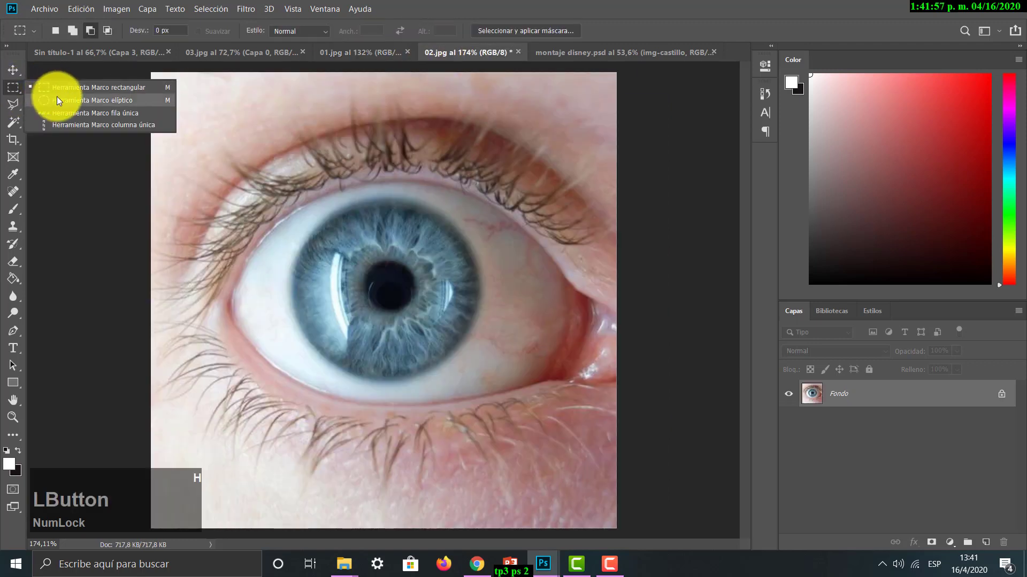
click(57, 100)
drag(305, 201, 476, 378)
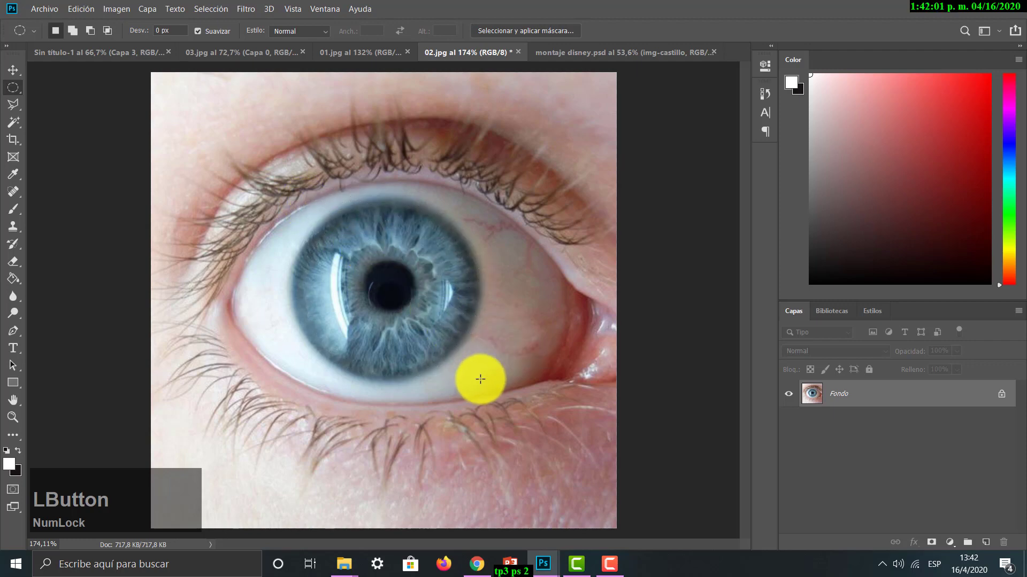
- Transform the elliptical selection to fit the iris outline, scaling it to about 107.9% width and 103.1% height
click(229, 6)
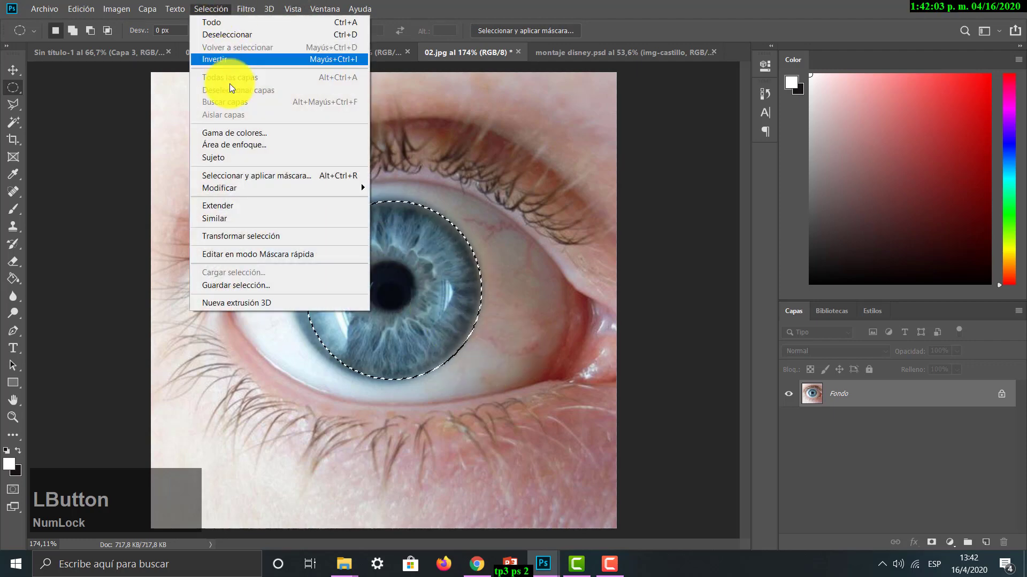
click(263, 237)
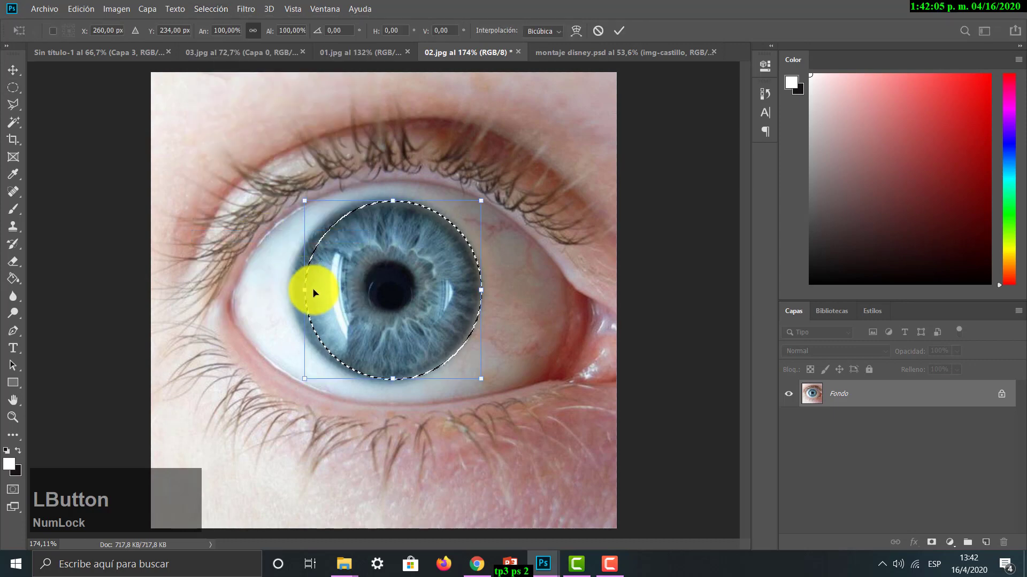
drag(304, 290, 295, 290)
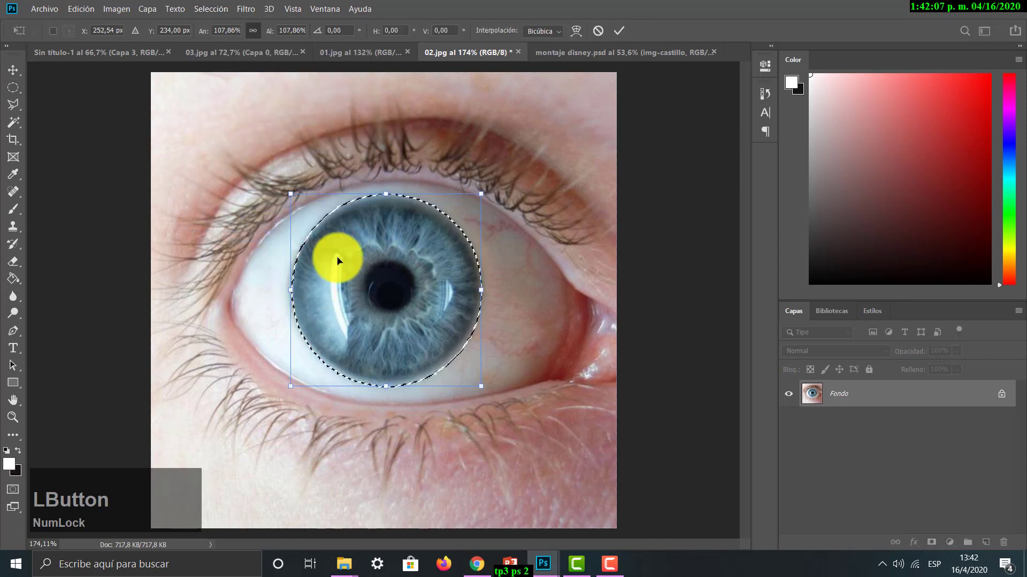
drag(385, 194, 386, 198)
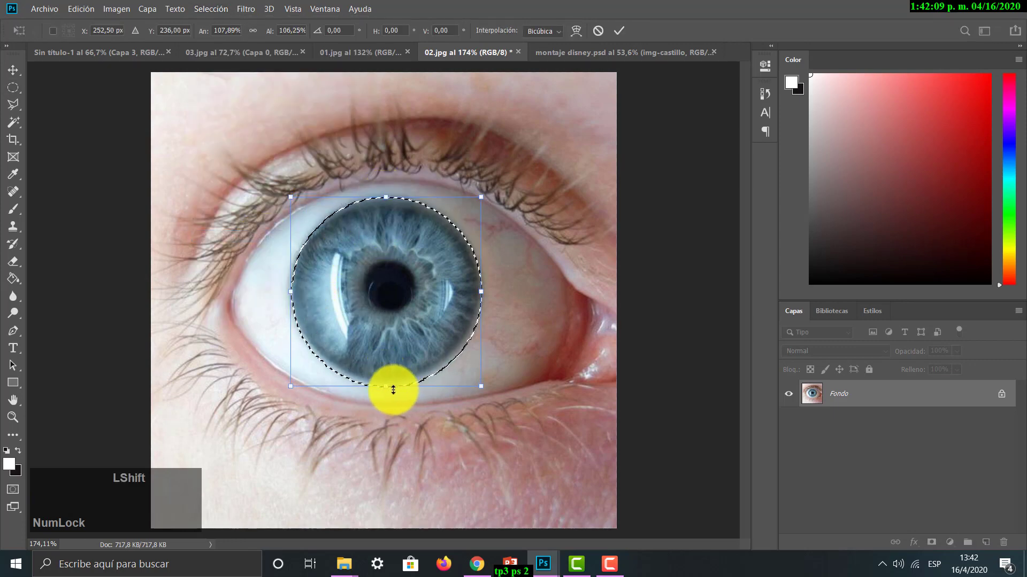
drag(385, 383, 387, 378)
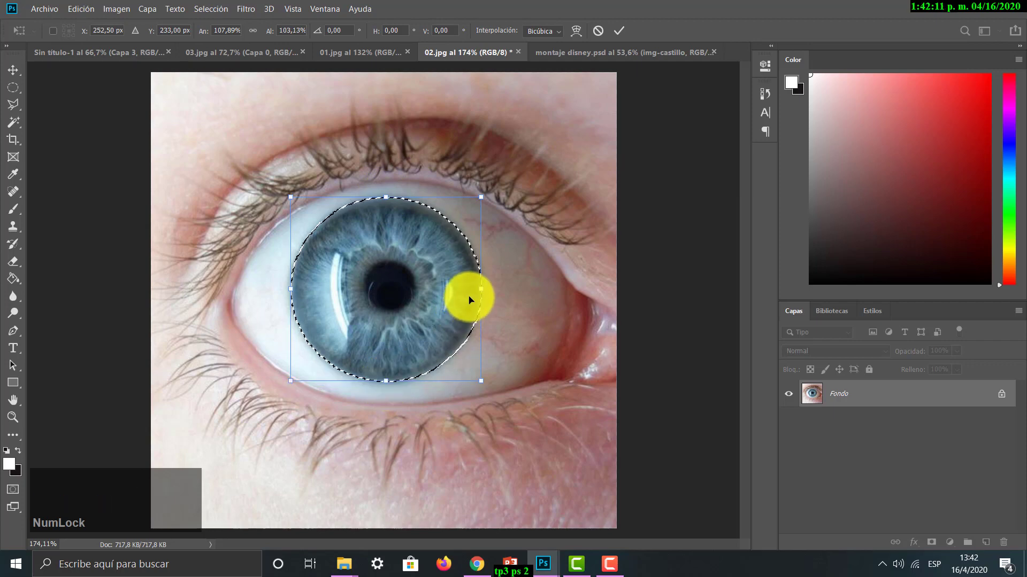
key(Return)
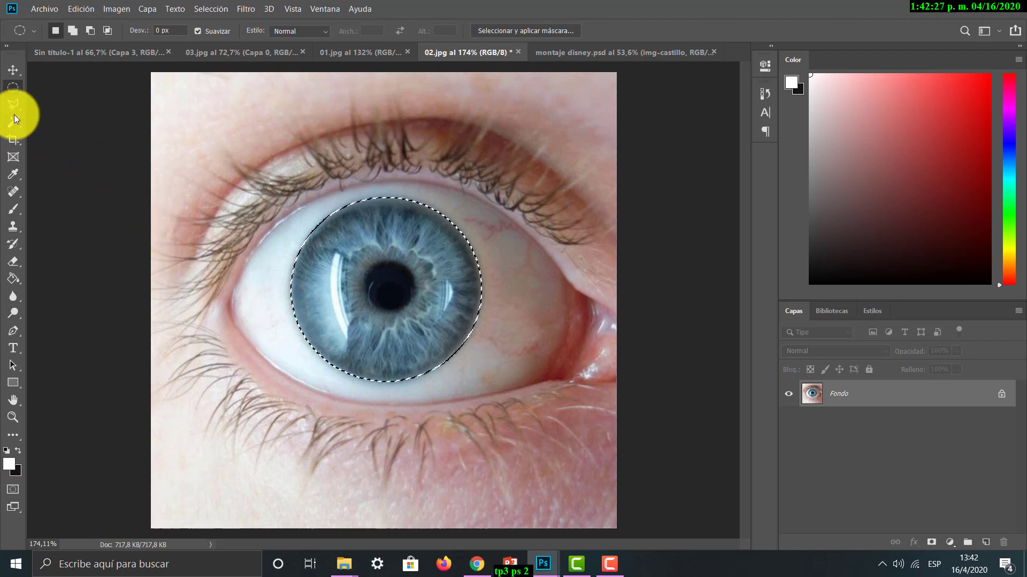
- Add the whole visible eyeball to the iris selection by tracing along the eyelid edges with the Magnetic Lasso in add mode
mouse_move(14, 107)
mouse_down()
mouse_move(66, 99)
mouse_move(83, 134)
mouse_up()
click(81, 130)
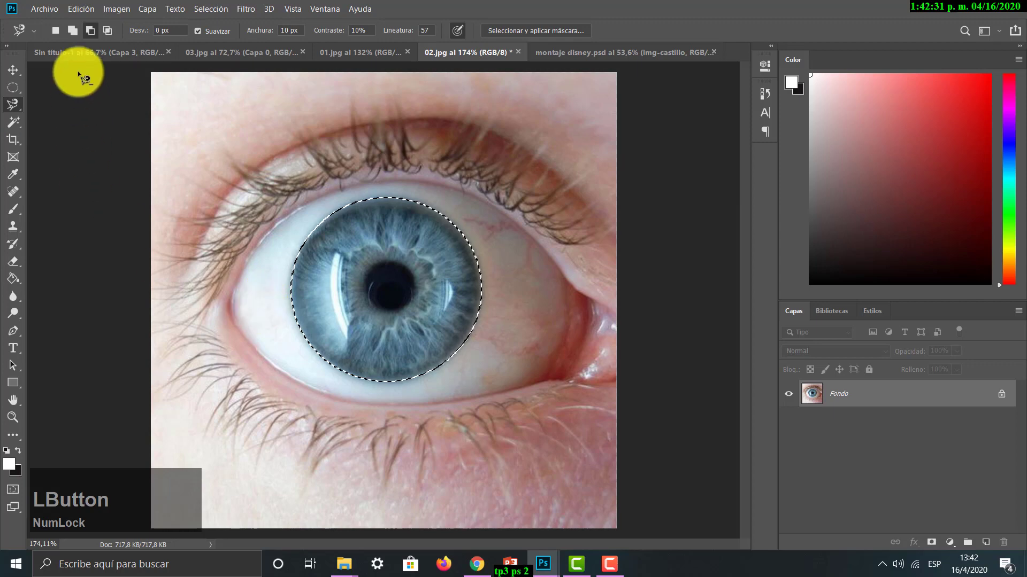
click(70, 30)
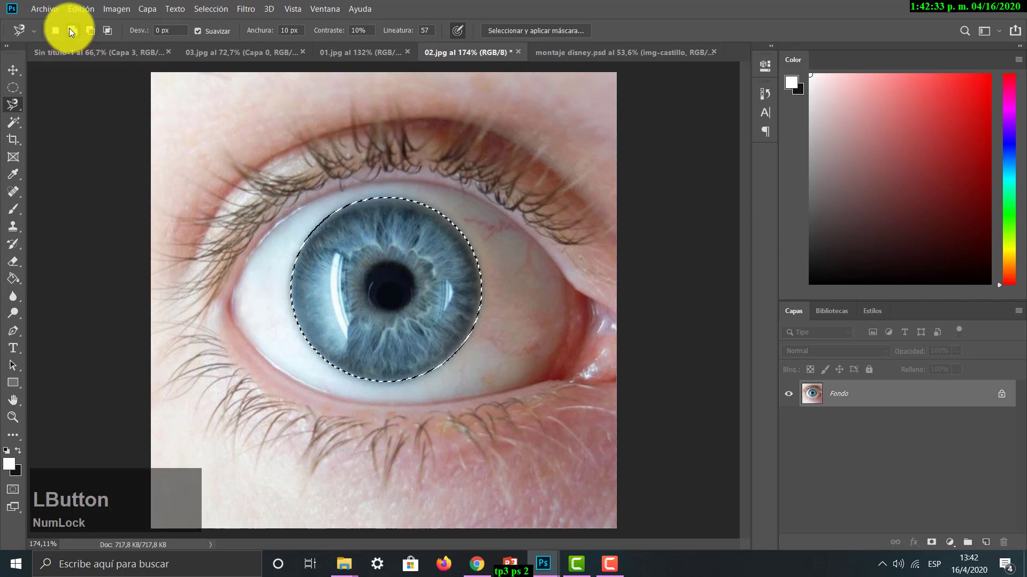
click(231, 302)
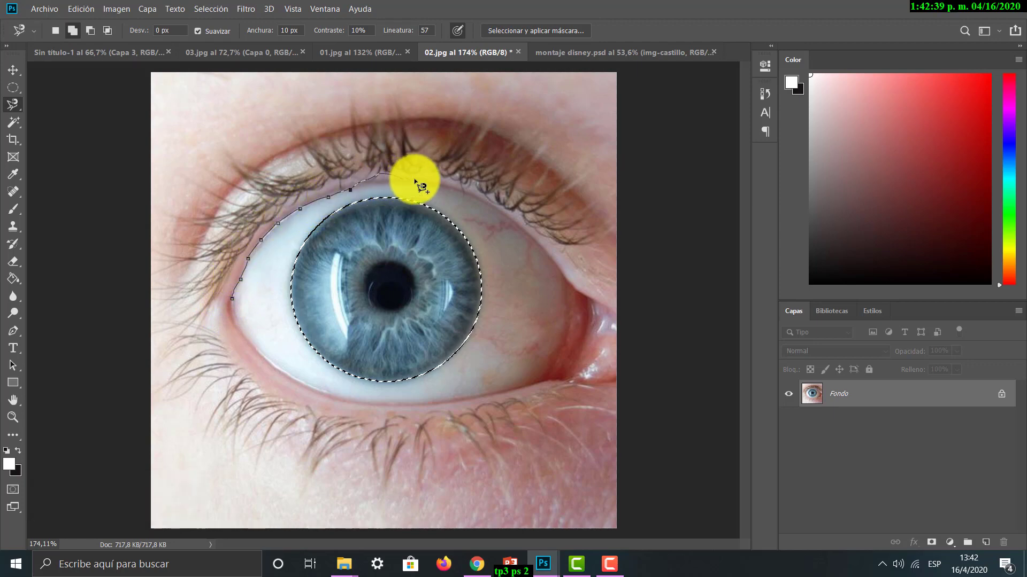
key(Delete)
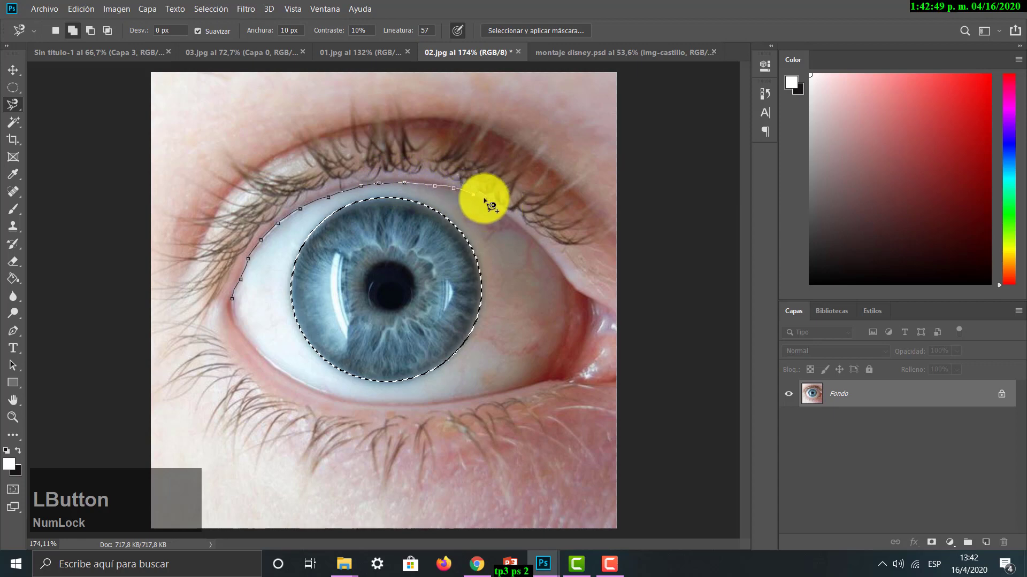
click(479, 200)
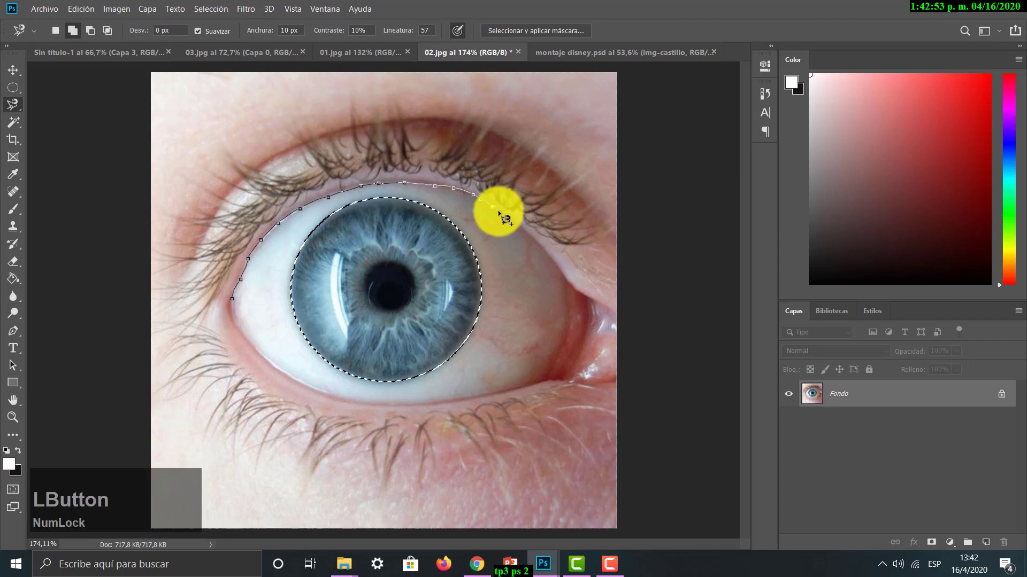
mouse_move(518, 229)
mouse_down()
mouse_move(567, 278)
mouse_move(563, 348)
mouse_move(550, 381)
mouse_move(537, 386)
mouse_move(371, 409)
mouse_move(271, 363)
mouse_move(234, 317)
mouse_up()
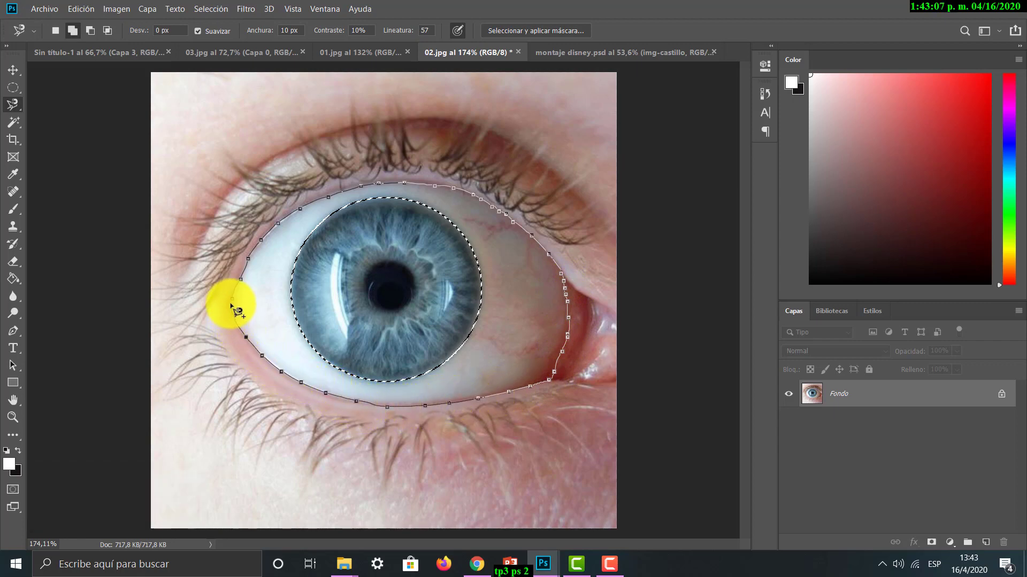
click(235, 304)
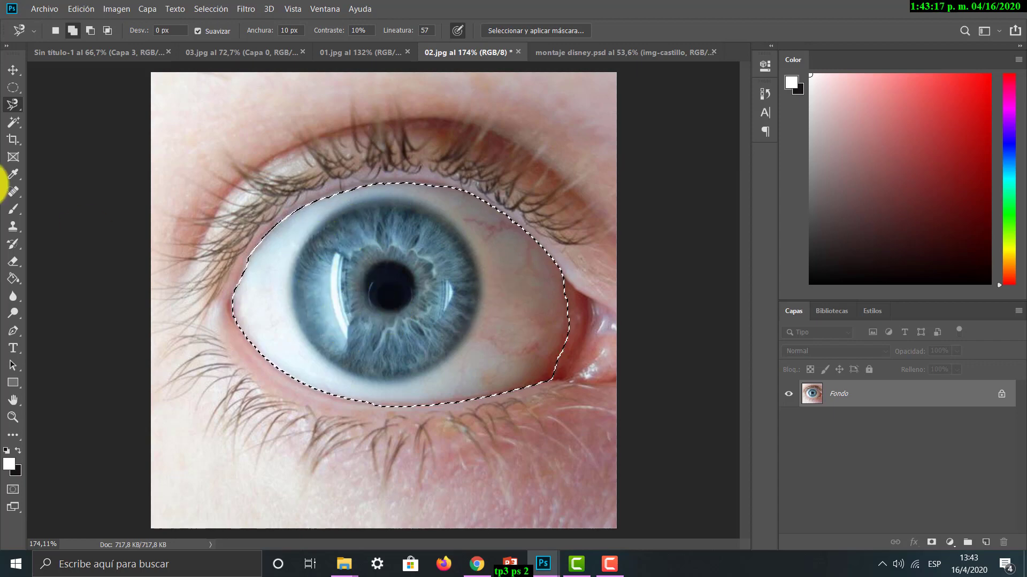
- Subtract an ellipse over the iris from the eye selection and nudge the remaining selected white of the eye slightly left
click(11, 89)
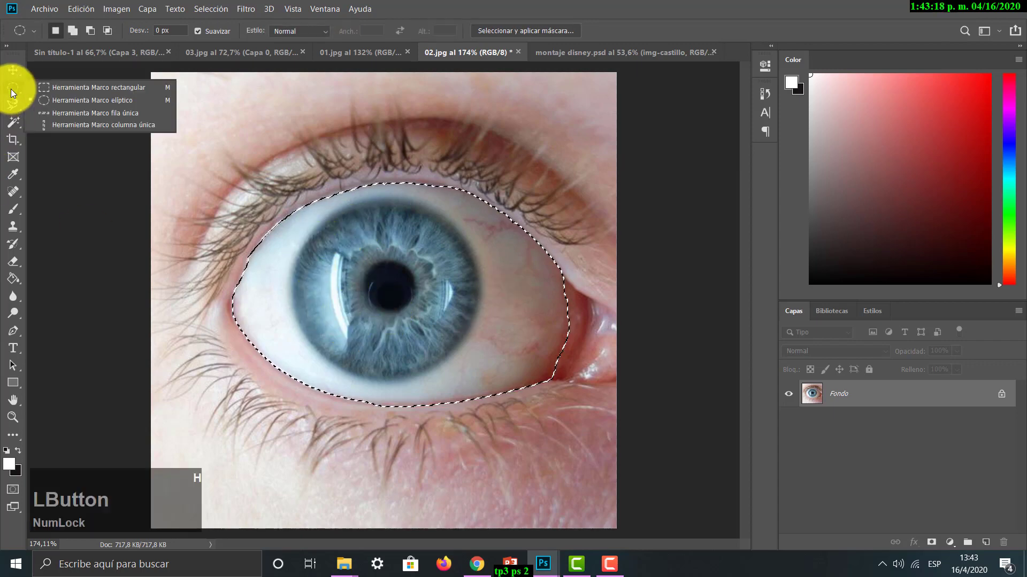
click(49, 99)
click(90, 30)
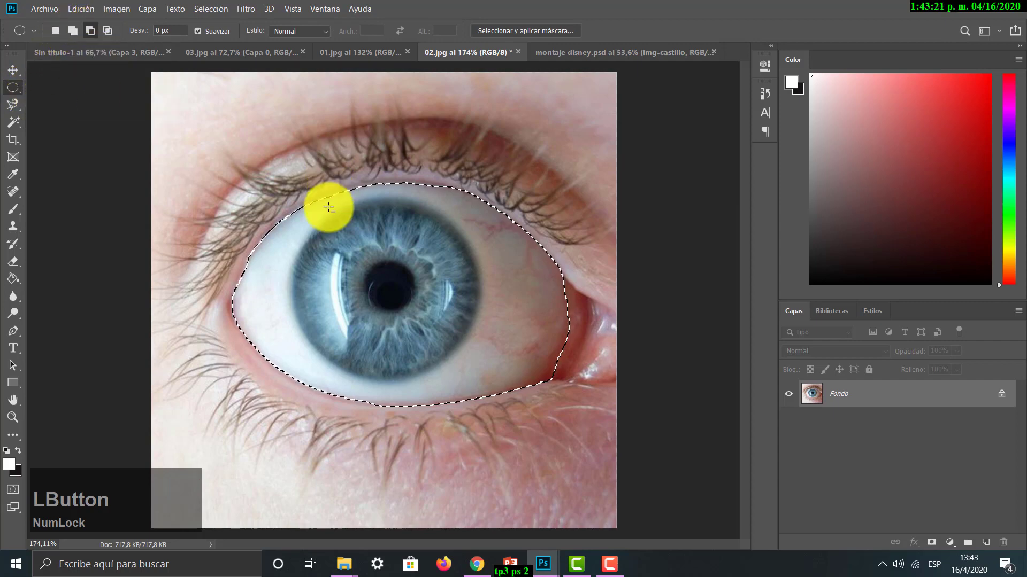
drag(304, 183, 464, 345)
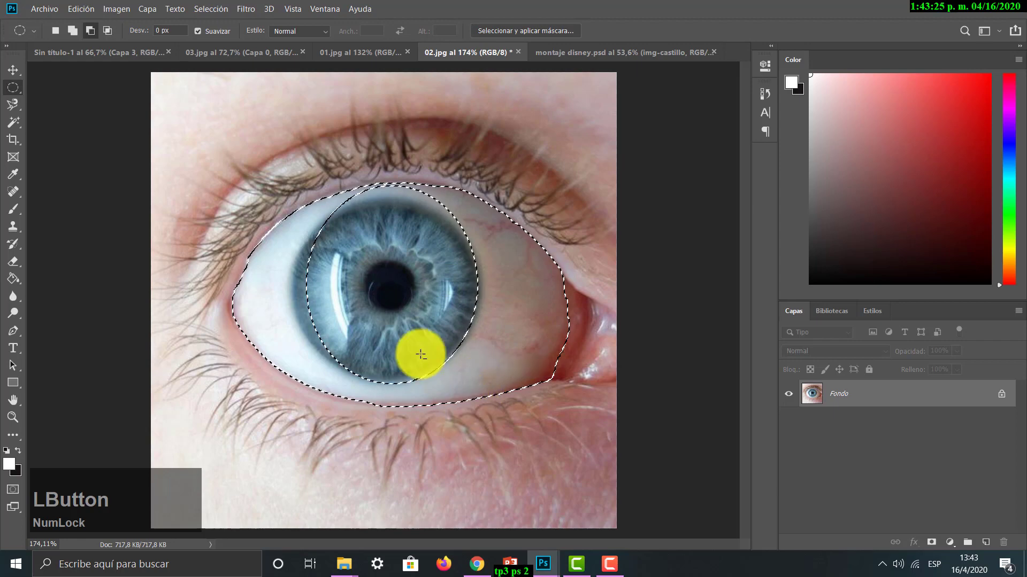
click(13, 70)
drag(300, 261, 300, 235)
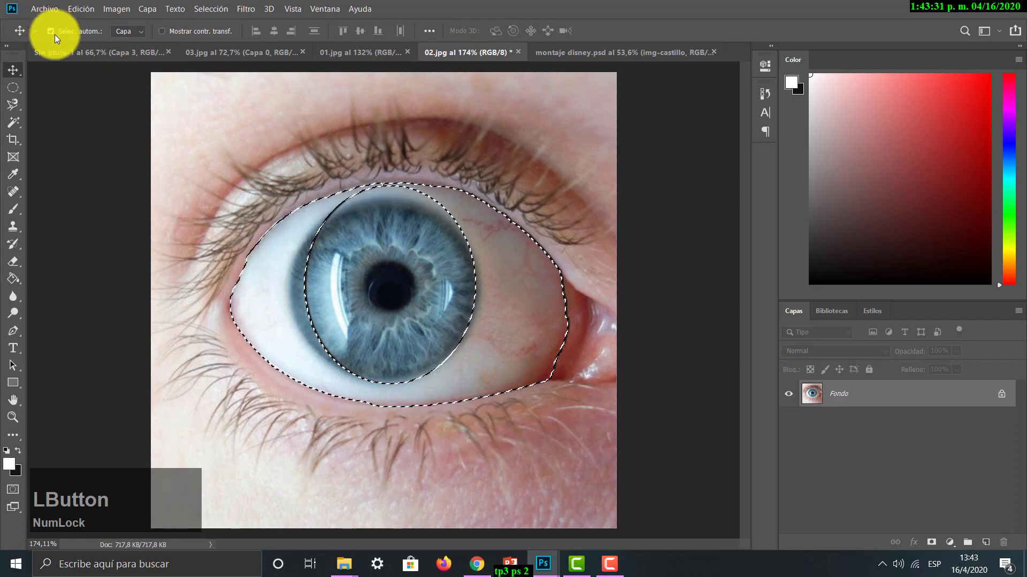
- Review the open image documents and bring up the montaje disney.psd composition
click(126, 47)
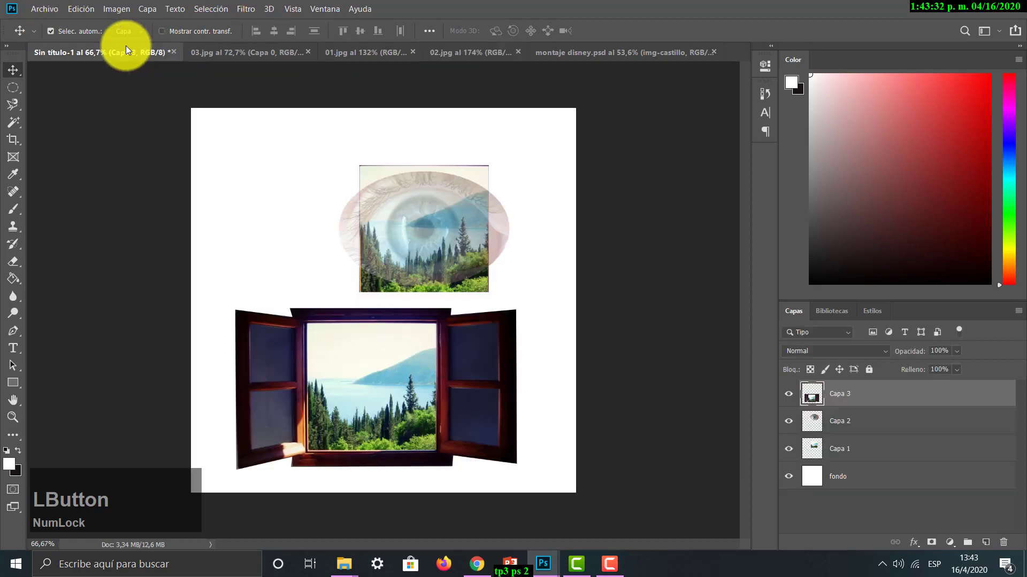
click(225, 51)
click(375, 52)
click(459, 53)
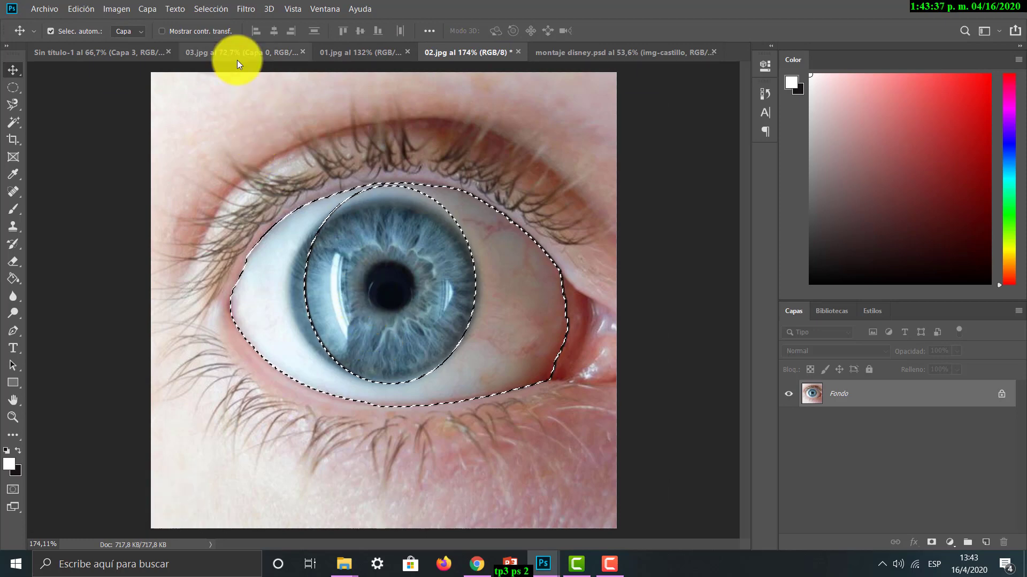
click(593, 51)
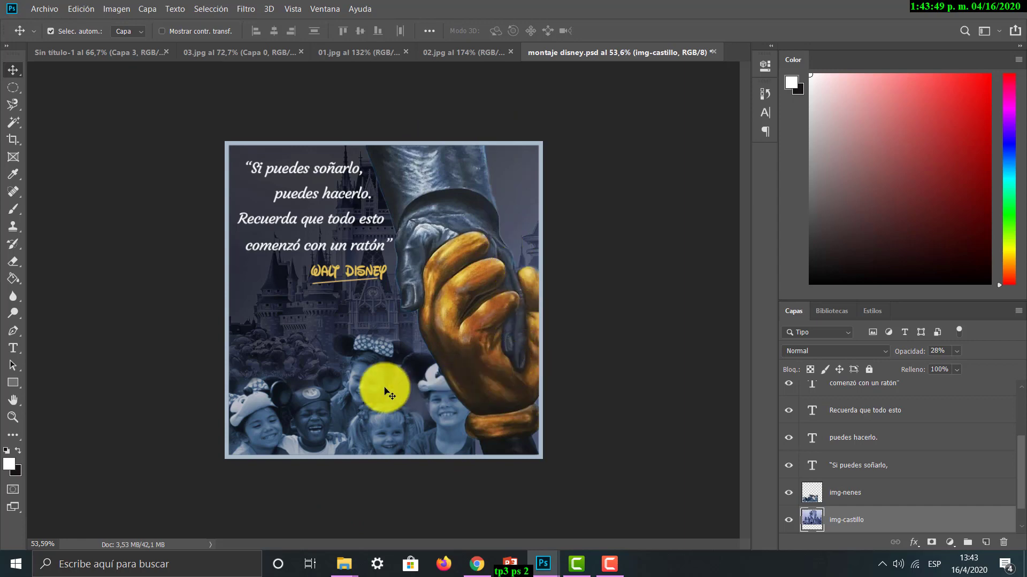
- Examine the clasped hands in the Disney montage up close and view the gradient background in the Sin título-1 document
click(13, 417)
drag(401, 342, 443, 342)
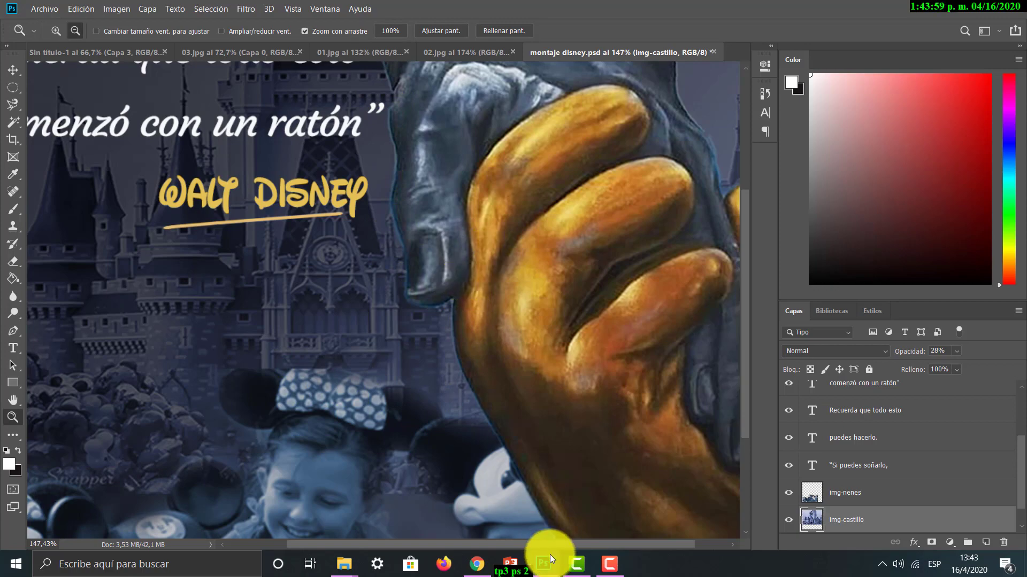
mouse_move(574, 573)
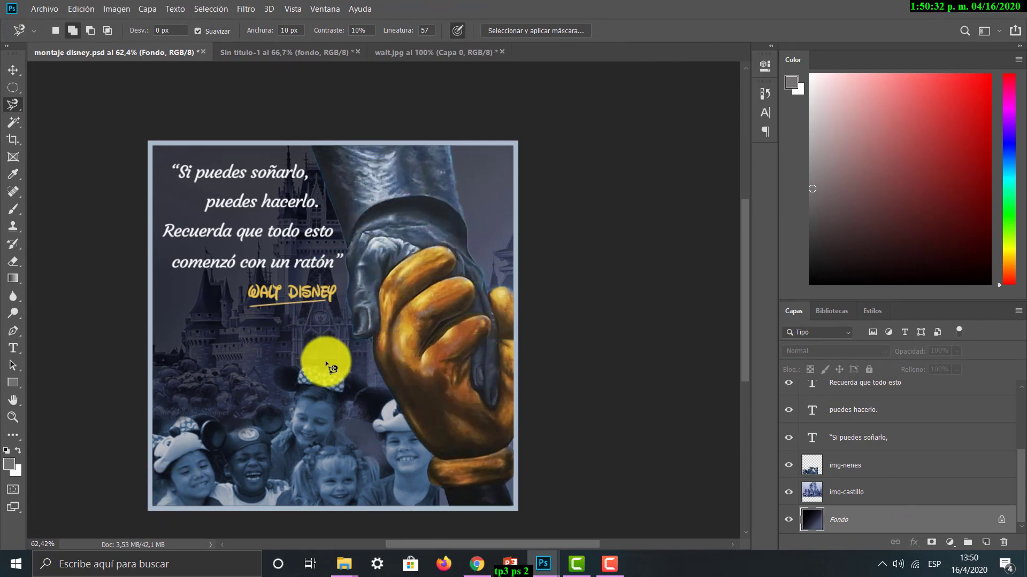
click(259, 53)
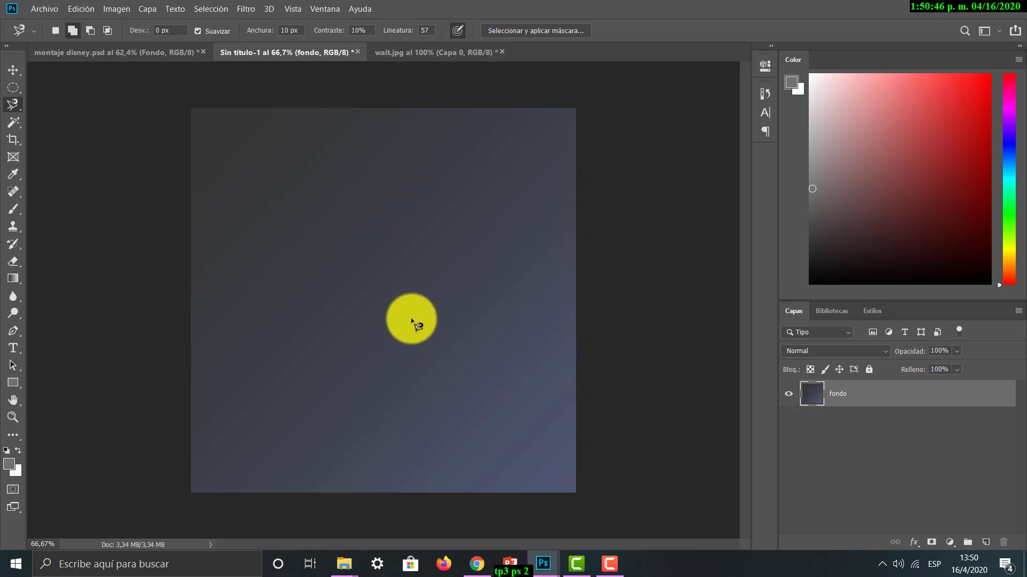
- In walt.jpg, clear the existing selection and trace a new one around the arm and clasped hands with the Magnetic Lasso
click(448, 53)
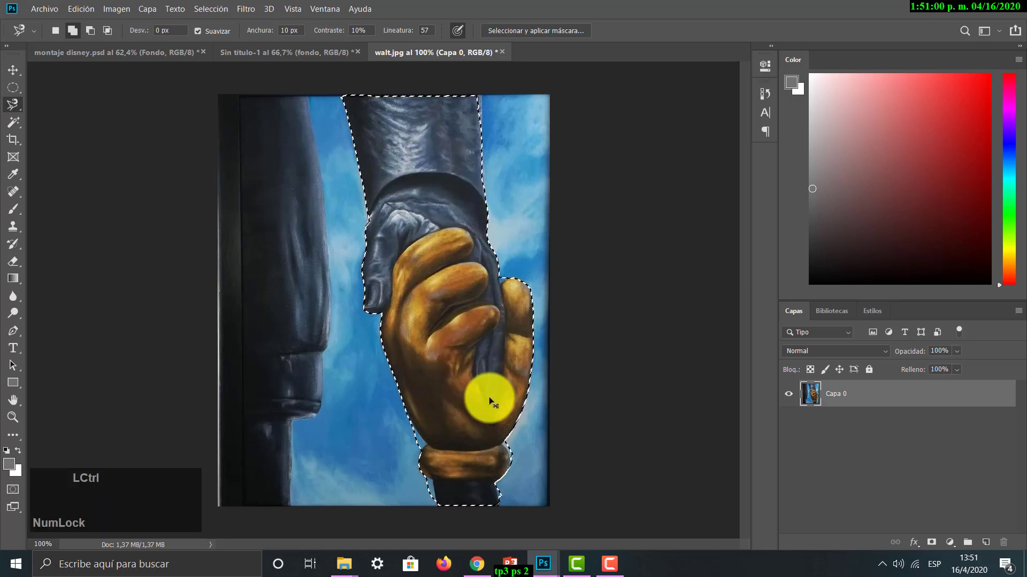
key(ctrl+d)
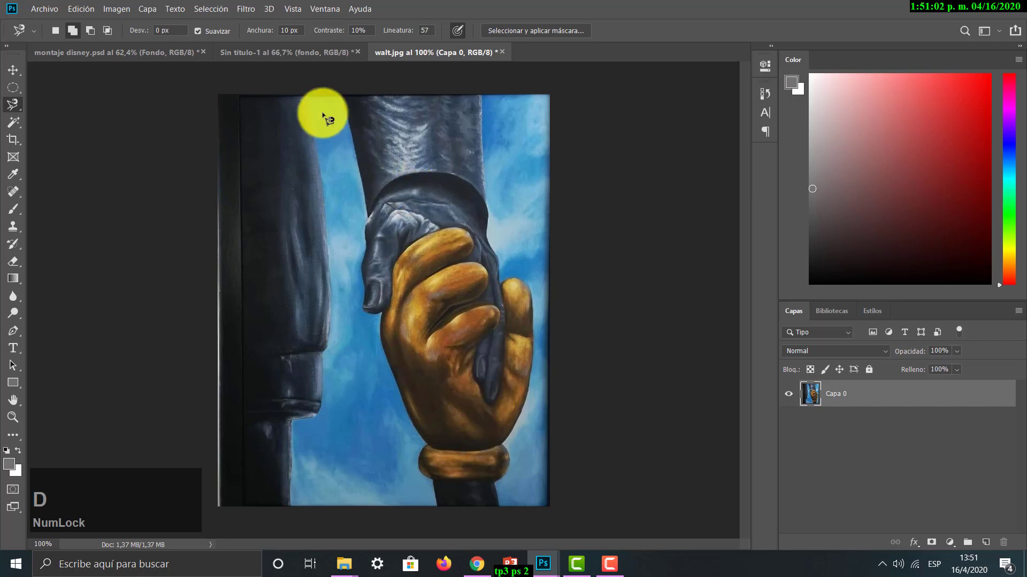
mouse_move(14, 102)
mouse_down()
mouse_move(51, 128)
mouse_move(109, 129)
mouse_up()
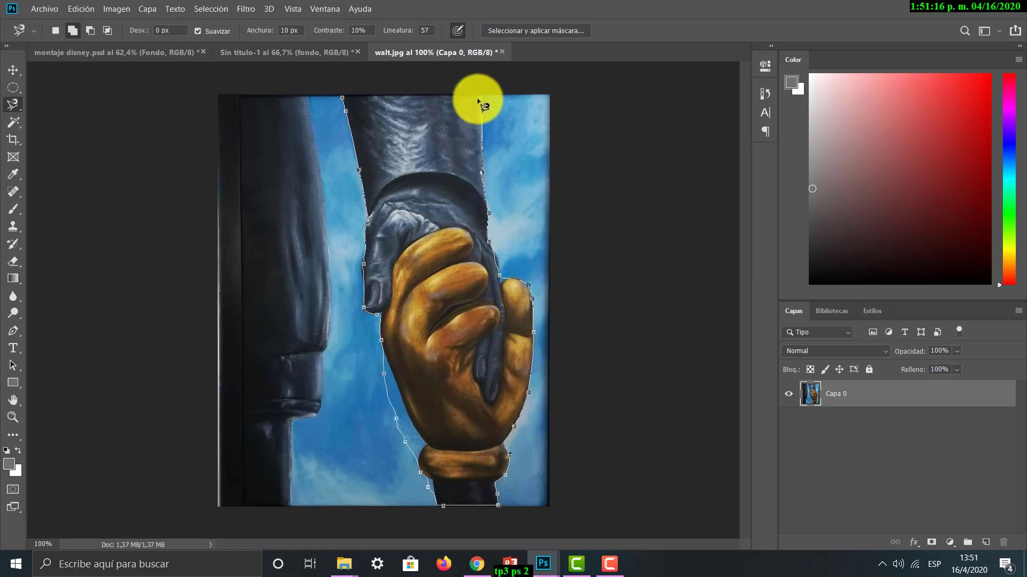
click(344, 101)
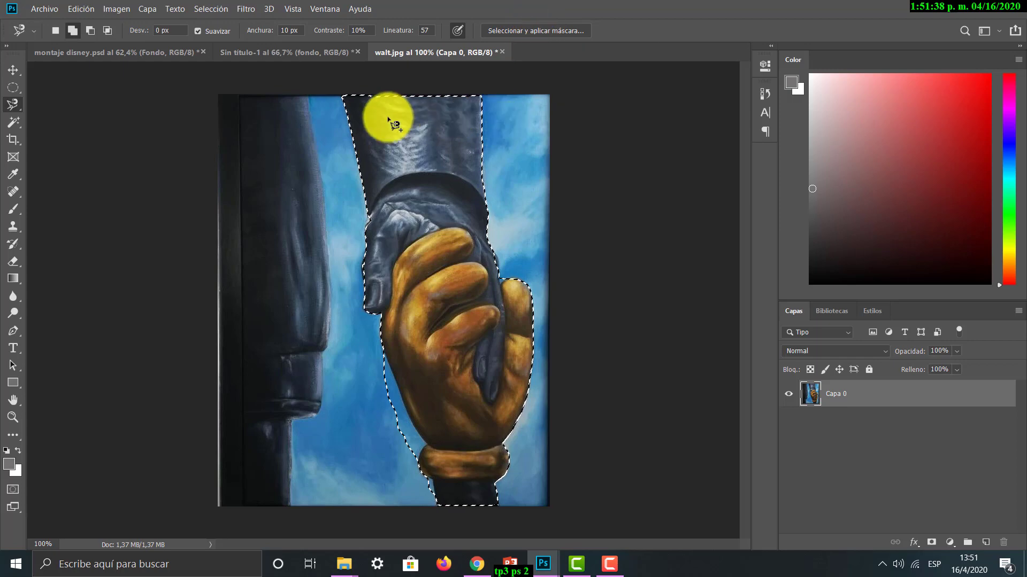
- Preview the cutout in Select and Mask, and try moving the selected hands from walt.jpg into the Sin título-1 document
click(493, 34)
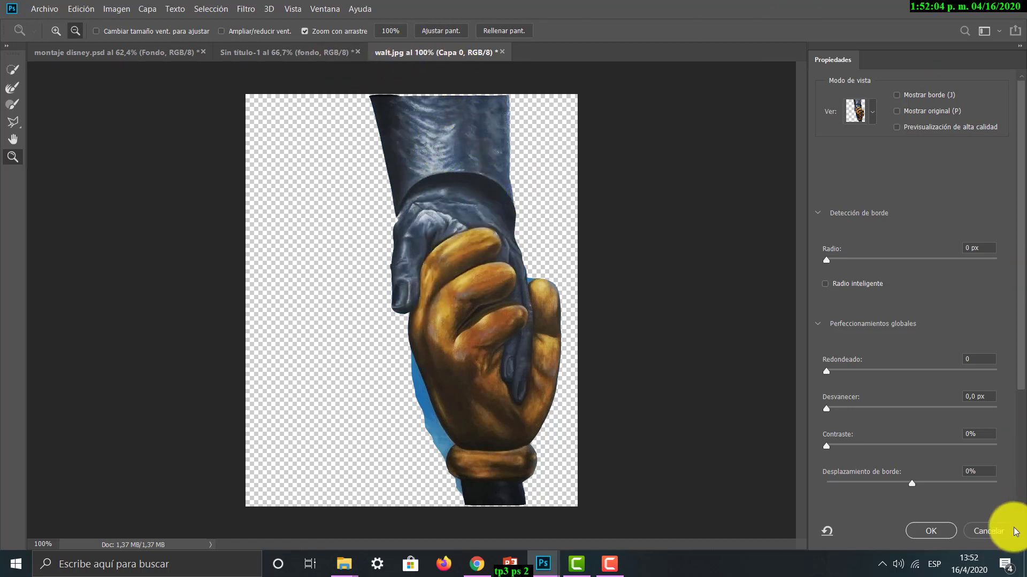
click(997, 530)
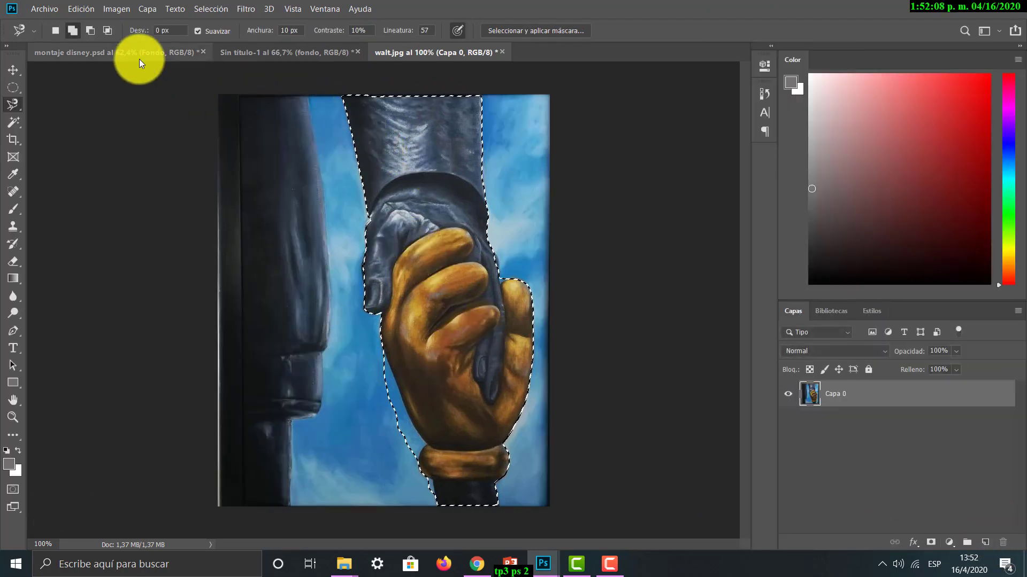
drag(416, 52, 470, 85)
click(13, 70)
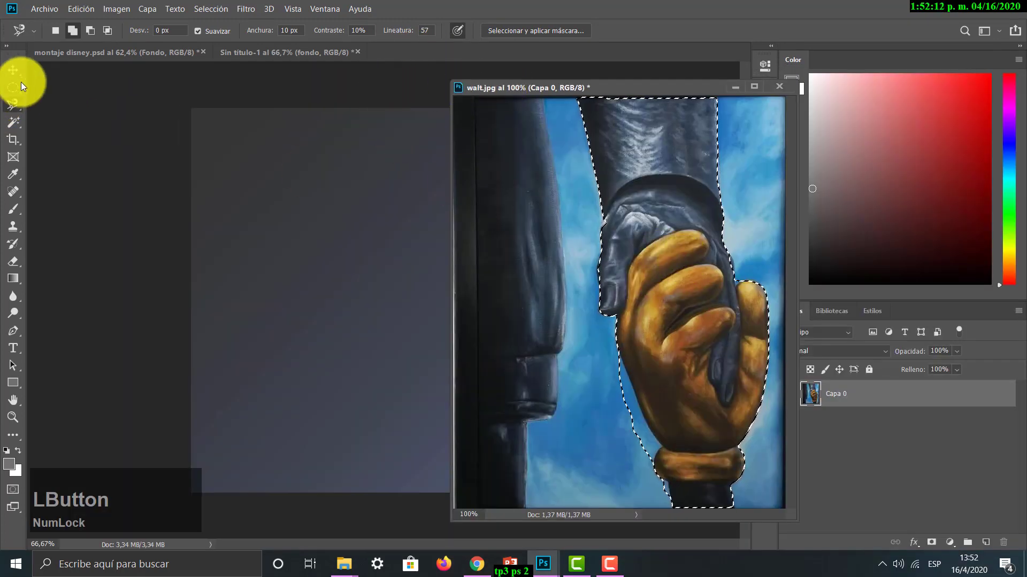
drag(710, 304, 412, 343)
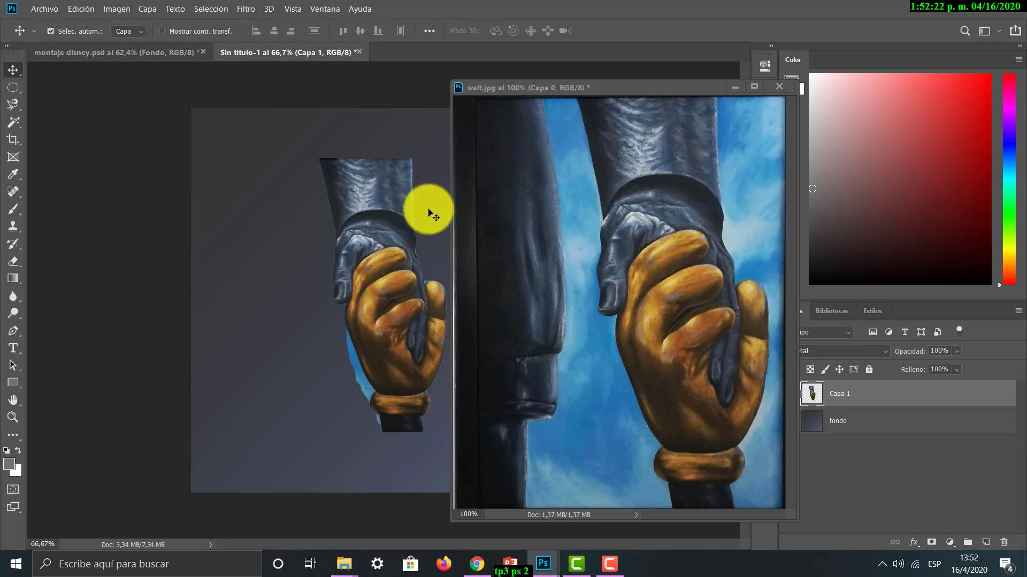
key(ctrl)
key(ctrl+z)
drag(551, 84, 456, 60)
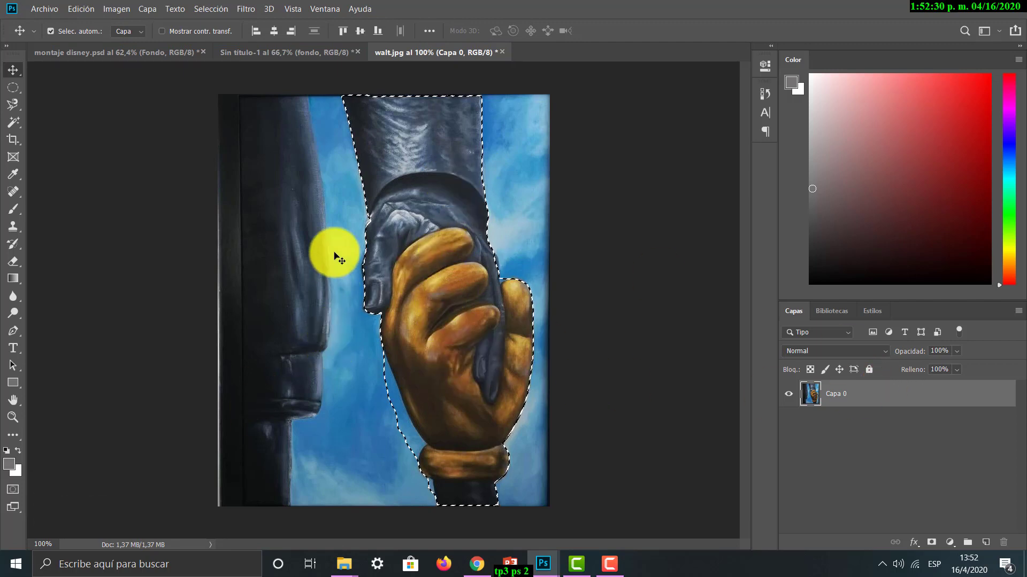
- Open the hands selection in Select and Mask and set the view to Onion Skin (Papel cebolla) with 35% transparency
click(18, 103)
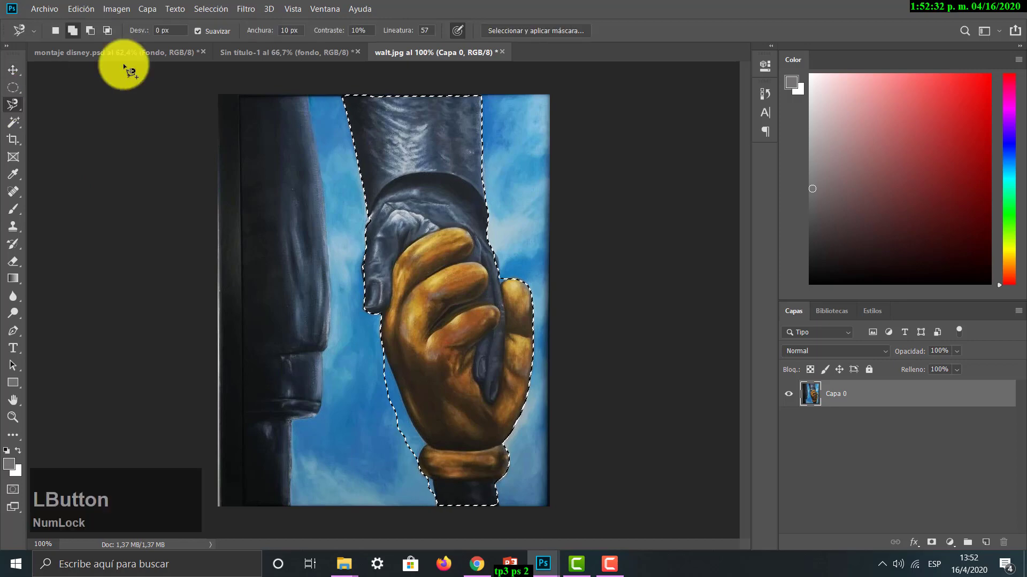
click(503, 31)
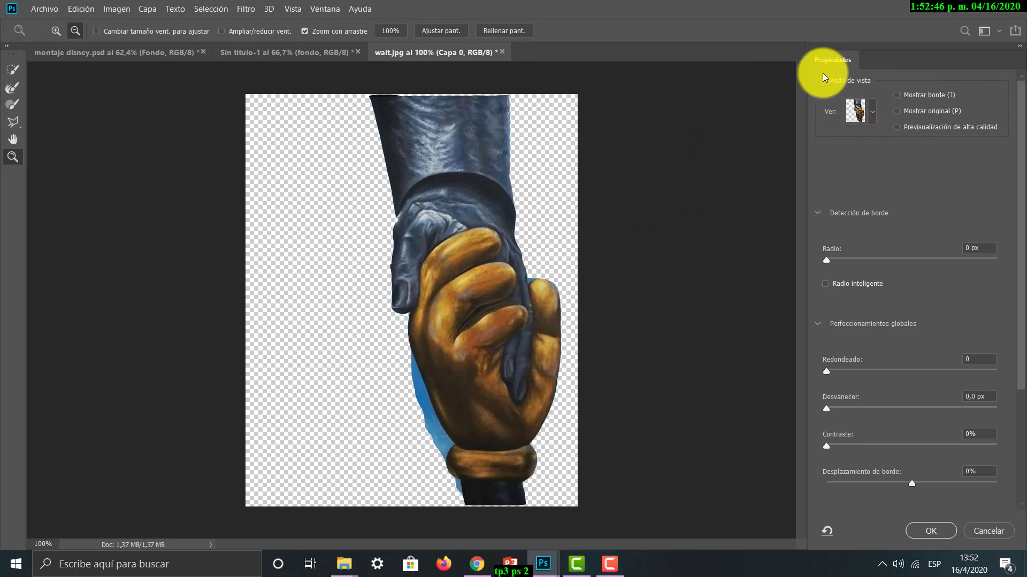
click(873, 111)
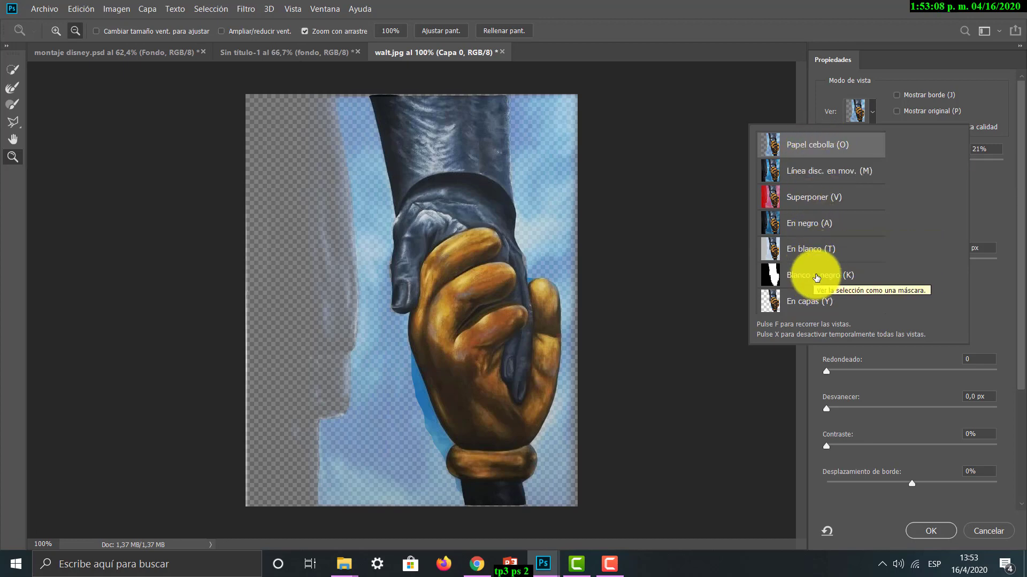
click(791, 144)
click(894, 67)
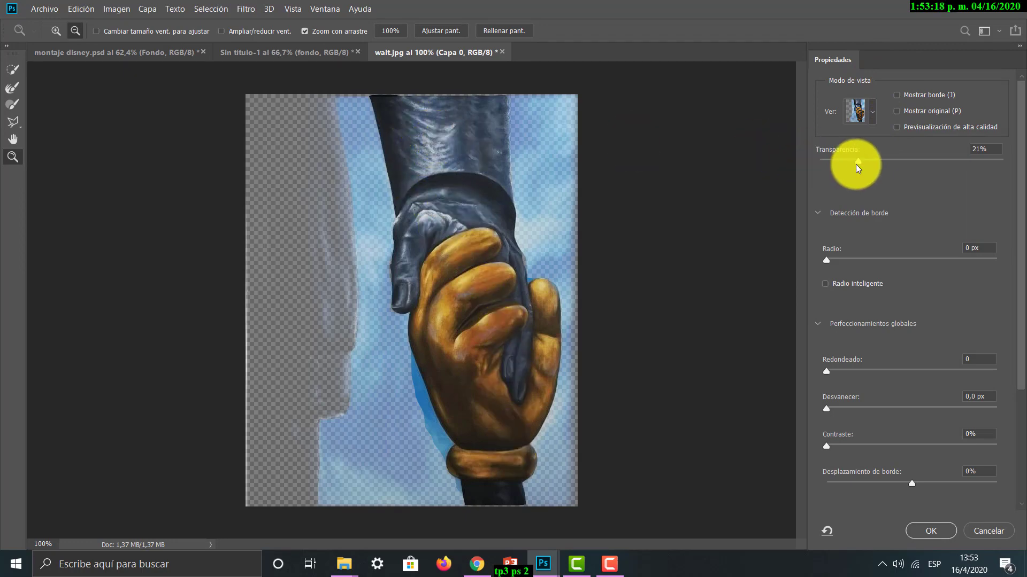
drag(858, 162, 886, 159)
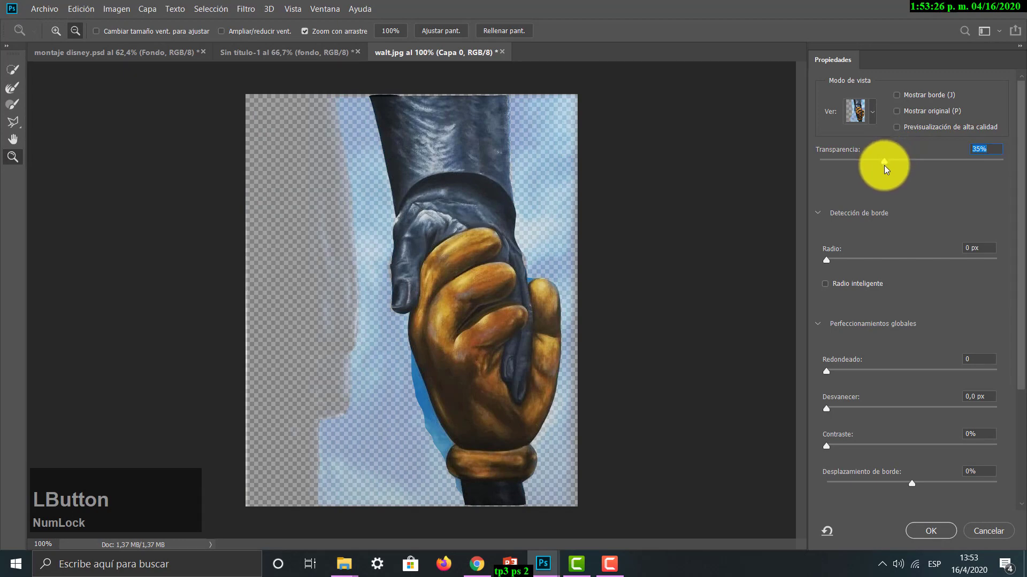
- Examine the selection edges up close around the thumb, fingers, glove and wrist for leftover blue background
click(15, 156)
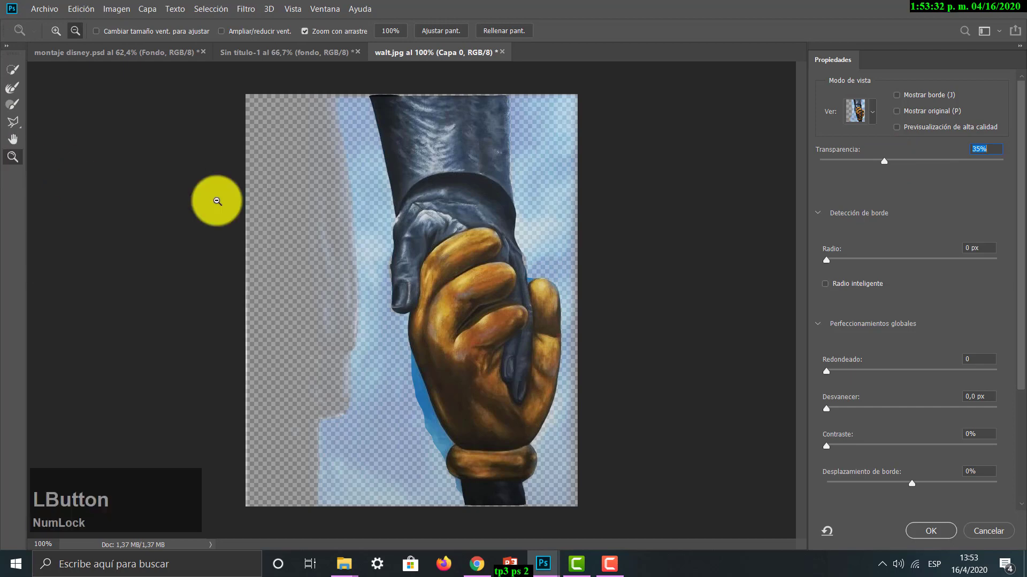
drag(481, 360, 524, 377)
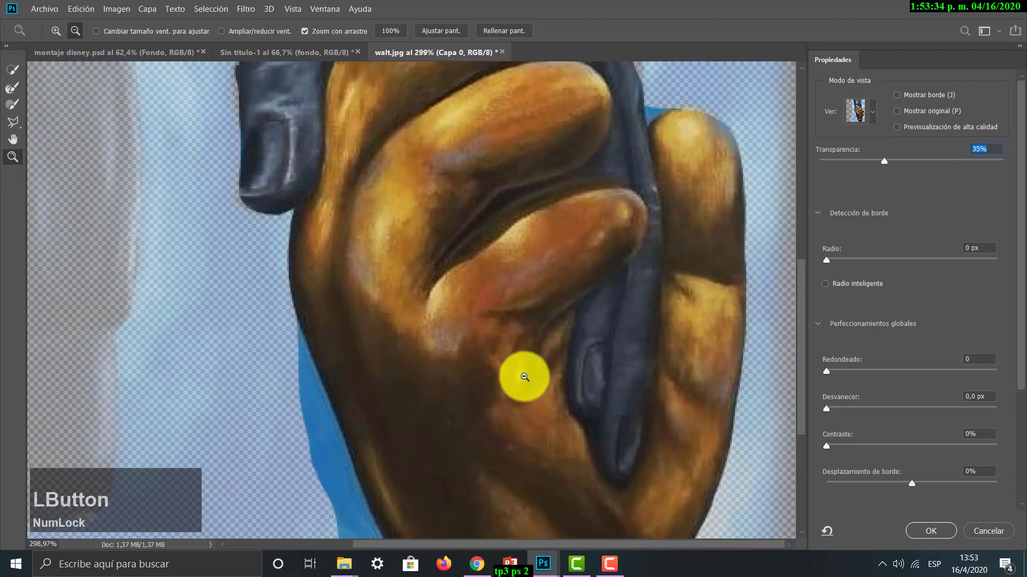
key(space)
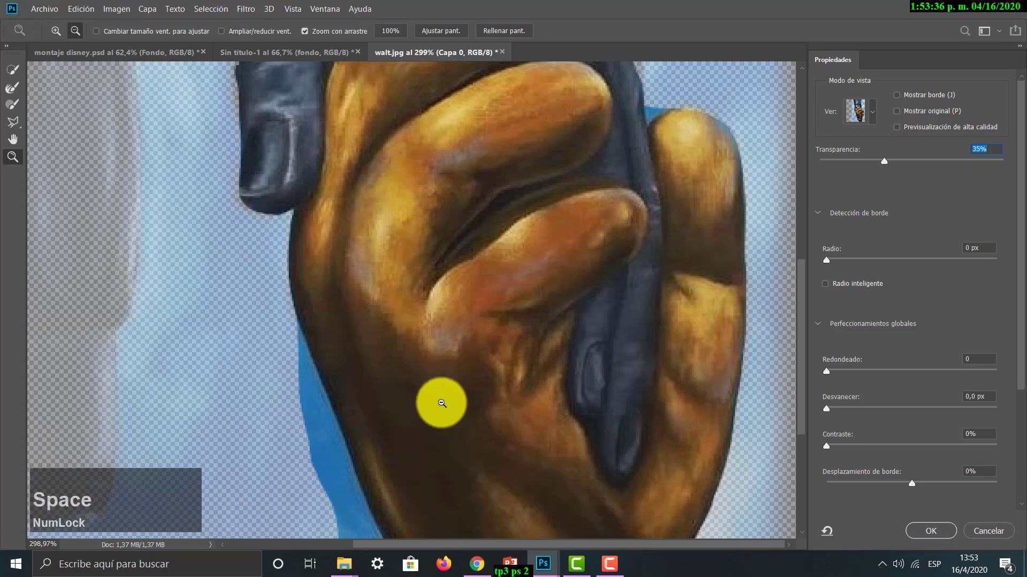
drag(442, 402, 431, 154)
key(h)
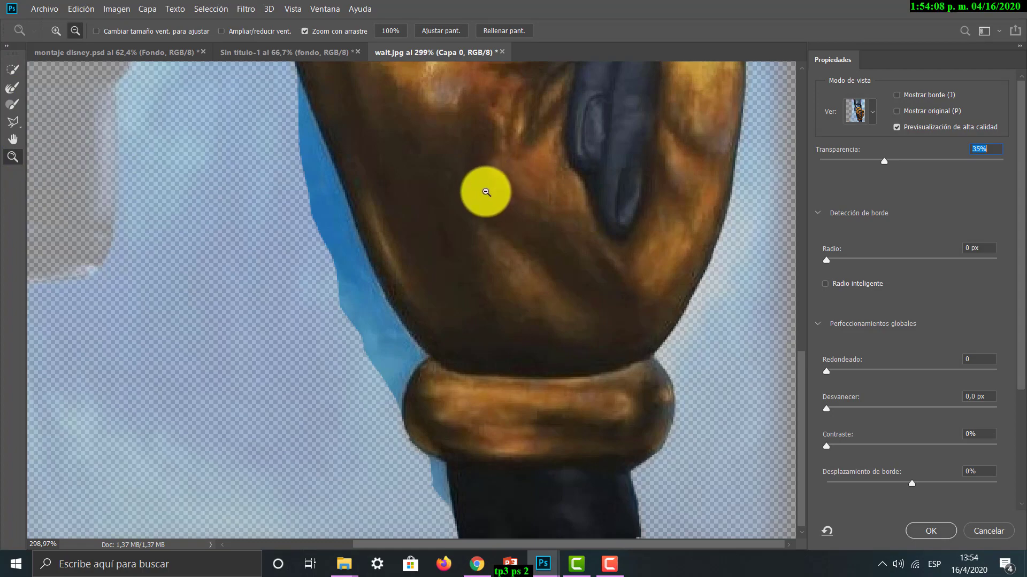
drag(518, 217, 444, 458)
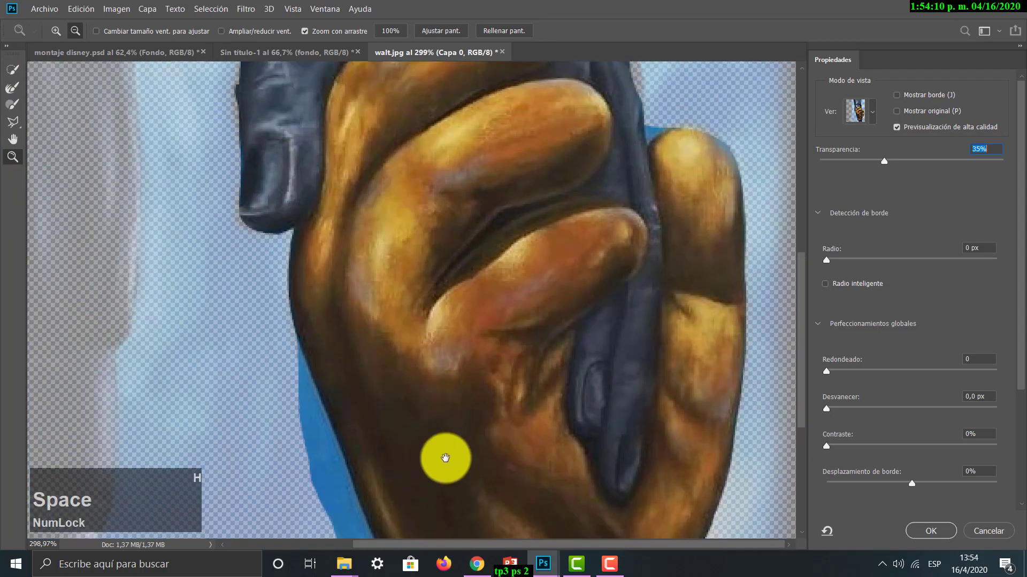
drag(454, 422, 429, 383)
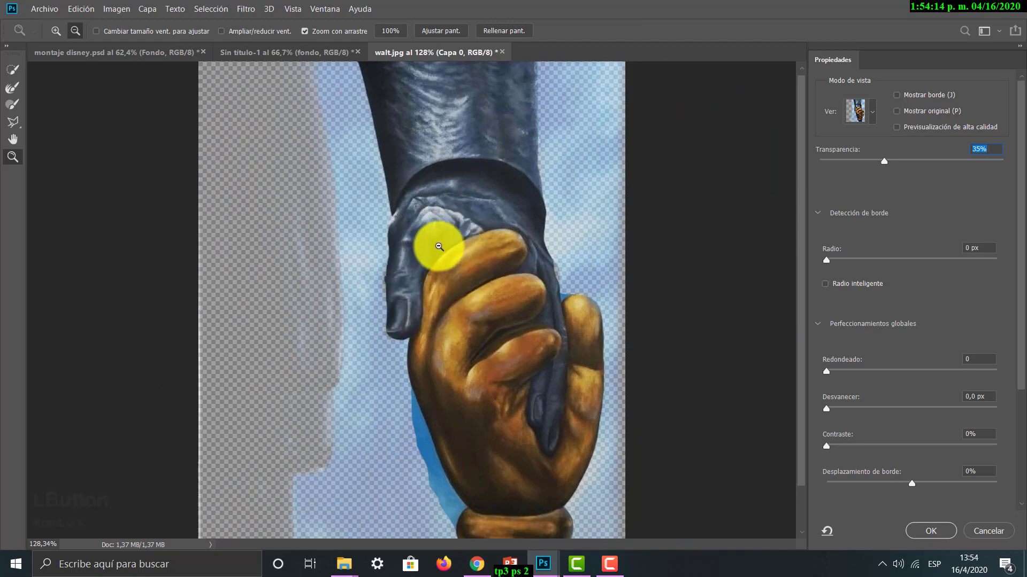
drag(429, 236, 483, 272)
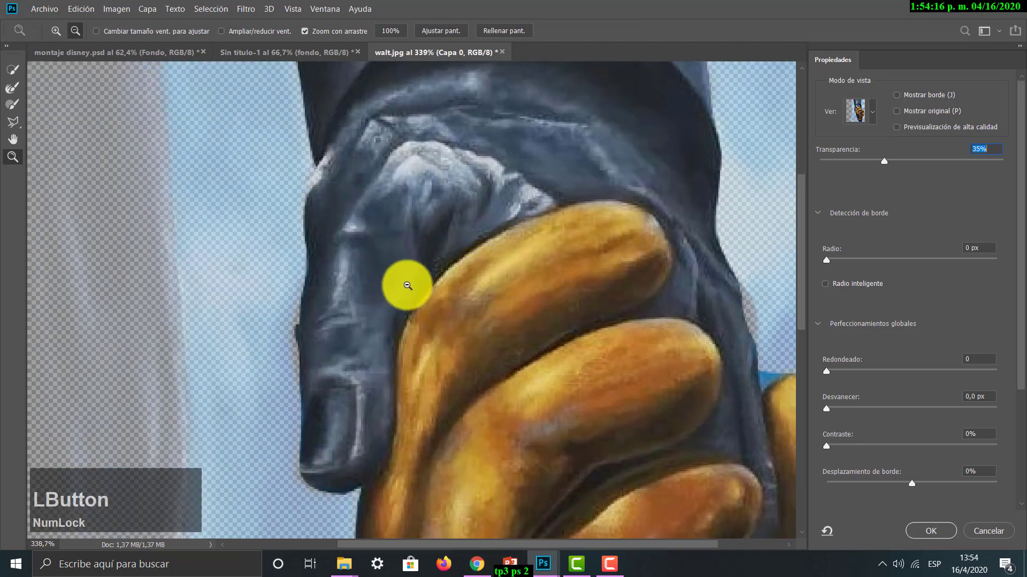
mouse_move(399, 198)
mouse_down()
mouse_move(452, 241)
mouse_move(410, 209)
mouse_up()
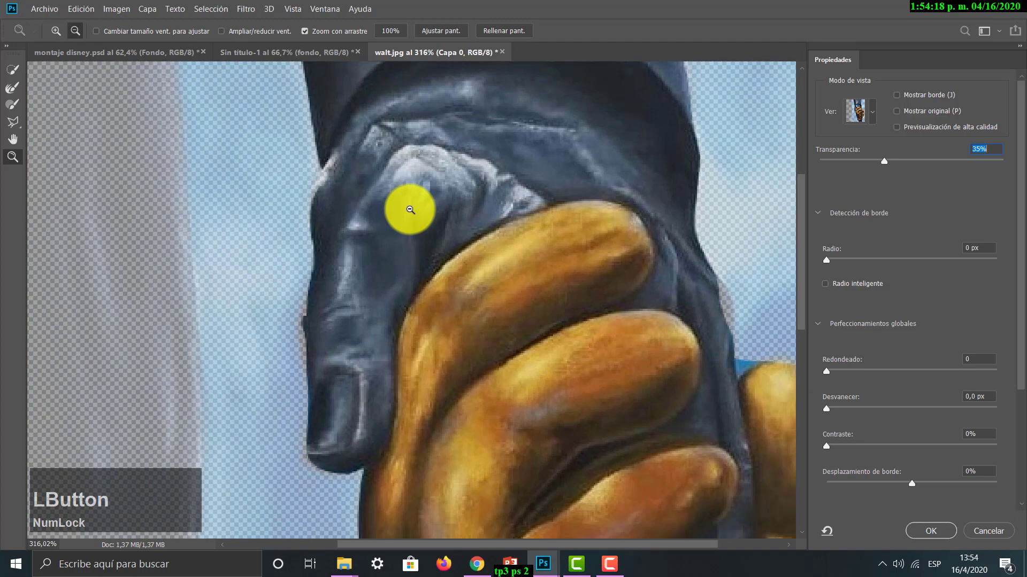
drag(561, 424, 532, 241)
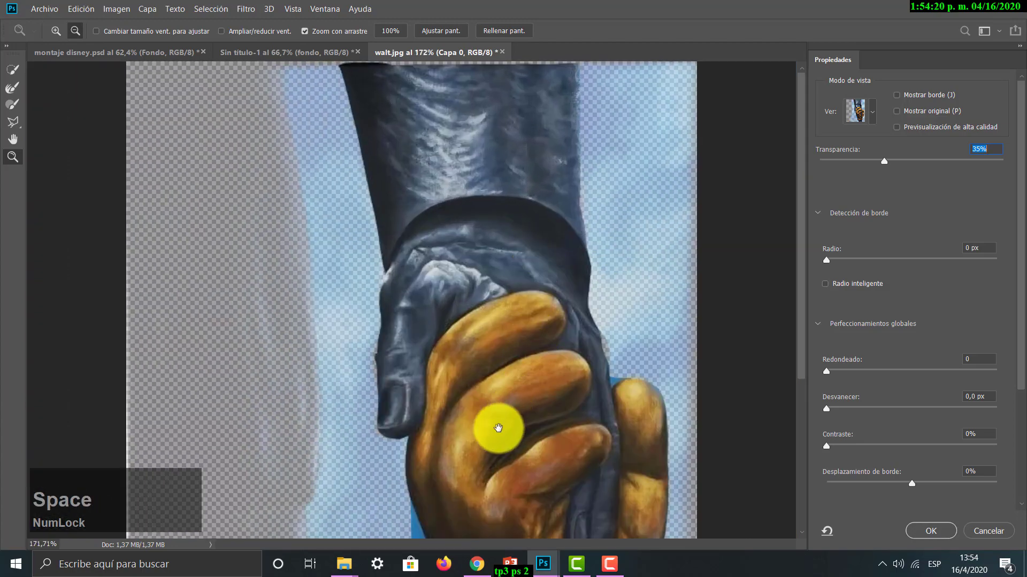
drag(498, 427, 488, 107)
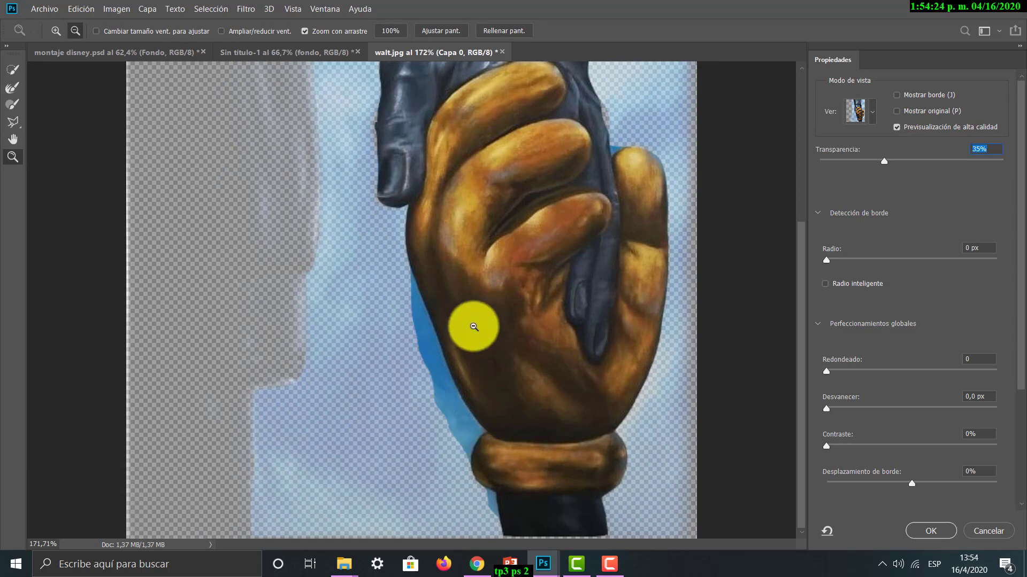
key(space)
drag(505, 325, 505, 333)
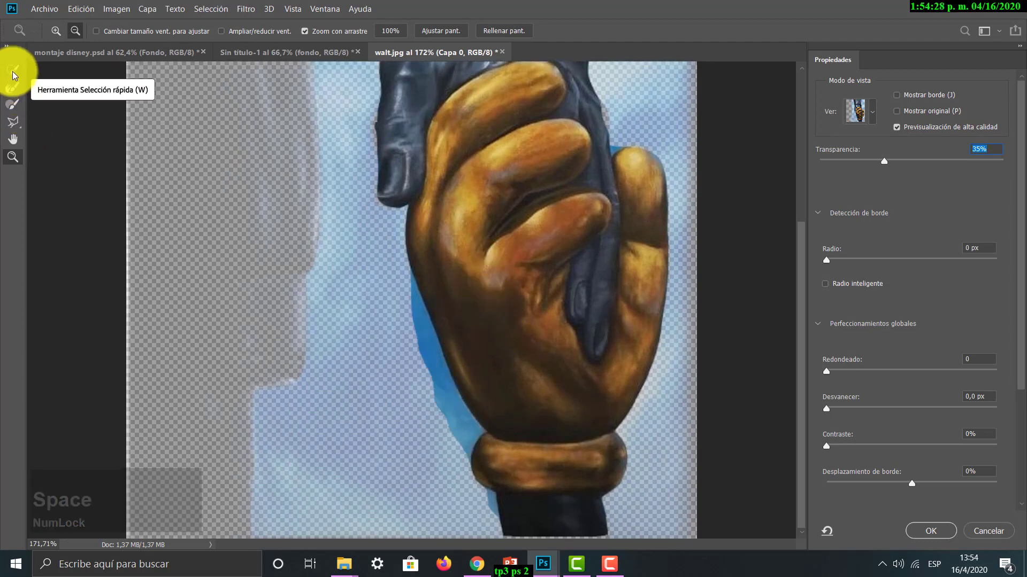
click(104, 91)
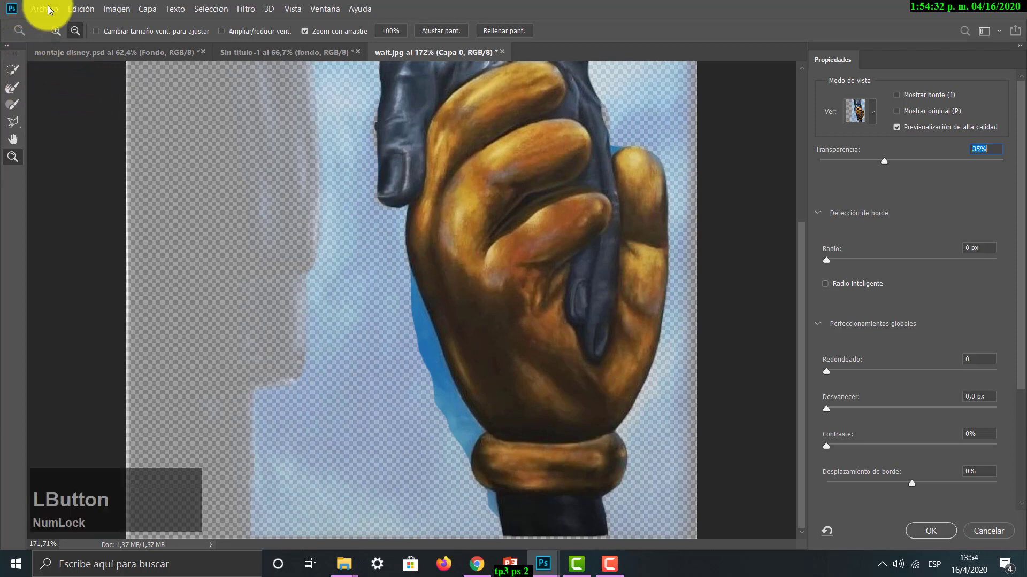
- Subtract the leftover blue background along the glove's left edge down to the wrist, using Quick Selection with a size 14 brush
click(17, 72)
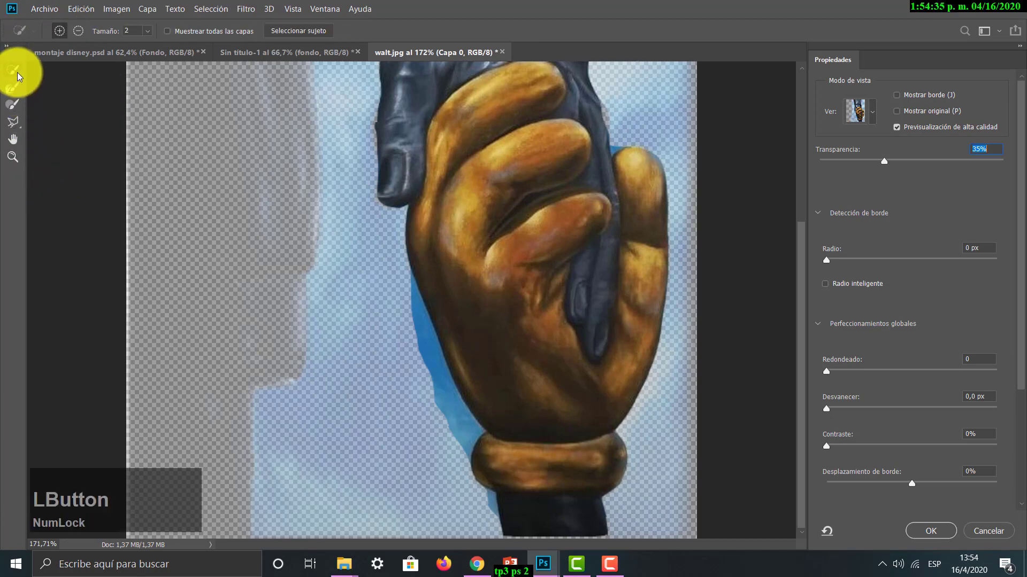
click(81, 31)
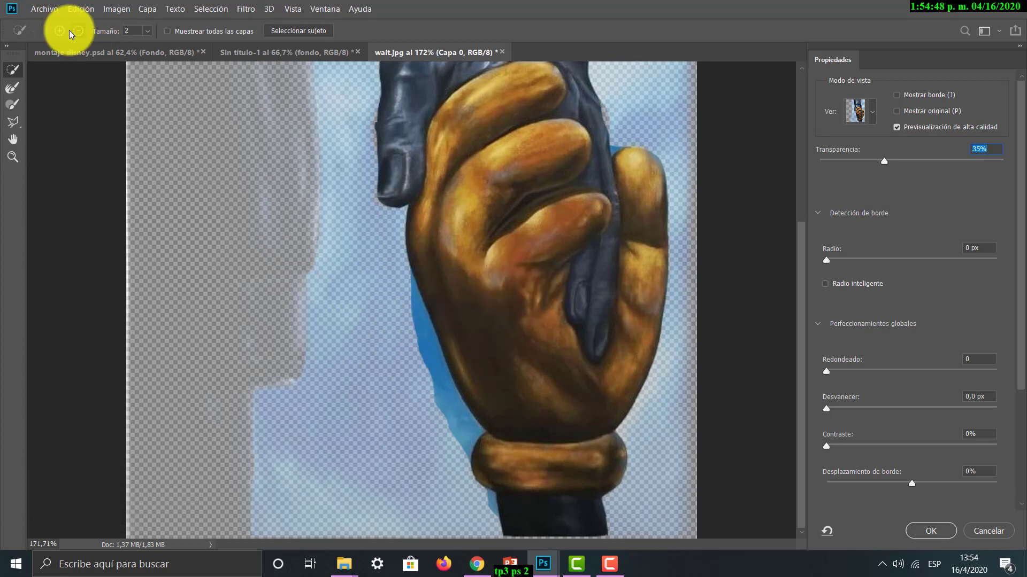
click(147, 30)
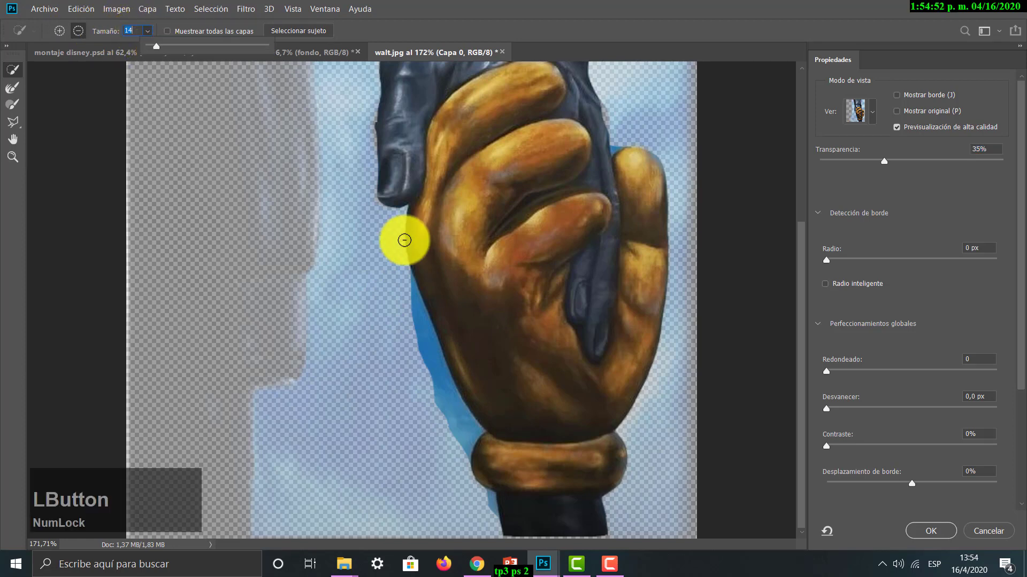
click(424, 339)
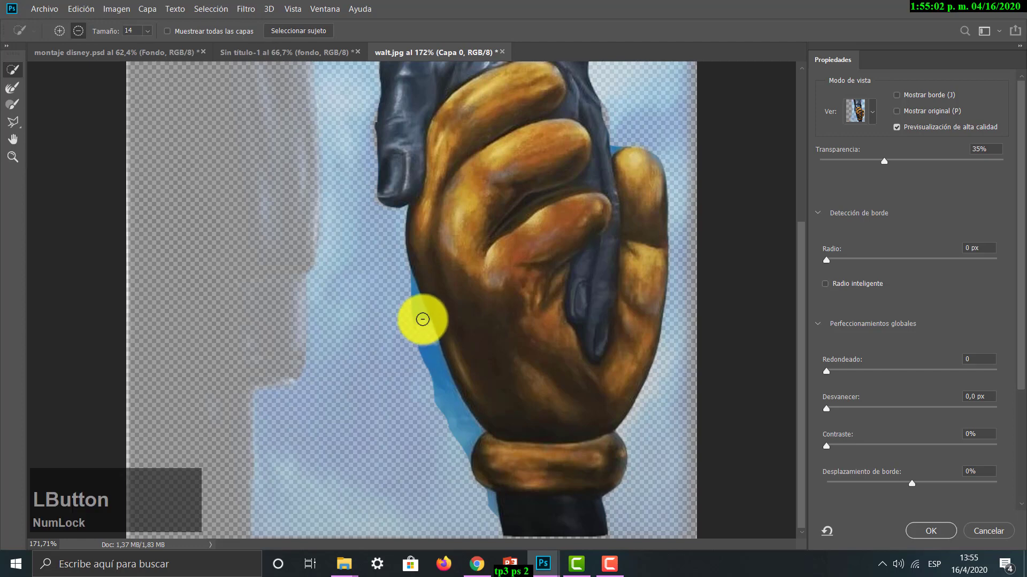
drag(420, 319, 412, 293)
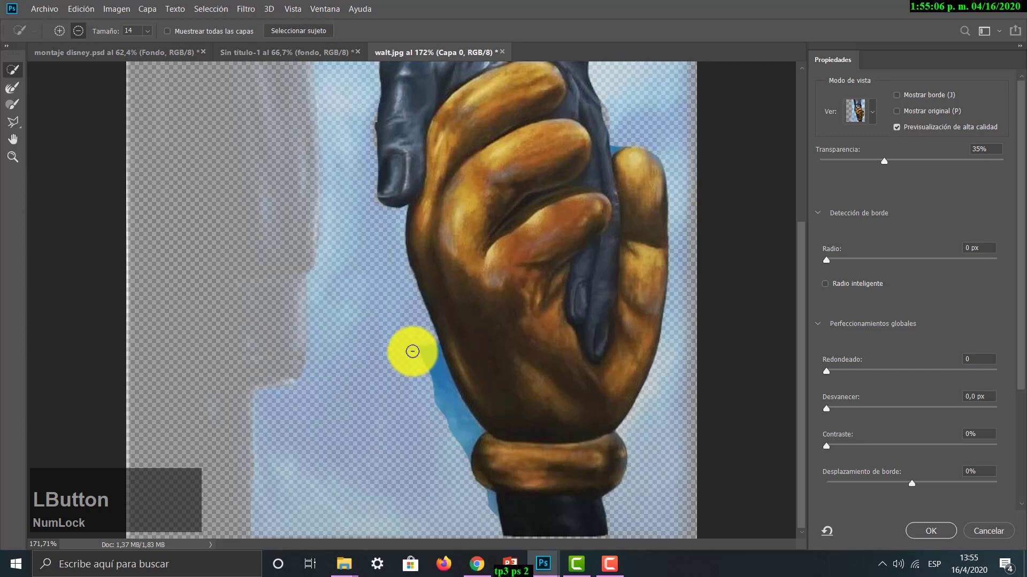
mouse_move(412, 351)
mouse_down()
mouse_move(440, 396)
mouse_move(426, 426)
mouse_up()
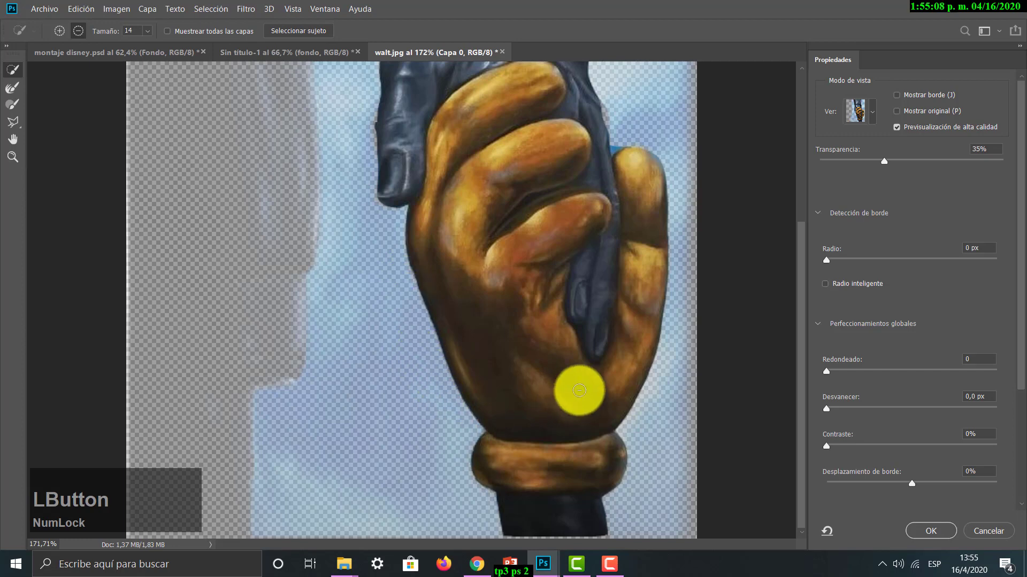
- Subtract the blue gap between the dark finger and the golden fingertip, using Quick Selection with a size 1 brush
drag(461, 316, 429, 488)
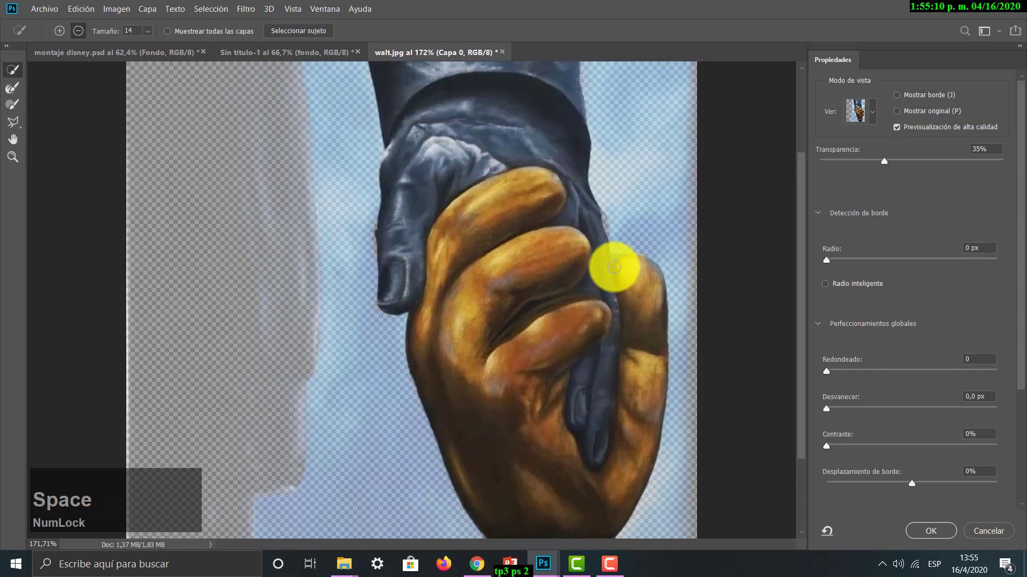
key(z)
drag(654, 272, 717, 323)
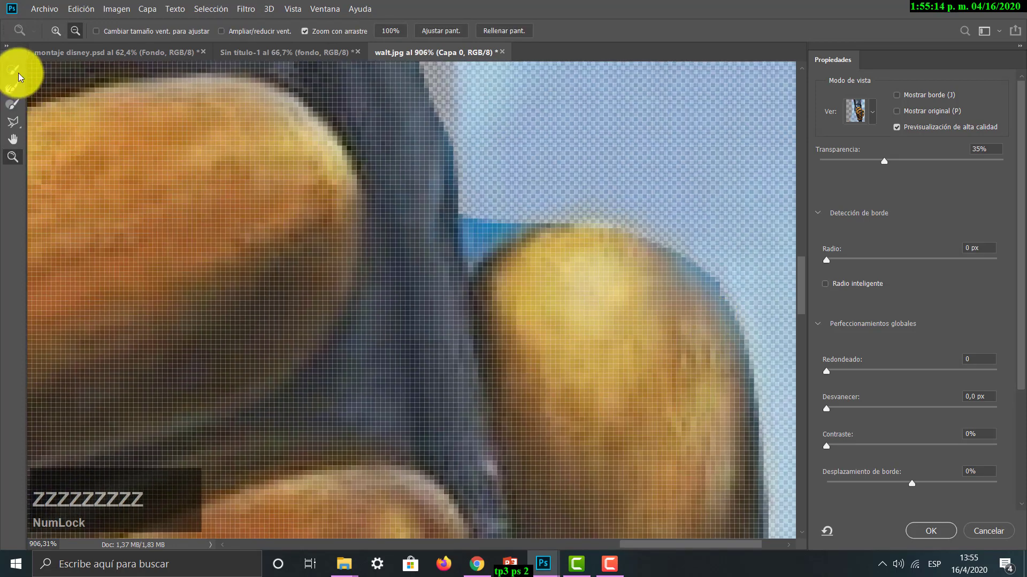
click(12, 69)
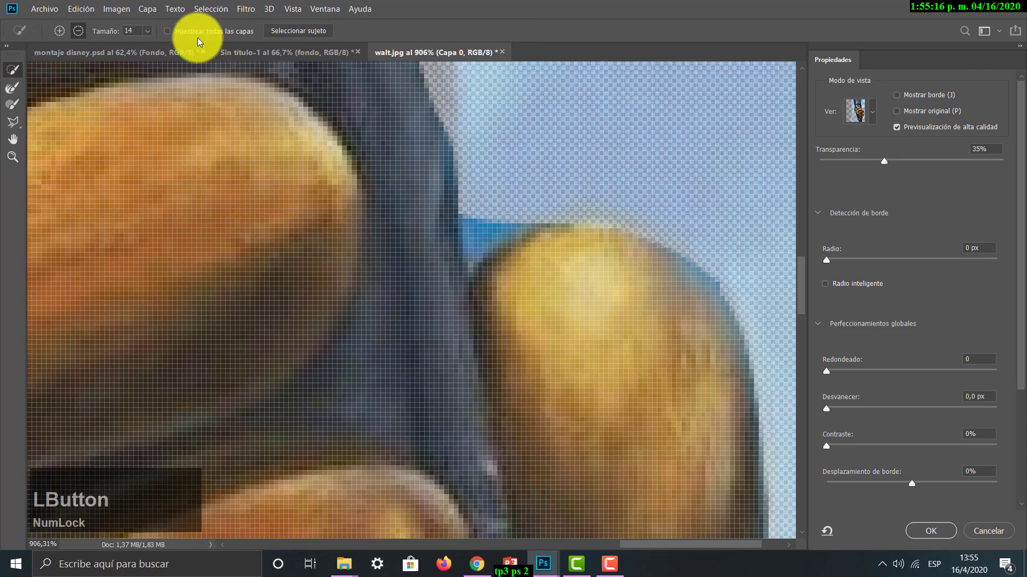
click(146, 31)
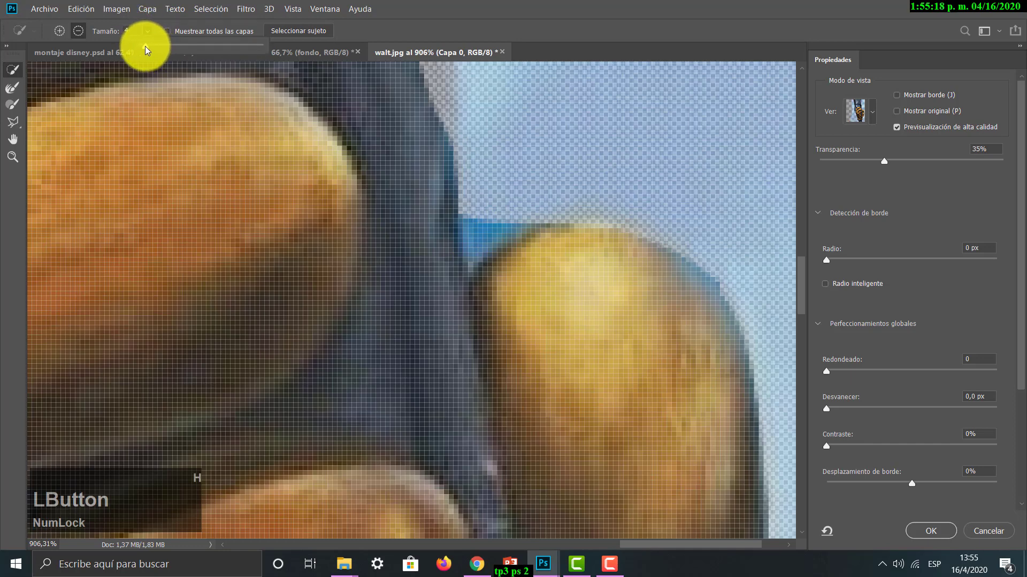
drag(145, 46, 144, 46)
click(469, 221)
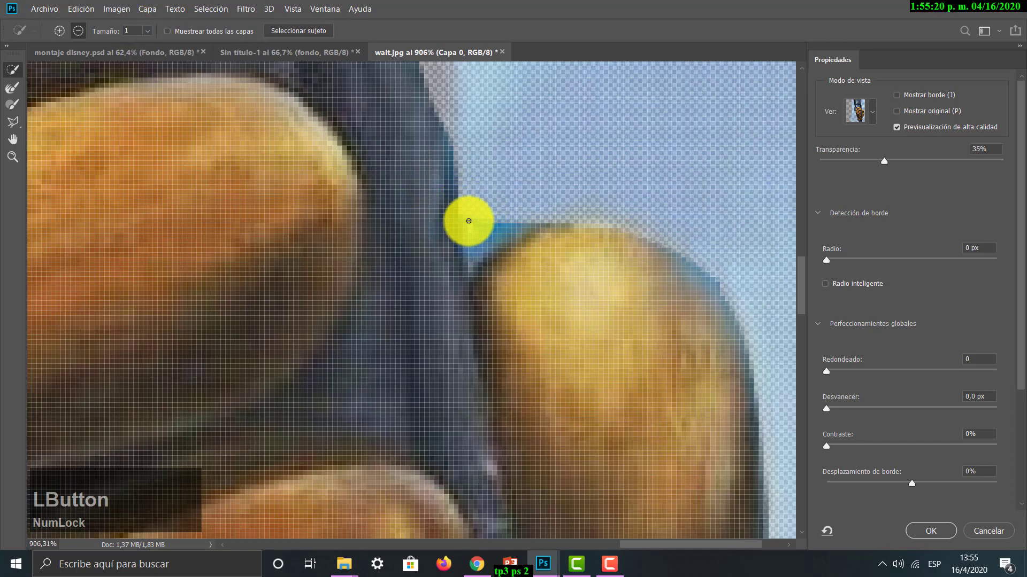
mouse_move(468, 221)
mouse_down()
mouse_move(469, 264)
mouse_move(473, 228)
mouse_move(475, 236)
mouse_move(497, 217)
mouse_move(497, 236)
mouse_move(521, 230)
mouse_move(495, 242)
mouse_move(518, 226)
mouse_move(464, 214)
mouse_up()
- Subtract the blue fringe along the outer edge of the golden fingertip with the same size 1 brush
mouse_move(694, 260)
mouse_down()
mouse_move(721, 293)
mouse_move(675, 251)
mouse_up()
key(space)
mouse_move(701, 419)
mouse_down()
mouse_move(521, 284)
mouse_move(520, 174)
mouse_move(582, 164)
mouse_move(584, 222)
mouse_up()
mouse_move(566, 81)
mouse_down()
mouse_move(610, 119)
mouse_move(635, 167)
mouse_move(593, 102)
mouse_move(564, 85)
mouse_up()
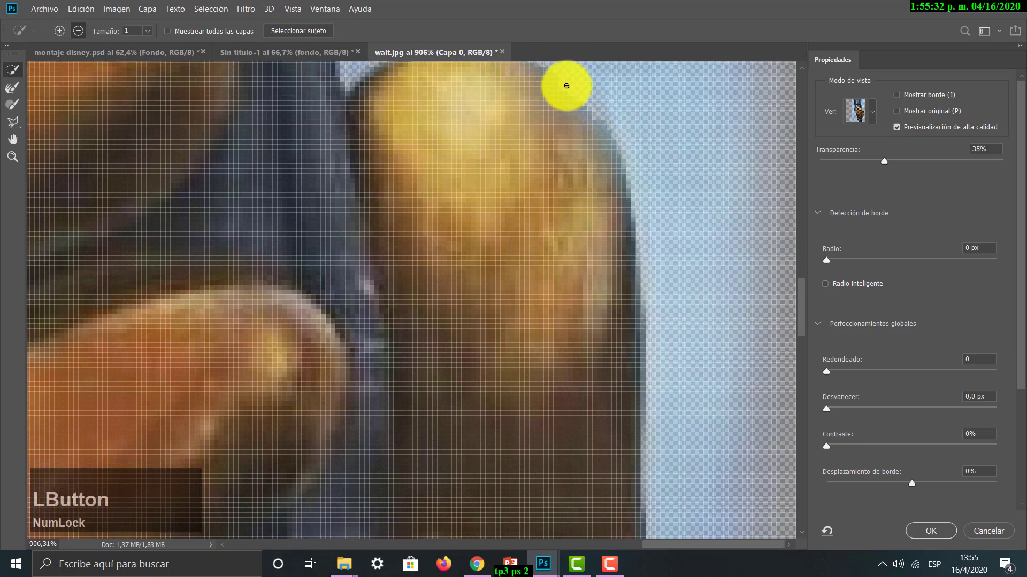
drag(490, 118, 262, 45)
mouse_move(569, 271)
mouse_down()
mouse_move(574, 307)
mouse_move(562, 285)
mouse_move(550, 305)
mouse_up()
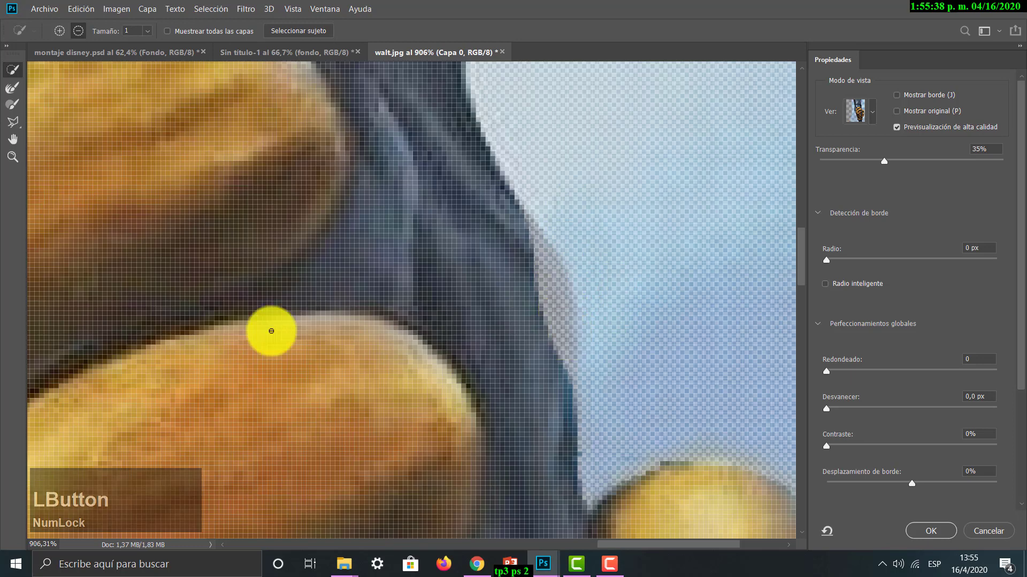
- Switch the selection view to Marching Ants (Línea disc. en mov.)
click(876, 112)
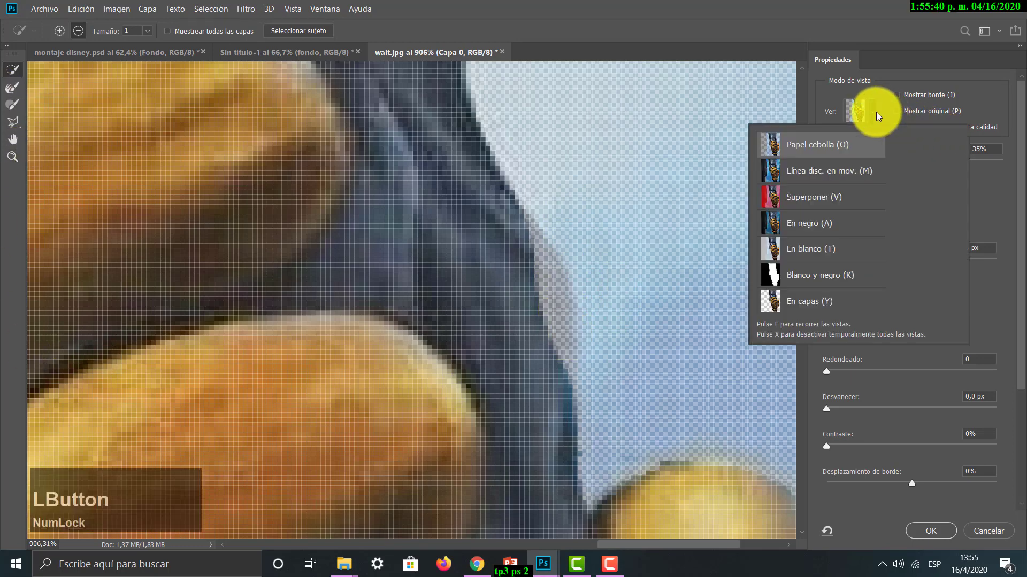
click(843, 174)
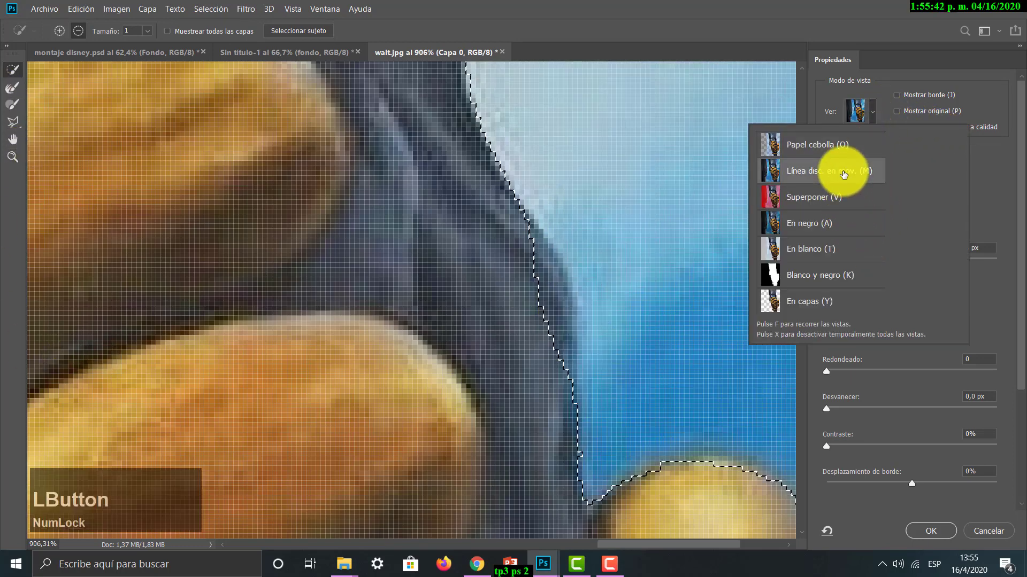
click(820, 97)
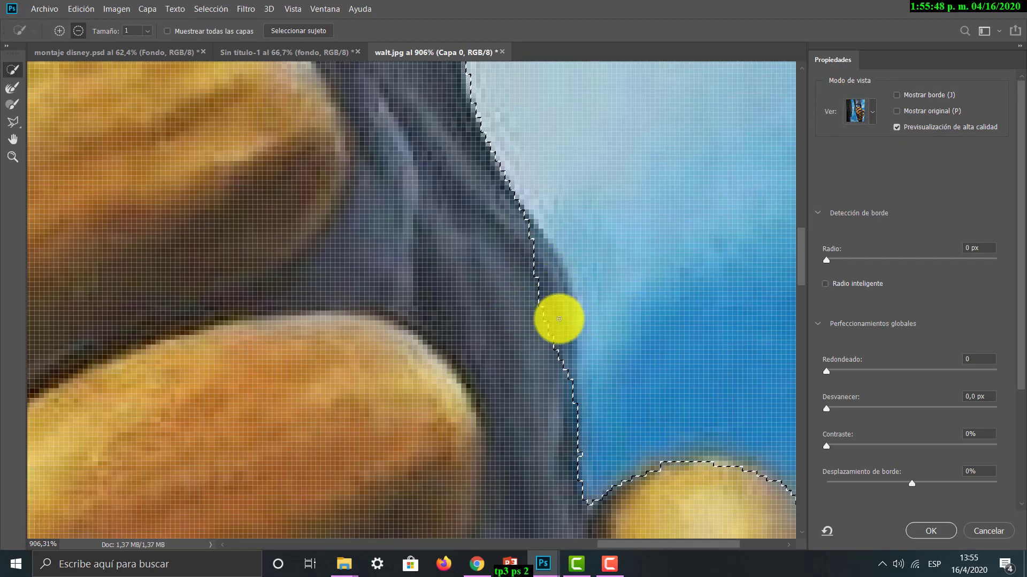
- Add the missing strip of the dark hand's right edge, above the golden fingertip, to the selection with Quick Selection
click(60, 32)
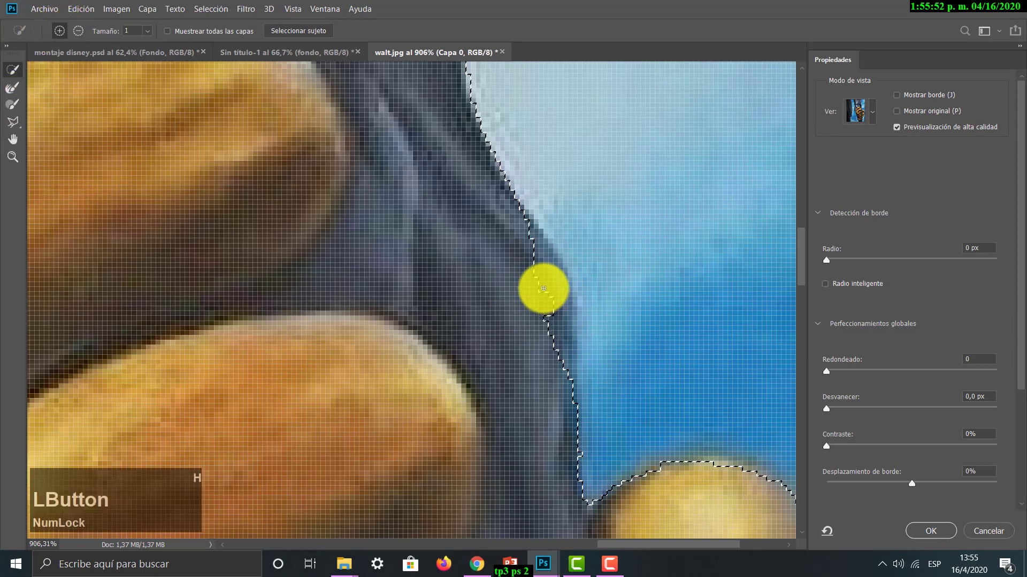
mouse_move(543, 289)
mouse_down()
mouse_move(534, 234)
mouse_move(568, 322)
mouse_move(566, 362)
mouse_move(558, 303)
mouse_move(559, 349)
mouse_move(546, 307)
mouse_move(558, 367)
mouse_up()
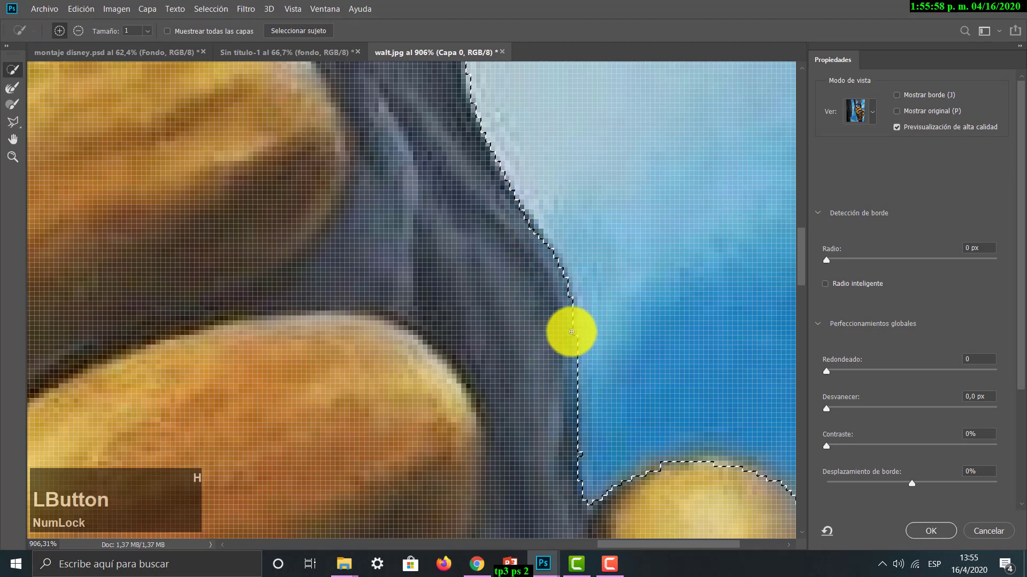
mouse_move(571, 332)
mouse_down()
mouse_move(562, 283)
mouse_move(514, 205)
mouse_up()
- Add the pale right edge of the dark sleeve to the selection, using the Brush tool at size 10
key(space)
drag(462, 169, 508, 450)
drag(409, 112, 445, 391)
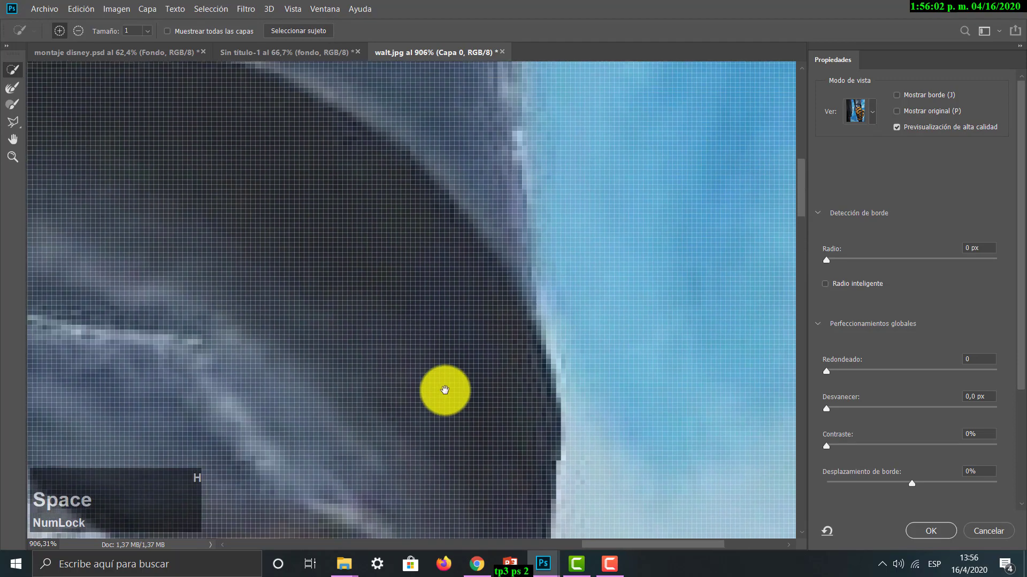
drag(424, 183, 439, 446)
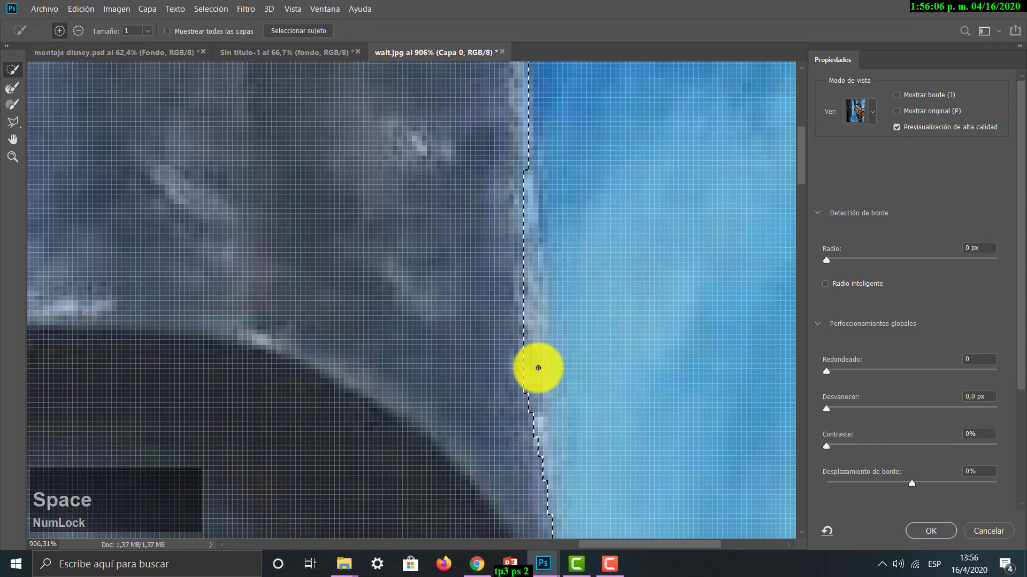
click(14, 104)
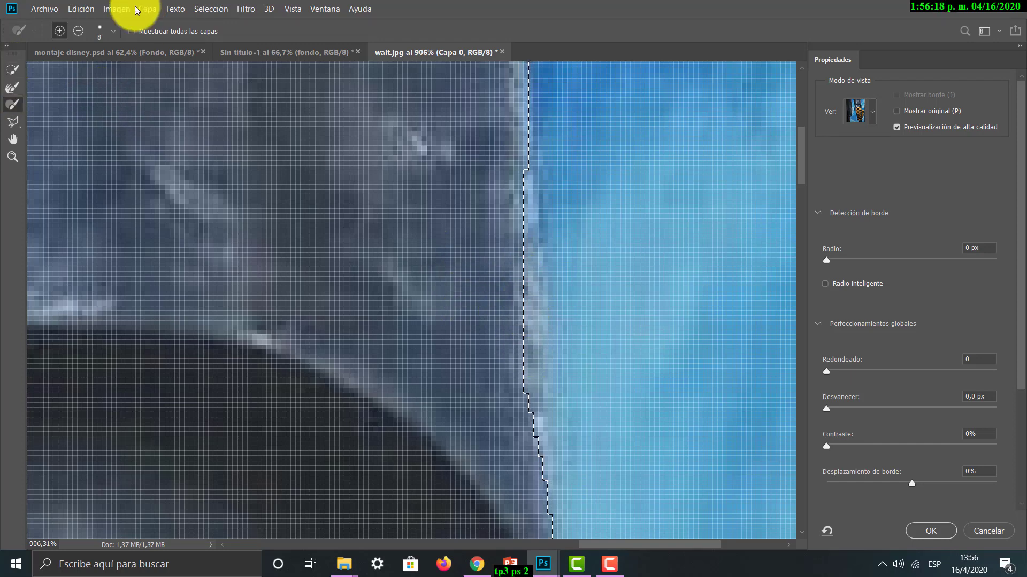
click(115, 30)
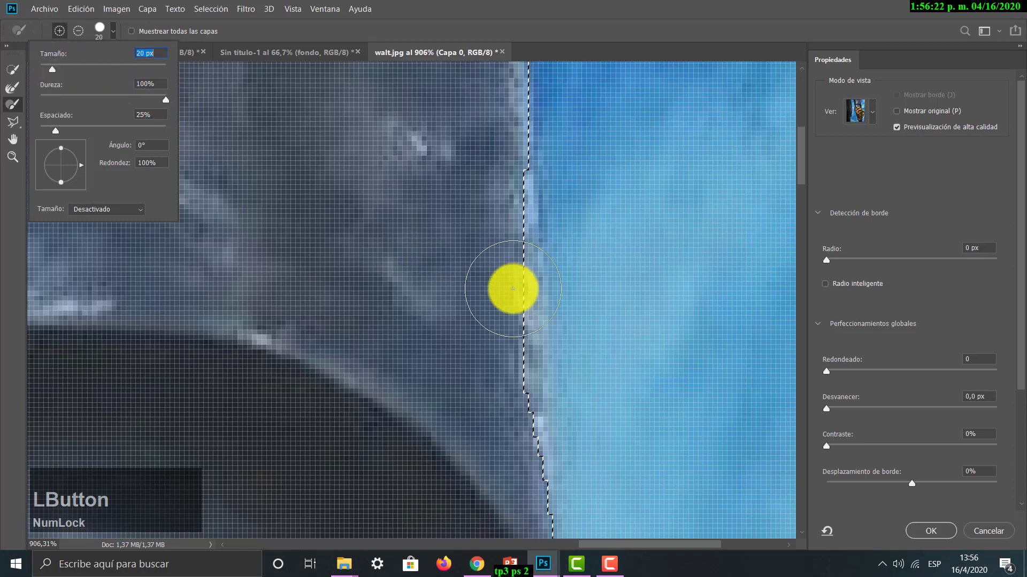
drag(34, 69, 48, 74)
drag(517, 334, 519, 339)
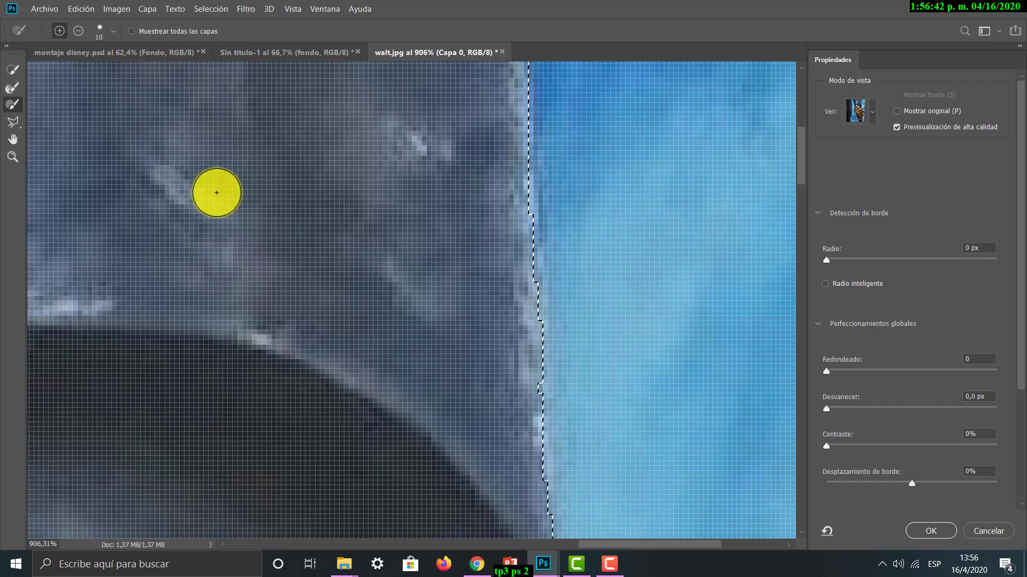
click(15, 105)
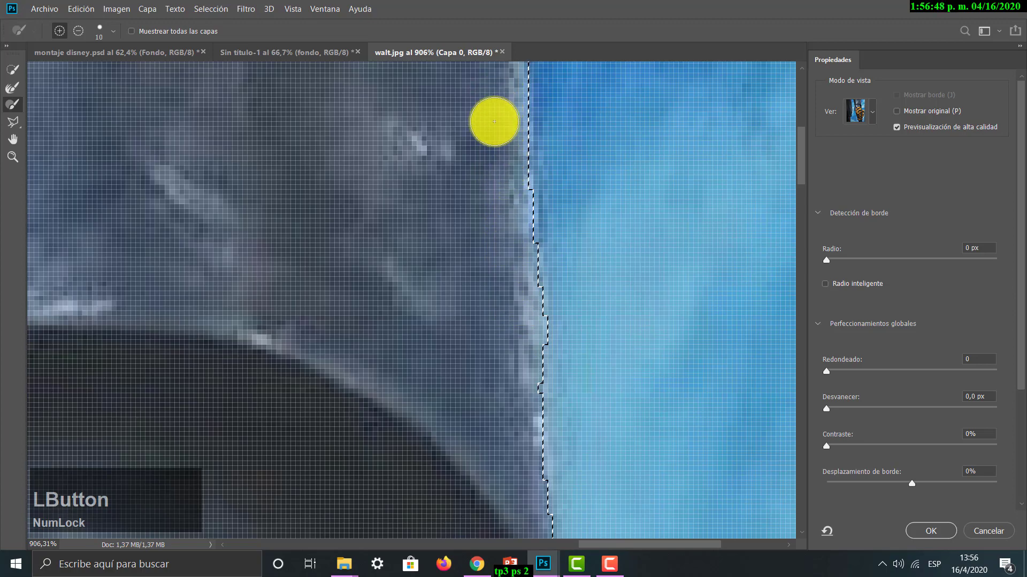
- Paint along the top of the dark sleeve to extend the selection to the image's upper edge, from right corner to left
drag(488, 125, 506, 476)
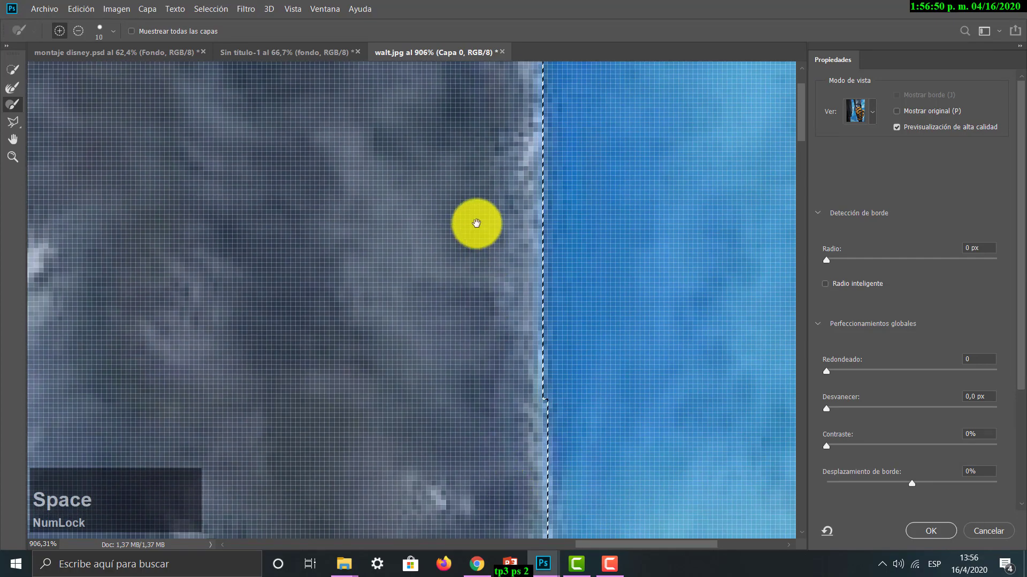
drag(475, 222, 492, 565)
drag(371, 362, 526, 424)
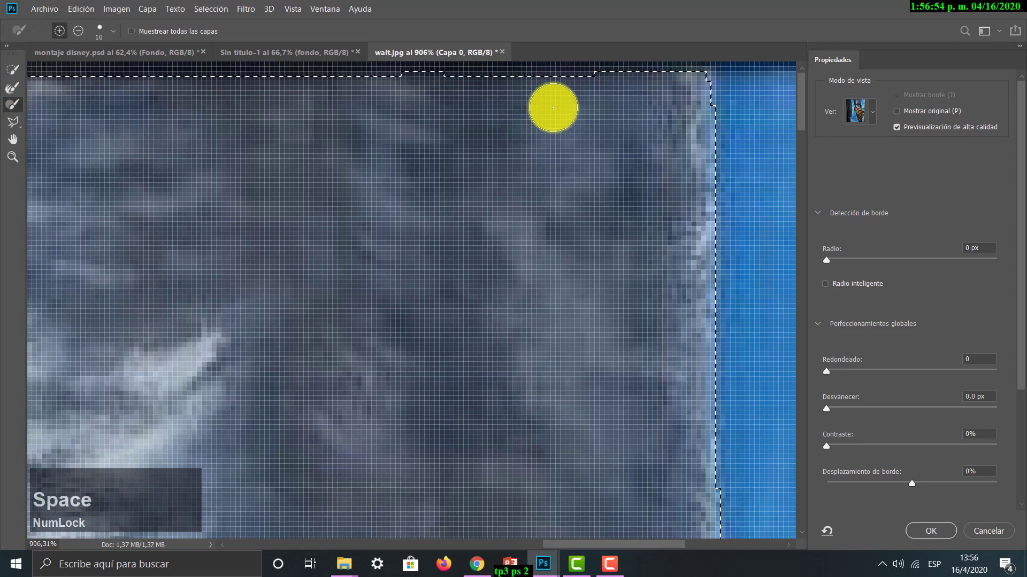
drag(601, 78, 453, 69)
drag(310, 57, 676, 70)
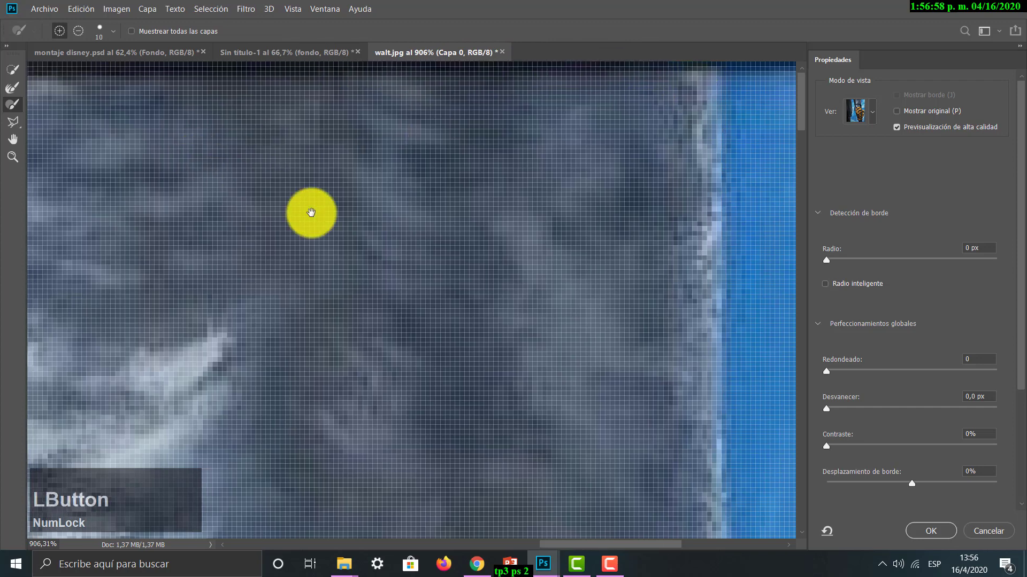
mouse_move(310, 213)
mouse_down()
mouse_move(470, 271)
mouse_move(659, 81)
mouse_move(407, 79)
mouse_up()
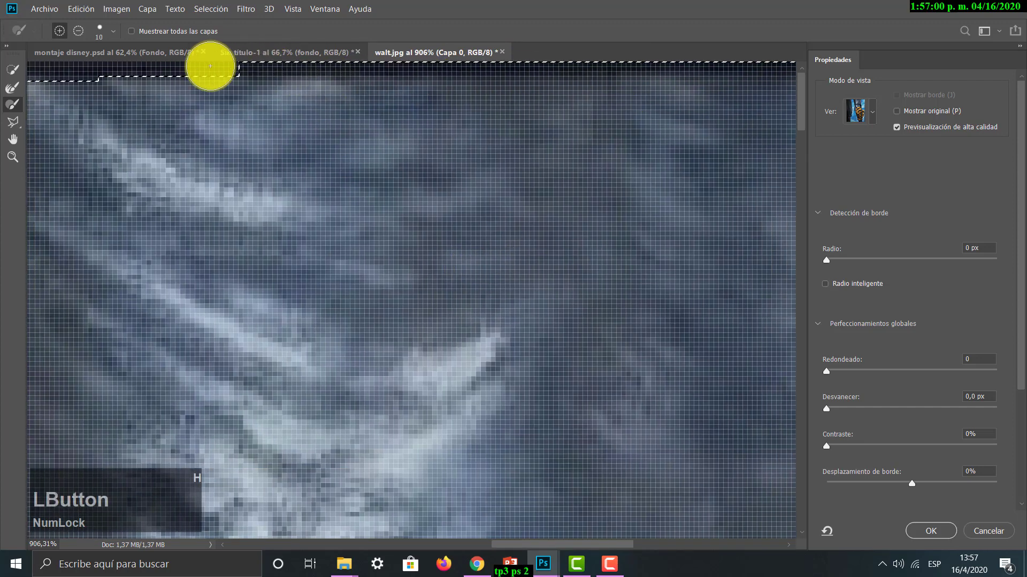
drag(250, 160, 524, 254)
drag(598, 69, 317, 67)
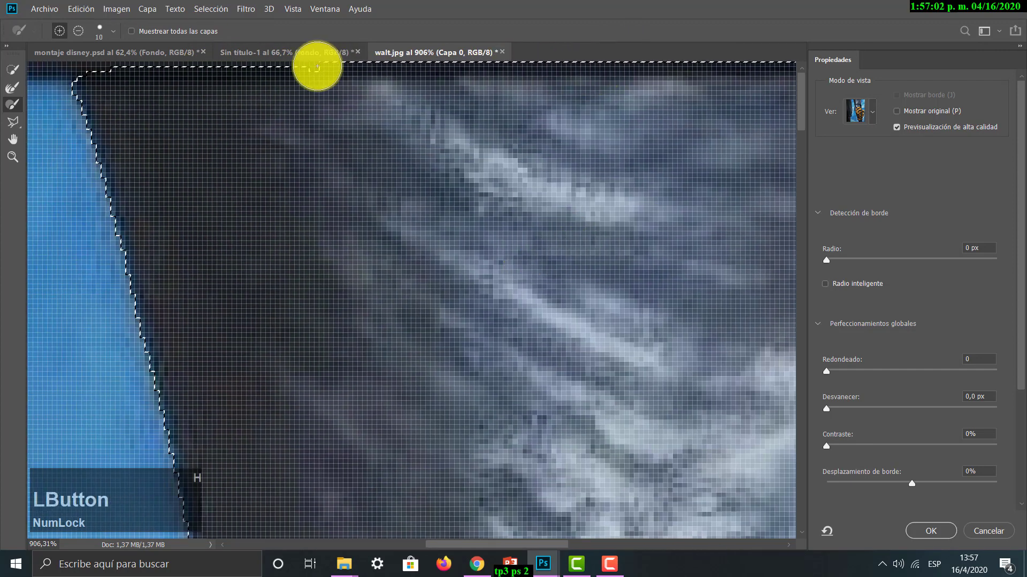
drag(201, 106, 332, 163)
drag(428, 80, 248, 64)
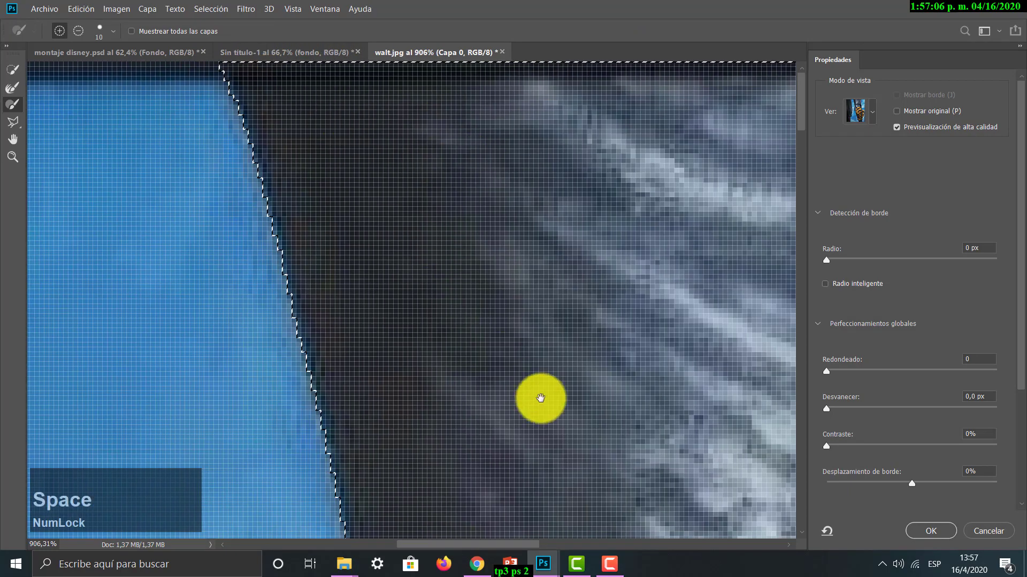
- Fill in the missing edge areas down the dark sleeve's left side and around the thumb to its tip with the Brush
mouse_move(538, 401)
mouse_down()
mouse_move(454, 325)
mouse_move(470, 126)
mouse_move(412, 355)
mouse_move(408, 479)
mouse_move(433, 339)
mouse_up()
key(h)
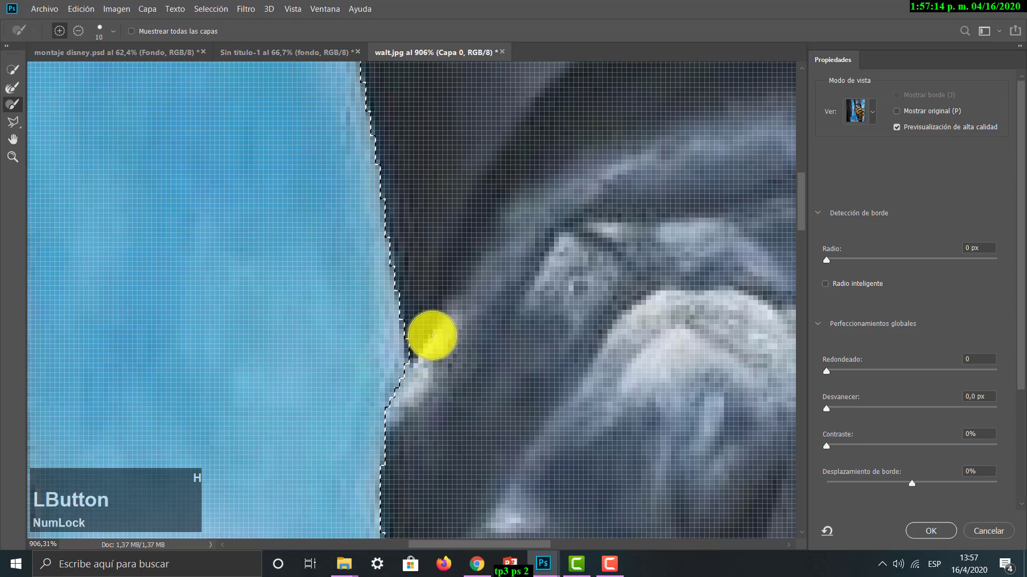
key(space)
mouse_move(591, 518)
mouse_down()
mouse_move(554, 346)
mouse_move(557, 305)
mouse_up()
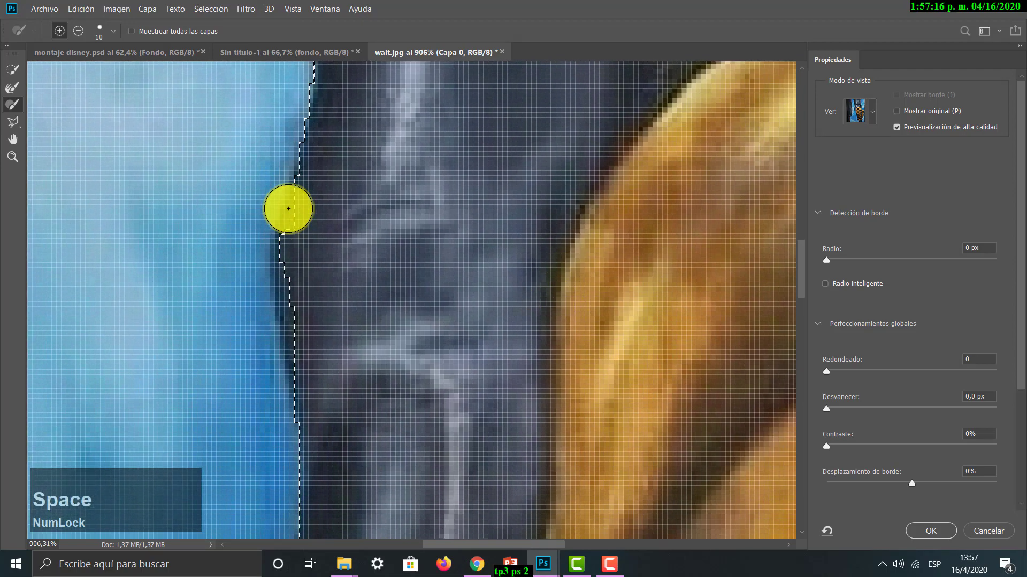
mouse_move(302, 243)
mouse_down()
mouse_move(298, 307)
mouse_move(314, 389)
mouse_move(385, 467)
mouse_move(413, 317)
mouse_move(323, 348)
mouse_move(344, 279)
mouse_up()
key(space)
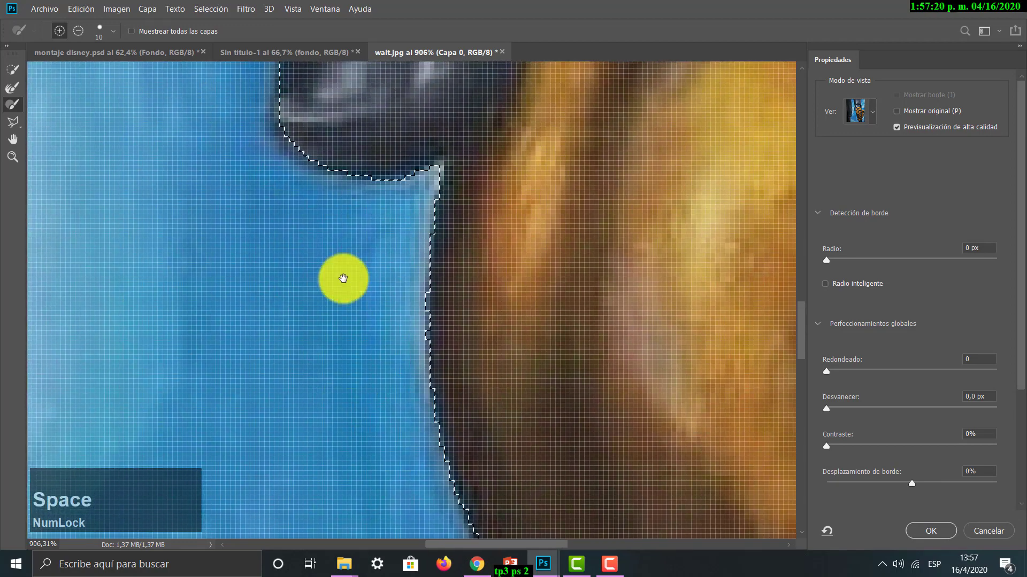
click(361, 9)
click(509, 91)
key(space)
drag(518, 114, 474, 161)
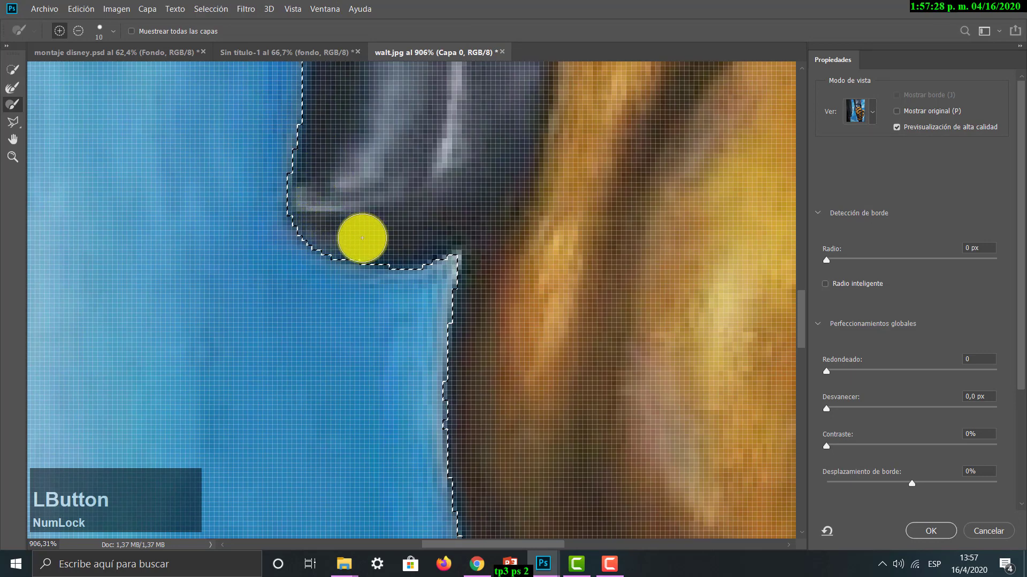
- Follow the left outline down to the golden cuff and touch up the cuff's left edge of the selection with the Brush
key(space)
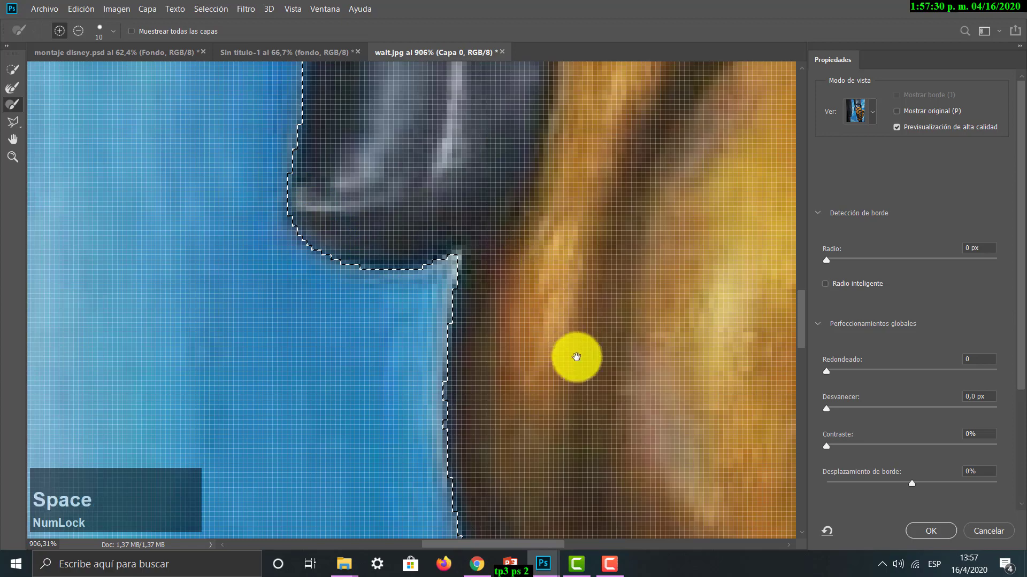
drag(573, 356, 547, 315)
drag(465, 106, 535, 239)
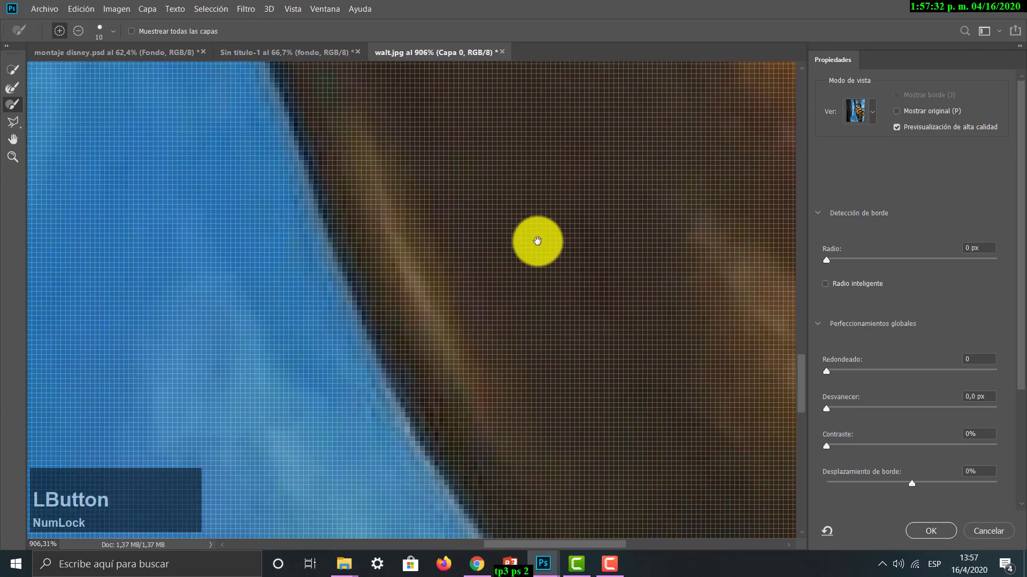
drag(470, 114, 506, 176)
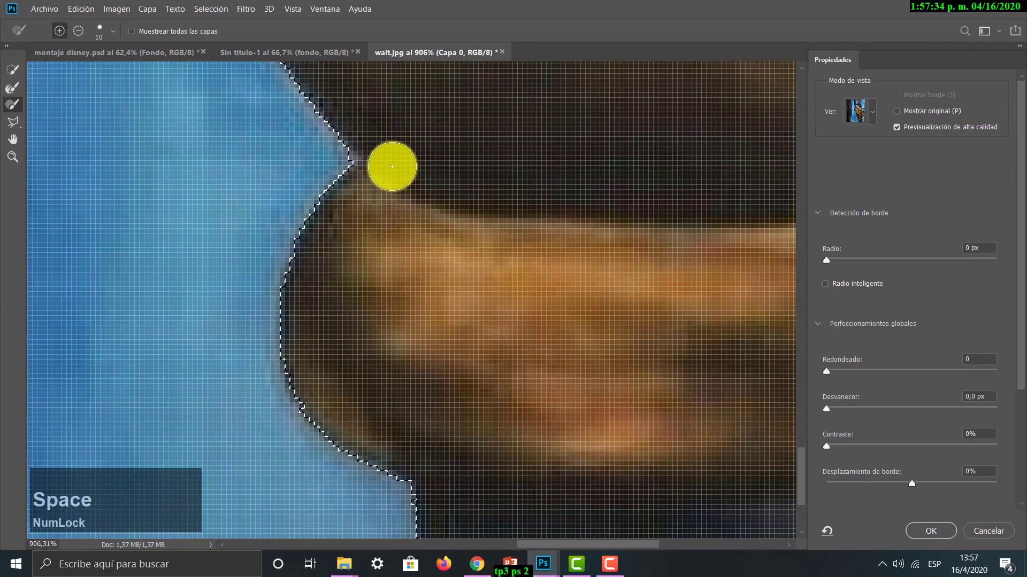
drag(470, 312, 460, 247)
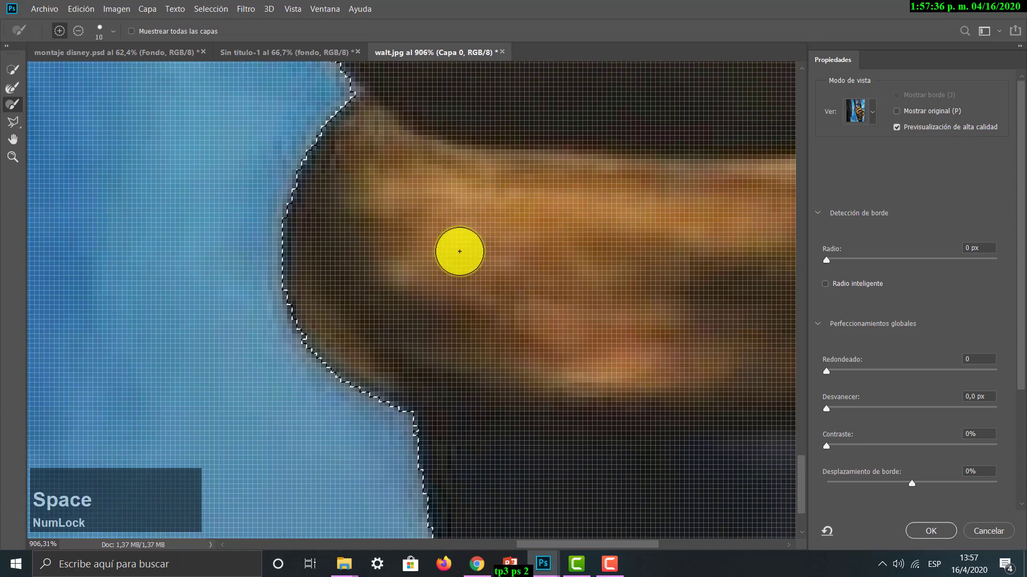
click(314, 316)
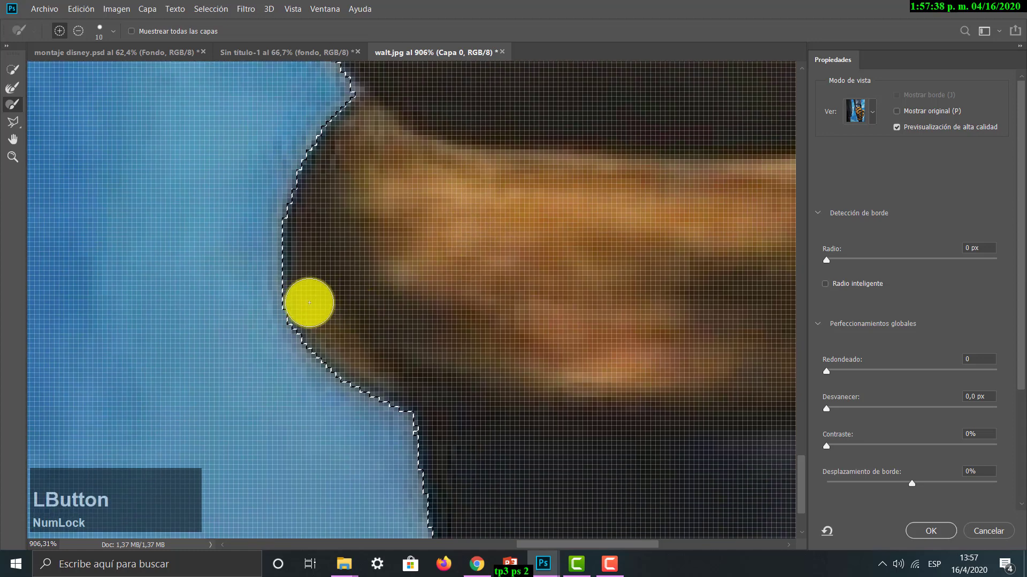
- Paint along the bottom of the dark sleeve below the golden cuff to extend the selection to the image's lower edge
drag(499, 470, 465, 278)
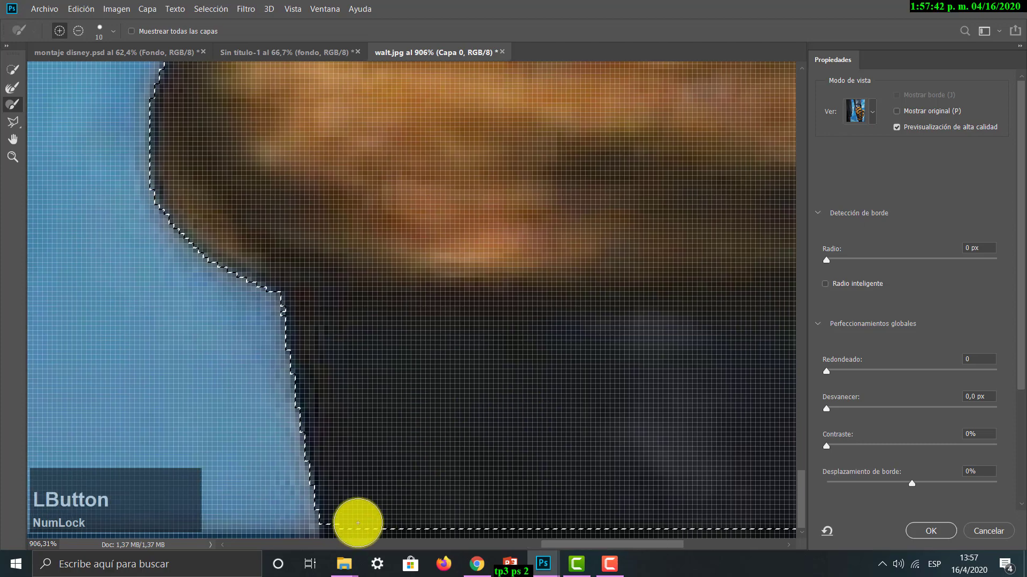
click(346, 525)
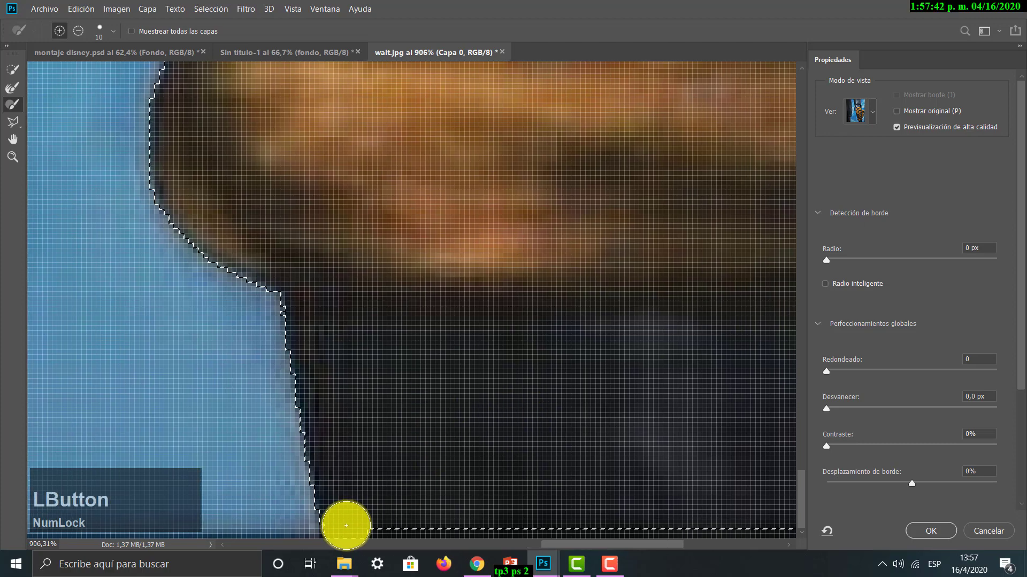
mouse_move(346, 526)
mouse_down()
mouse_move(717, 519)
mouse_move(575, 539)
mouse_move(733, 532)
mouse_up()
key(space)
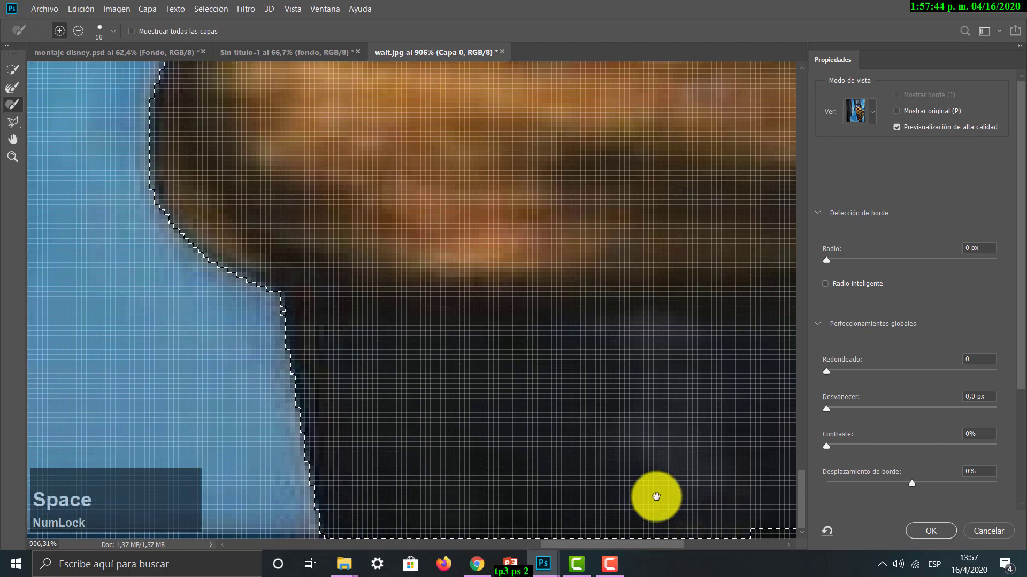
mouse_move(656, 497)
mouse_down()
mouse_move(259, 415)
mouse_move(300, 444)
mouse_up()
mouse_move(439, 520)
mouse_down()
mouse_move(480, 533)
mouse_move(469, 481)
mouse_up()
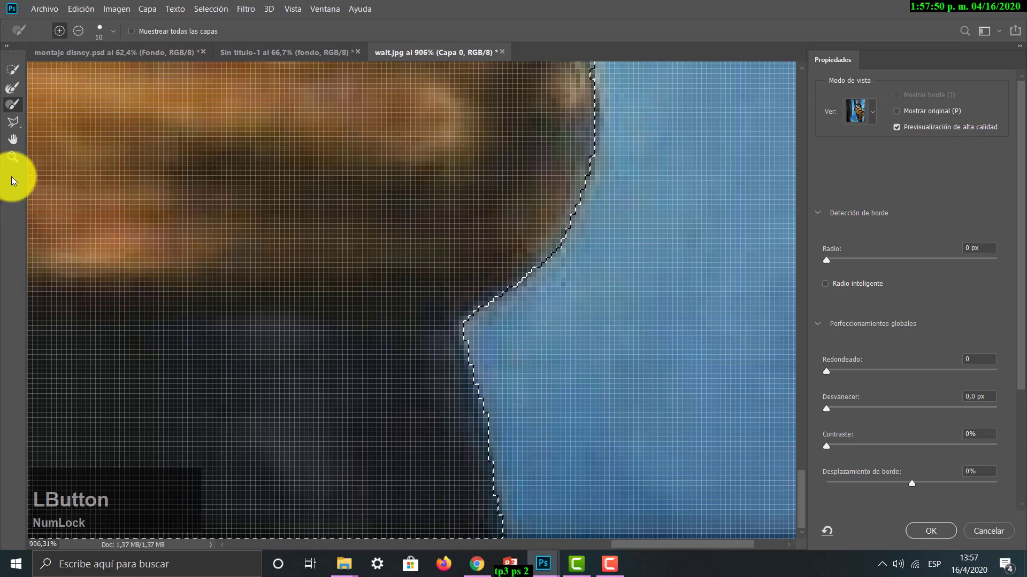
- Zoom out to see the clasped hands and preview the selection in the Papel cebolla view mode
click(12, 157)
drag(293, 259, 235, 213)
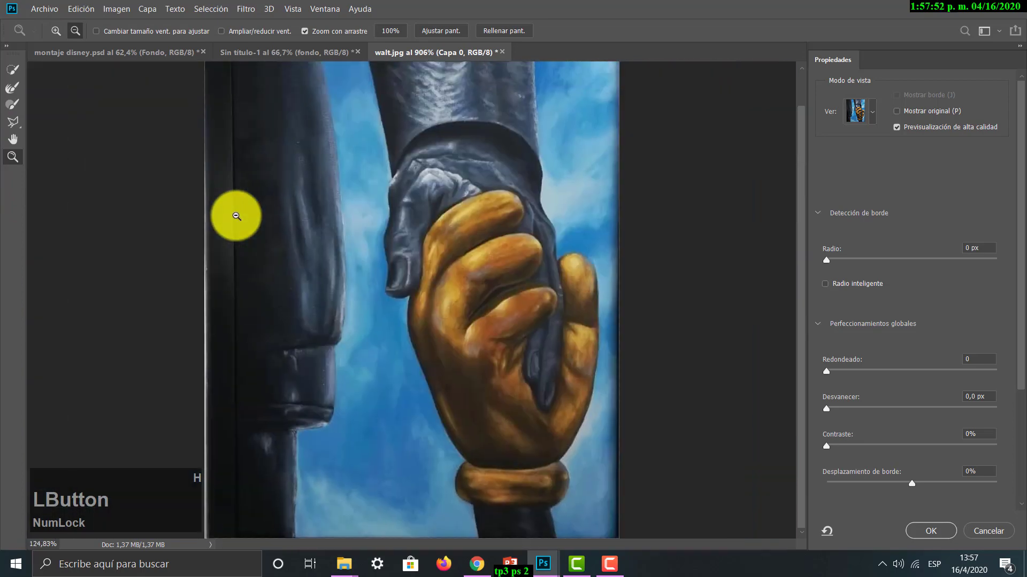
click(857, 110)
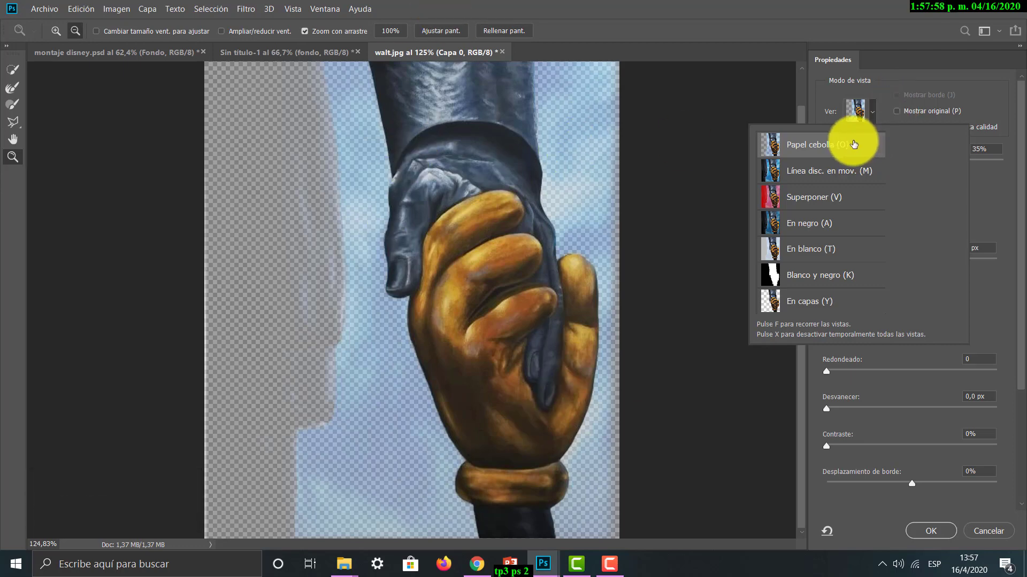
click(827, 107)
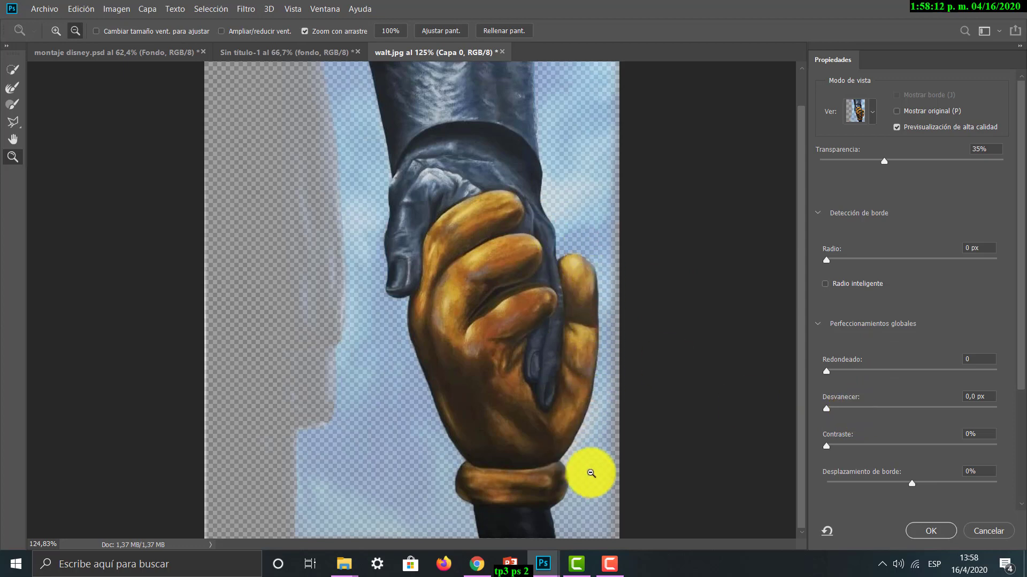
- Try a feather (Desvanecer) of 1,0 px and preview the cutout in the En capas view mode
click(829, 410)
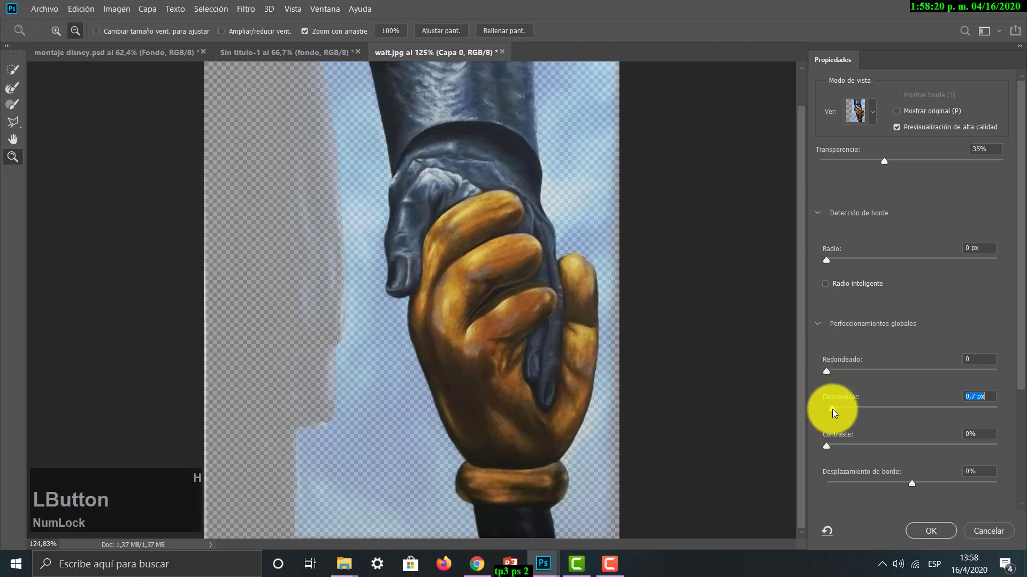
mouse_move(839, 413)
mouse_down()
mouse_move(900, 414)
mouse_move(836, 411)
mouse_up()
click(875, 121)
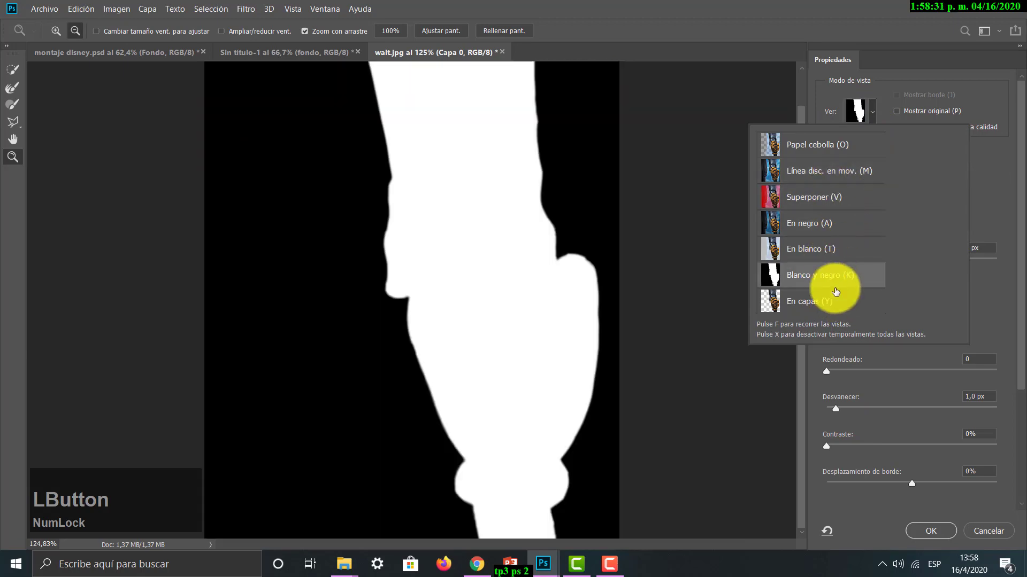
click(835, 301)
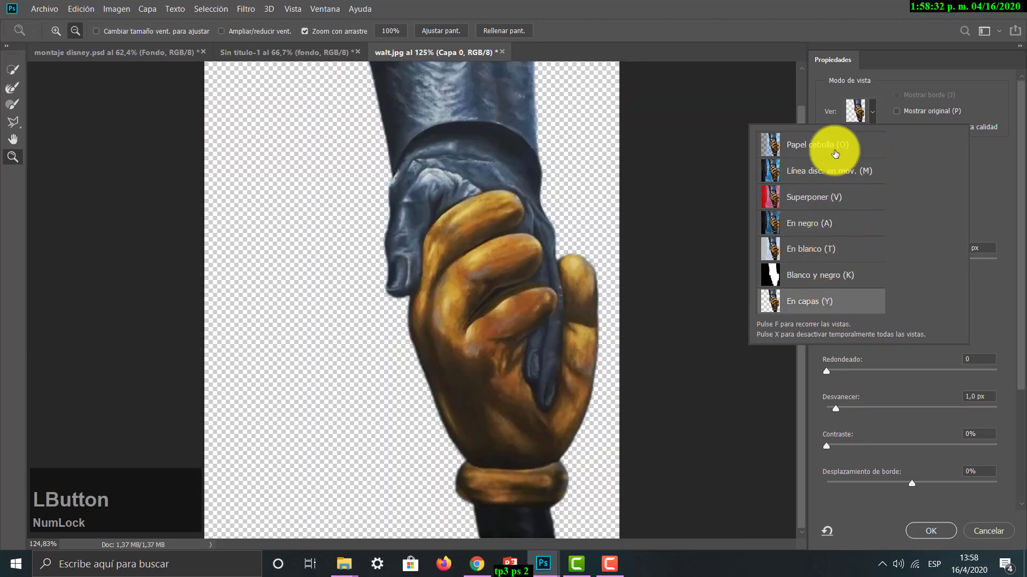
click(875, 114)
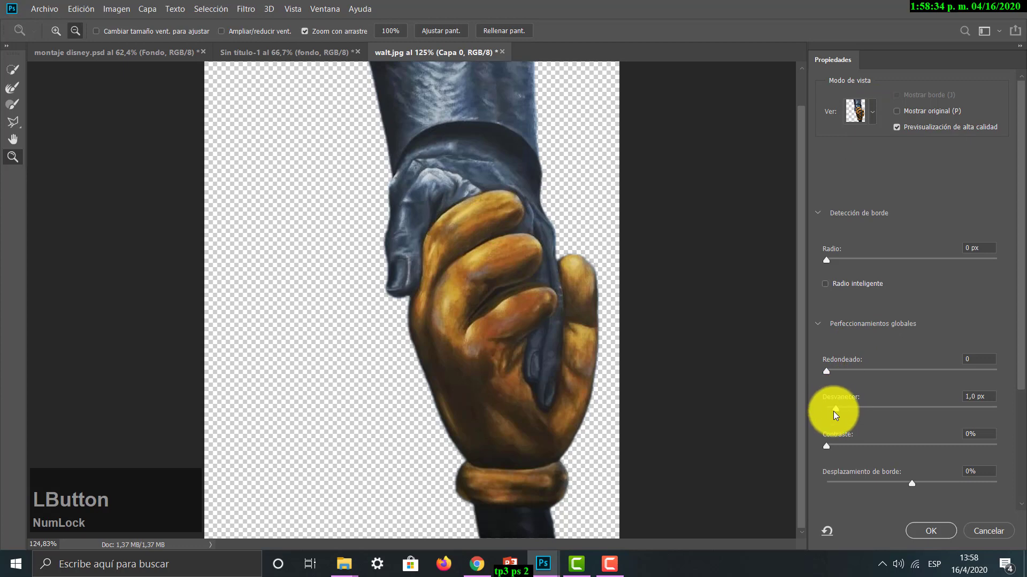
- Try a feather of 3,0 px and switch the preview to the Línea disc. en mov. view mode
mouse_move(838, 413)
mouse_down()
mouse_move(929, 412)
mouse_move(821, 413)
mouse_move(883, 409)
mouse_move(856, 412)
mouse_up()
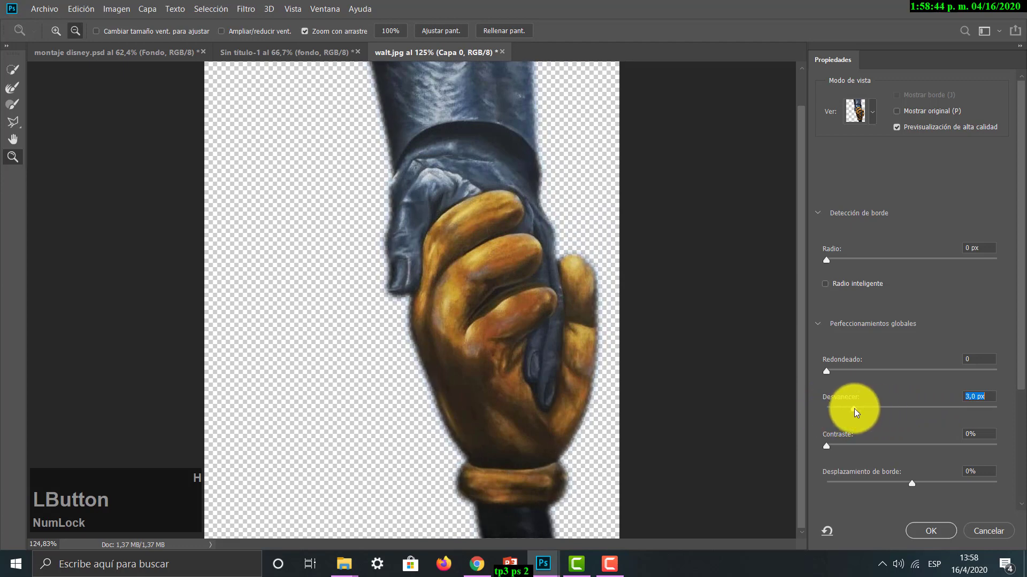
click(872, 112)
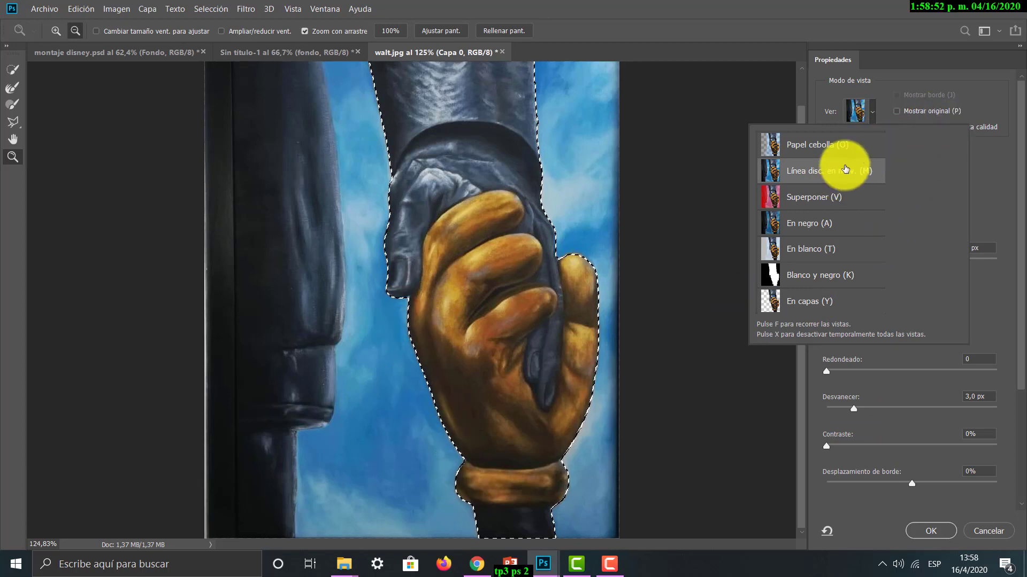
click(844, 170)
click(1005, 286)
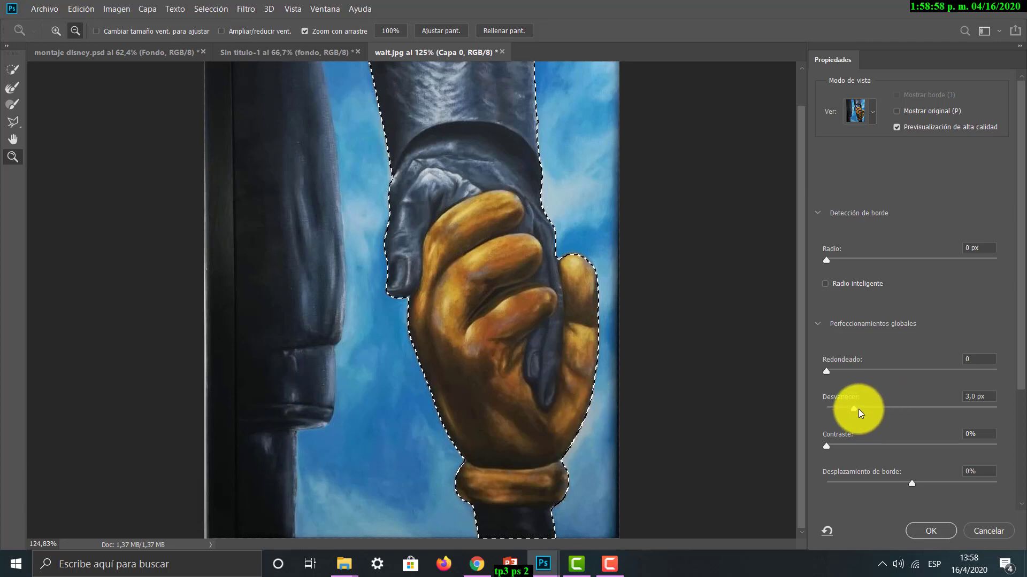
- Try an exaggerated feather of 75,6 px and preview the result in the En capas view mode
drag(855, 410, 898, 422)
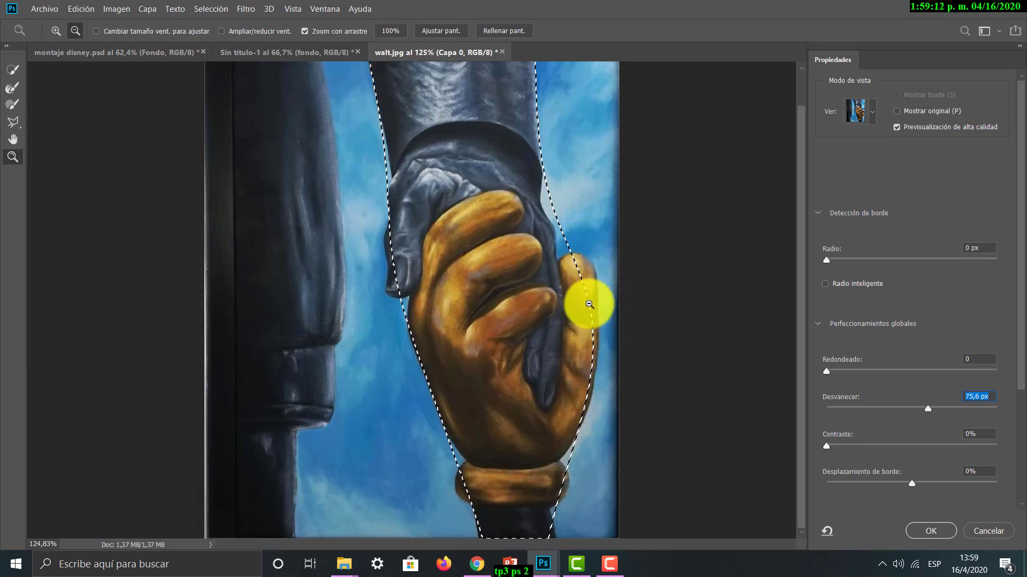
click(868, 114)
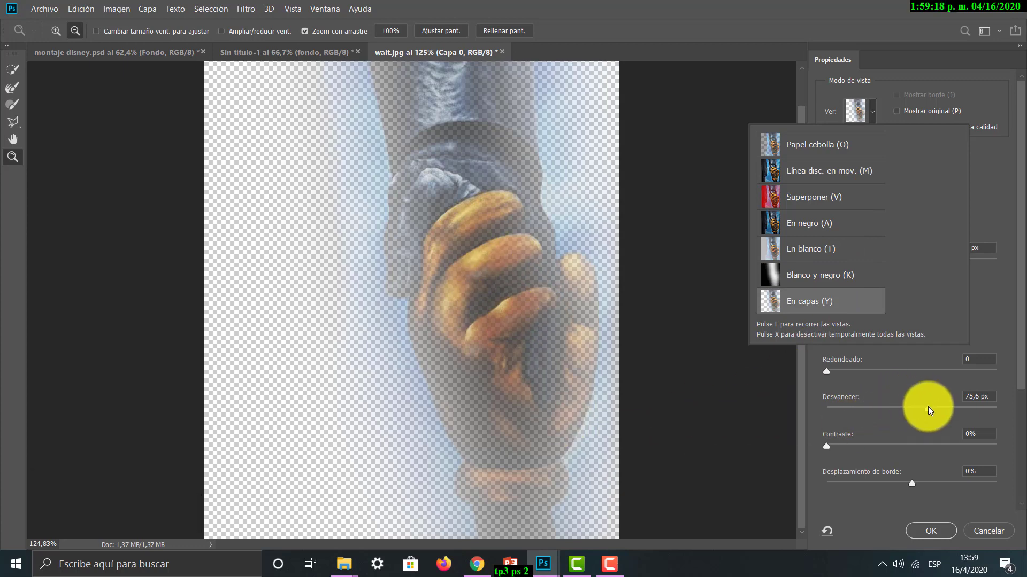
- Reduce the feather to 5,9 px and compare the Línea disc. en mov. and En capas previews of the hands
drag(927, 408, 877, 416)
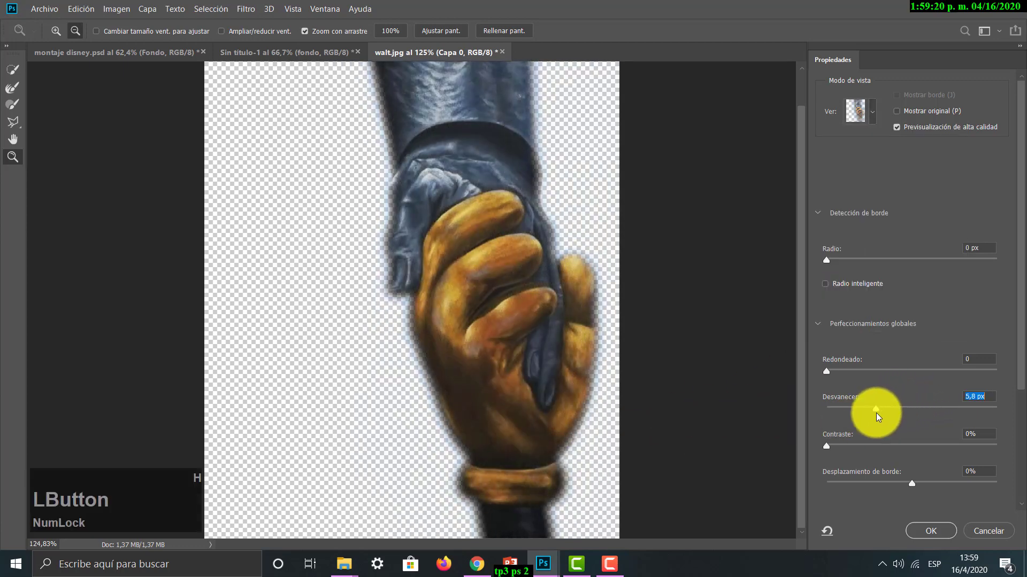
click(867, 110)
click(849, 169)
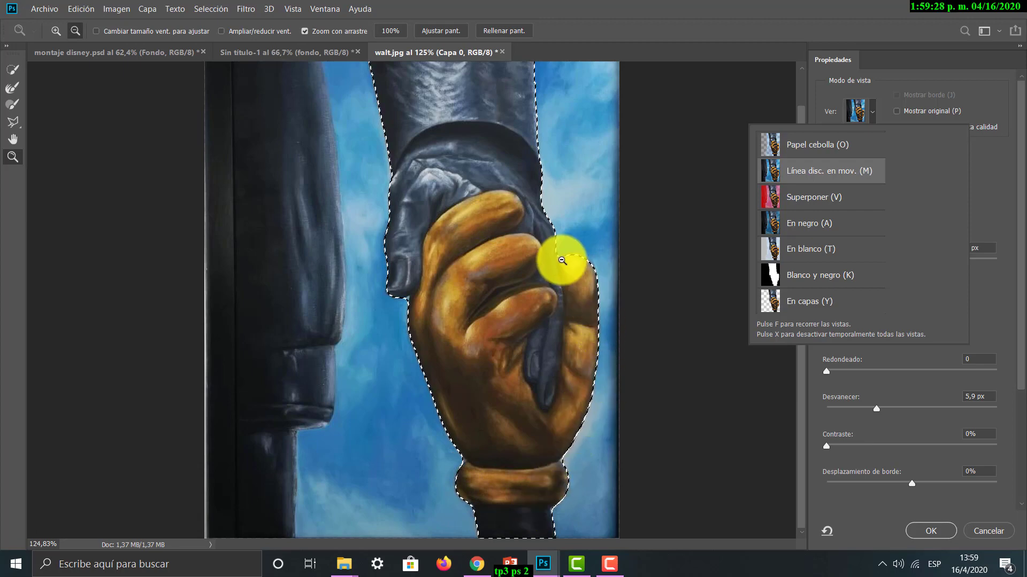
click(842, 305)
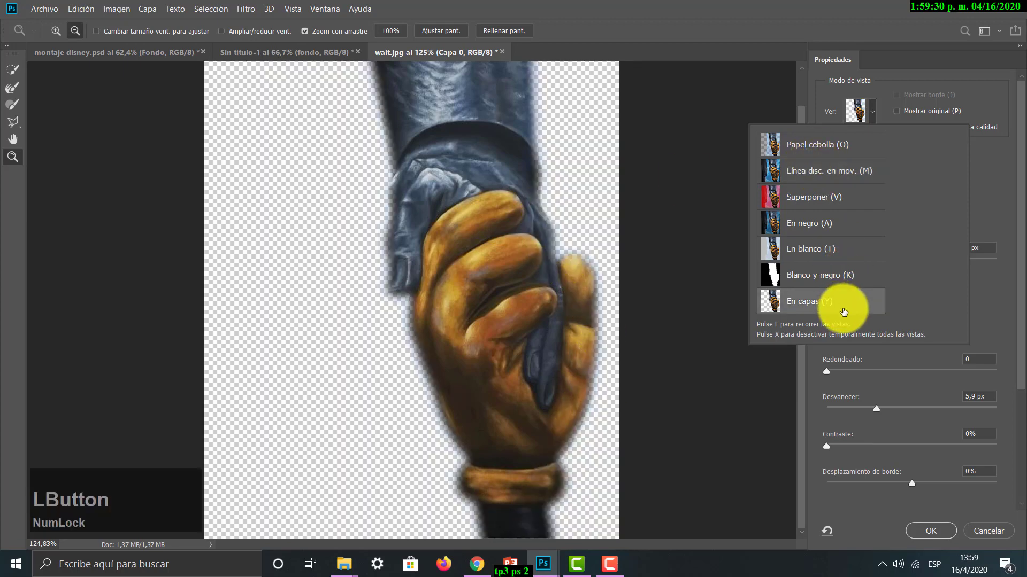
click(815, 104)
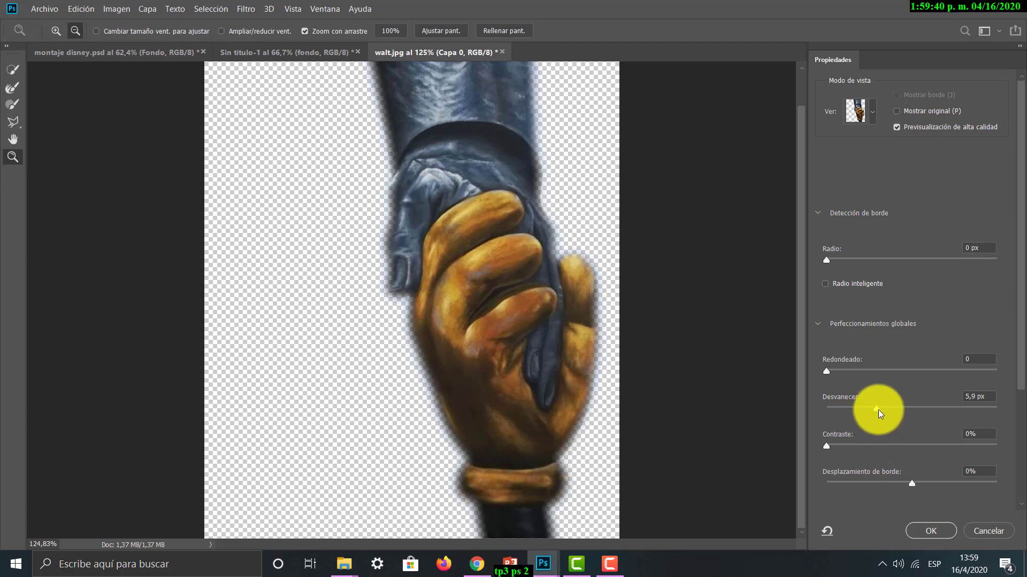
- Set the feather to 4,0 px and show the output settings (Ajustes de salida)
drag(878, 409, 870, 412)
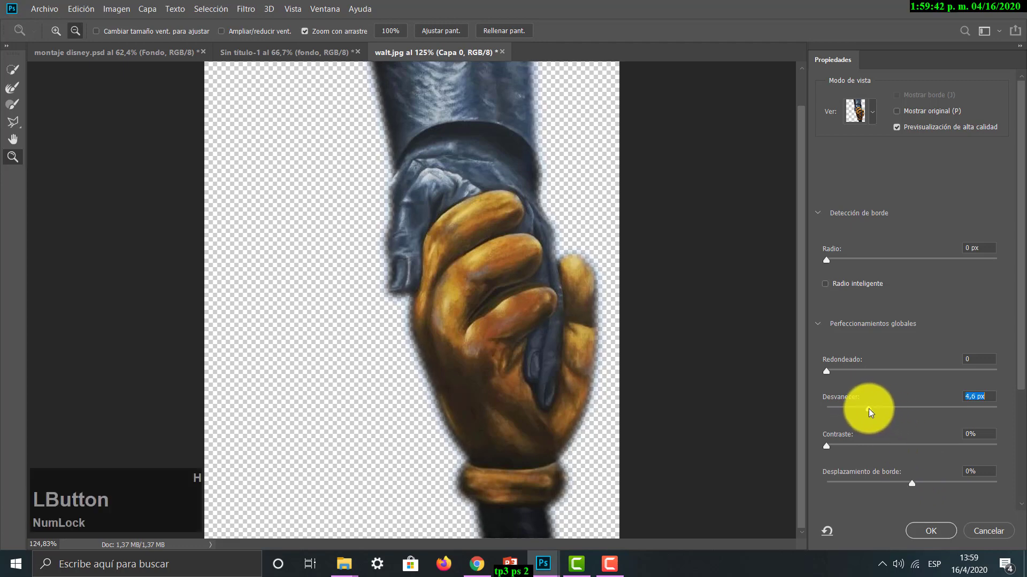
scroll(867, 410, down, 4)
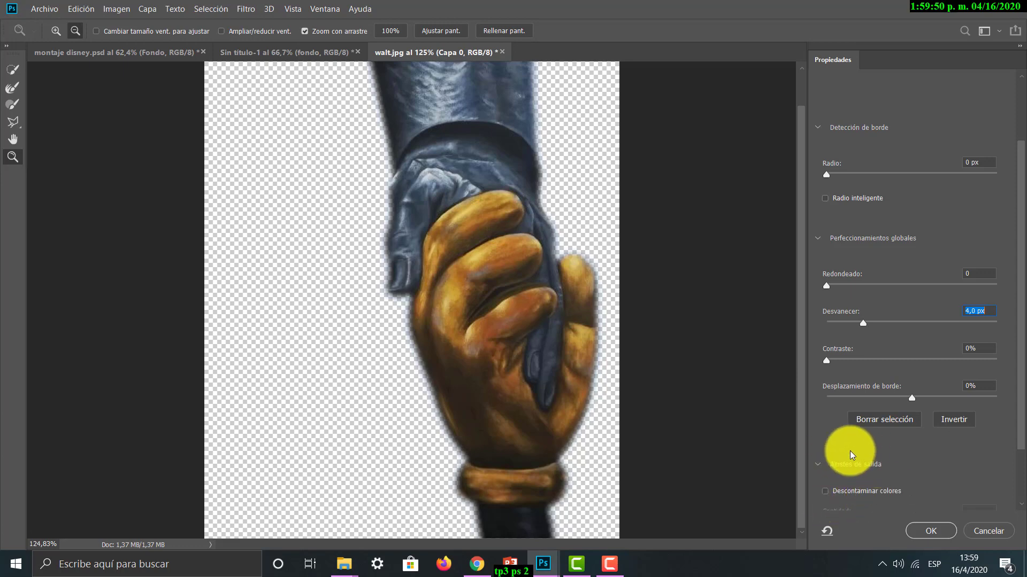
click(821, 469)
scroll(838, 458, down, 1)
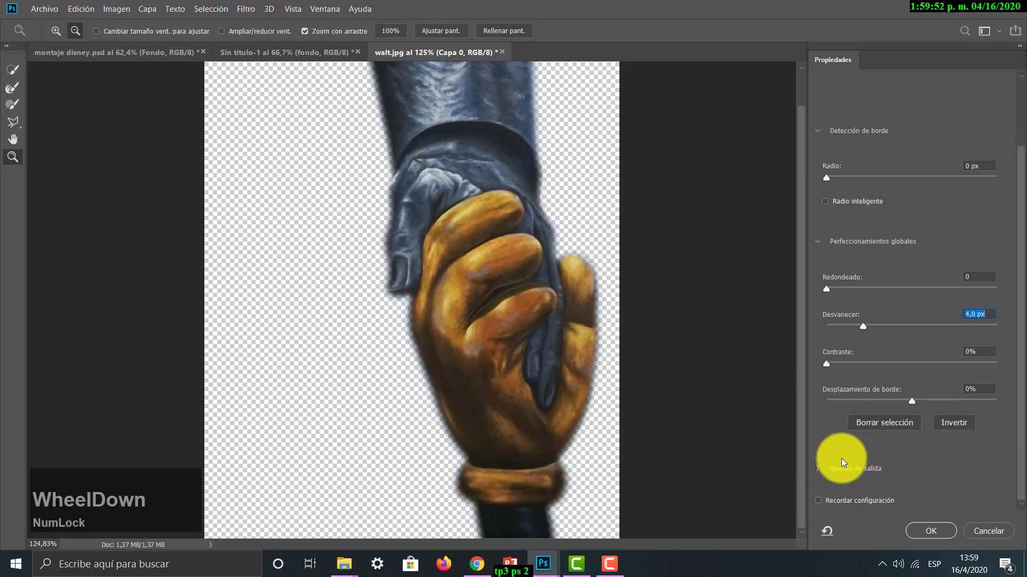
click(818, 469)
scroll(871, 470, down, 2)
- Send the refined selection to Nueva capa con máscara de capa and apply Select and Mask
click(888, 490)
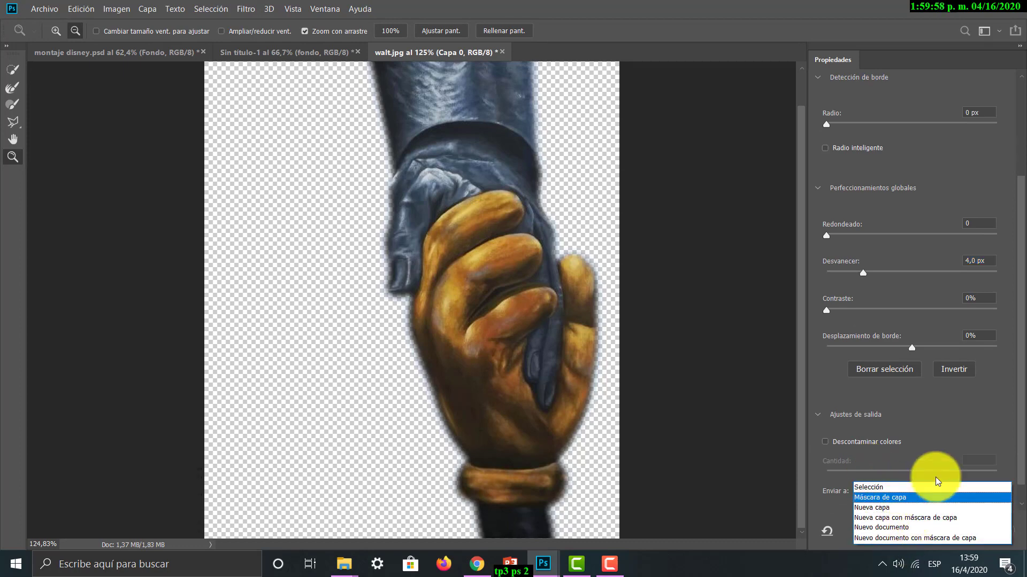
click(999, 439)
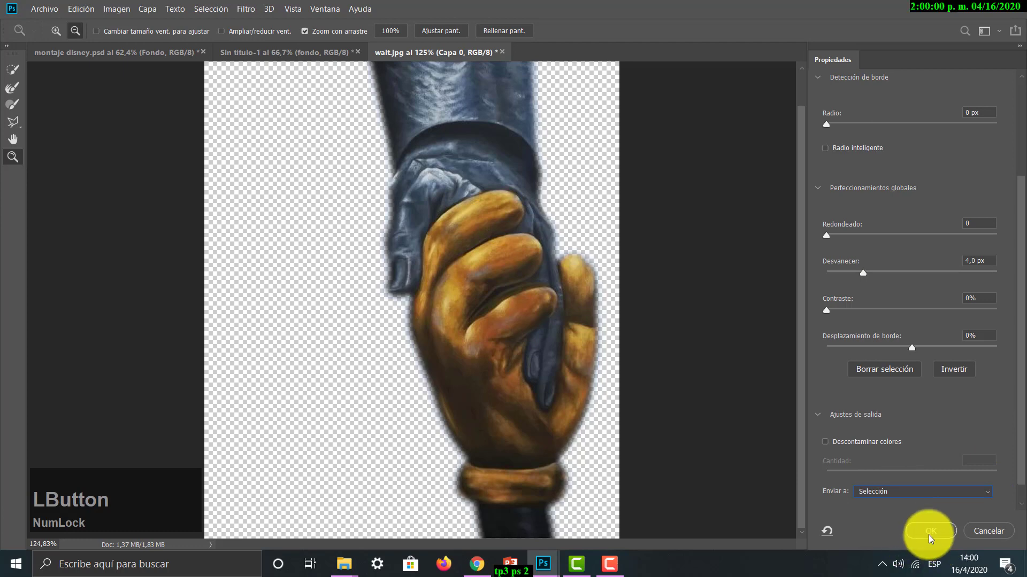
click(919, 492)
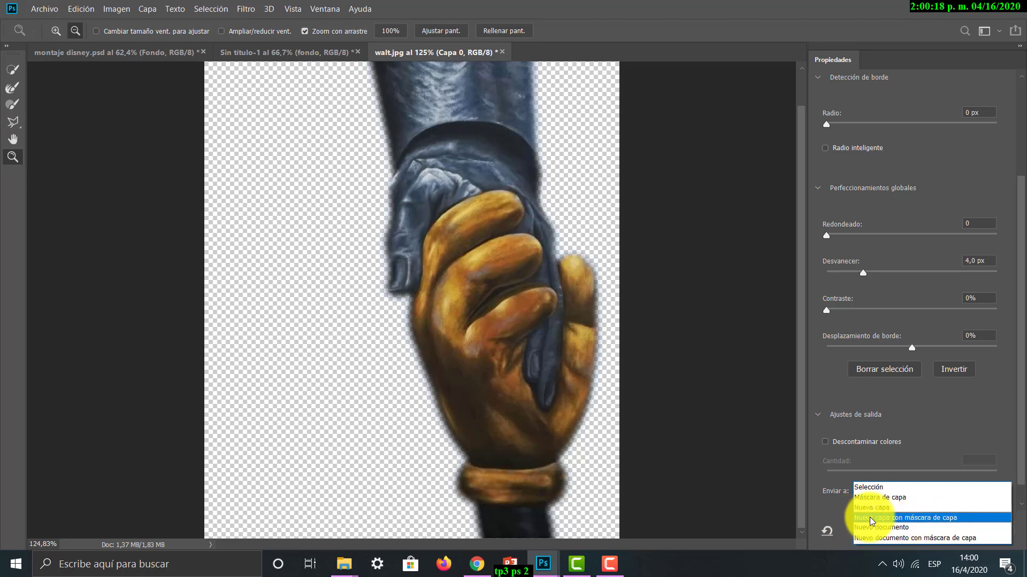
click(967, 519)
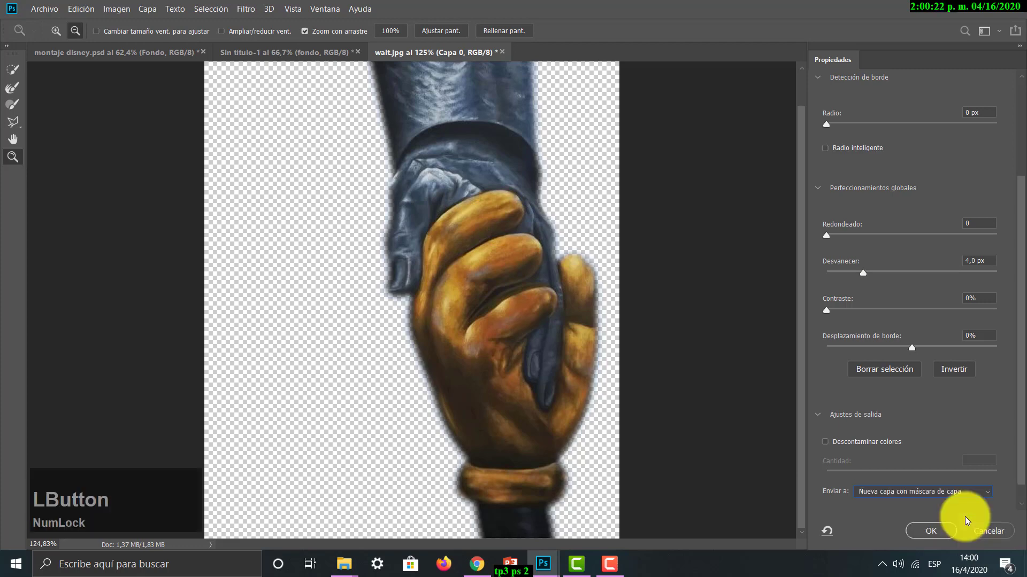
click(933, 533)
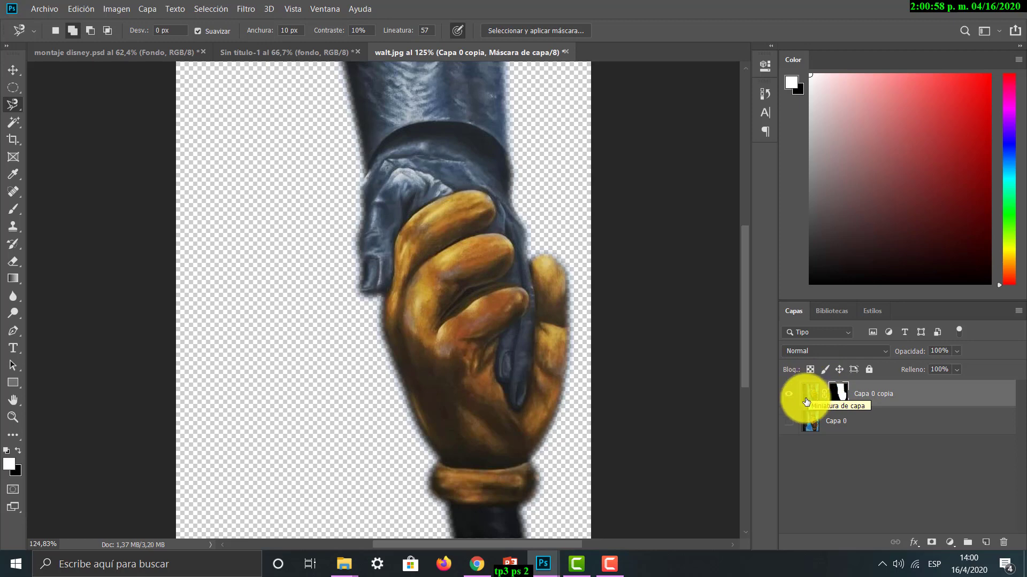
- Reopen the Capa 0 copia mask in Select and Mask, preview it in Papel cebolla view and cancel the refinement
double_click(837, 394)
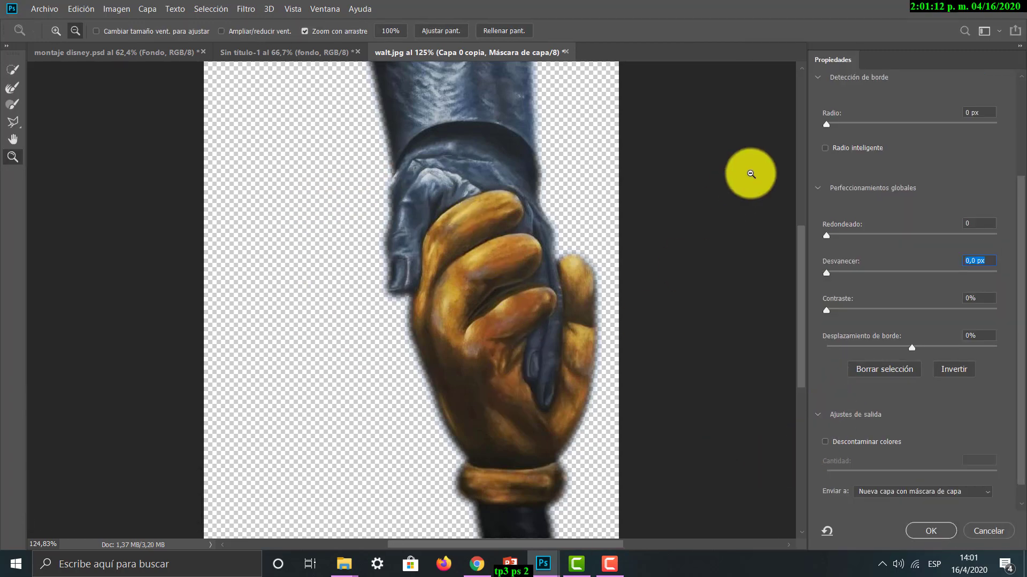
scroll(917, 116, up, 5)
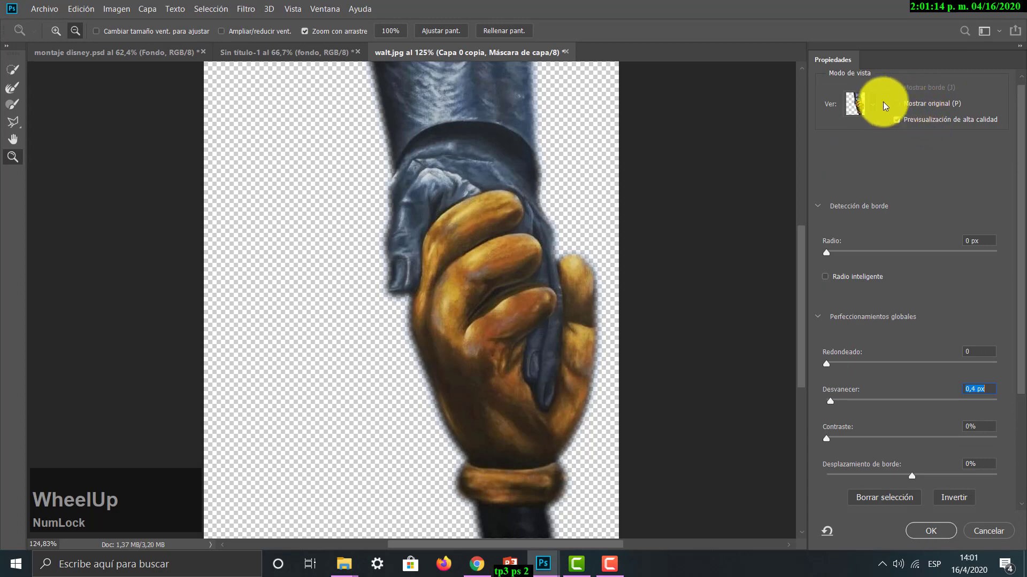
click(858, 104)
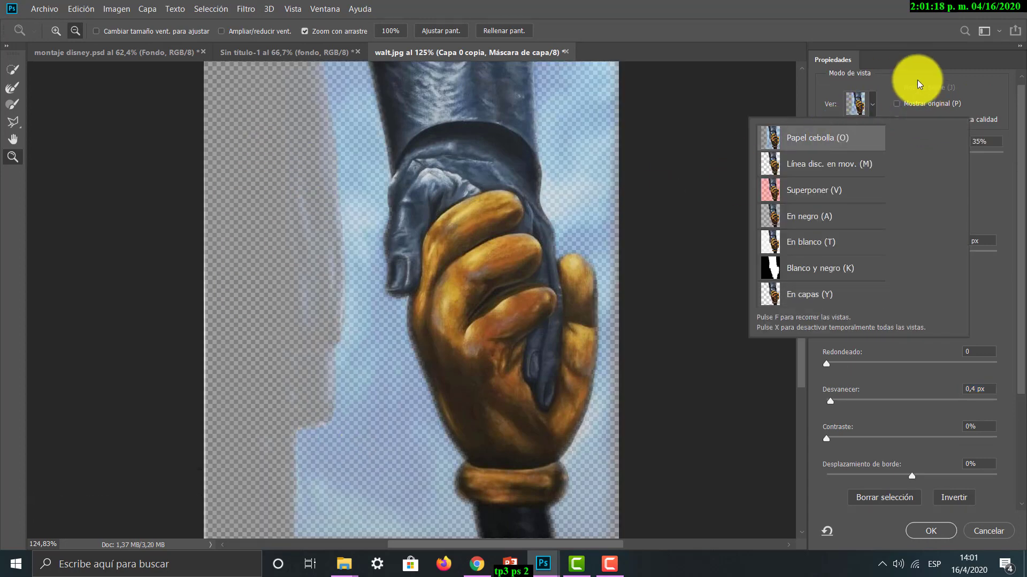
click(881, 85)
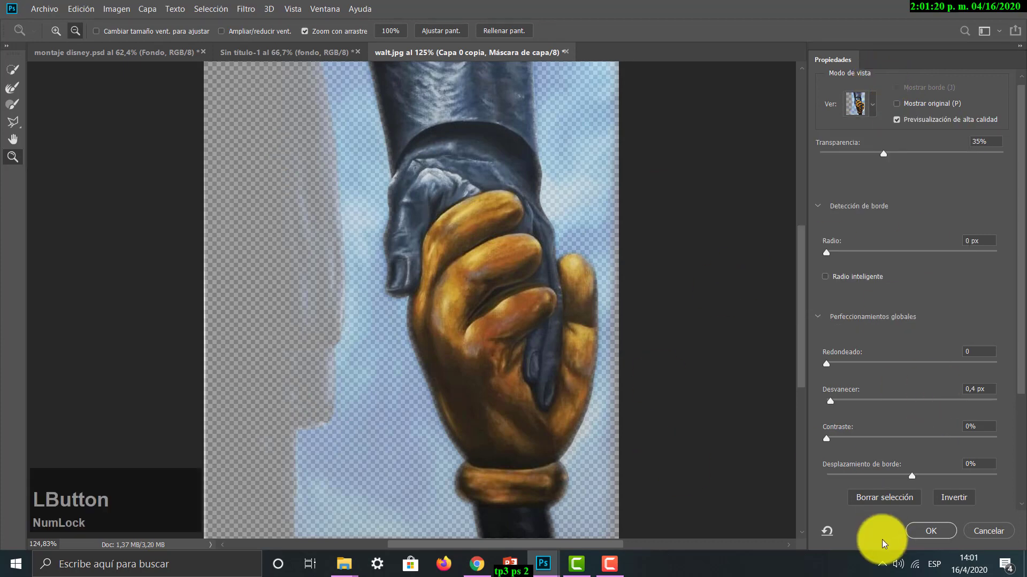
click(976, 531)
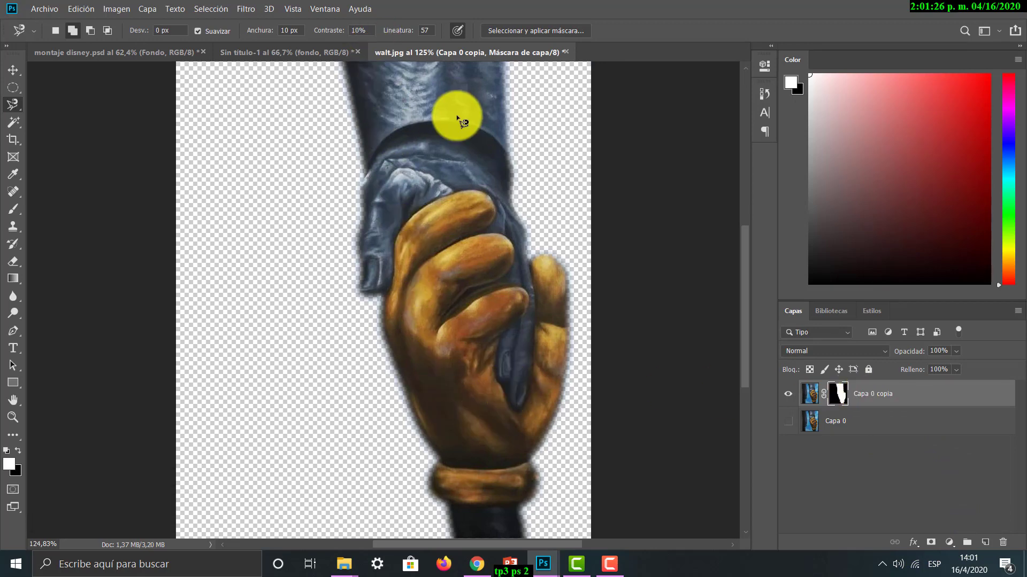
- Undock walt.jpg as a floating window over the Sin título-1 document, activate the Move tool and leave part of the canvas uncovered
click(435, 53)
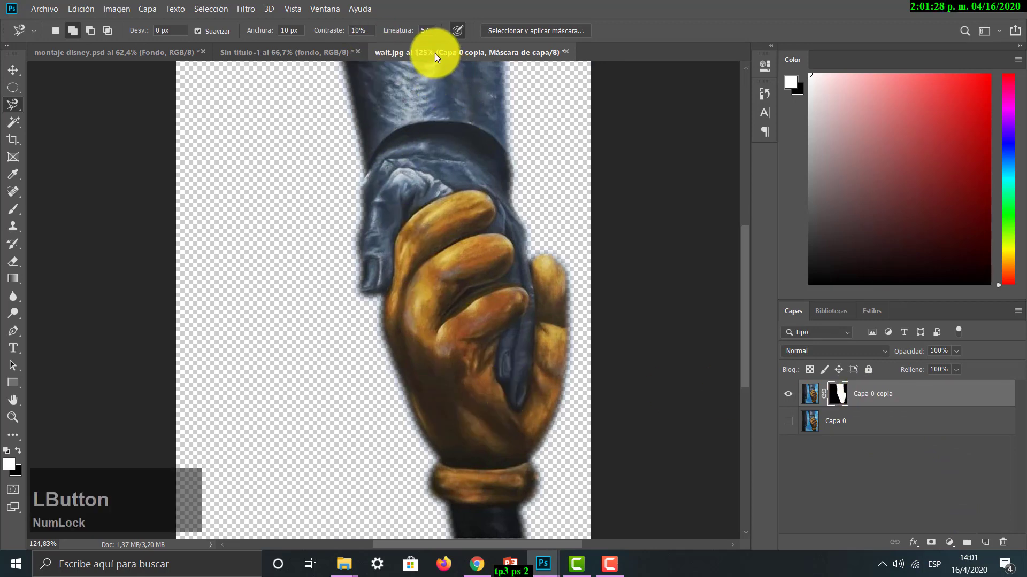
drag(435, 53, 434, 79)
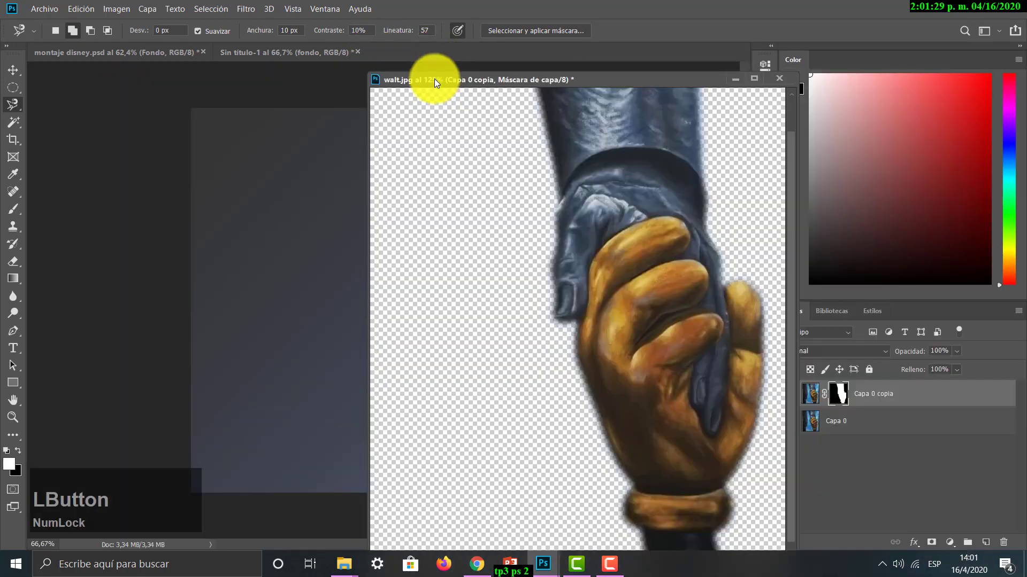
click(134, 54)
click(222, 53)
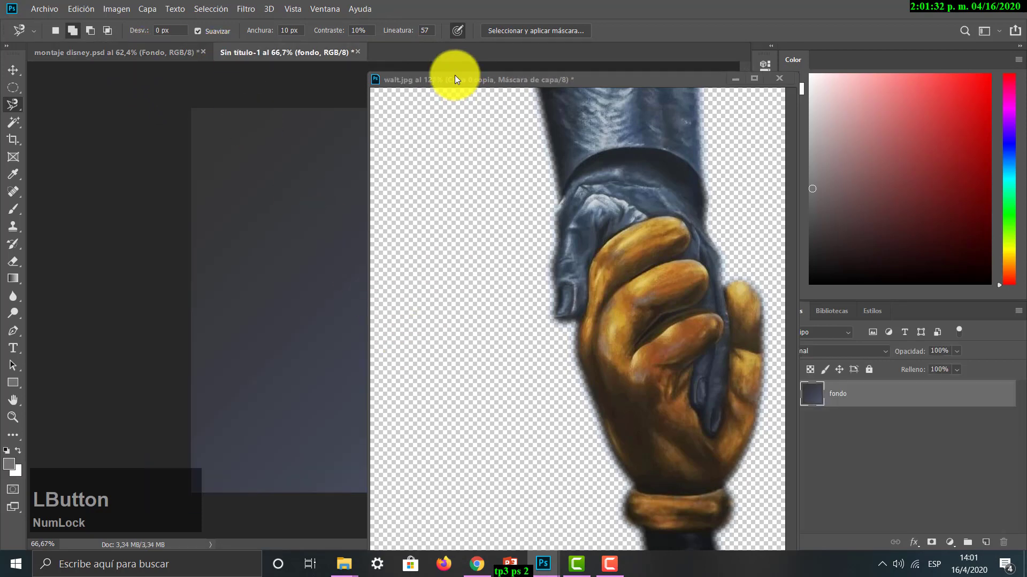
drag(455, 75, 539, 97)
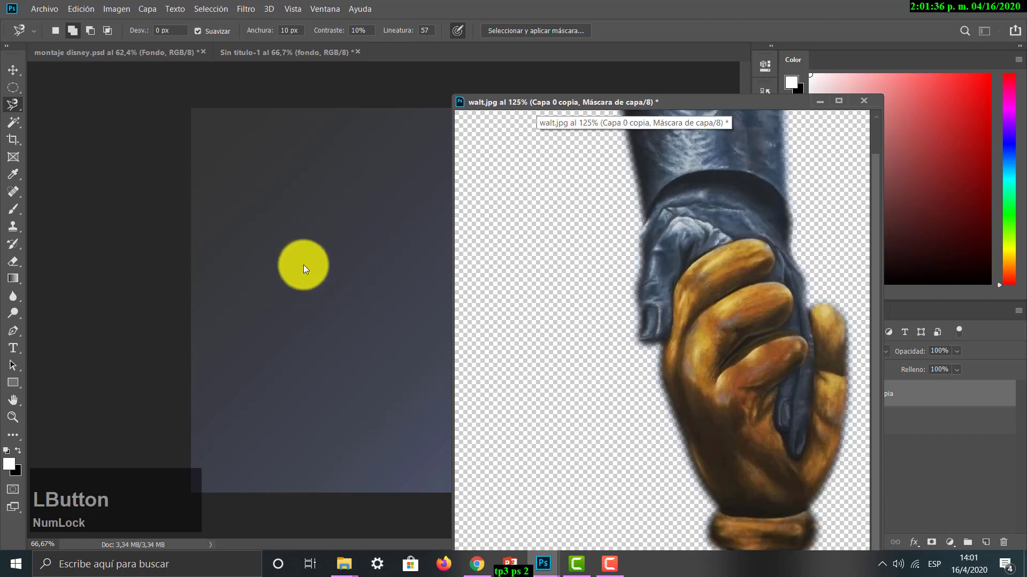
click(13, 70)
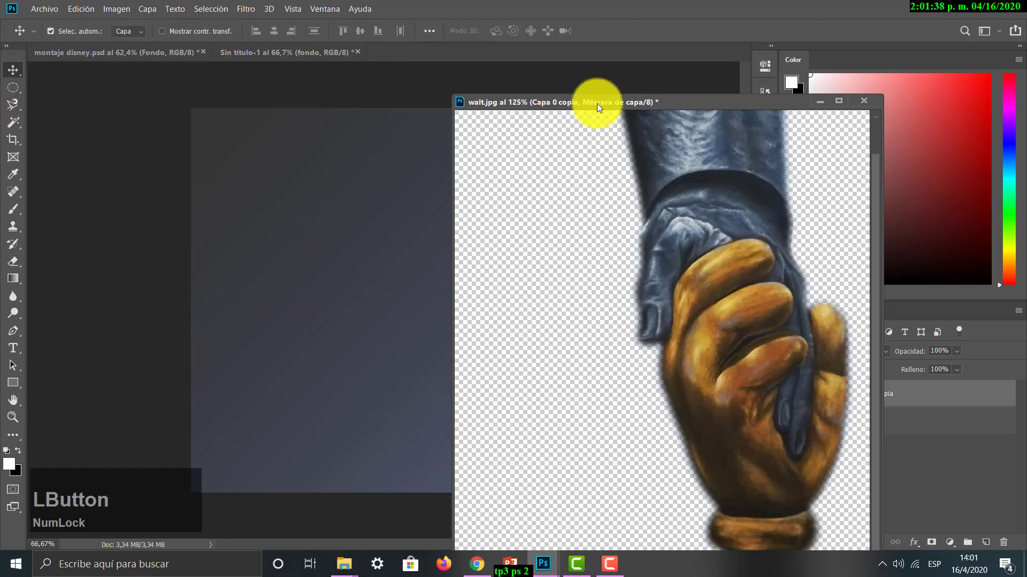
drag(567, 102, 230, 107)
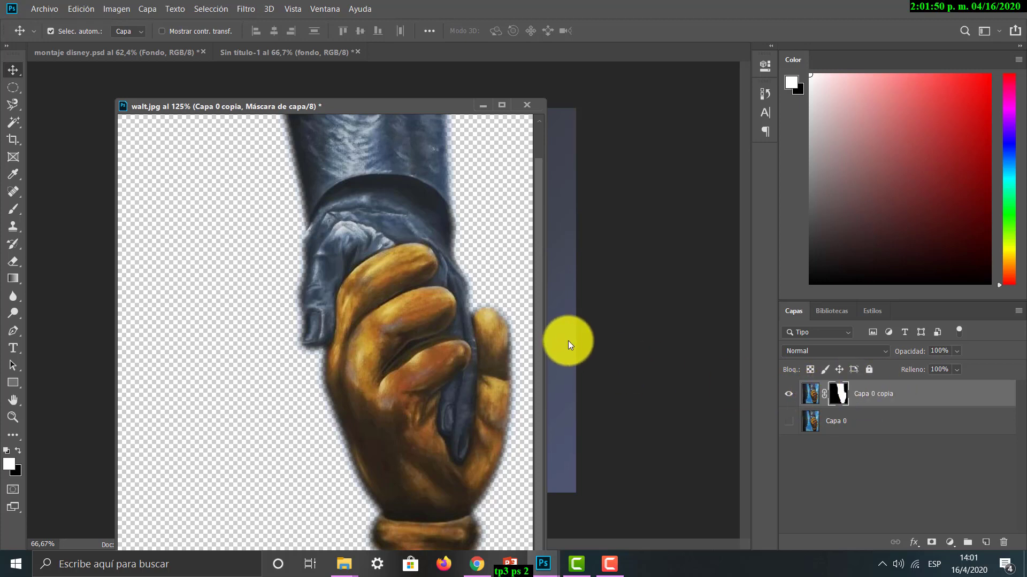
- Copy the masked Capa 0 copia layer into Sin título-1, redock walt.jpg and place the hands near the canvas centre
click(875, 398)
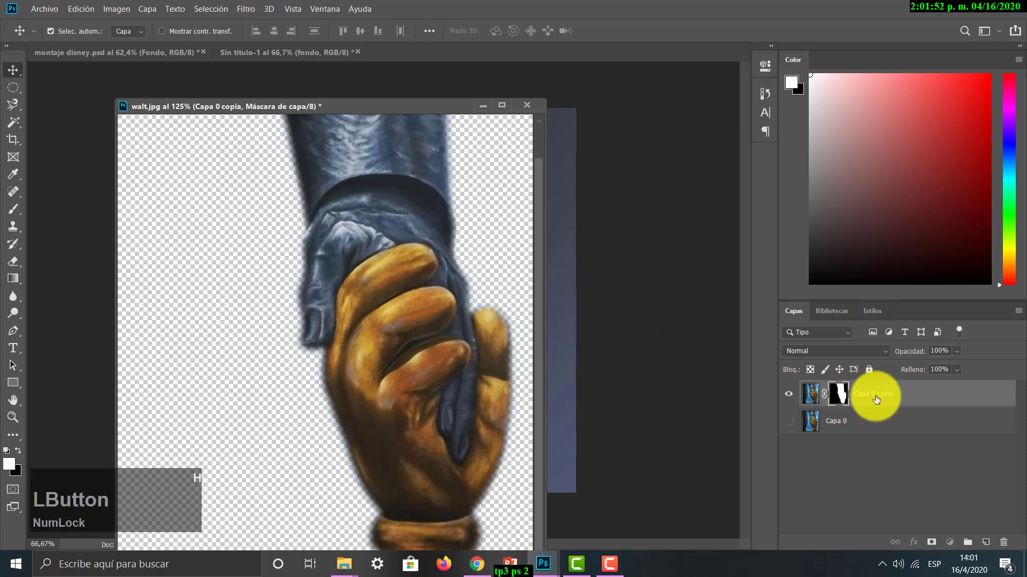
drag(876, 399, 585, 370)
drag(383, 103, 428, 60)
click(328, 50)
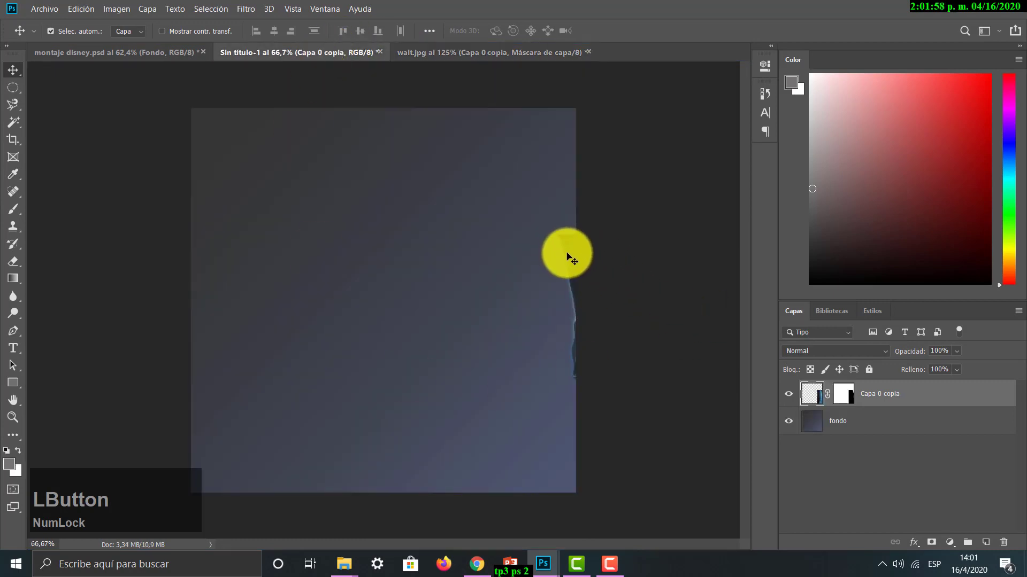
drag(568, 256, 368, 297)
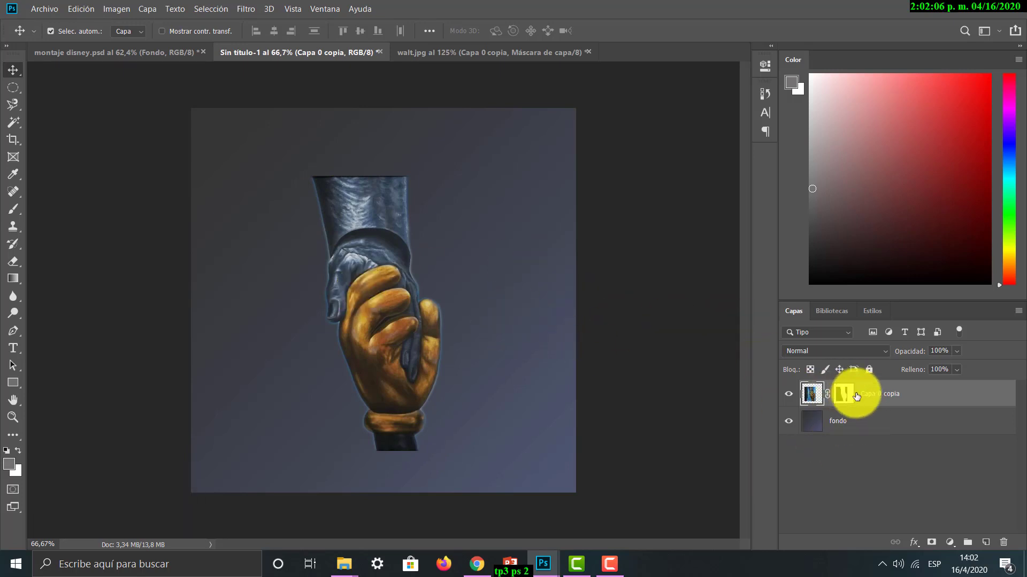
- Rename the imported hands layer as manos and select the fondo layer
double_click(882, 396)
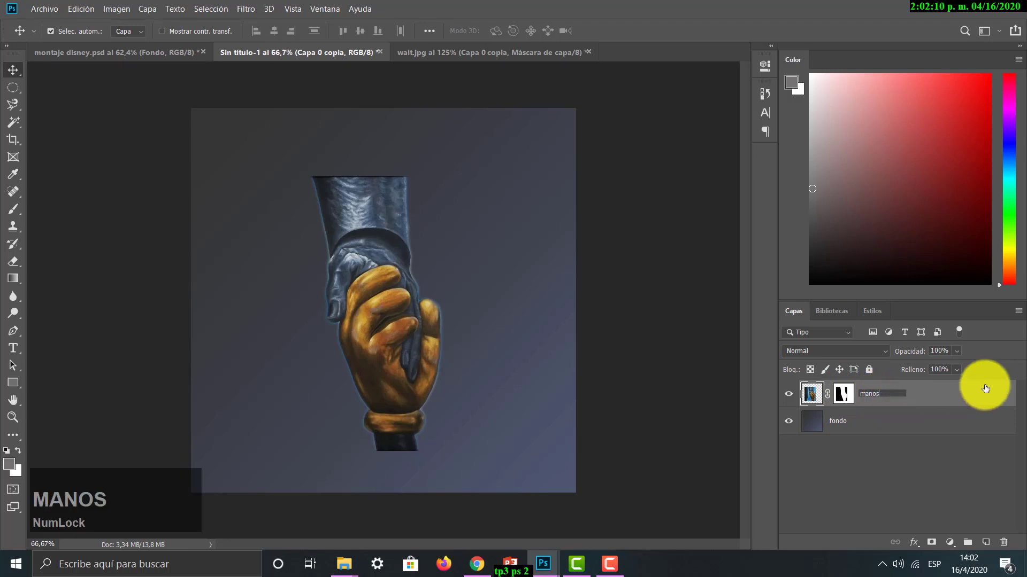
click(948, 442)
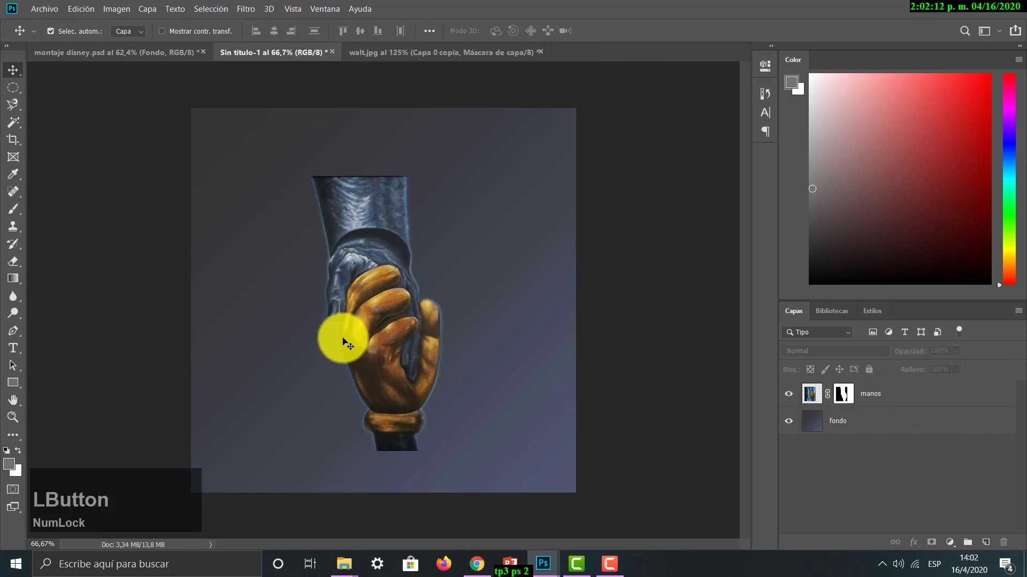
click(378, 447)
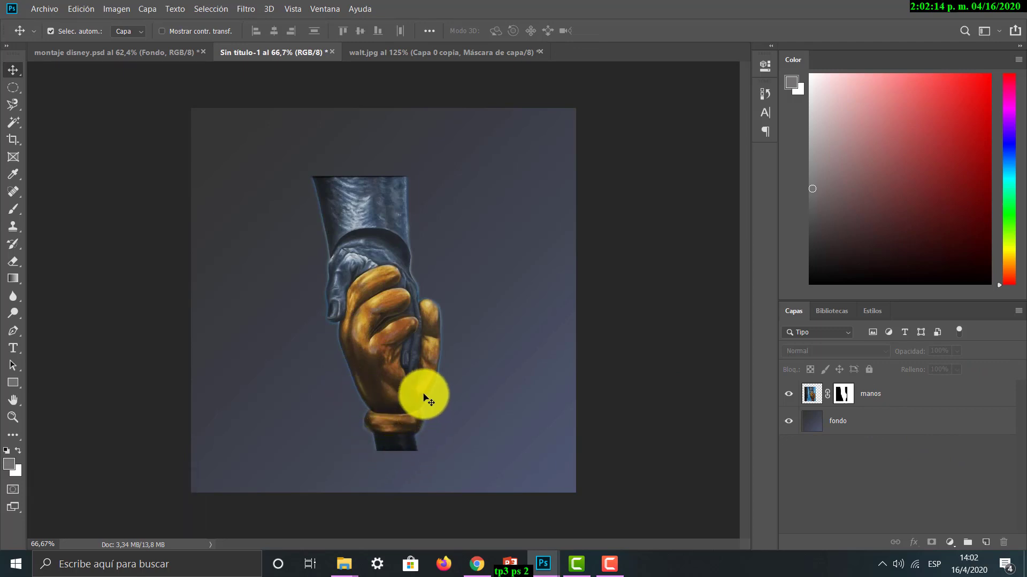
click(847, 426)
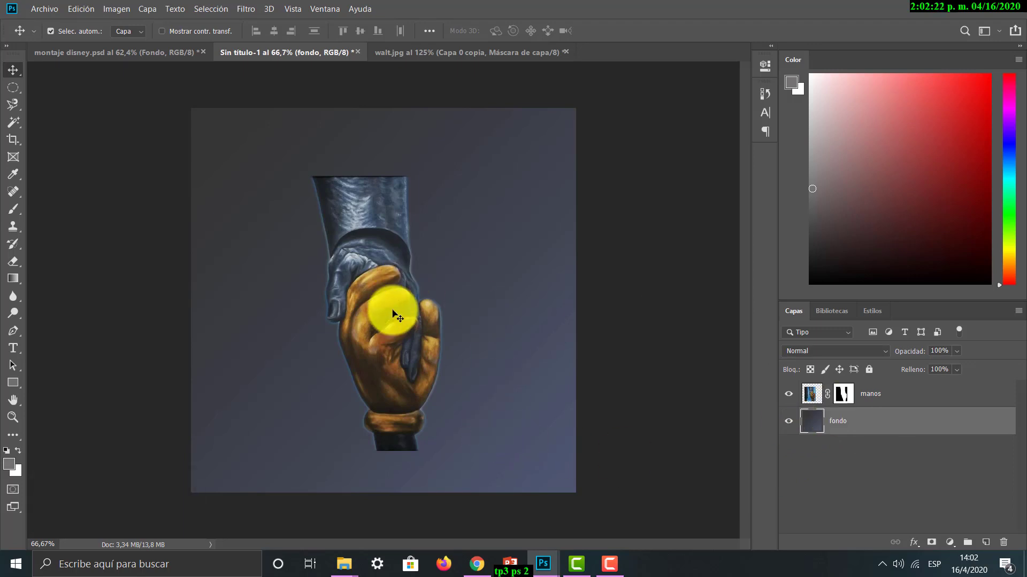
- Check the hands' placement in the finished montaje disney.psd and return to Sin título-1
click(184, 51)
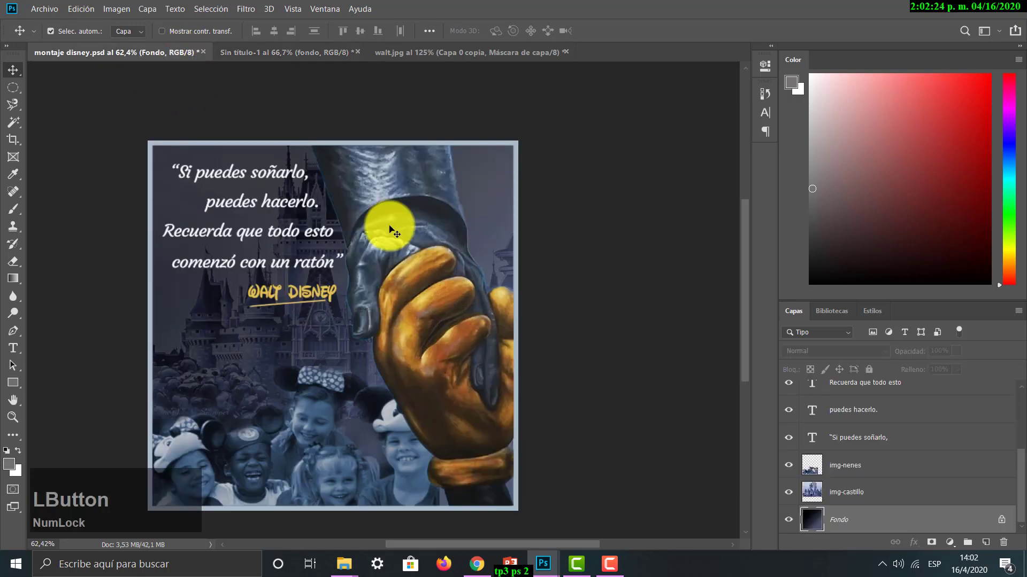
click(481, 54)
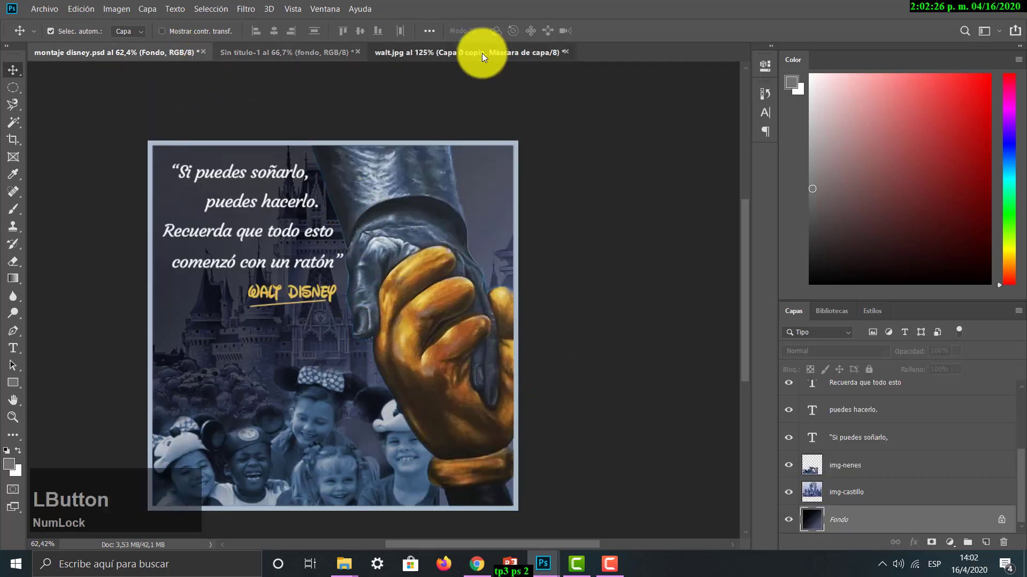
click(286, 52)
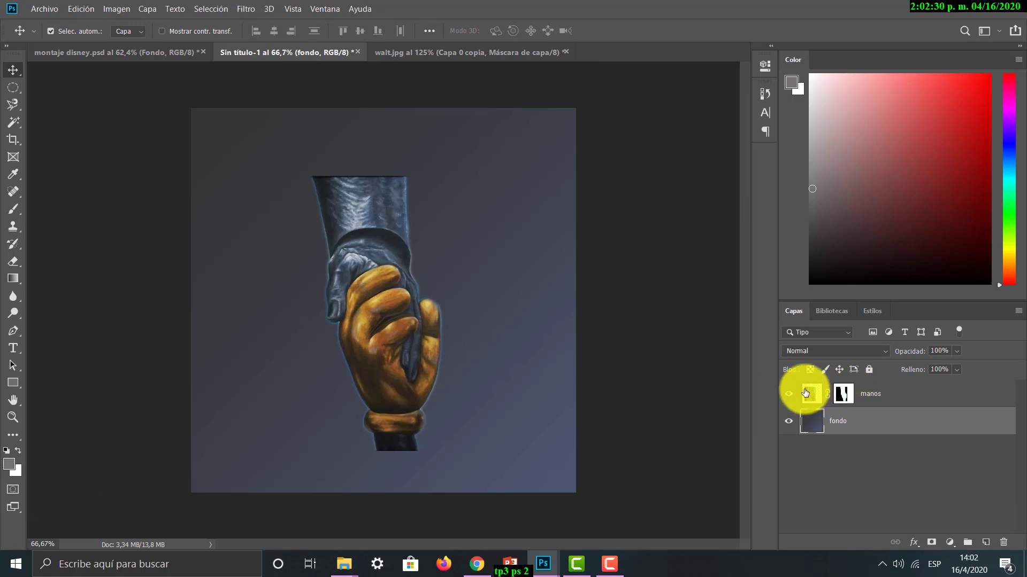
- Open the manos layer mask in Select and Mask, preview it in Papel cebolla view and output it as a new masked layer
click(845, 396)
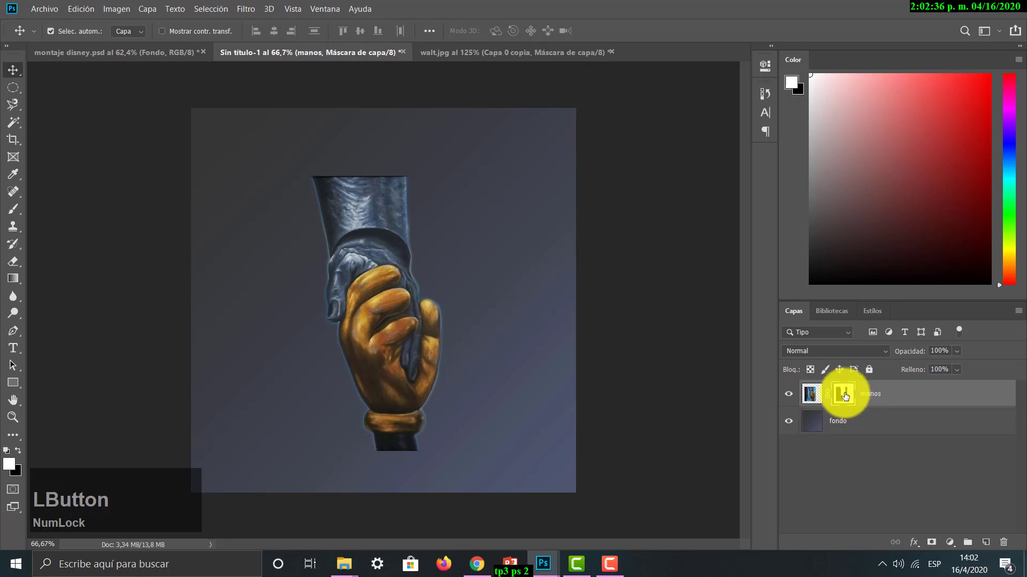
double_click(844, 396)
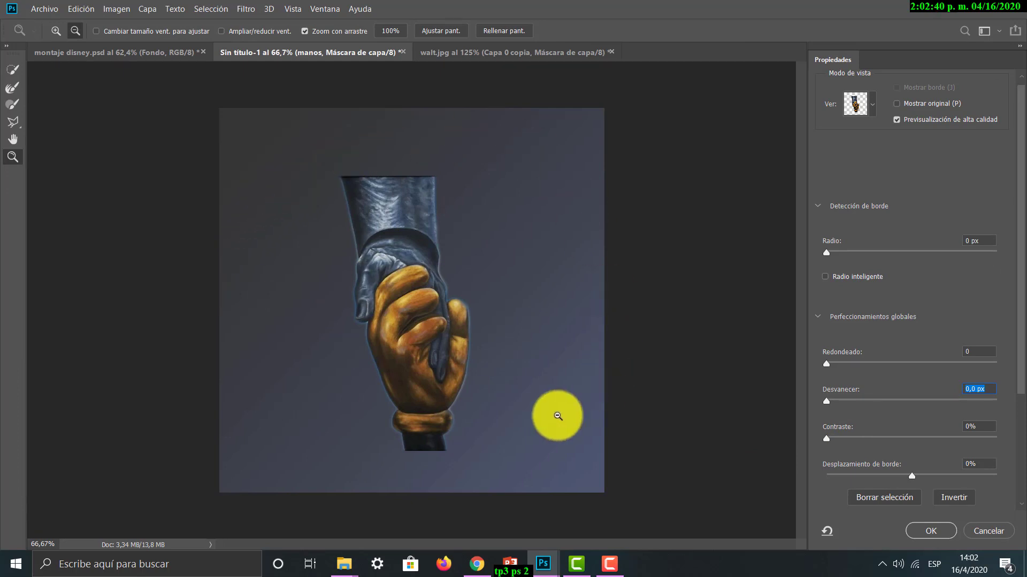
click(872, 109)
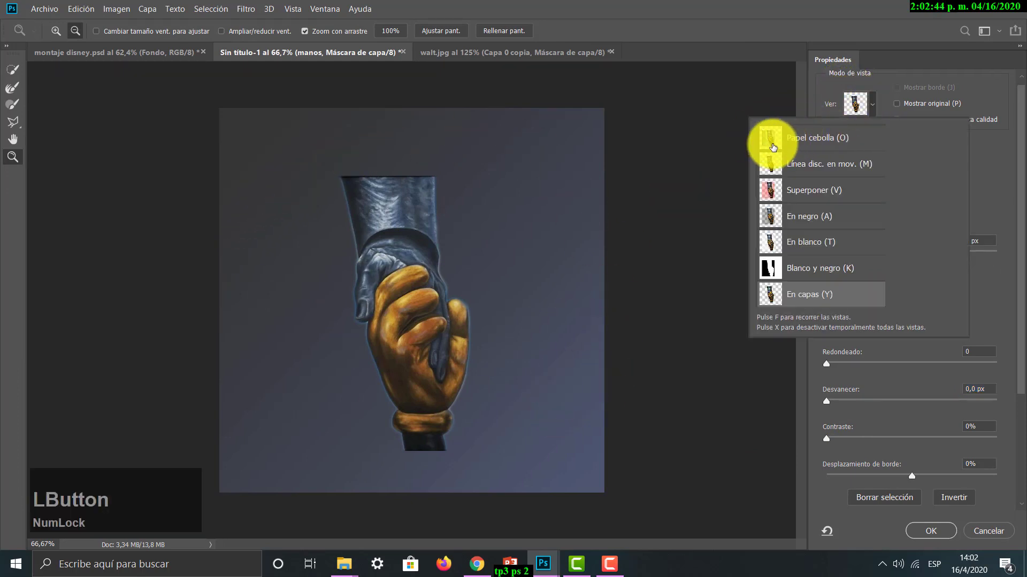
click(823, 139)
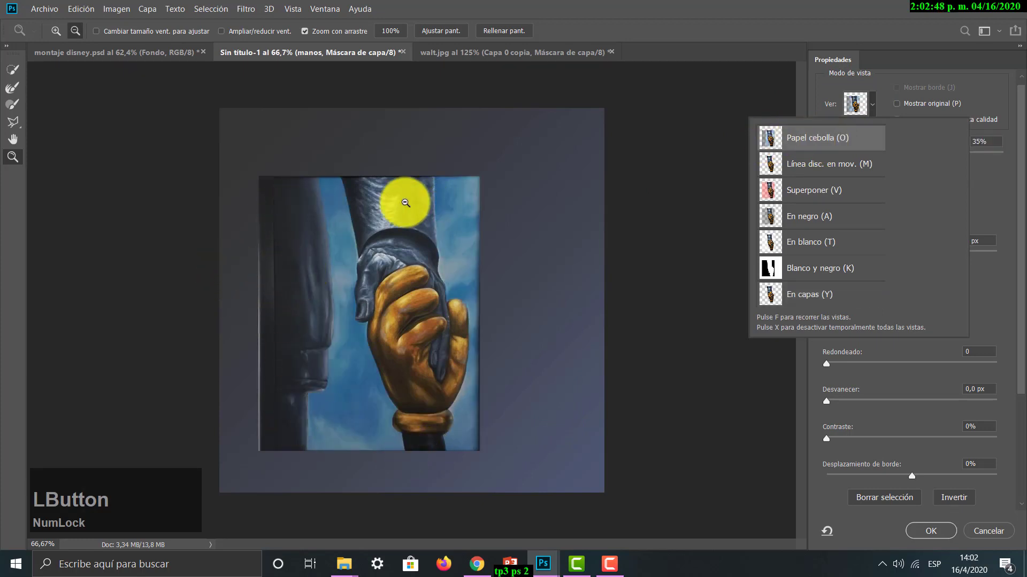
click(888, 105)
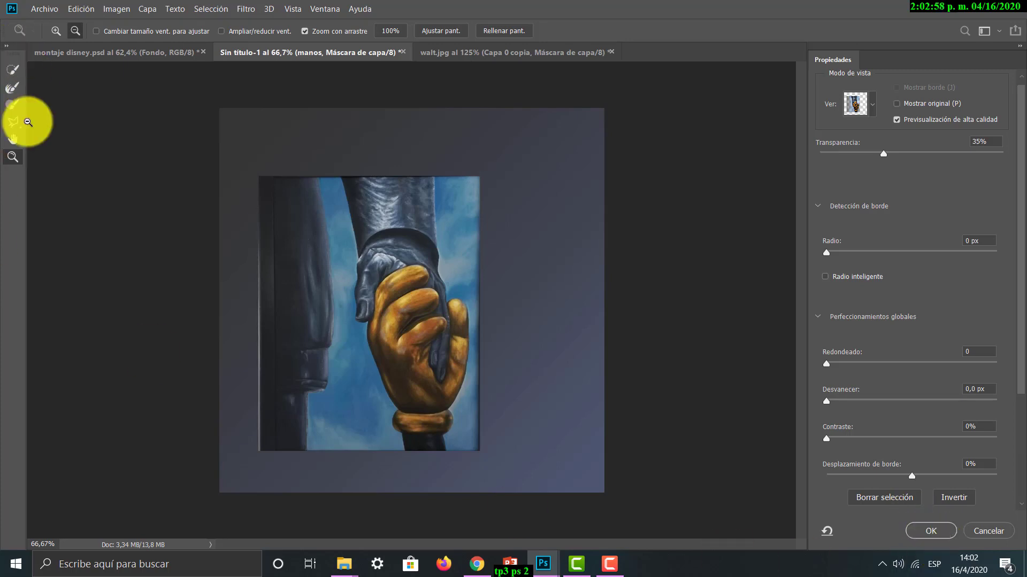
click(930, 529)
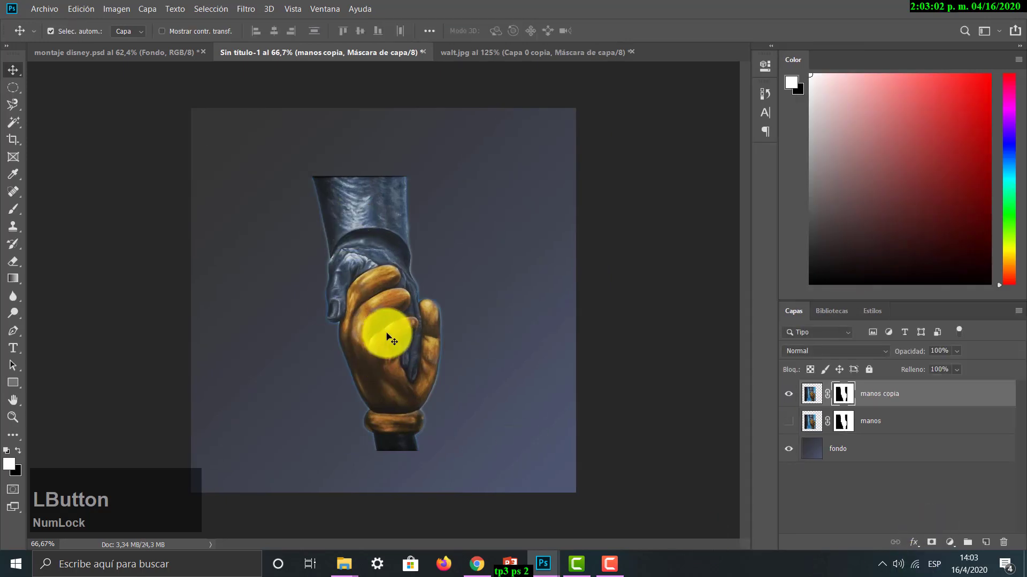
- Move the hands toward the right side of the canvas, checking the finished montage and walt.jpg for reference
drag(388, 336, 467, 325)
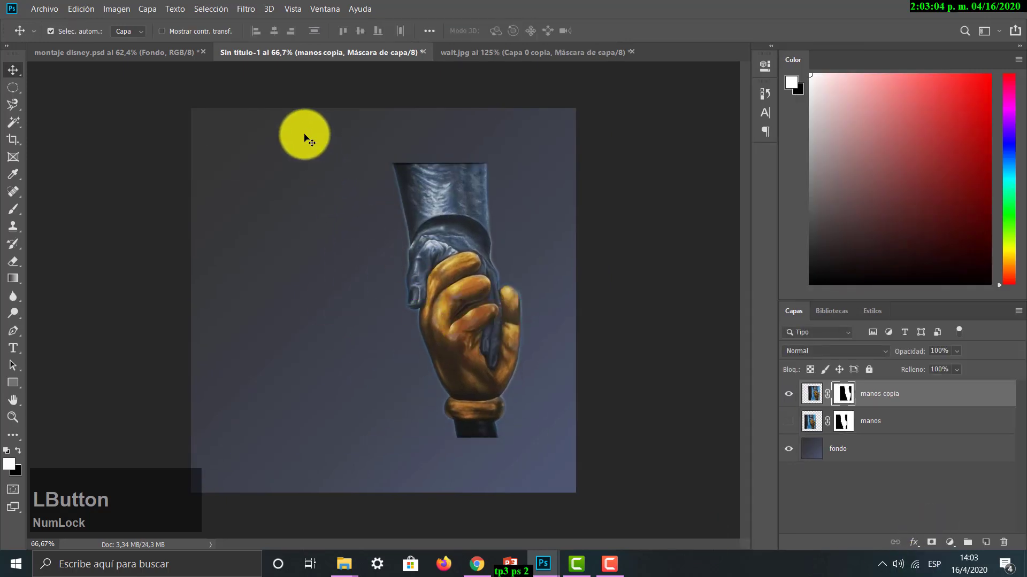
click(102, 52)
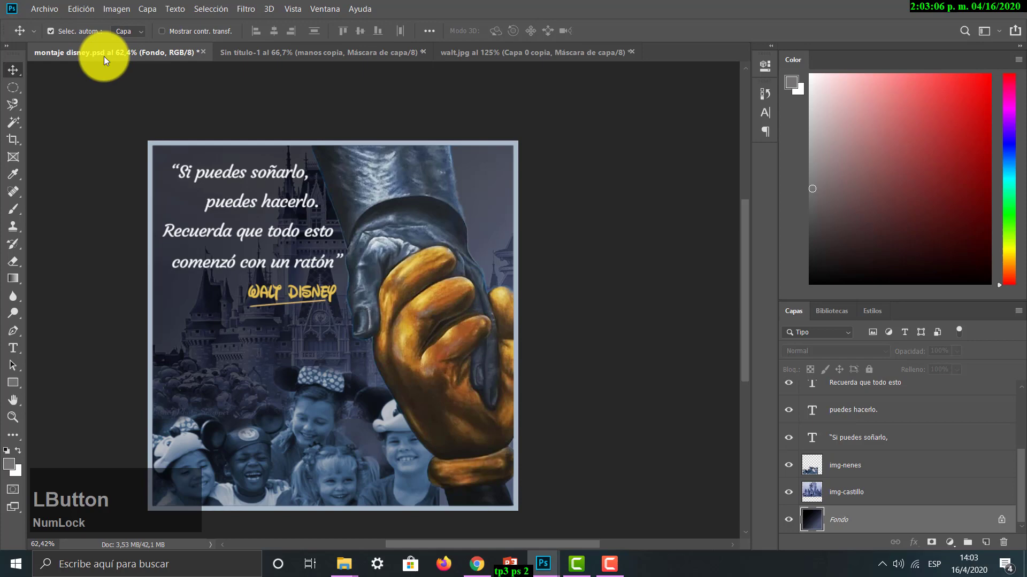
click(466, 52)
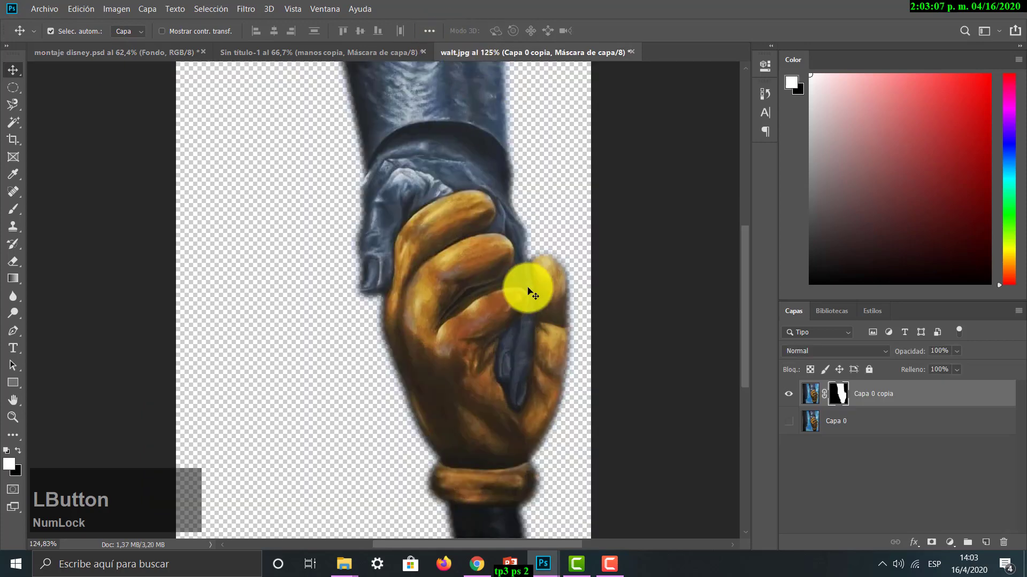
- Enlarge the hands in Sin título-1 with Free Transform to about 142% so they span the full canvas height
click(373, 59)
key(ctrl+t)
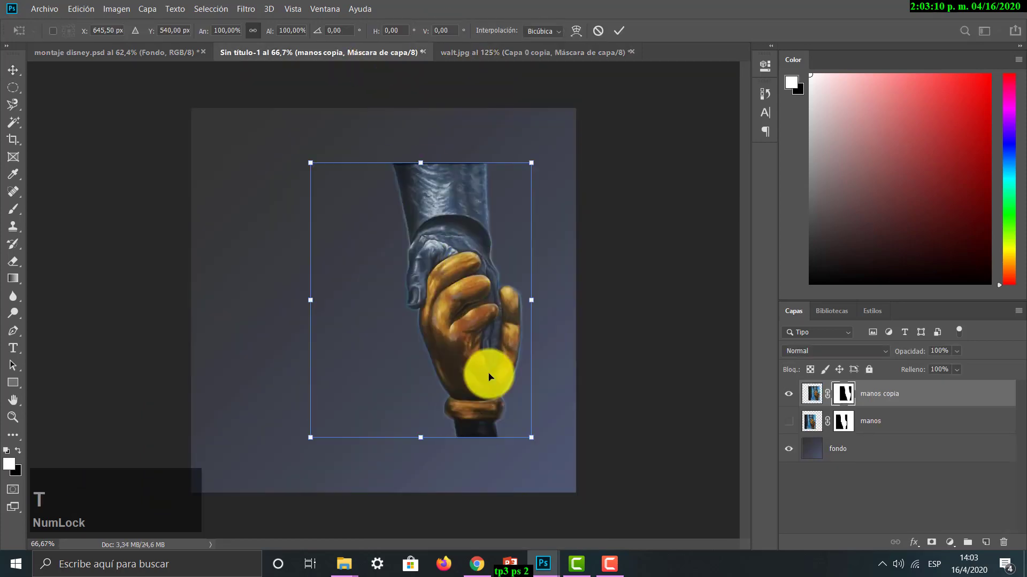
drag(532, 438, 573, 496)
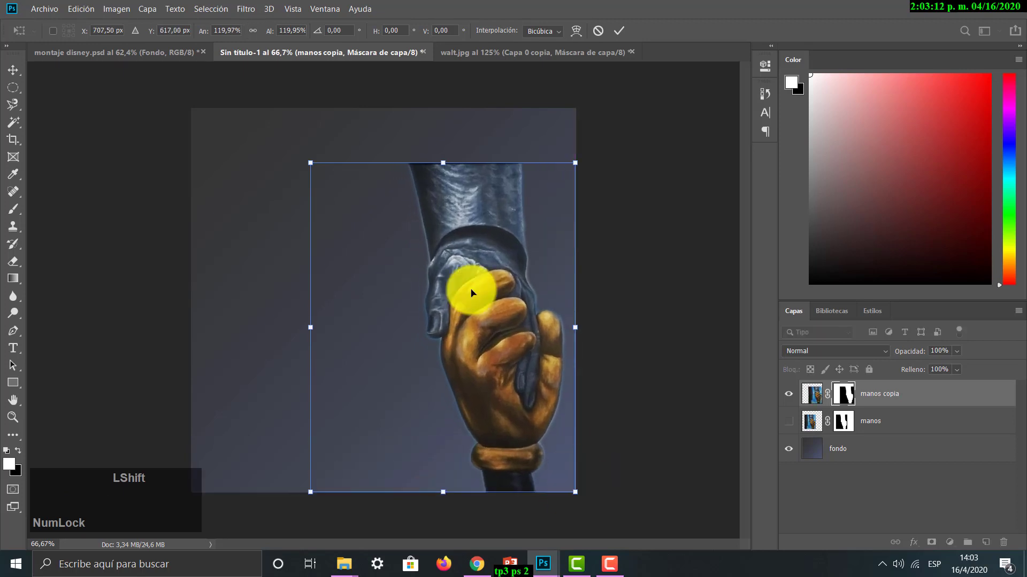
drag(310, 162, 262, 103)
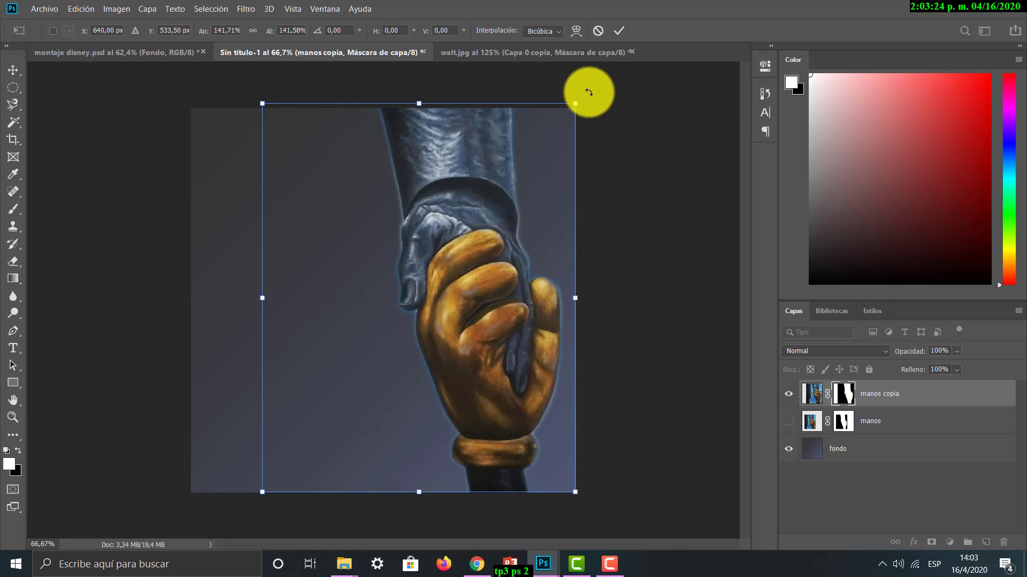
- Rotate the hands slightly counterclockwise, fine-tune their size and position against the canvas edges, and apply the transform
drag(589, 92, 570, 79)
mouse_move(548, 310)
mouse_down()
mouse_move(571, 323)
mouse_move(543, 294)
mouse_up()
drag(252, 117, 247, 110)
drag(602, 485, 605, 490)
drag(543, 442, 538, 440)
key(Return)
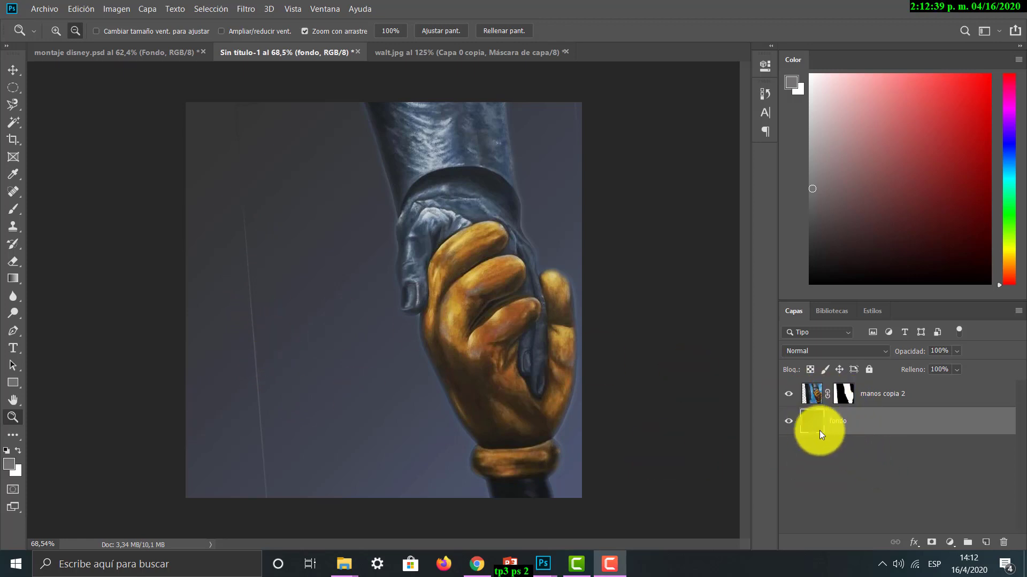
- Select the manos copia 2 layer and toggle its visibility off and back on
click(879, 395)
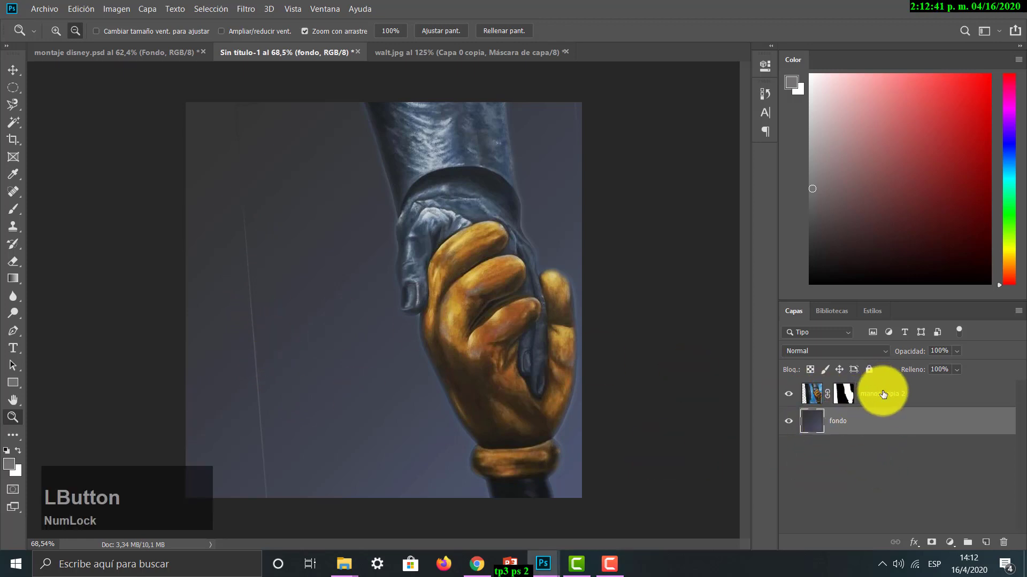
click(789, 397)
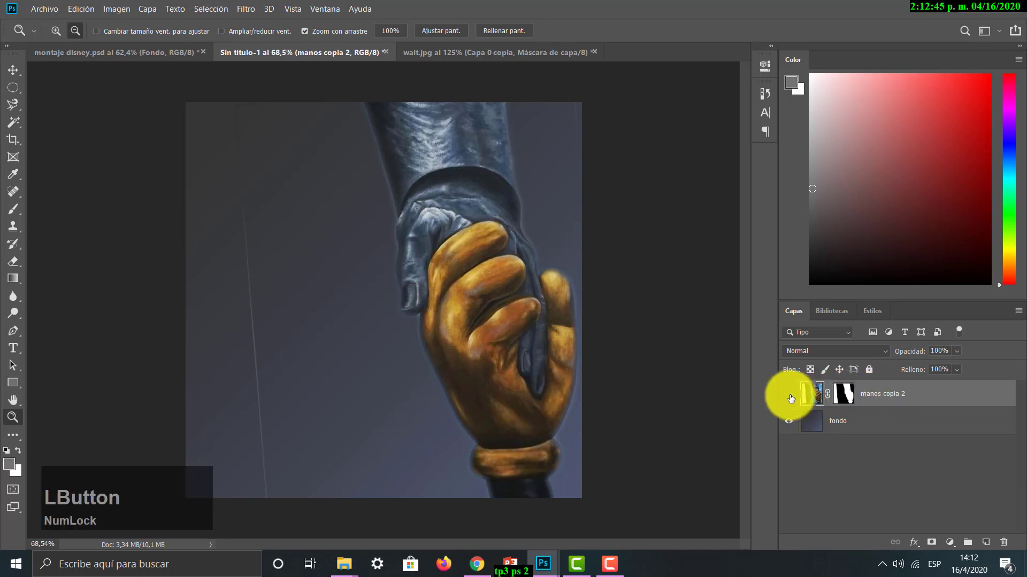
click(790, 396)
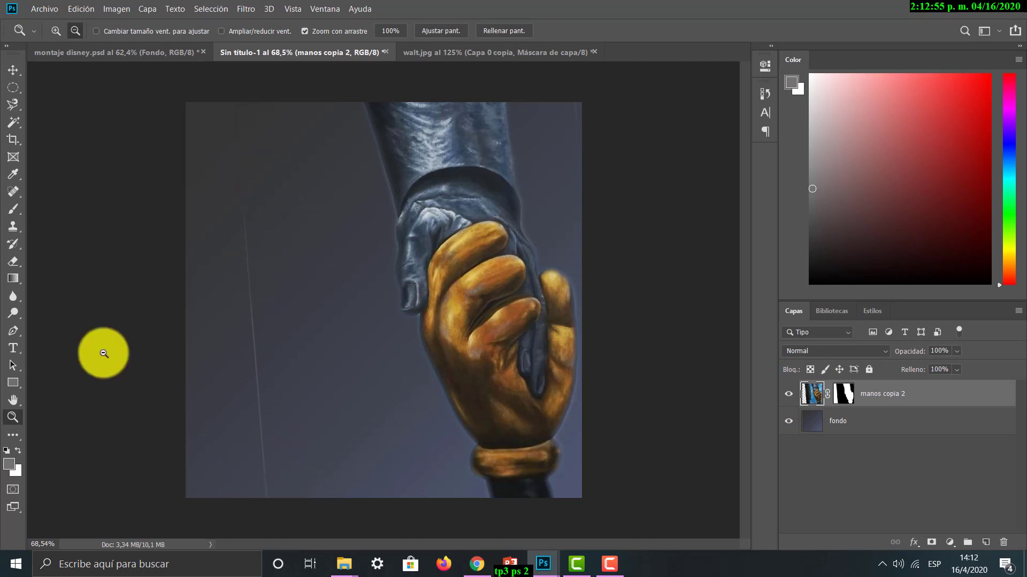
- Activate the Eraser tool for manos copia 2 and set its brush size to 68 px
click(18, 264)
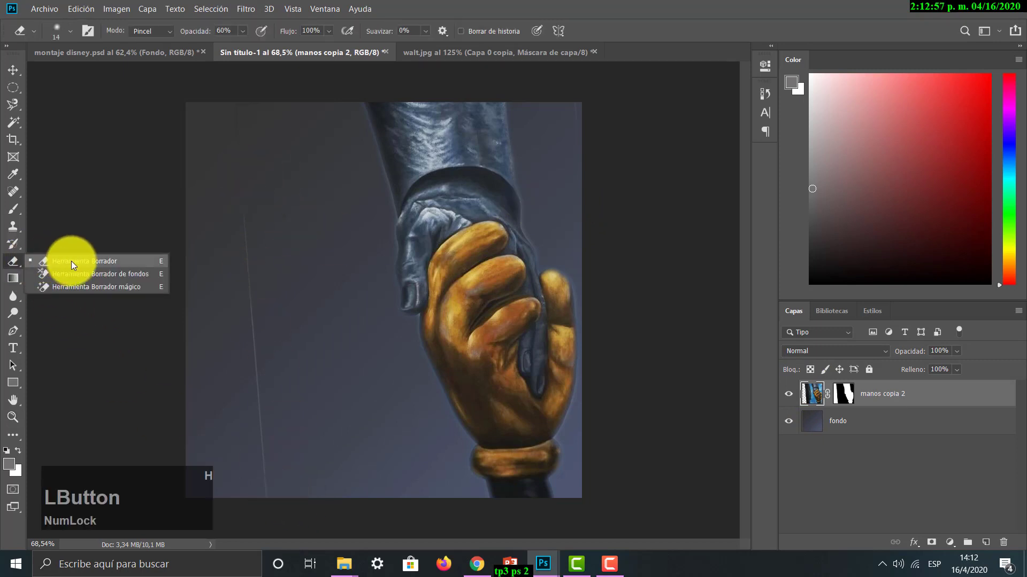
click(107, 261)
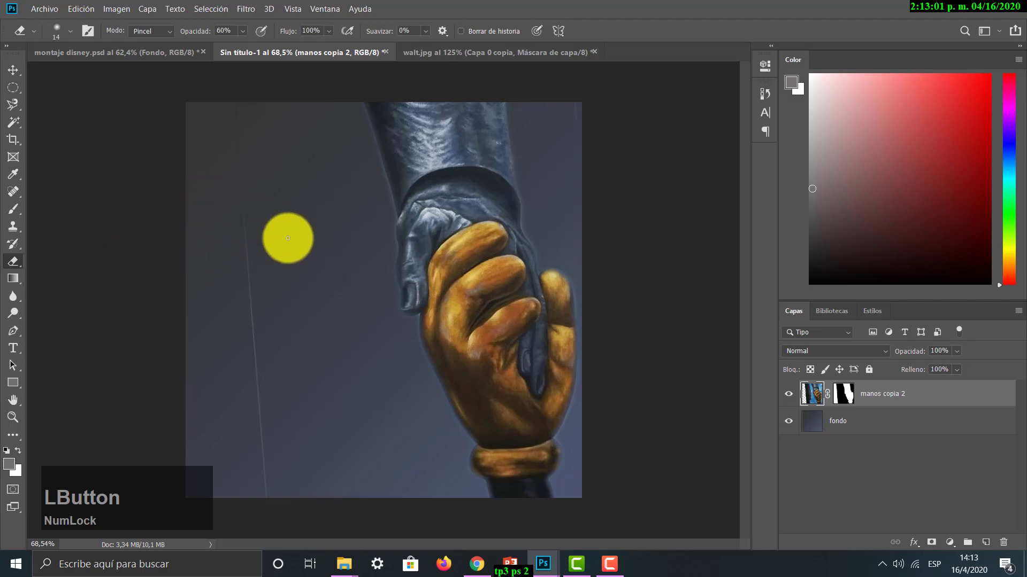
drag(288, 238, 312, 245)
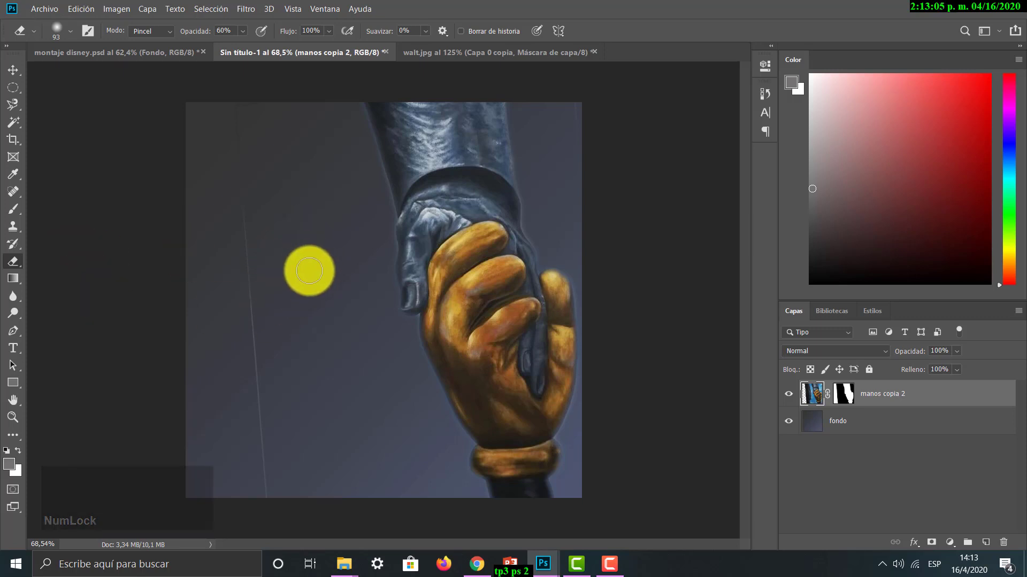
click(71, 31)
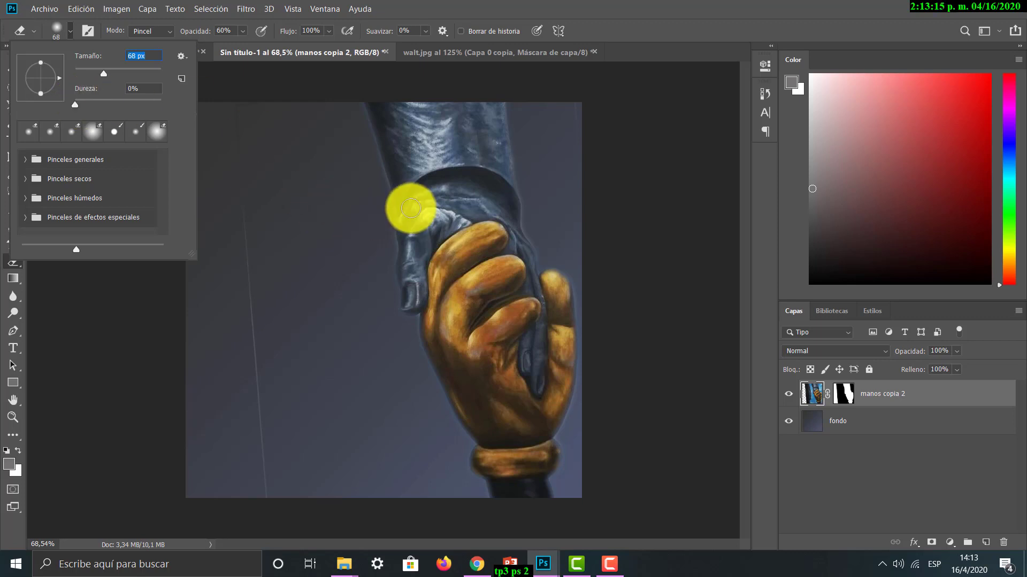
text(zzzzzzzzzzzz)
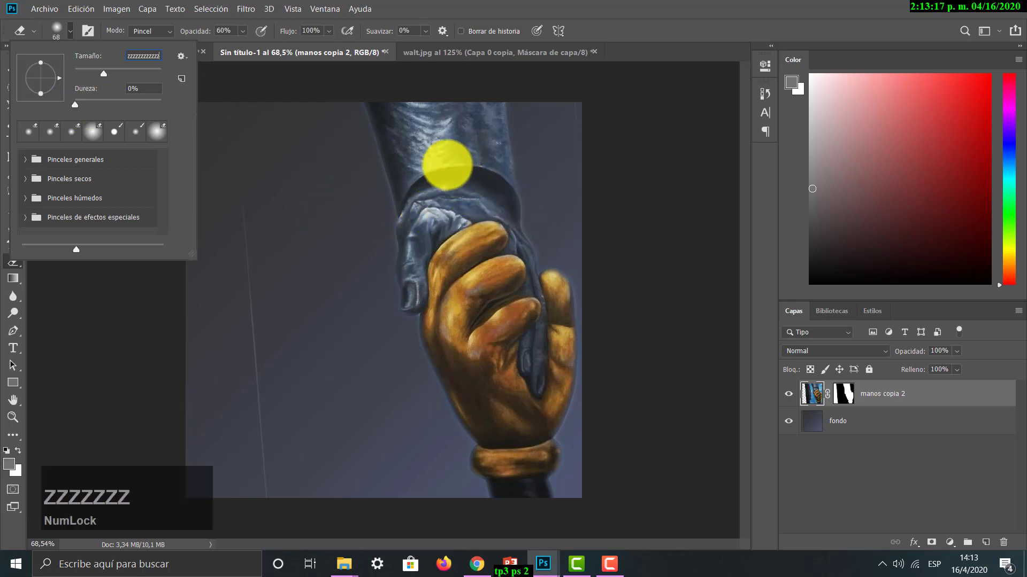
text(zzzz)
key(ctrl+z)
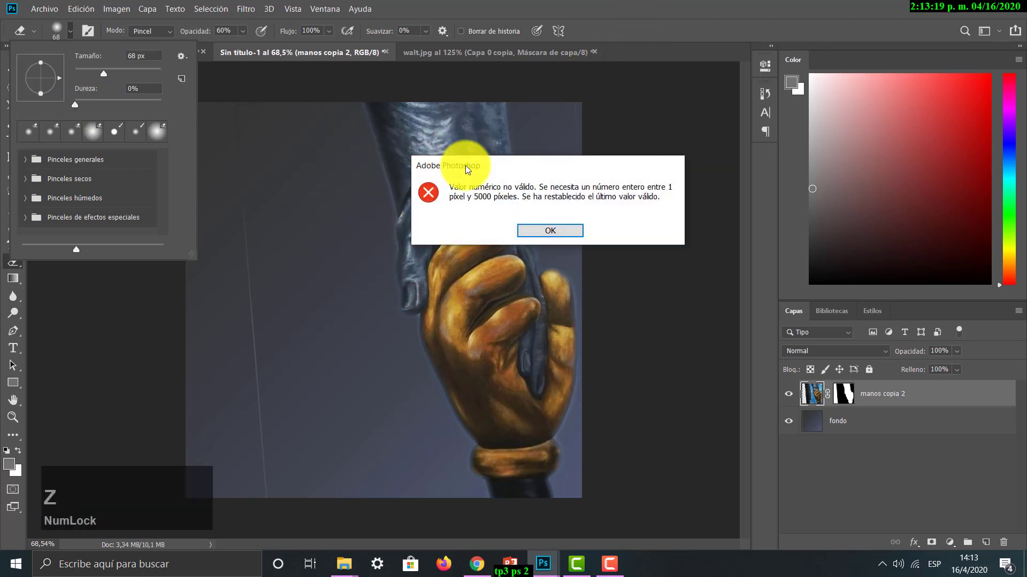
click(546, 229)
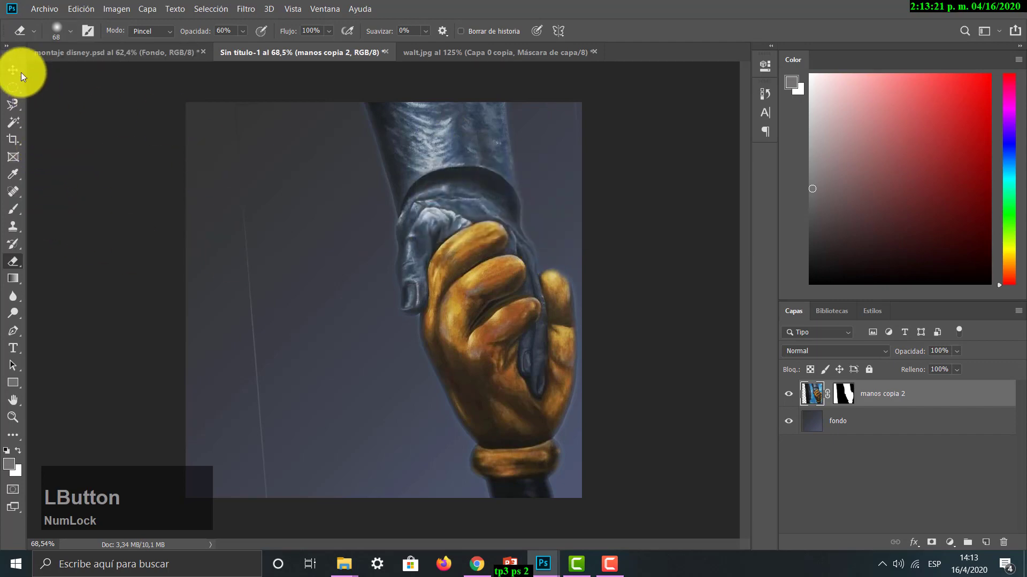
- Try the soft 68 px eraser over the blue hand's knuckles, first at 60% and then at 100% opacity
key(z)
drag(424, 202, 502, 281)
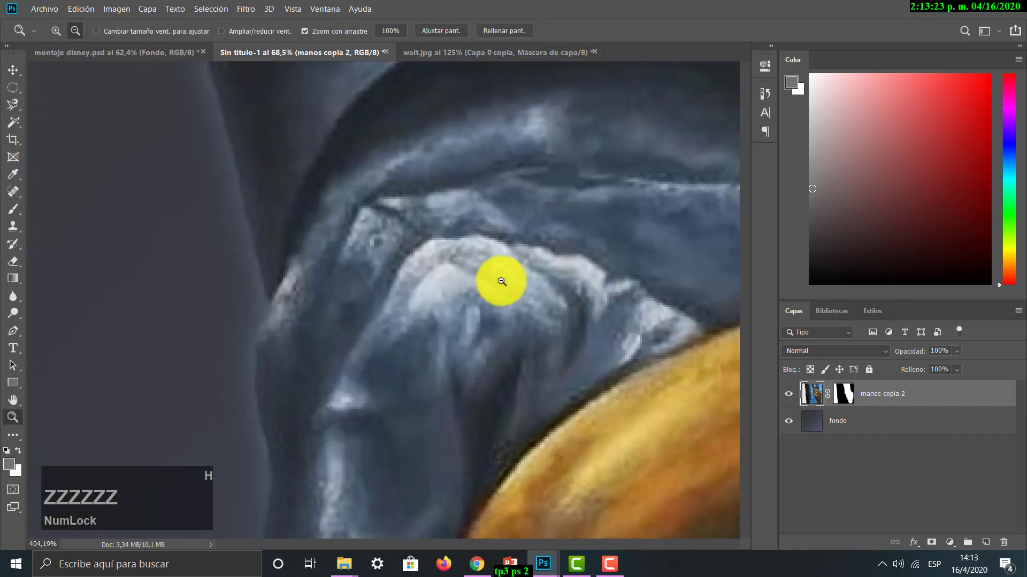
drag(321, 227, 439, 560)
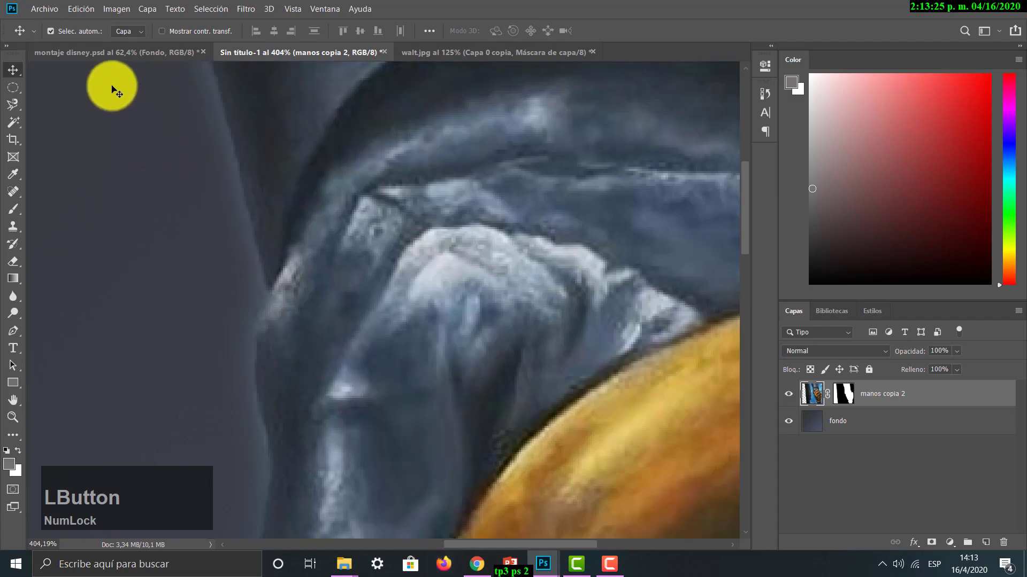
click(14, 262)
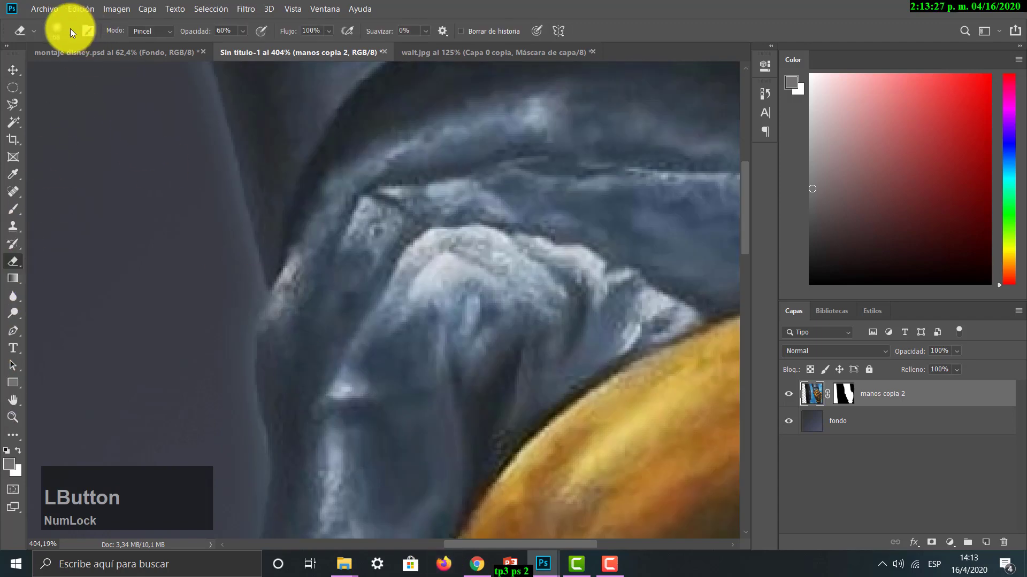
click(71, 31)
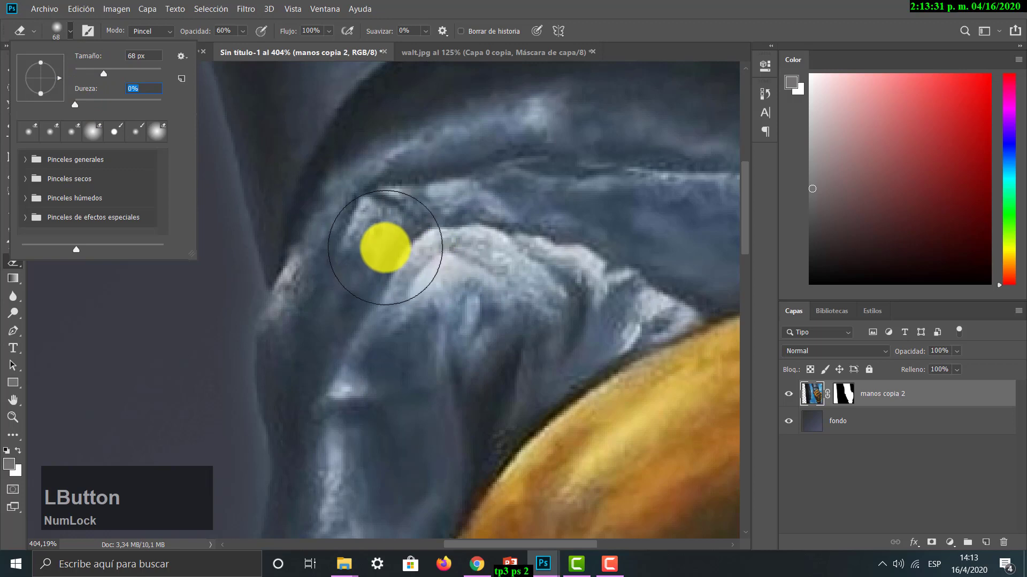
click(813, 394)
click(387, 260)
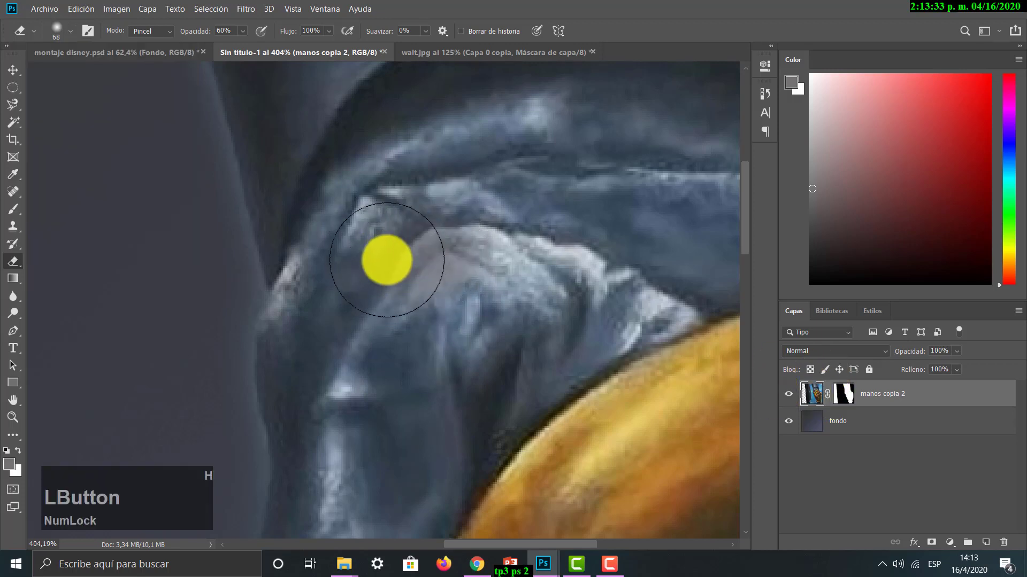
drag(386, 260, 422, 261)
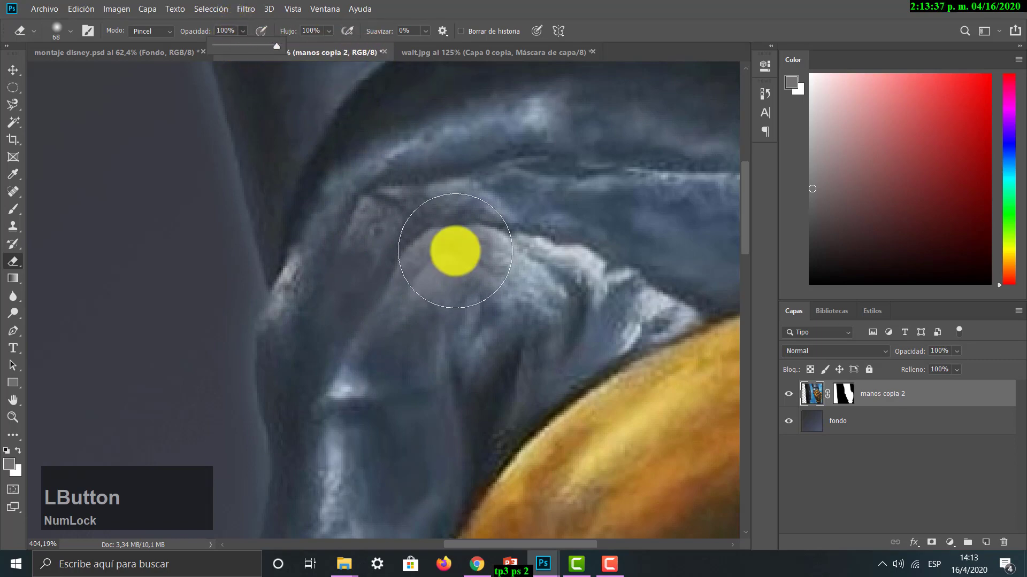
mouse_move(455, 251)
mouse_down()
mouse_move(428, 264)
mouse_move(468, 224)
mouse_move(435, 277)
mouse_move(493, 259)
mouse_move(436, 240)
mouse_move(422, 211)
mouse_move(486, 300)
mouse_move(500, 197)
mouse_move(610, 436)
mouse_up()
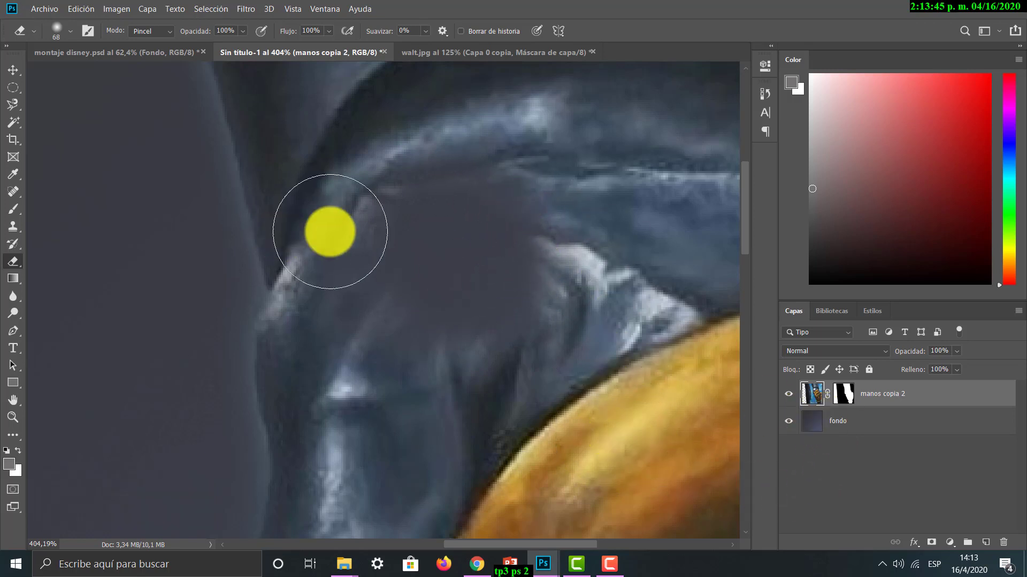
mouse_move(329, 235)
mouse_down()
mouse_move(345, 288)
mouse_move(306, 215)
mouse_move(291, 278)
mouse_move(254, 284)
mouse_move(272, 275)
mouse_move(294, 148)
mouse_move(322, 286)
mouse_move(315, 192)
mouse_move(374, 202)
mouse_up()
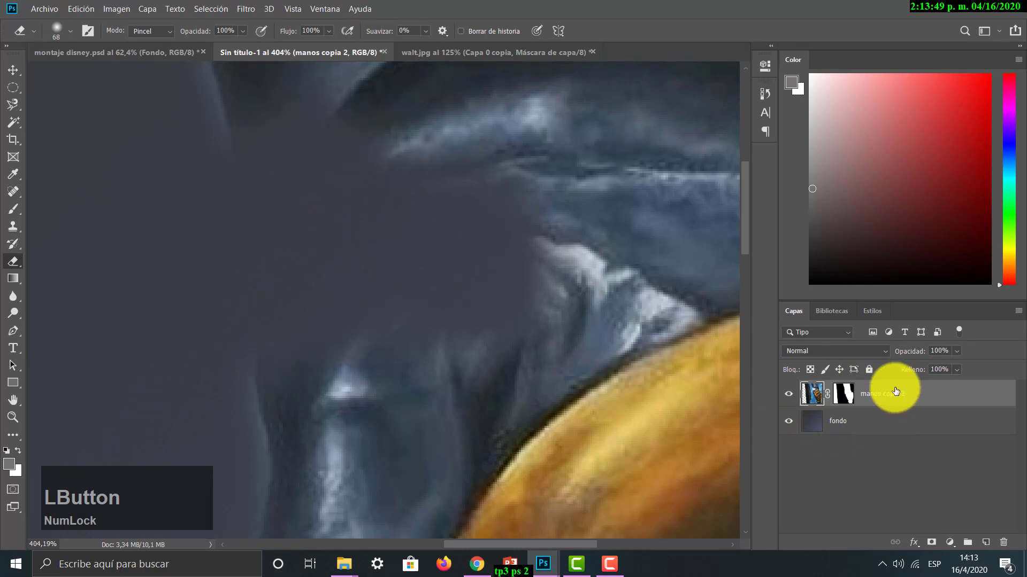
- Undo the soft eraser strokes by returning to the last layer visibility state in the history
click(765, 92)
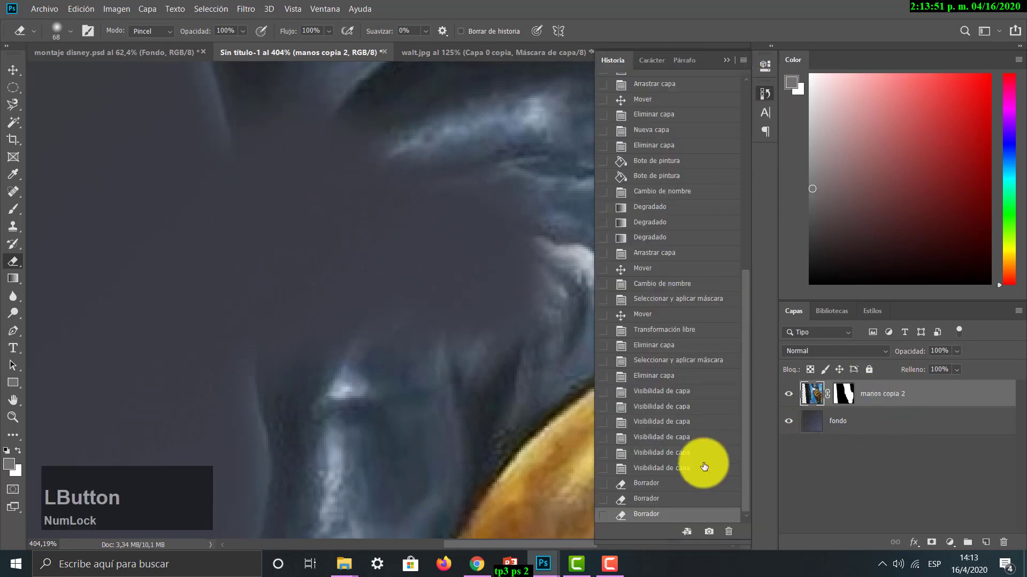
click(671, 470)
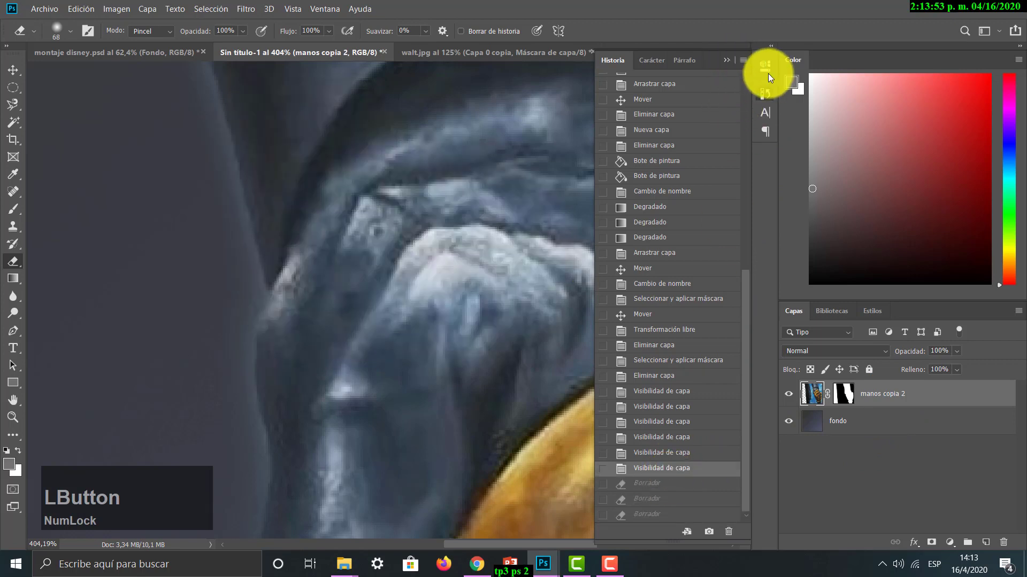
click(727, 59)
- Set the eraser's hardness to 100% and try hard-edged strokes across the blue hand's knuckles and outer edge
click(65, 30)
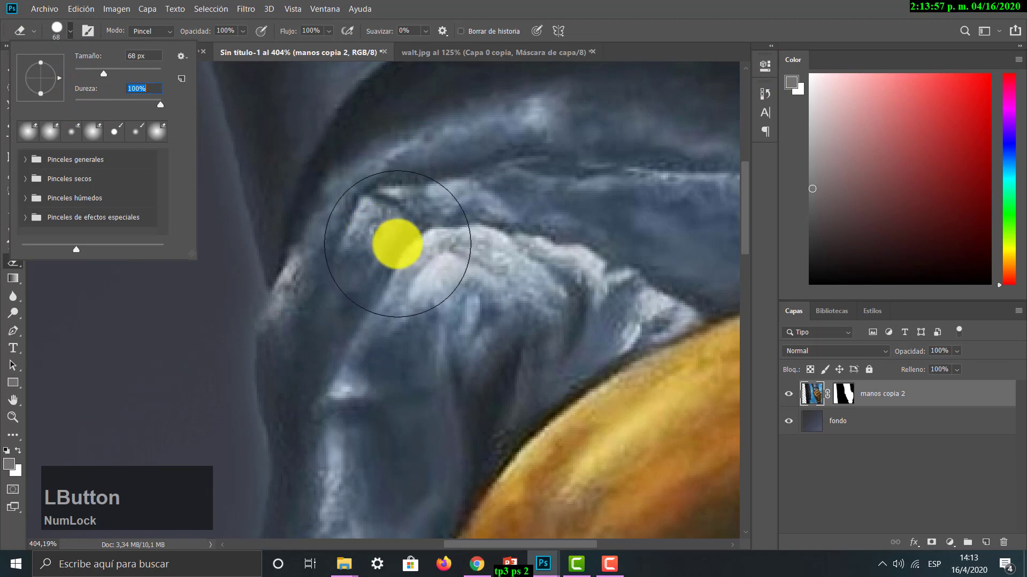
click(407, 250)
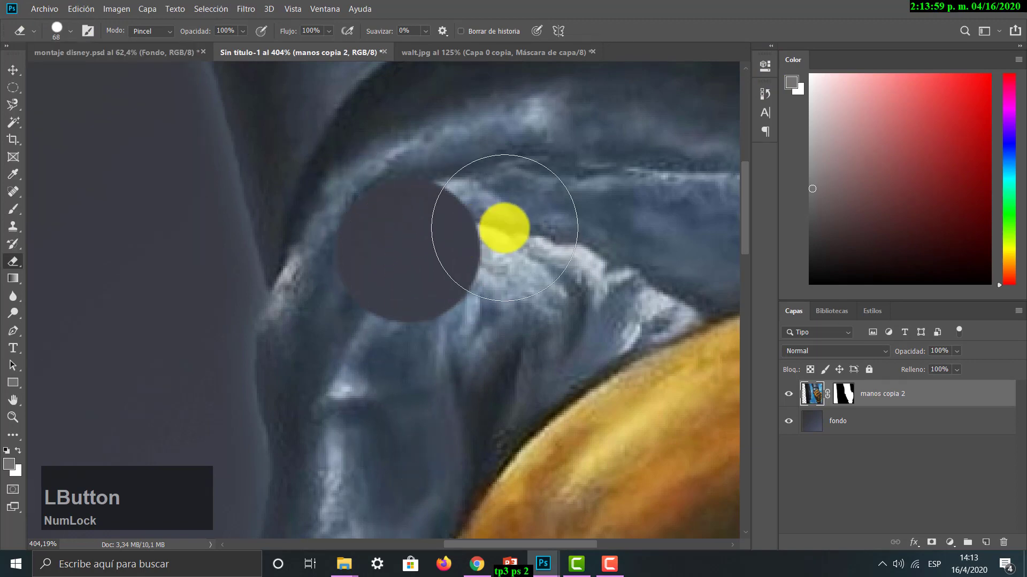
mouse_move(502, 229)
mouse_down()
mouse_move(500, 314)
mouse_move(484, 321)
mouse_up()
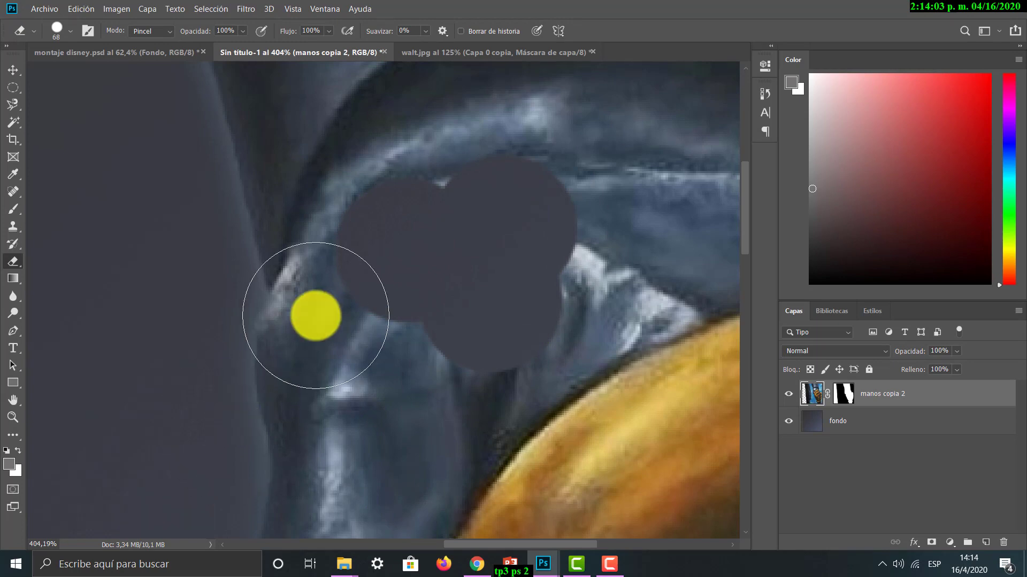
mouse_move(318, 300)
mouse_down()
mouse_move(335, 267)
mouse_move(265, 228)
mouse_up()
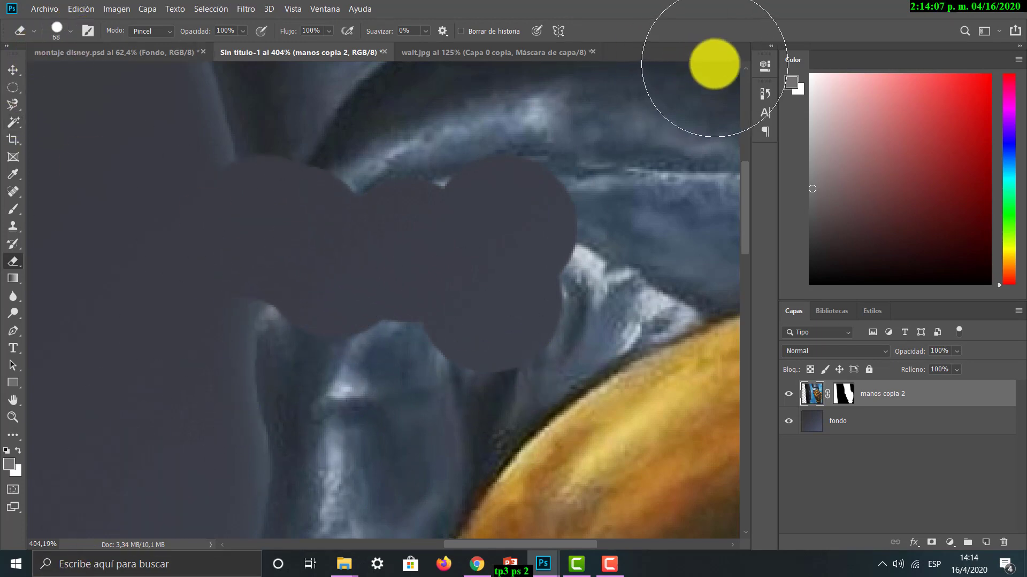
- Undo all the hard-edged eraser strokes on the blue hand through the document history
click(766, 94)
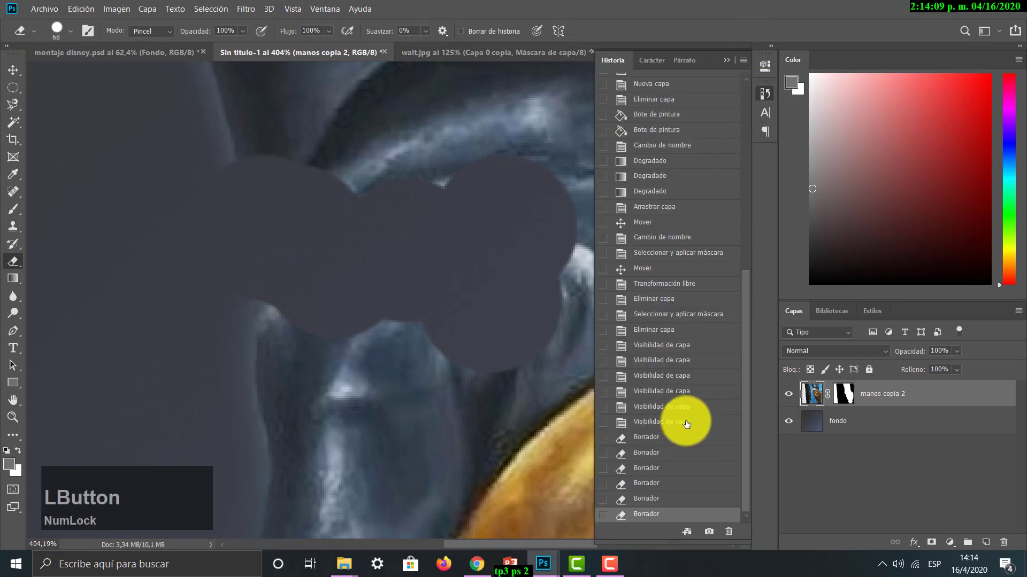
click(686, 423)
click(725, 60)
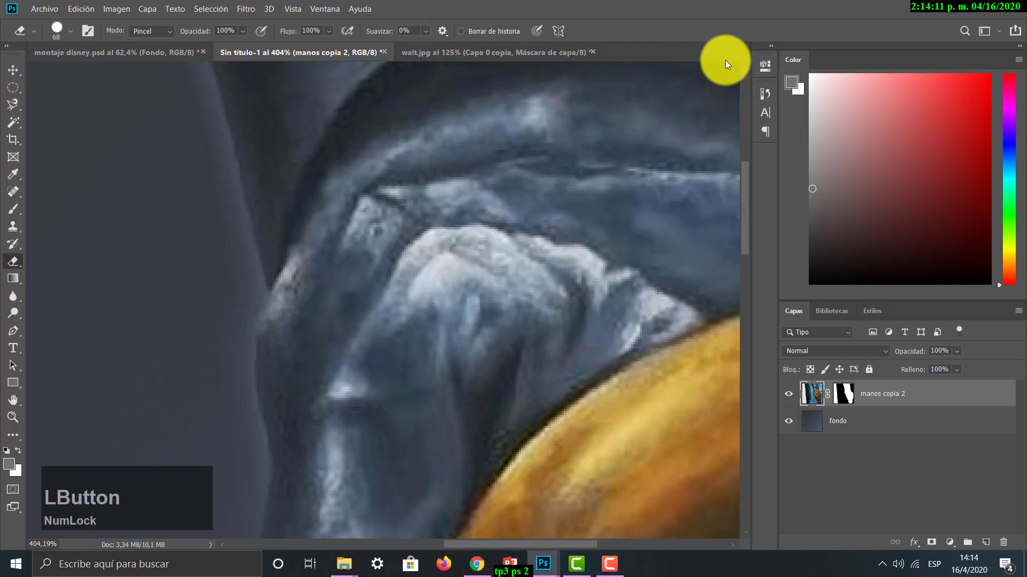
- Erase the stray thin line beside the hands from the image of manos copia 2, not from its mask
click(12, 416)
drag(415, 374, 312, 280)
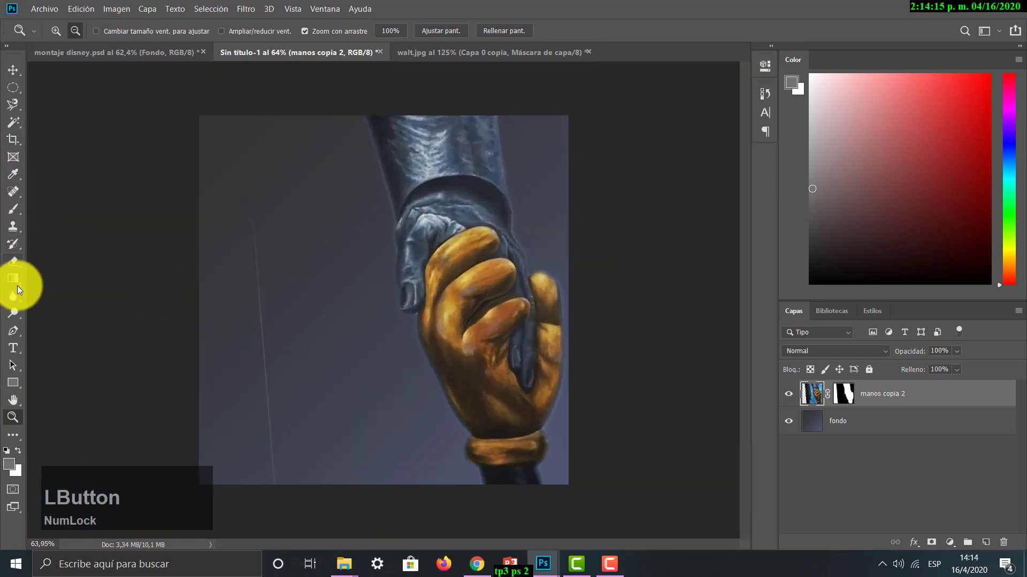
click(14, 262)
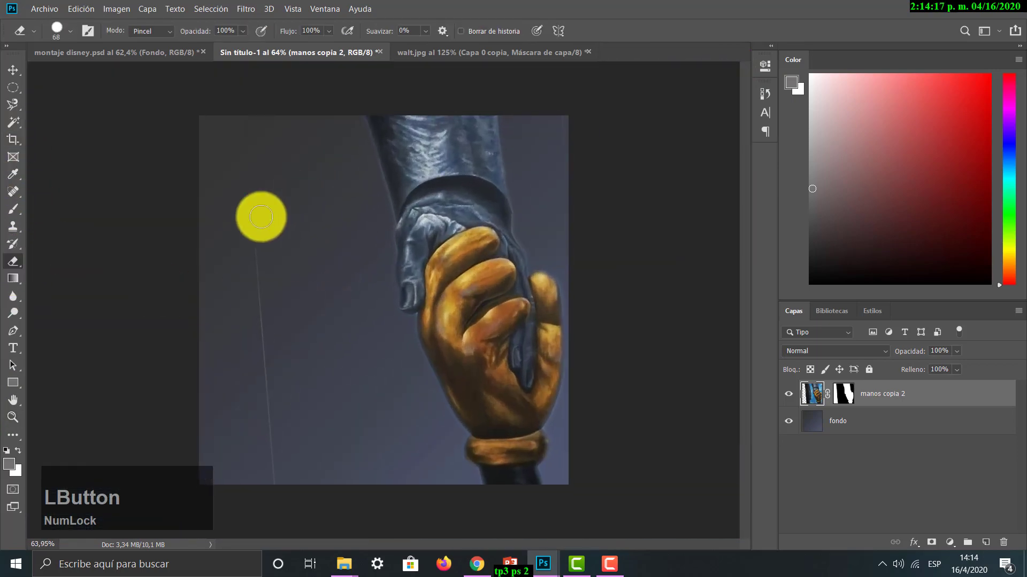
mouse_move(264, 339)
mouse_down()
mouse_move(271, 475)
mouse_move(229, 181)
mouse_up()
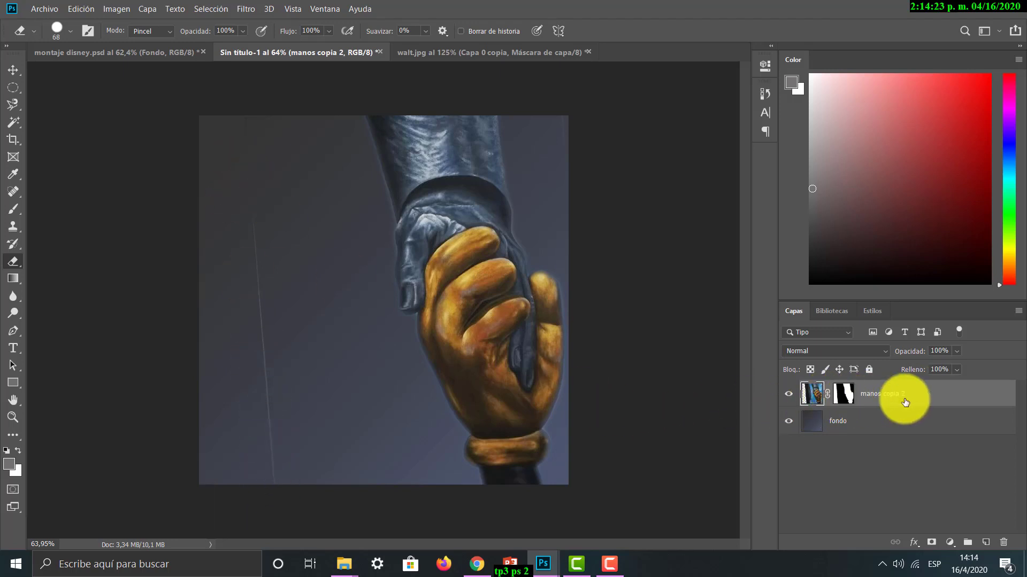
click(808, 393)
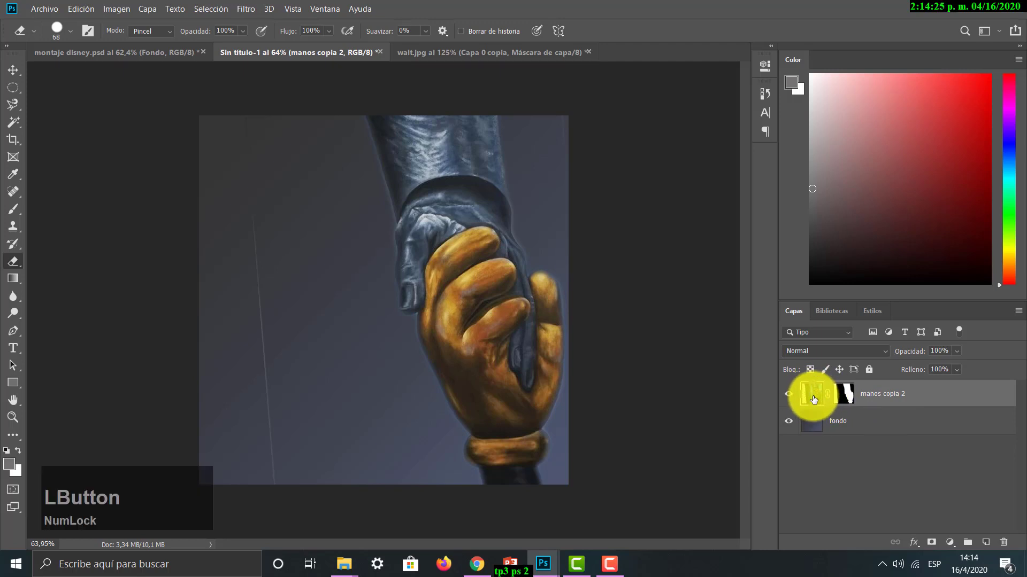
click(844, 400)
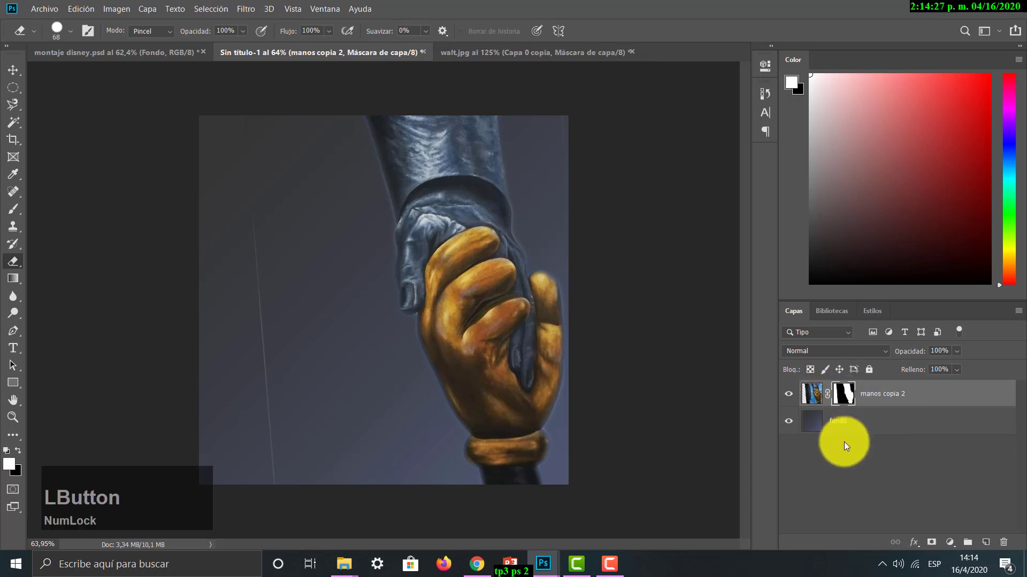
click(815, 392)
mouse_move(276, 316)
mouse_down()
mouse_move(275, 268)
mouse_move(249, 204)
mouse_move(259, 429)
mouse_move(272, 480)
mouse_up()
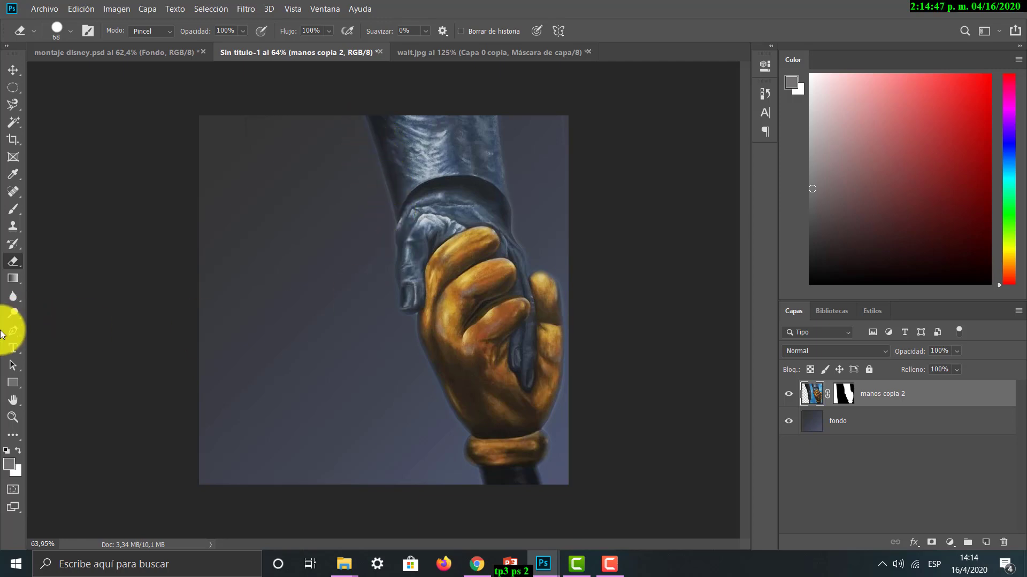
- Set the Eraser to a 7 px size, 0% hardness and 77% opacity for detail work on the blue forearm's edge
click(13, 416)
mouse_move(407, 179)
mouse_down()
mouse_move(497, 231)
mouse_move(273, 229)
mouse_move(305, 238)
mouse_move(258, 228)
mouse_up()
click(7, 265)
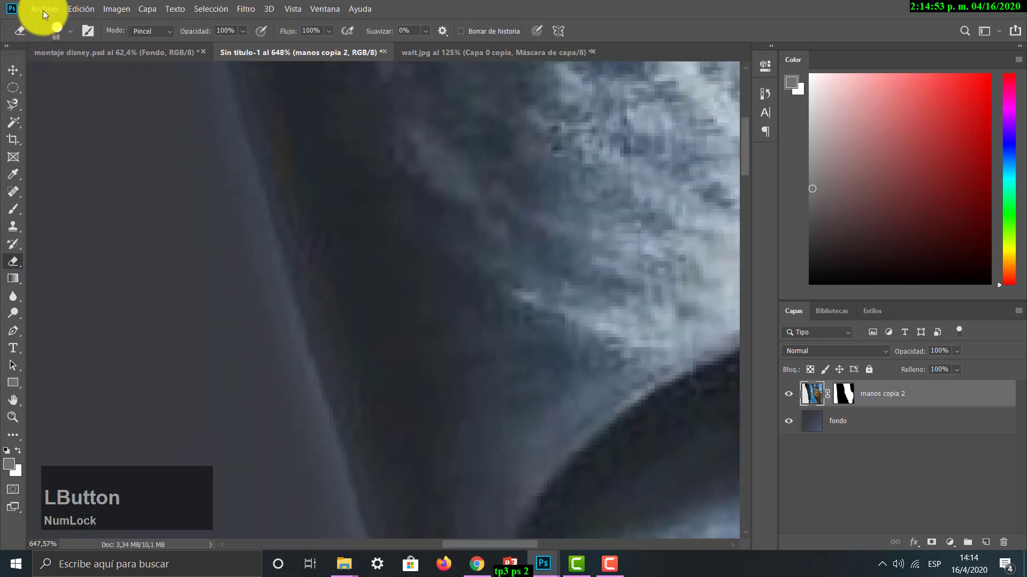
click(69, 30)
mouse_move(160, 105)
mouse_down()
mouse_move(57, 103)
mouse_move(229, 190)
mouse_move(79, 78)
mouse_up()
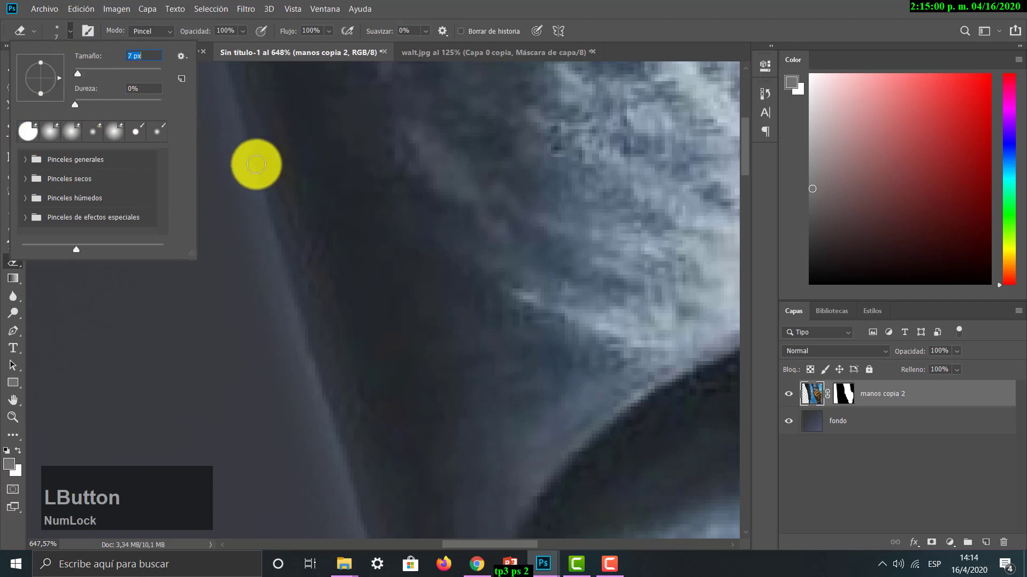
click(243, 30)
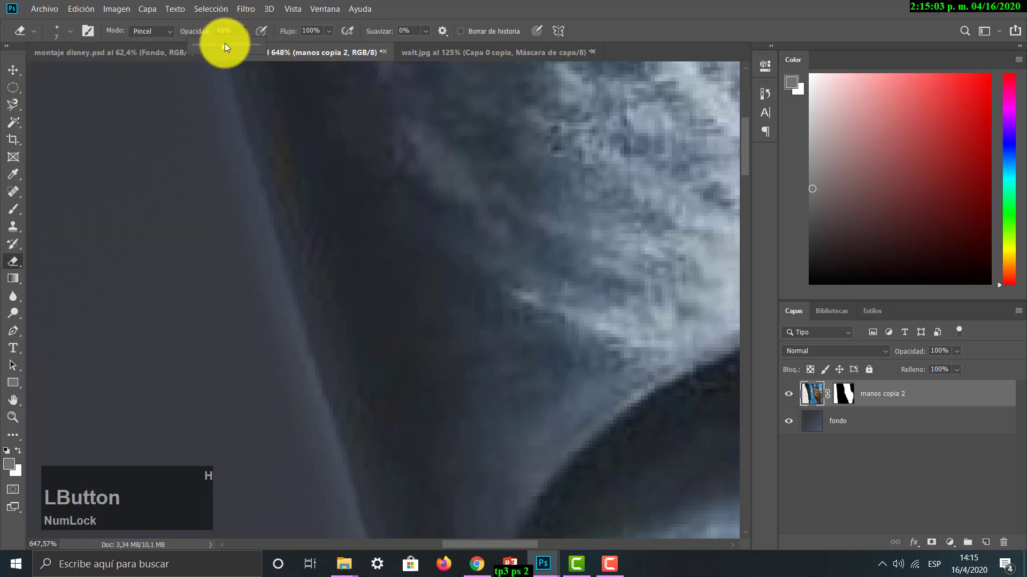
- Erase the light halo along the blue forearm's outer left edge down to the wrist on manos copia 2
mouse_move(235, 159)
mouse_down()
mouse_move(238, 142)
mouse_move(332, 431)
mouse_move(312, 374)
mouse_move(284, 344)
mouse_move(222, 76)
mouse_up()
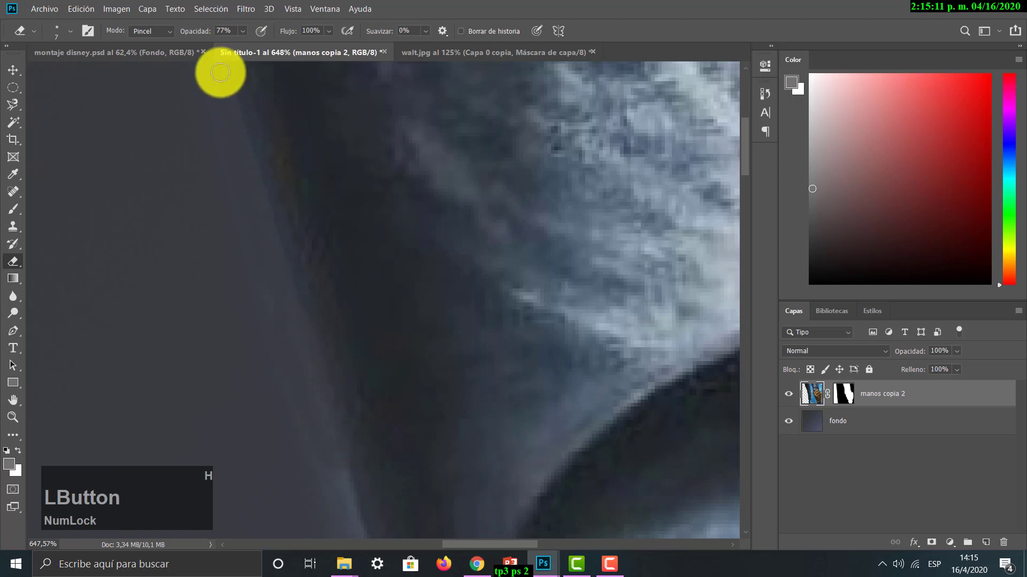
drag(392, 362, 342, 128)
mouse_move(293, 275)
mouse_down()
mouse_move(362, 479)
mouse_move(330, 275)
mouse_move(295, 251)
mouse_move(339, 403)
mouse_move(394, 270)
mouse_up()
mouse_move(334, 323)
mouse_down()
mouse_move(347, 397)
mouse_move(323, 291)
mouse_move(308, 387)
mouse_up()
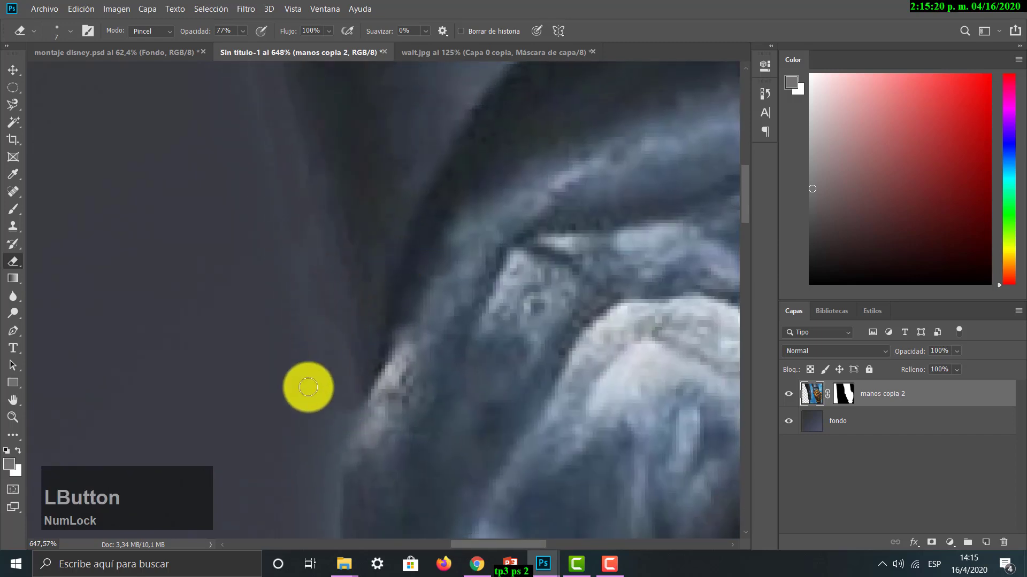
- Enlarge the eraser to 30 px and erase the remaining halo along the upper left edge of the blue forearm
click(16, 416)
drag(332, 231, 271, 201)
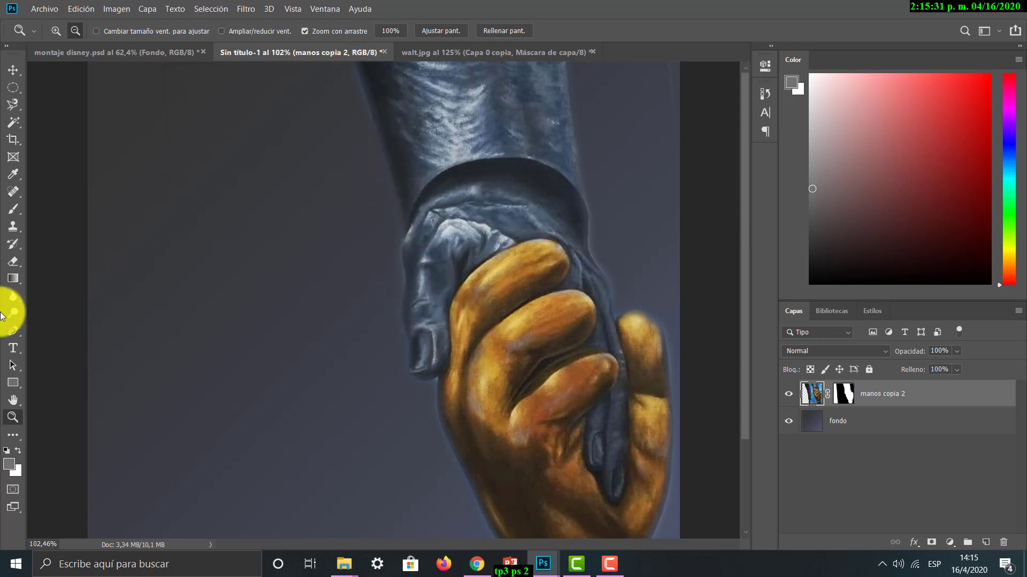
click(13, 261)
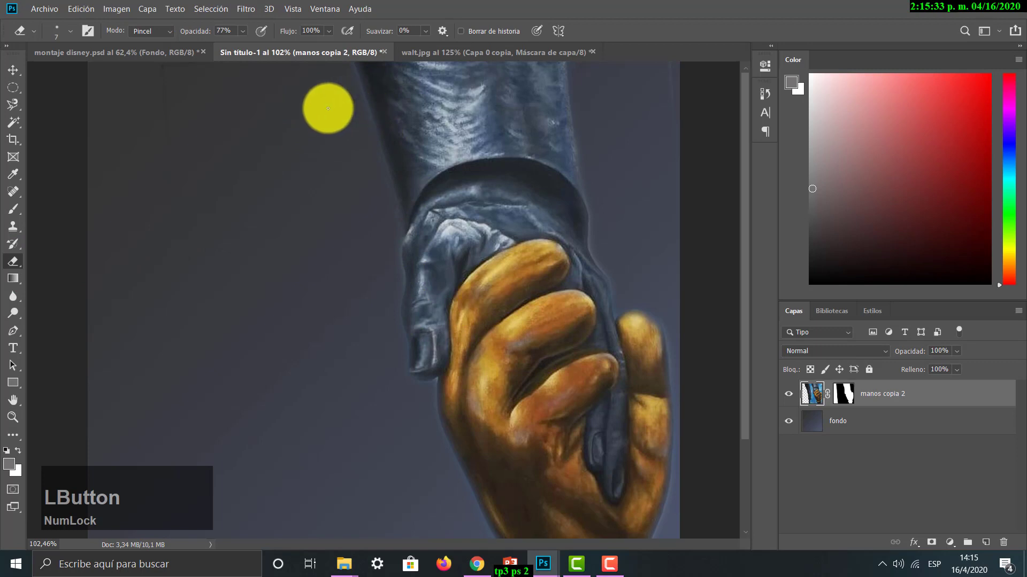
key(space)
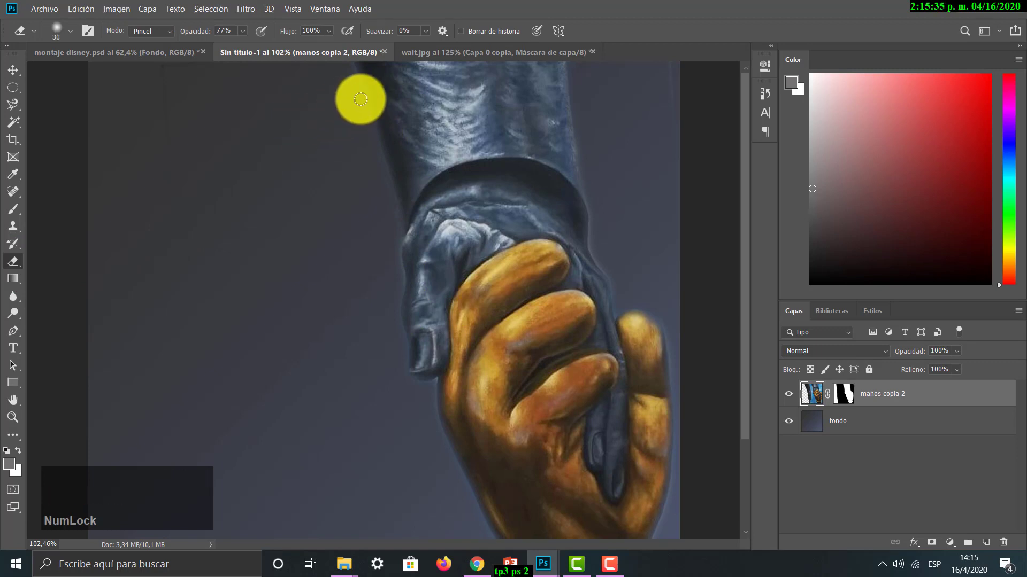
mouse_move(362, 99)
mouse_down()
mouse_move(352, 81)
mouse_move(370, 118)
mouse_up()
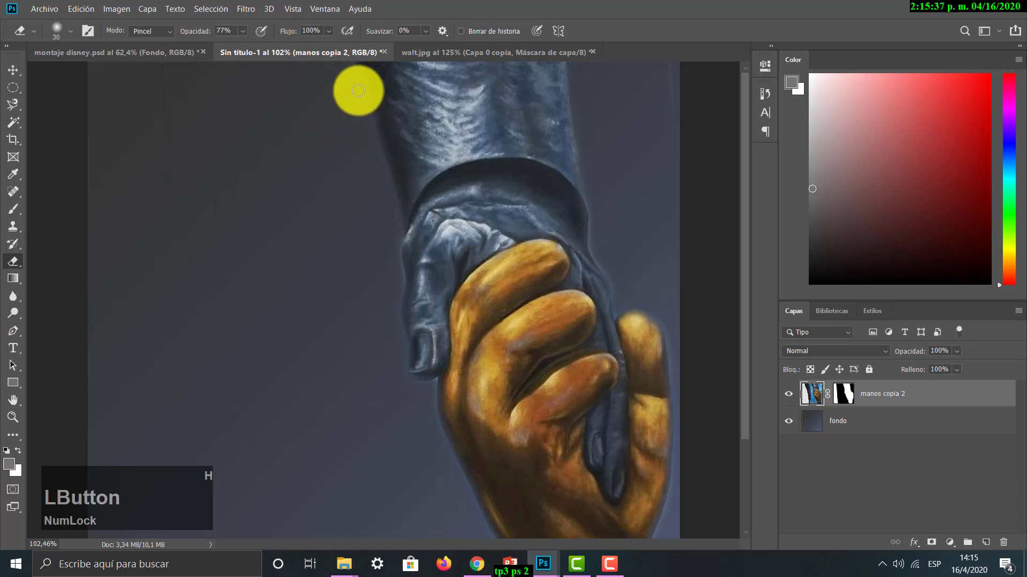
drag(356, 72, 367, 96)
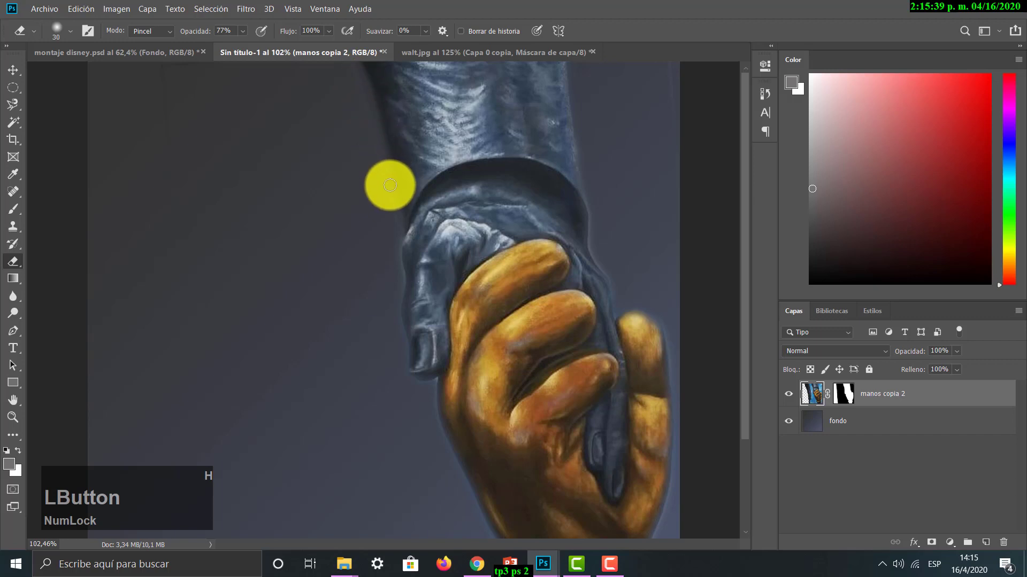